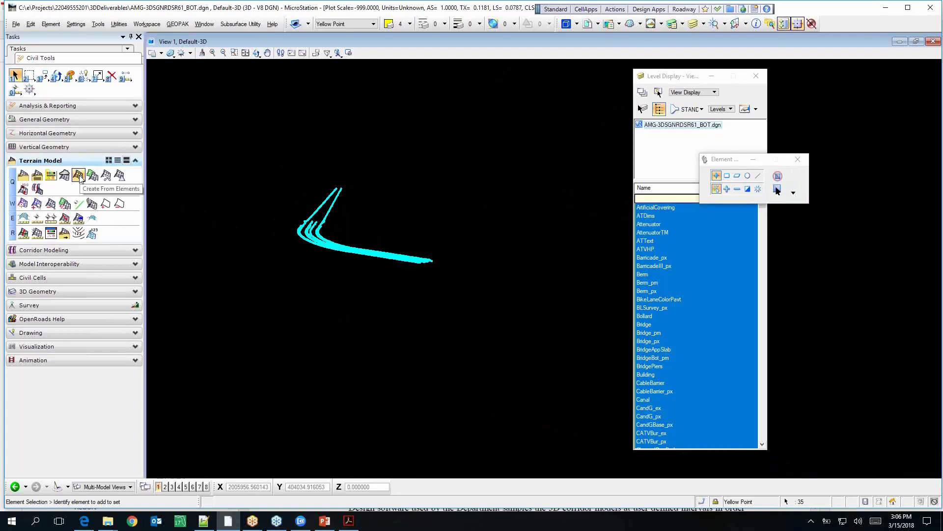
# Start a Break Line terrain model from the selected elements and name it AMG-3SURFACEEW01, consulting the CADD manual's file naming table.
pyautogui.click(79, 176)
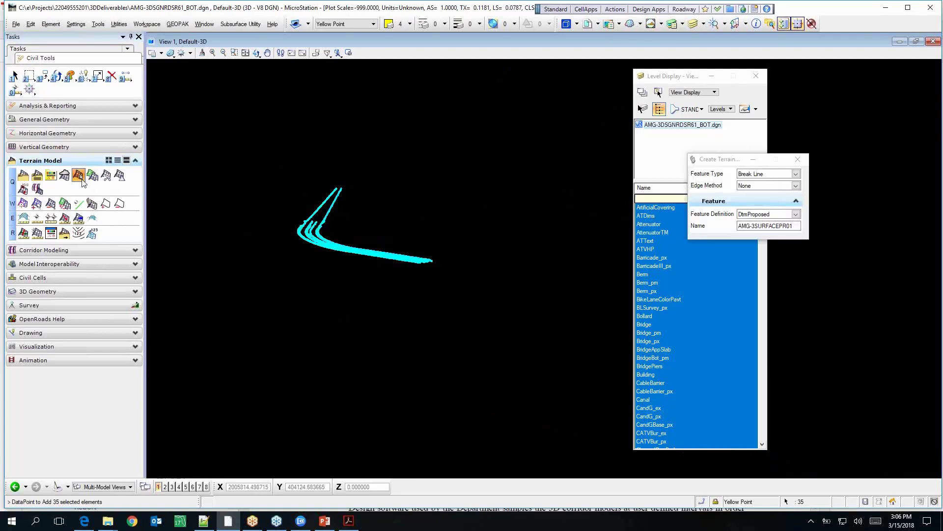
pyautogui.click(273, 241)
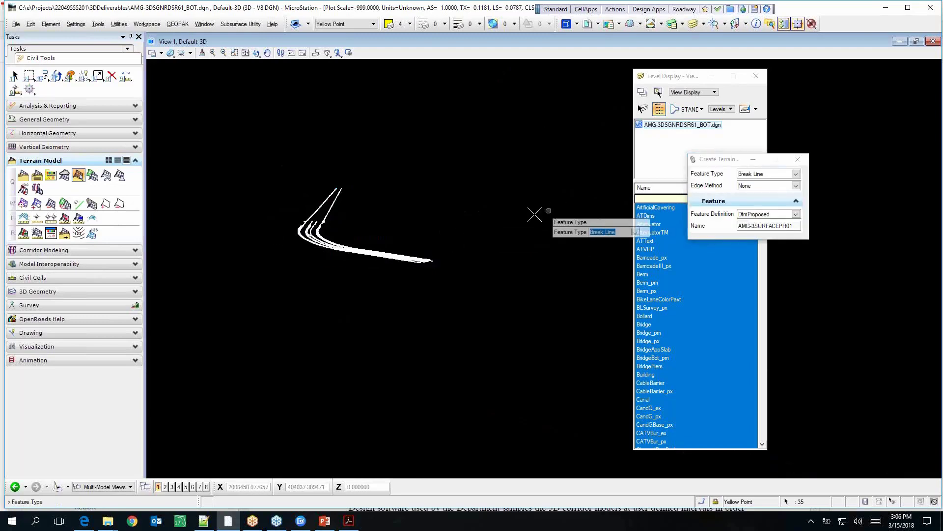
pyautogui.moveTo(787, 228); pyautogui.dragTo(782, 227)
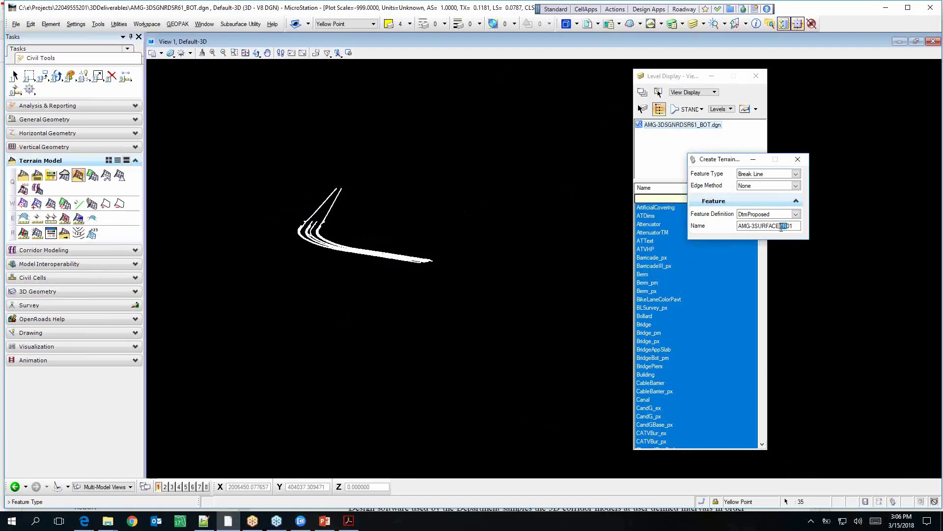
pyautogui.write('EX')
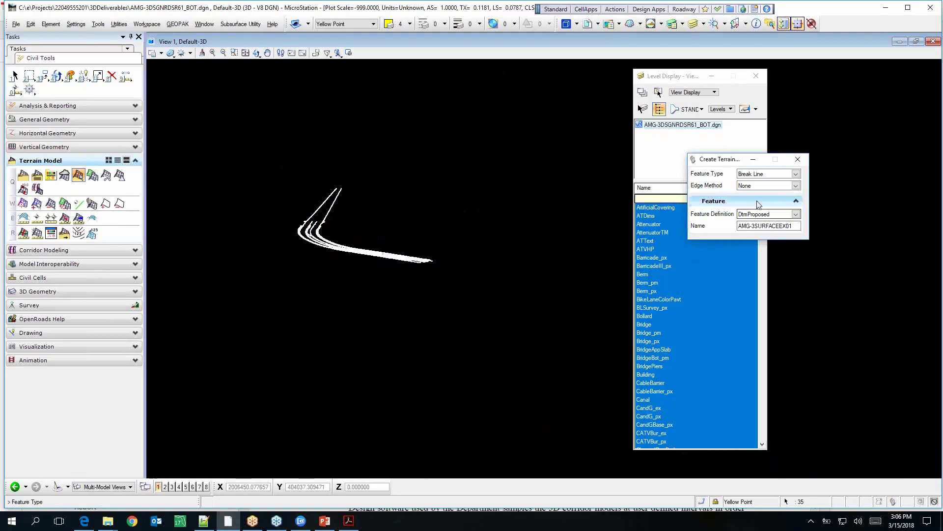
pyautogui.hotkey('alt', 'Tab')
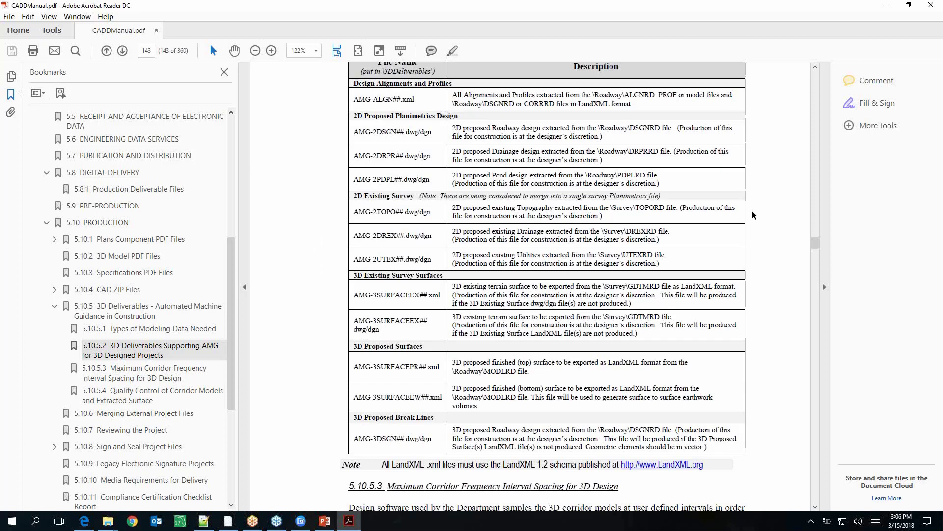
pyautogui.hotkey('alt', 'Tab')
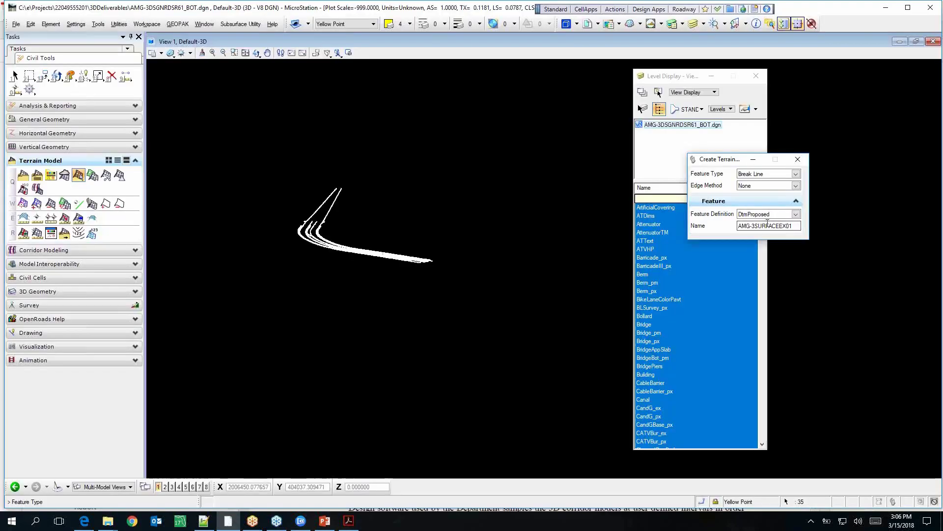
pyautogui.click(786, 226)
pyautogui.press('BackSpace')
pyautogui.write('W')
# Check the bottom surface name against the CADD manual, and create the terrain model with edge method None and the DtmProposed feature definition.
pyautogui.hotkey('alt', 'Tab')
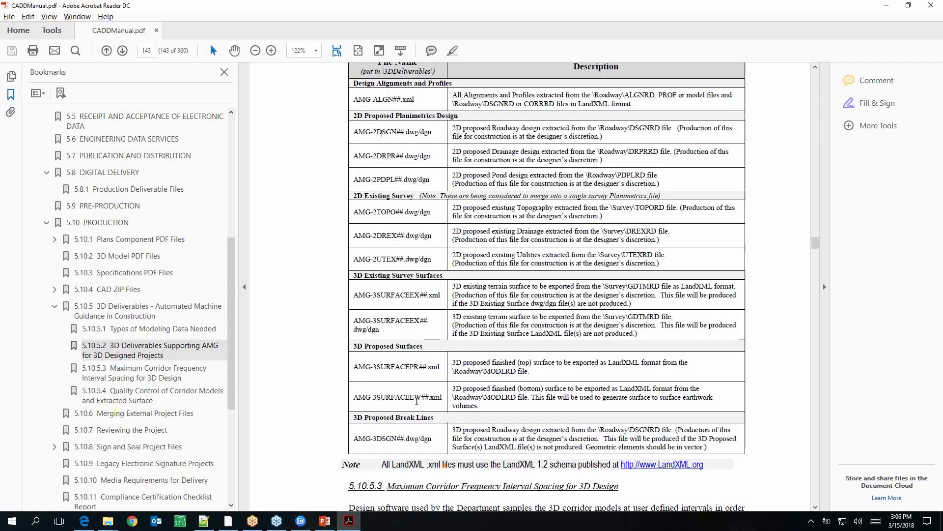
pyautogui.hotkey('alt', 'Tab')
pyautogui.click(472, 279)
pyautogui.click(472, 277)
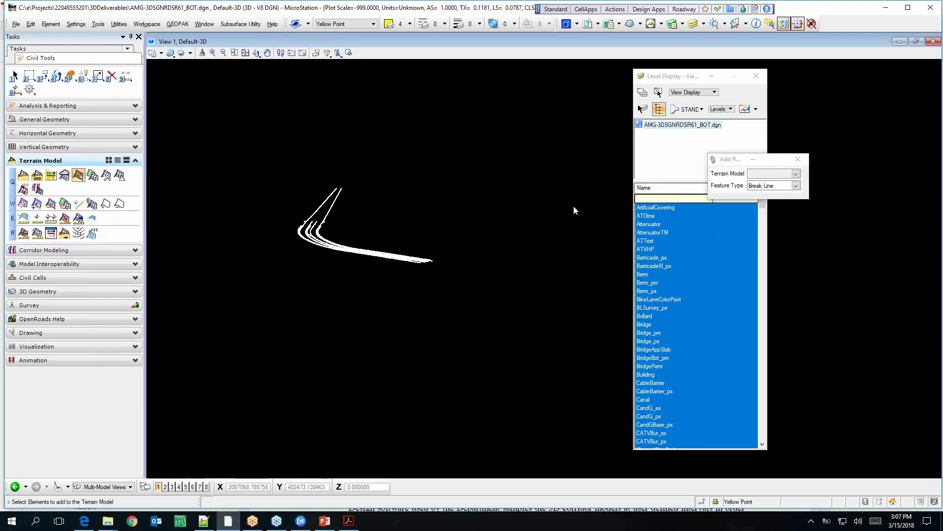
# Turn on all levels and filter the level list to show only the used levels.
pyautogui.rightClick(703, 236)
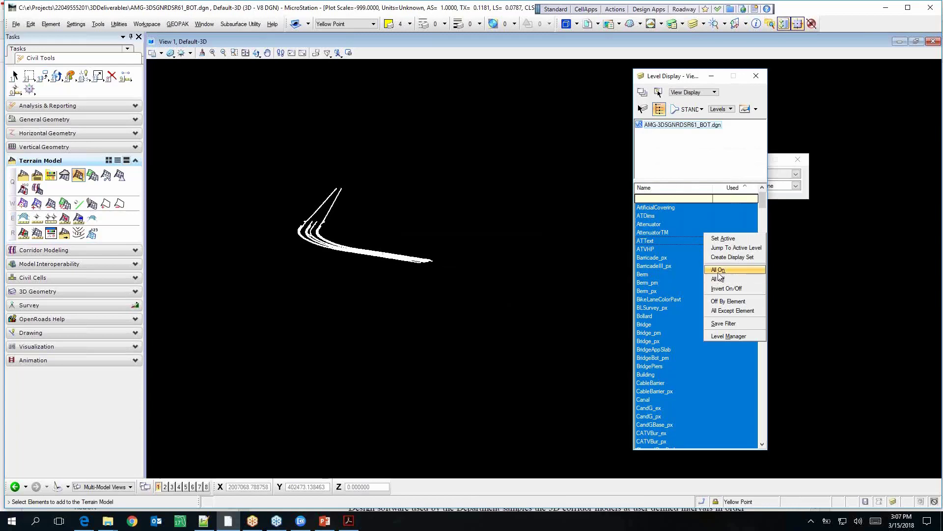
pyautogui.click(716, 276)
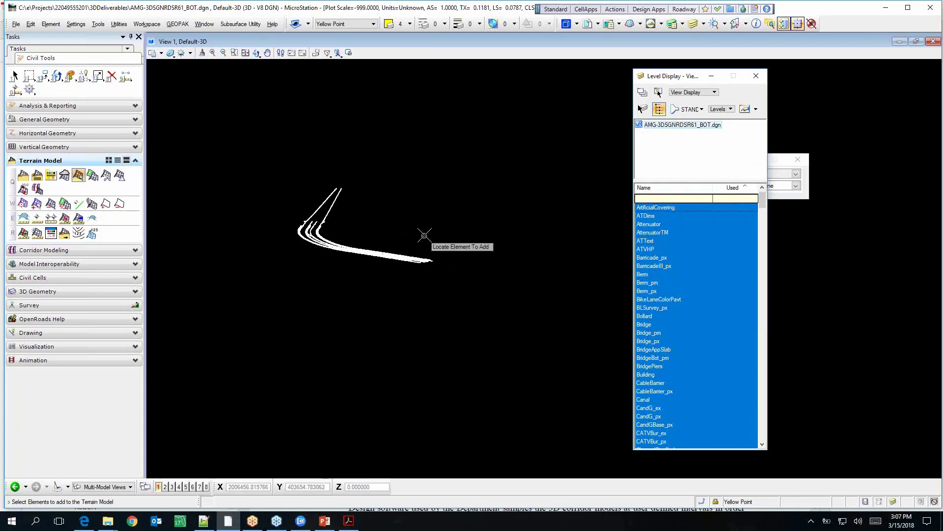
pyautogui.click(15, 77)
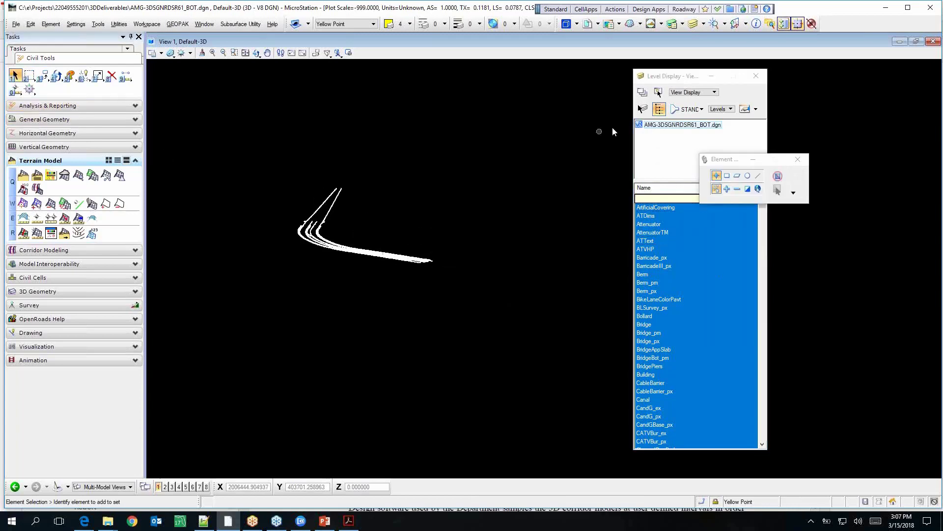
pyautogui.click(688, 109)
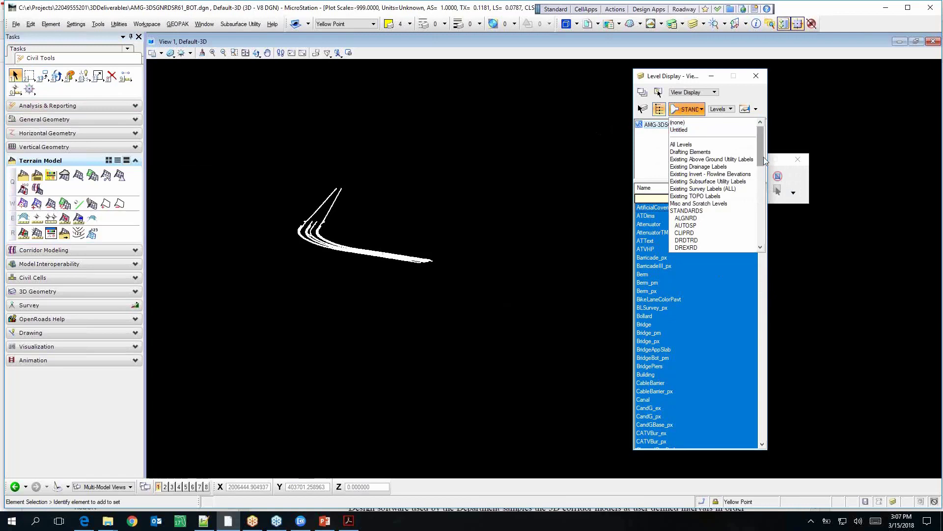
pyautogui.scroll(-5, 763, 157)
pyautogui.click(687, 240)
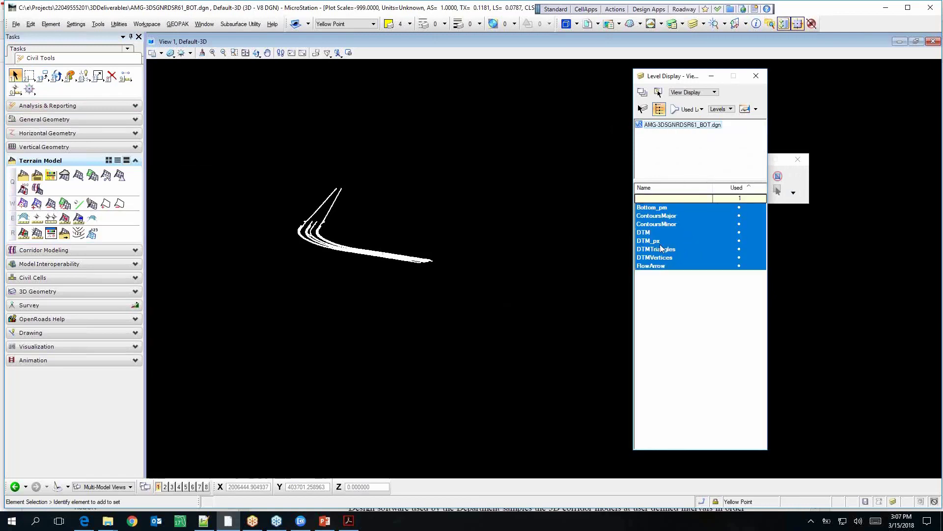
# Turn on the display of constructions in View 1 to show the terrain model's triangles.
pyautogui.moveTo(404, 227); pyautogui.dragTo(402, 257, button='middle')
pyautogui.middleClick(358, 256)
pyautogui.scroll(5, 359, 254)
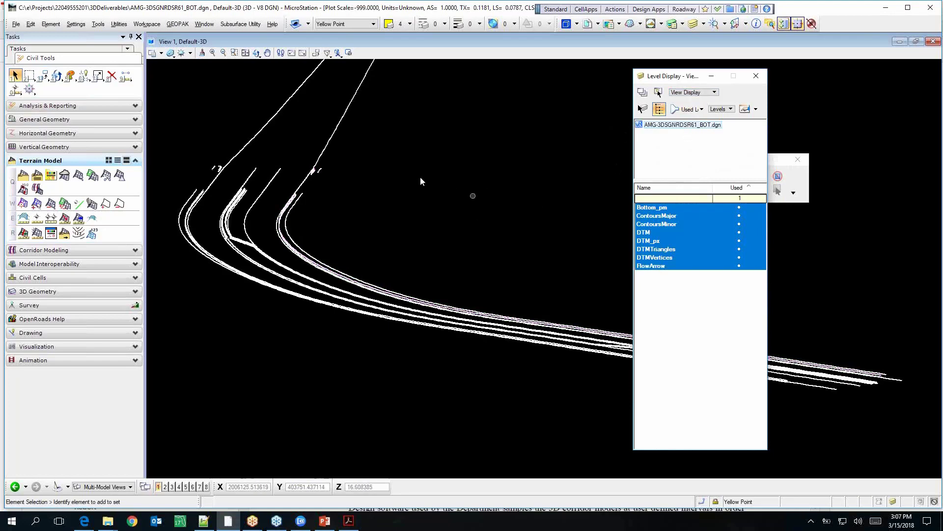
pyautogui.click(162, 53)
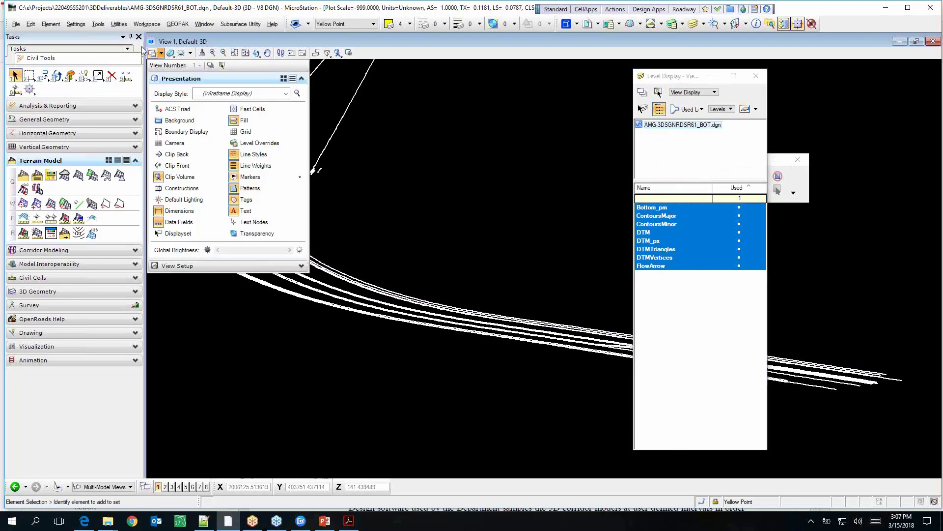
pyautogui.click(191, 187)
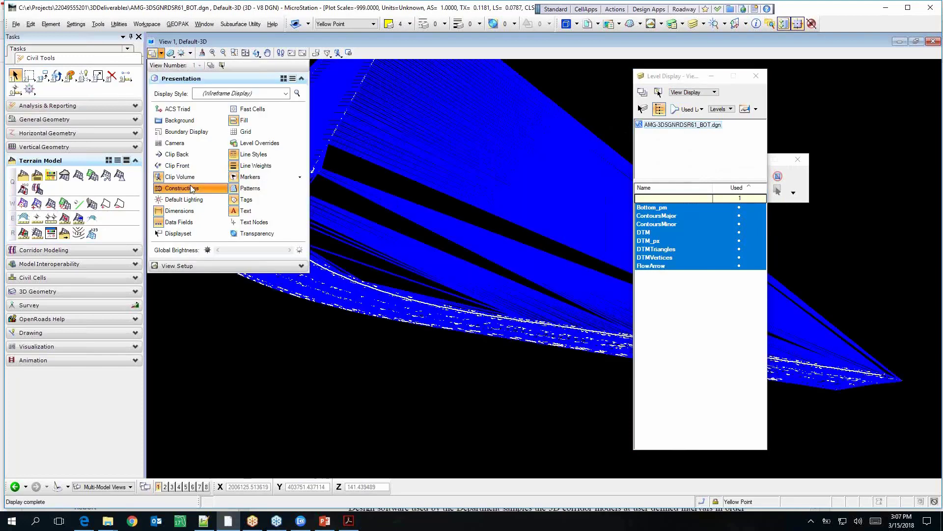
# Examine the terrain model's triangulation around the inside of the curve and along its outer edges.
pyautogui.scroll(-3, 290, 185)
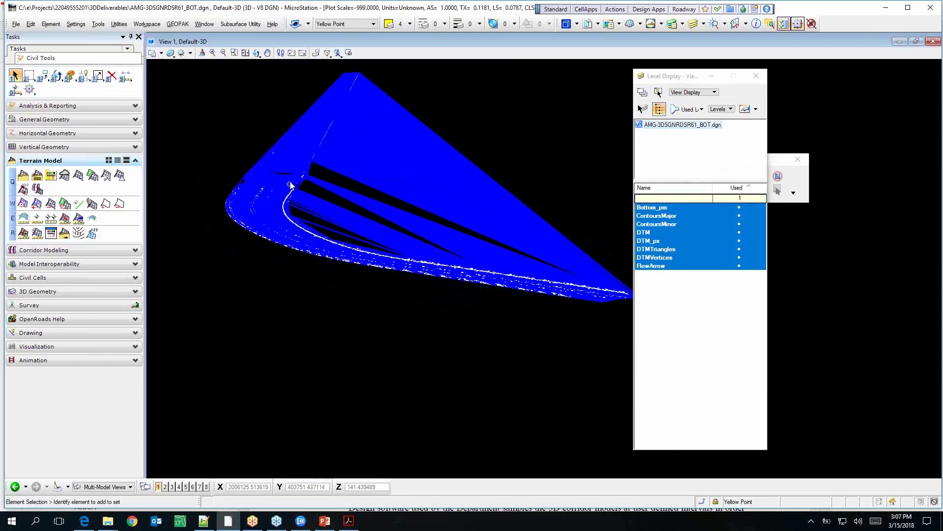
pyautogui.scroll(-1, 290, 185)
pyautogui.scroll(6, 326, 206)
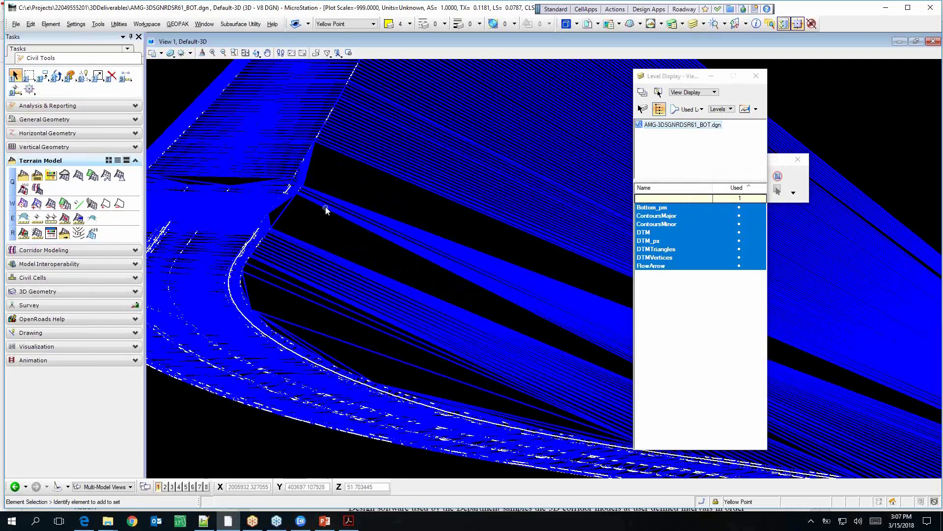
pyautogui.scroll(-5, 326, 206)
pyautogui.scroll(4, 314, 220)
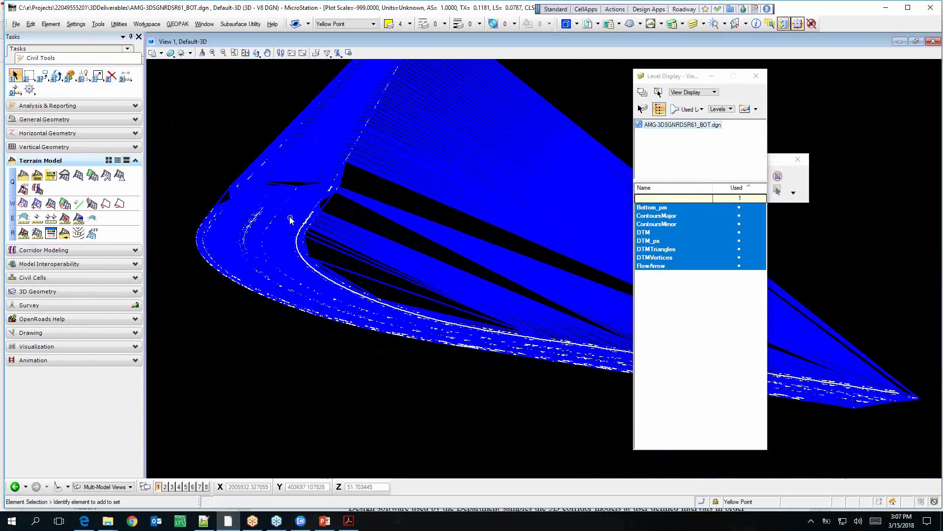
pyautogui.scroll(-4, 454, 152)
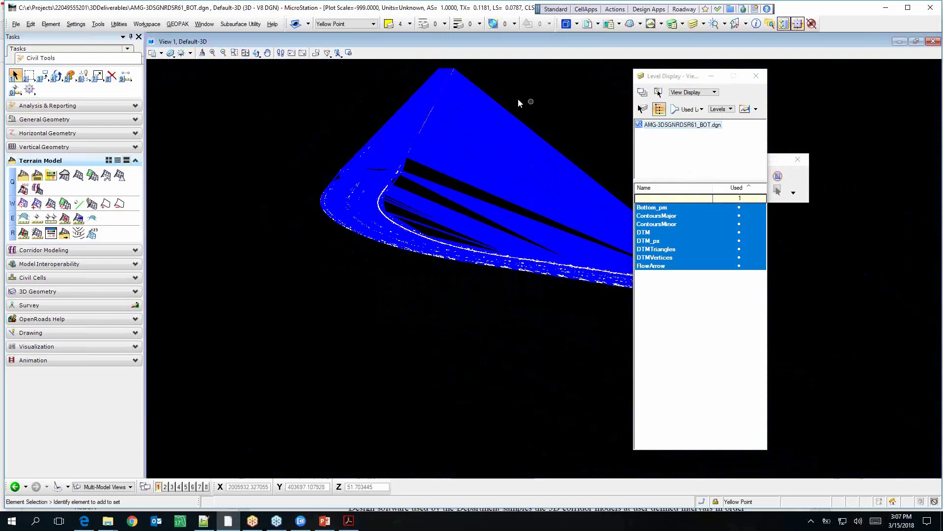
pyautogui.scroll(5, 393, 175)
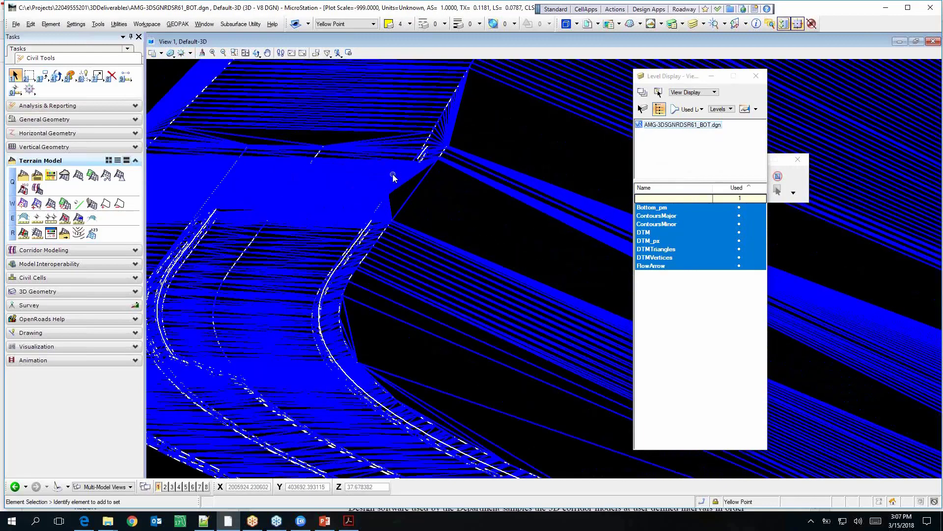
pyautogui.scroll(-2, 400, 214)
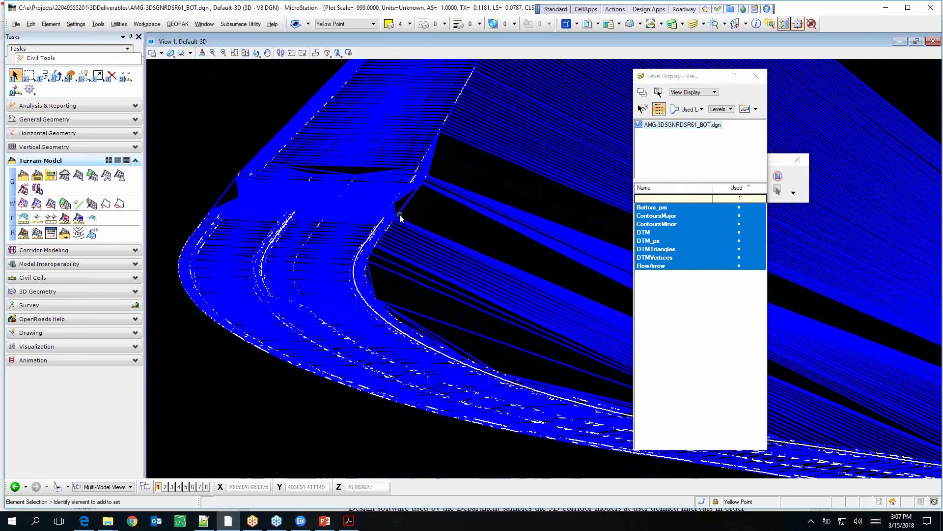
pyautogui.scroll(-3, 399, 214)
pyautogui.moveTo(497, 272); pyautogui.dragTo(357, 187, button='middle')
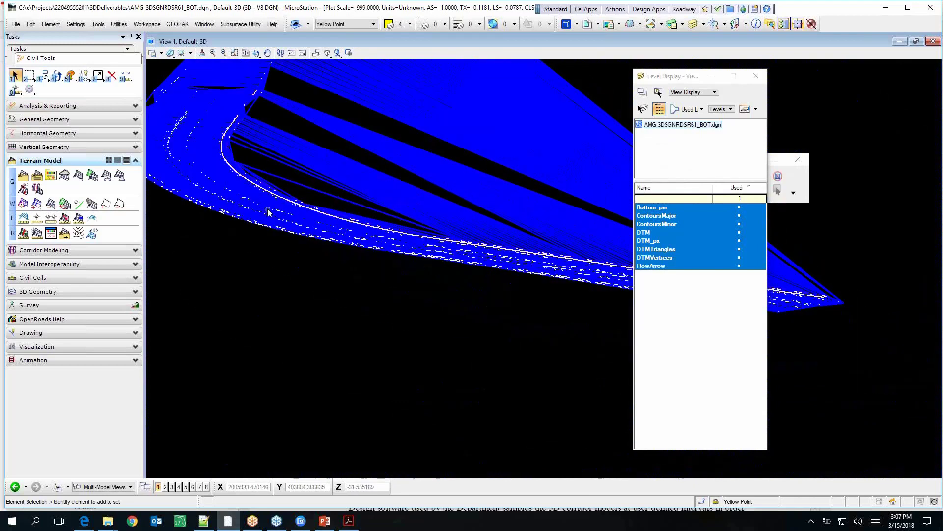
pyautogui.keyDown('shift'); pyautogui.moveTo(331, 199); pyautogui.dragTo(359, 206, button='middle'); pyautogui.keyUp('shift')
pyautogui.moveTo(240, 185)
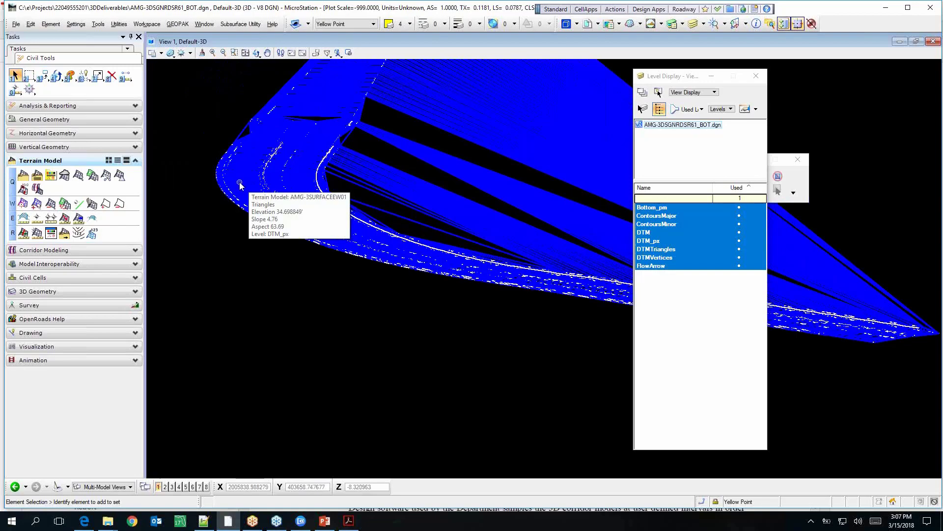
pyautogui.scroll(4, 326, 175)
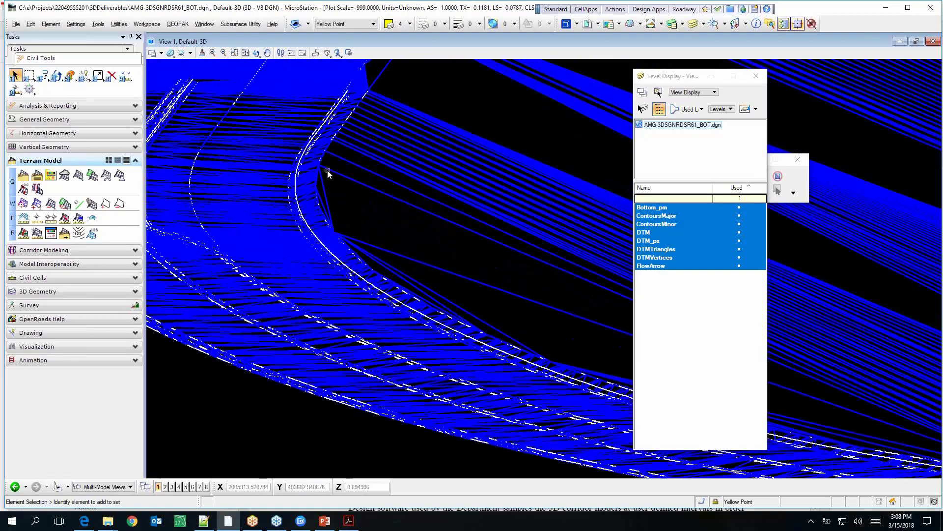
pyautogui.moveTo(338, 141)
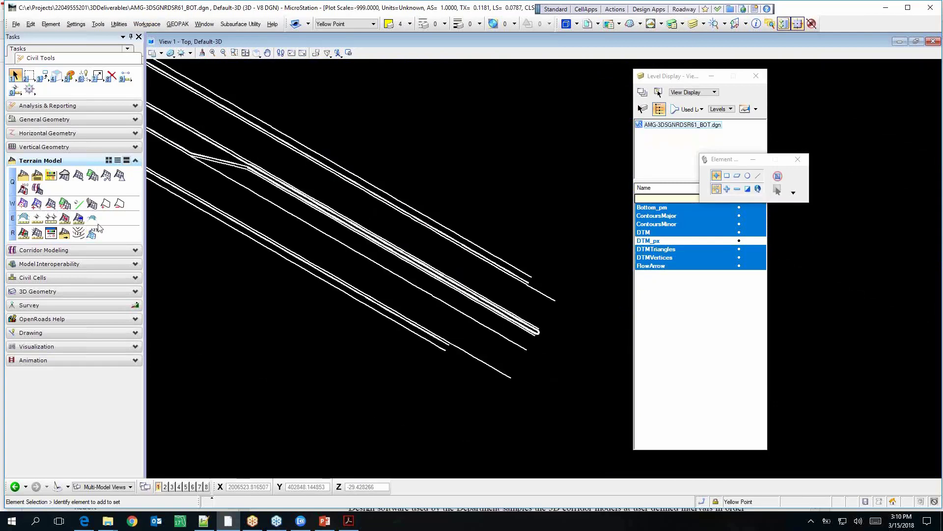
# Turn on the DTM_px level, and start exporting the terrain model AMG-3SURFACEEW01 to LandXML.
pyautogui.click(657, 240)
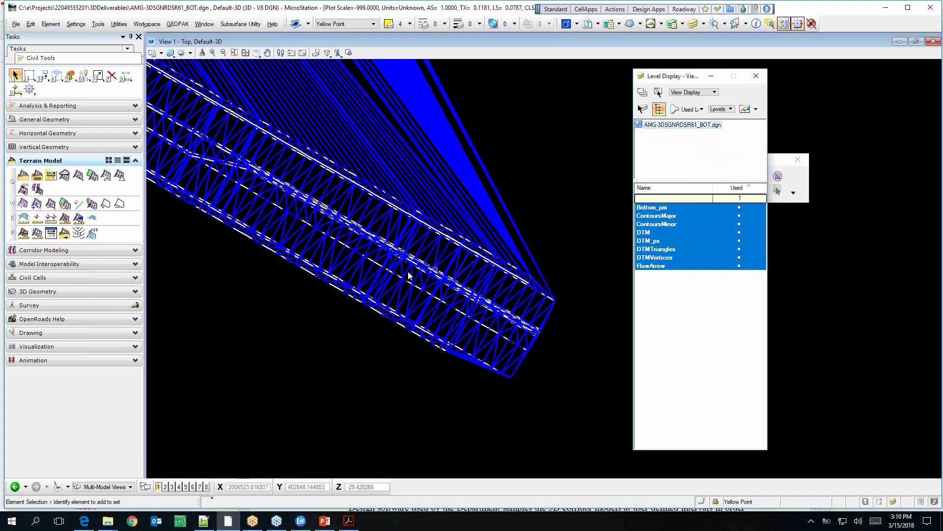
pyautogui.click(521, 239)
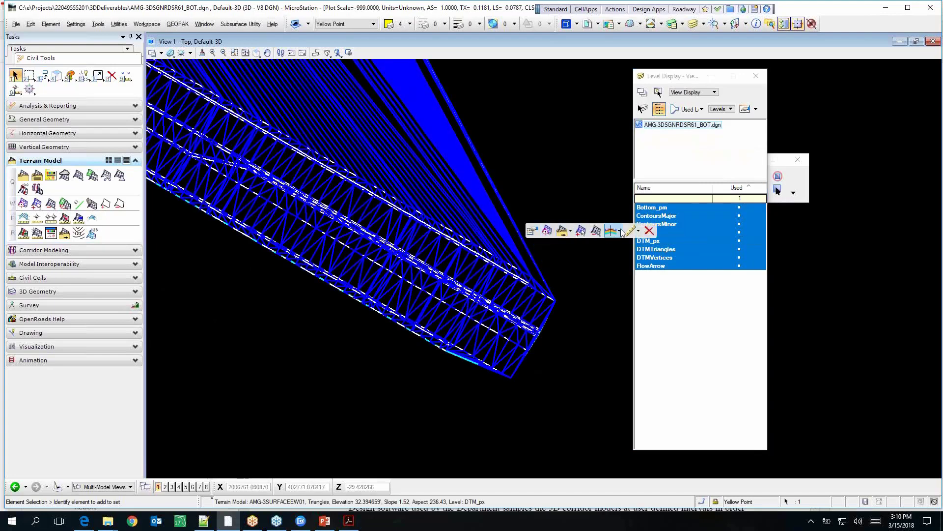
pyautogui.click(567, 233)
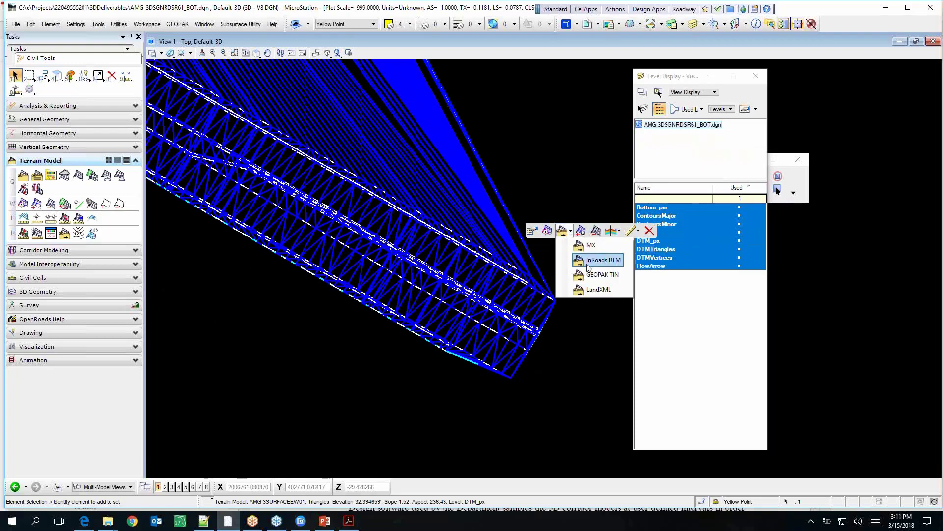
pyautogui.click(597, 290)
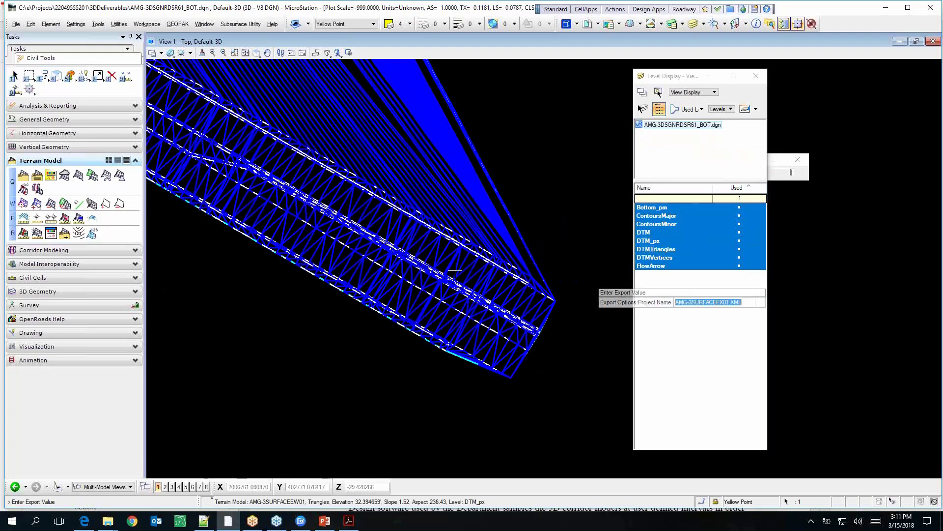
# Check the surface file naming in the CADD manual, and set the export's project name to AMG-3SURFACEEW01.XML and description to Bottom Surface.
pyautogui.hotkey('alt', 'Tab')
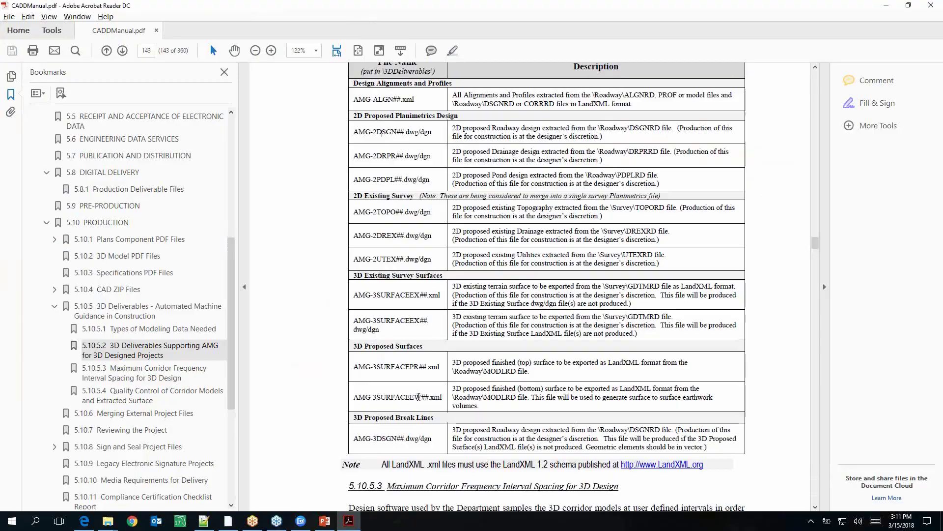
pyautogui.hotkey('alt', 'Tab')
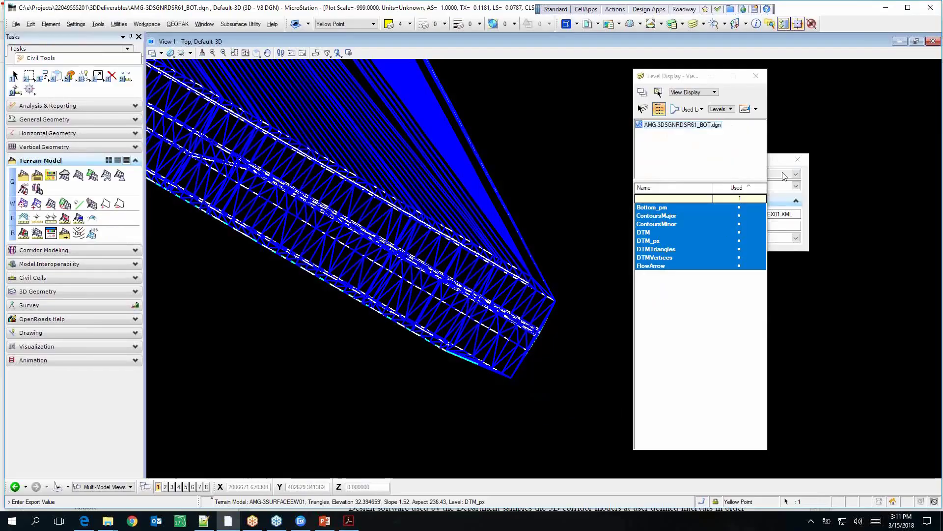
pyautogui.click(782, 215)
pyautogui.press('BackSpace')
pyautogui.write('W')
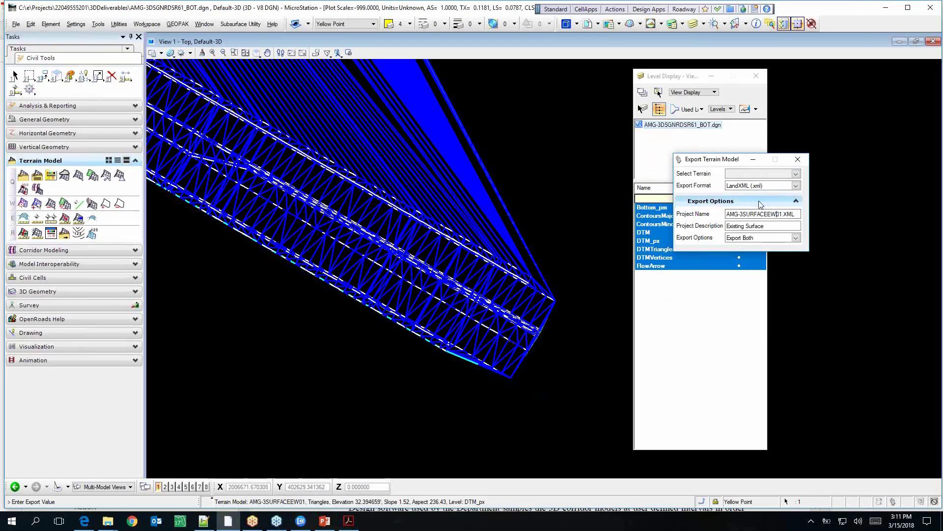
pyautogui.moveTo(746, 226); pyautogui.dragTo(708, 228)
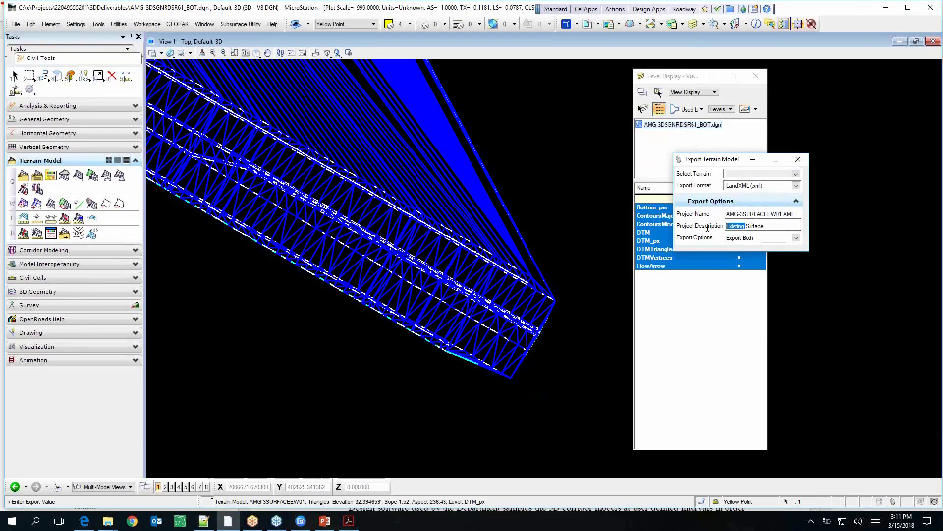
pyautogui.write('Bott')
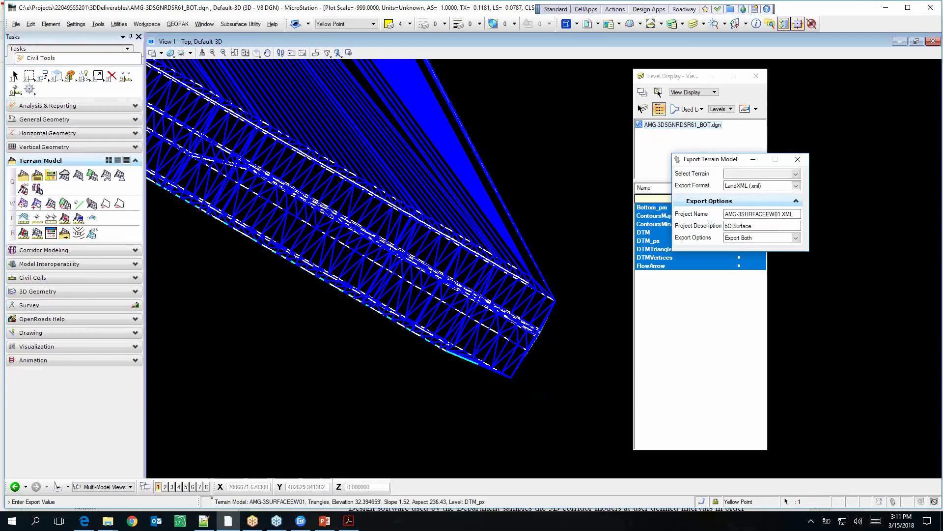
pyautogui.write('om')
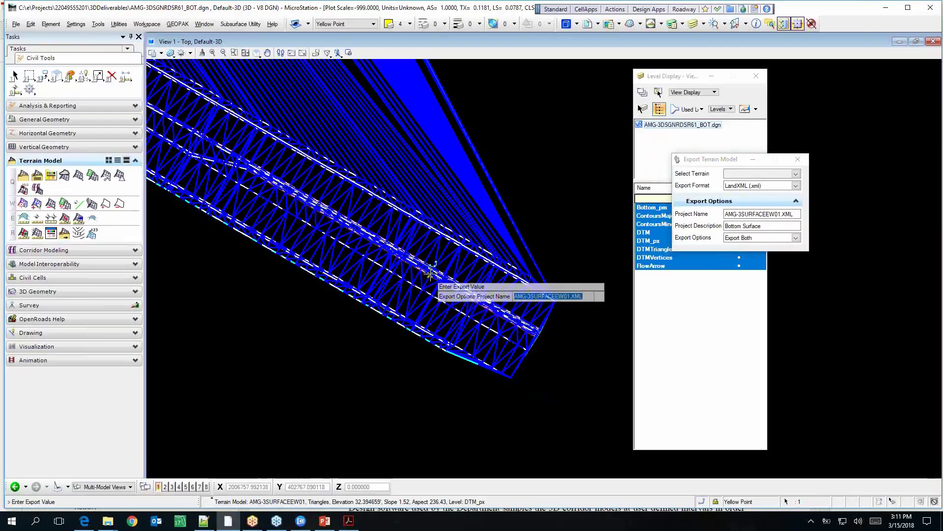
# Accept the Export Both option and save the terrain as AMG-3SURFACEEW01.xml in the 3DDeliverables folder, ending the export command.
pyautogui.hotkey('alt', 'Tab')
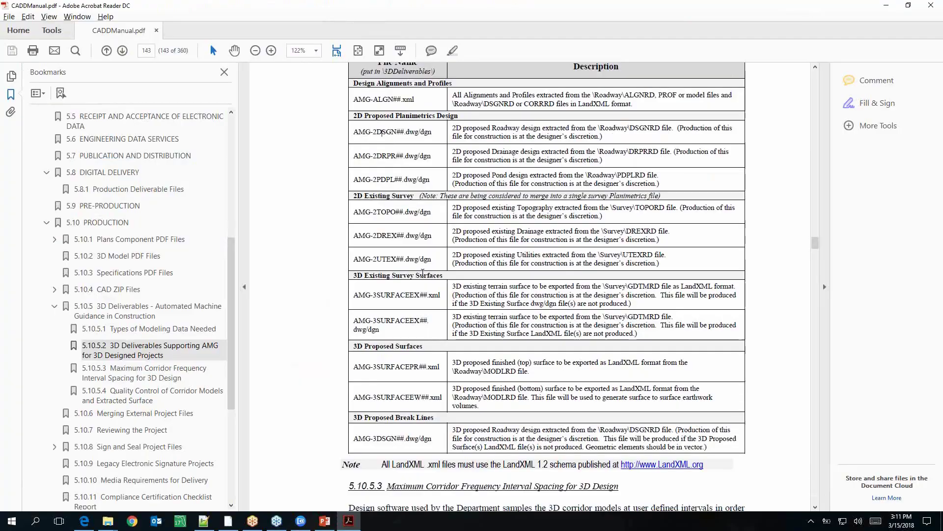
pyautogui.hotkey('alt', 'Tab')
pyautogui.press('Return')
pyautogui.press('Return')
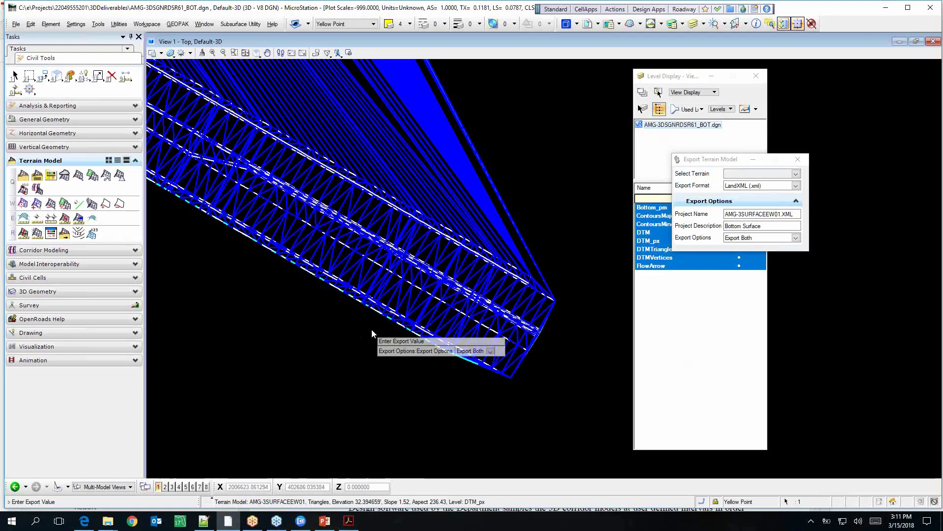
pyautogui.click(369, 329)
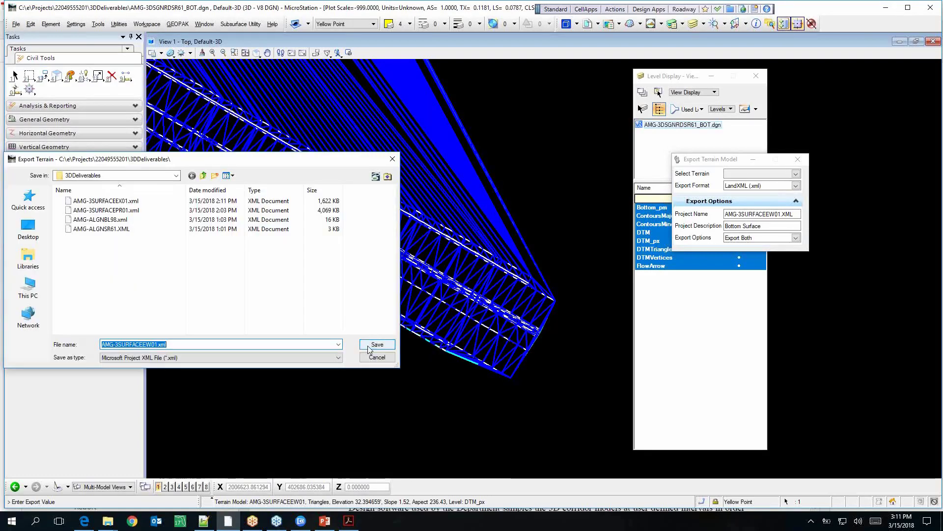
pyautogui.click(369, 346)
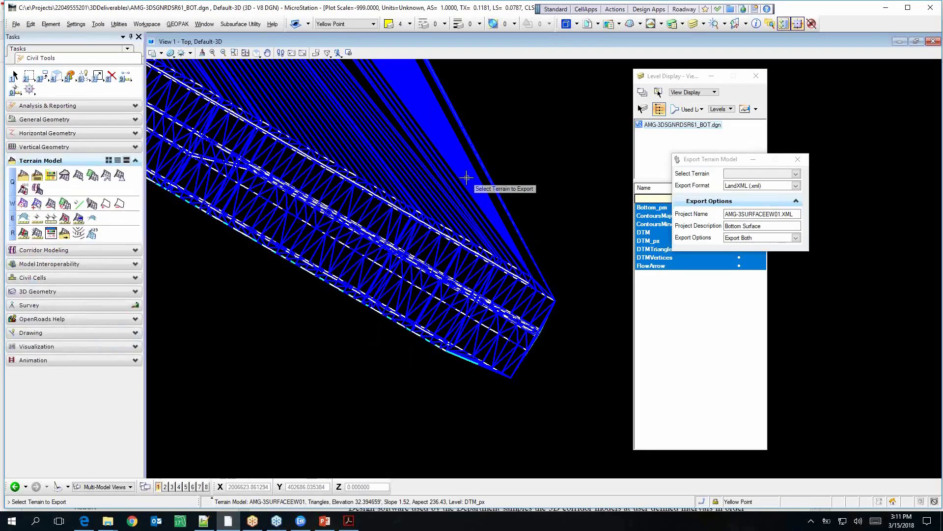
pyautogui.scroll(-2, 231, 94)
pyautogui.press('Escape')
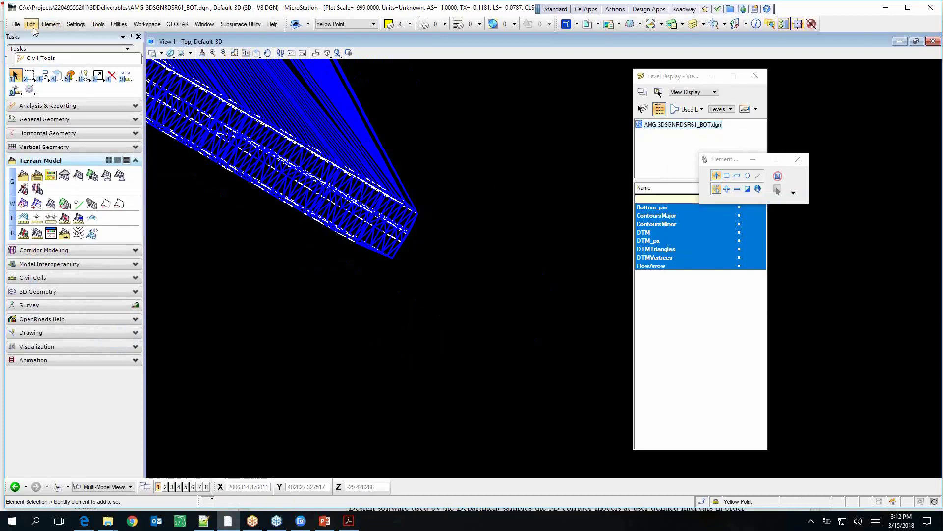
# Open the design file DSGNRD01.DGN from the project's roadway folder.
pyautogui.click(17, 25)
pyautogui.click(29, 44)
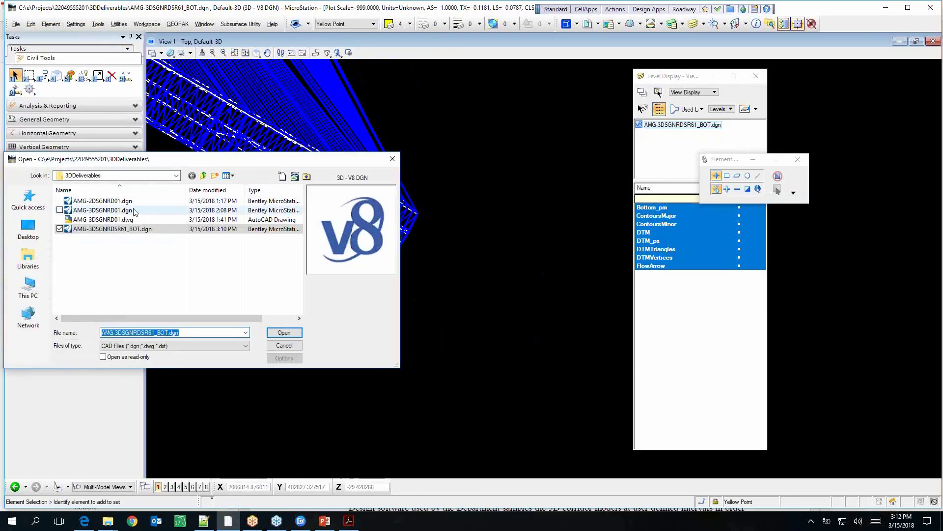
pyautogui.click(202, 175)
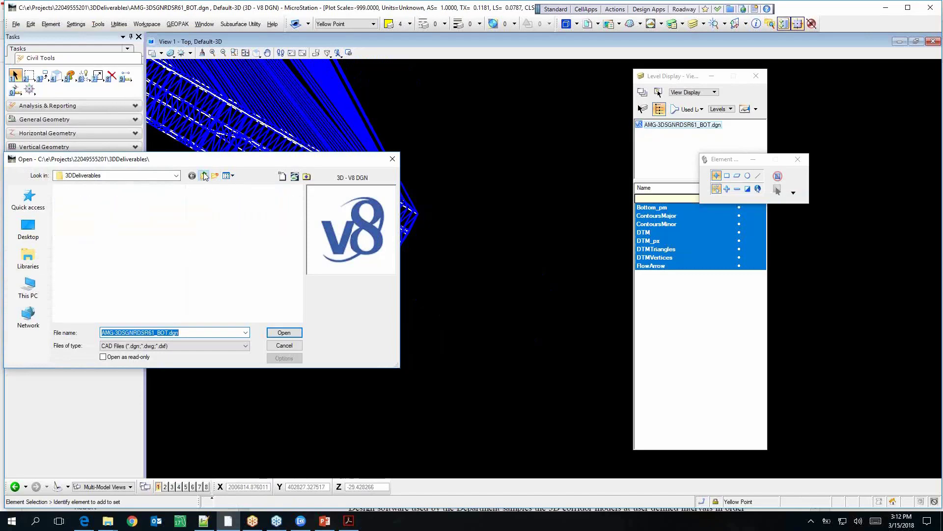
pyautogui.scroll(-3, 164, 276)
pyautogui.doubleClick(84, 294)
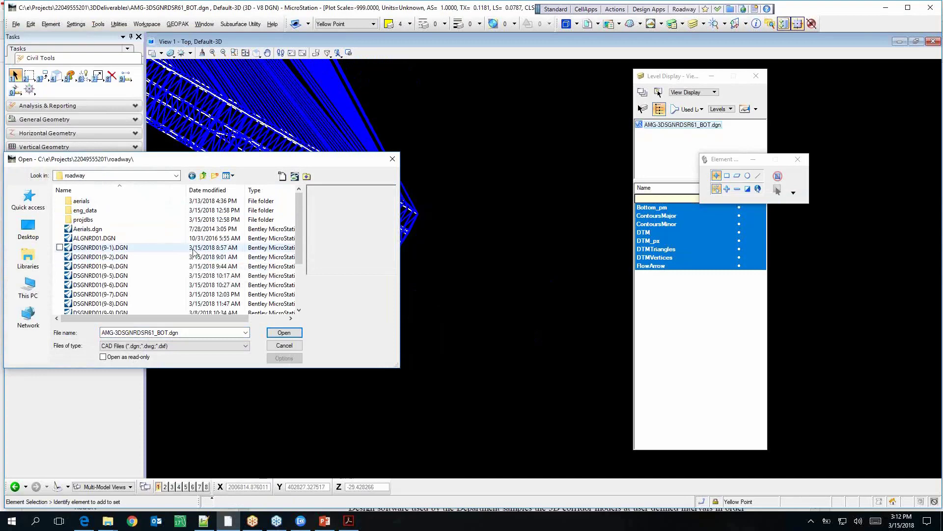
pyautogui.scroll(-2, 157, 254)
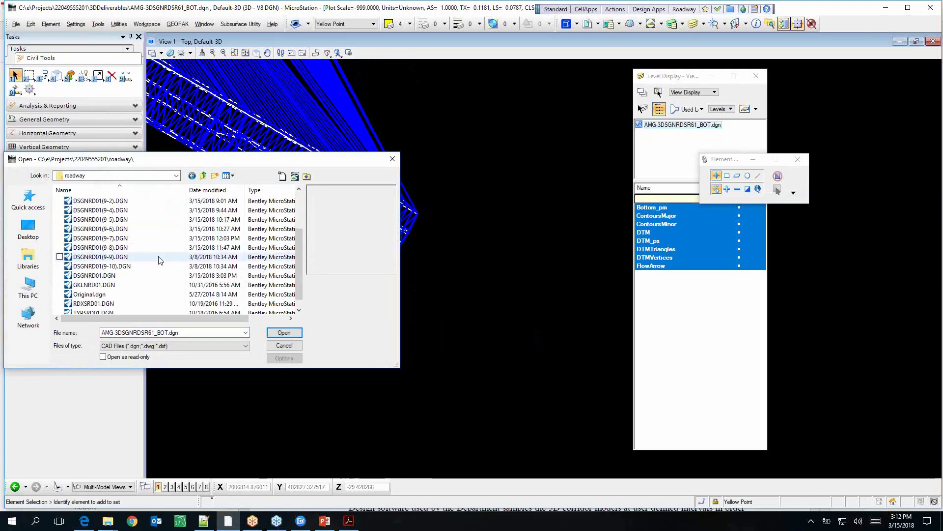
pyautogui.click(138, 277)
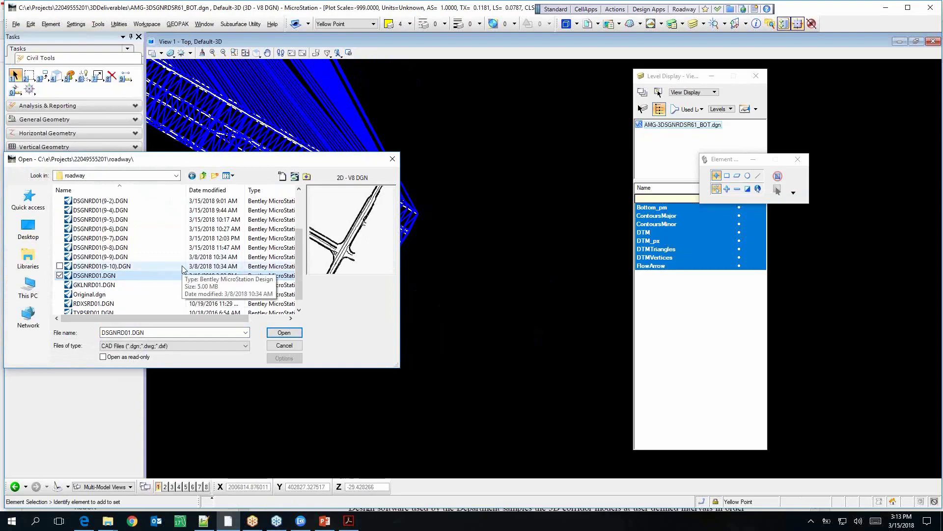
pyautogui.click(282, 331)
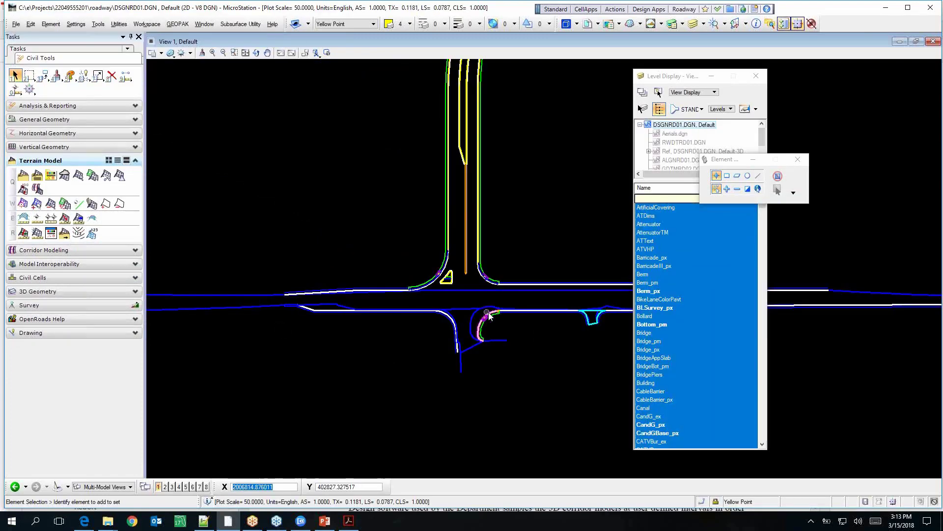
# Examine the curb ramps at the intersection's curb returns and the triangular right-turn island.
pyautogui.scroll(3, 490, 315)
pyautogui.scroll(-3, 444, 275)
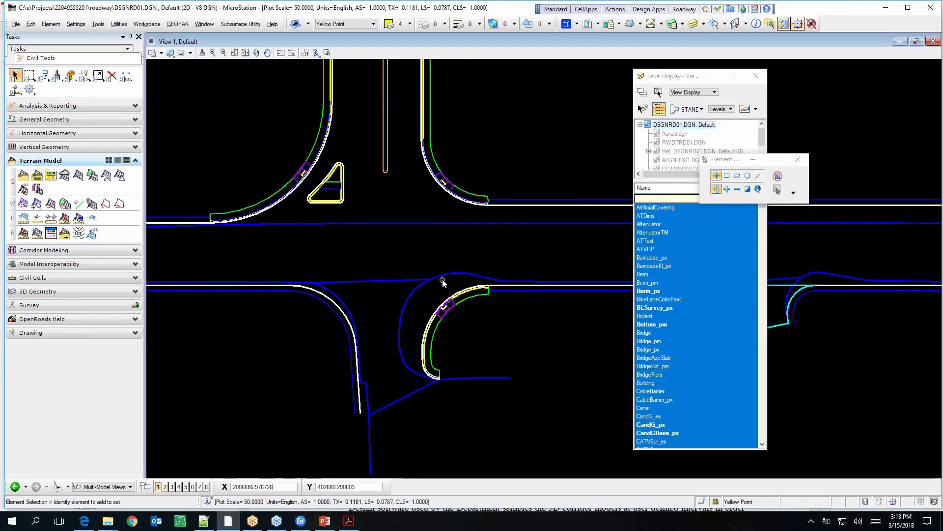
pyautogui.scroll(5, 448, 186)
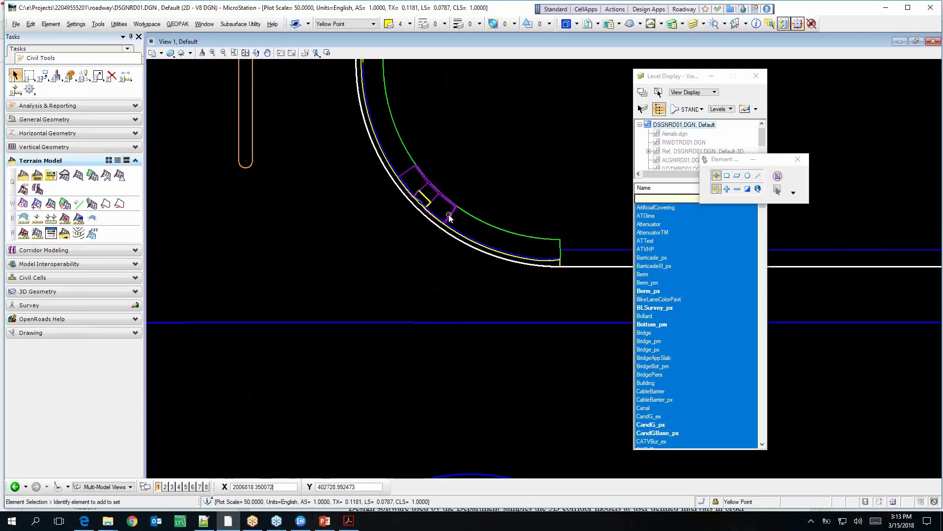
pyautogui.moveTo(449, 217)
pyautogui.scroll(-5, 501, 198)
pyautogui.scroll(5, 364, 199)
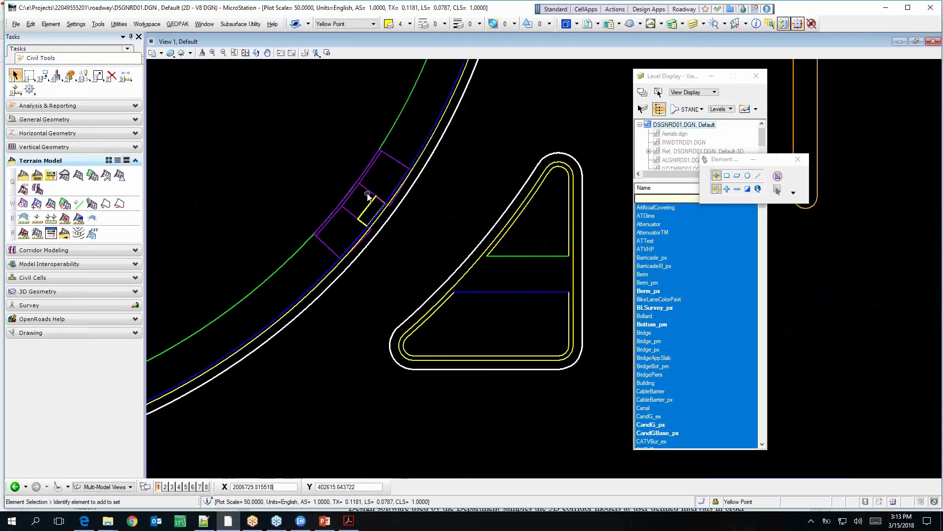
pyautogui.scroll(-4, 364, 201)
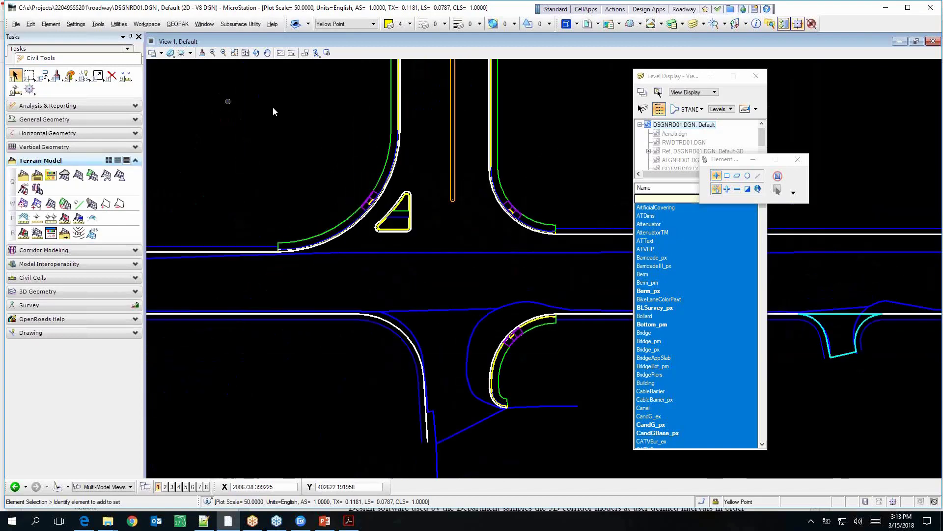
# Move the floating dialogs clear of the intersection and turn on the display of constructions in View 1.
pyautogui.moveTo(699, 79); pyautogui.dragTo(848, 81)
pyautogui.click(737, 160)
pyautogui.moveTo(737, 159); pyautogui.dragTo(677, 64)
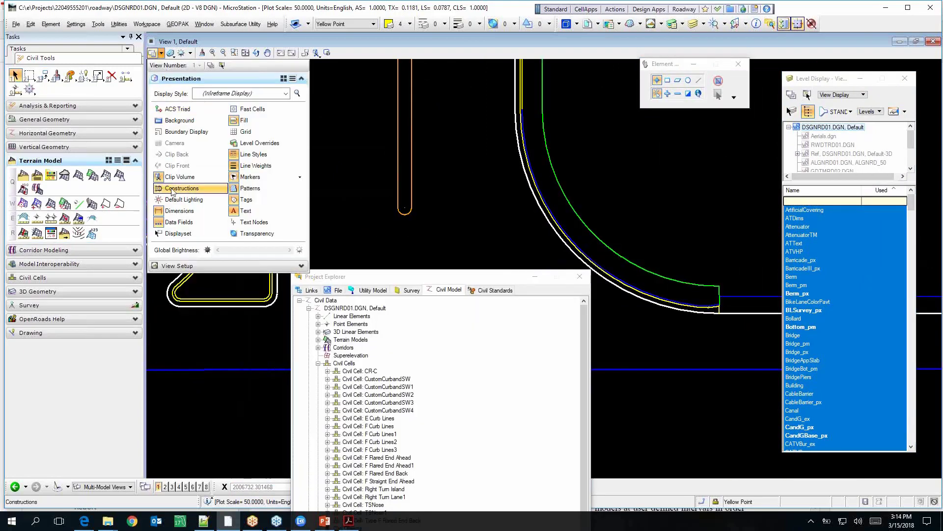
pyautogui.click(173, 189)
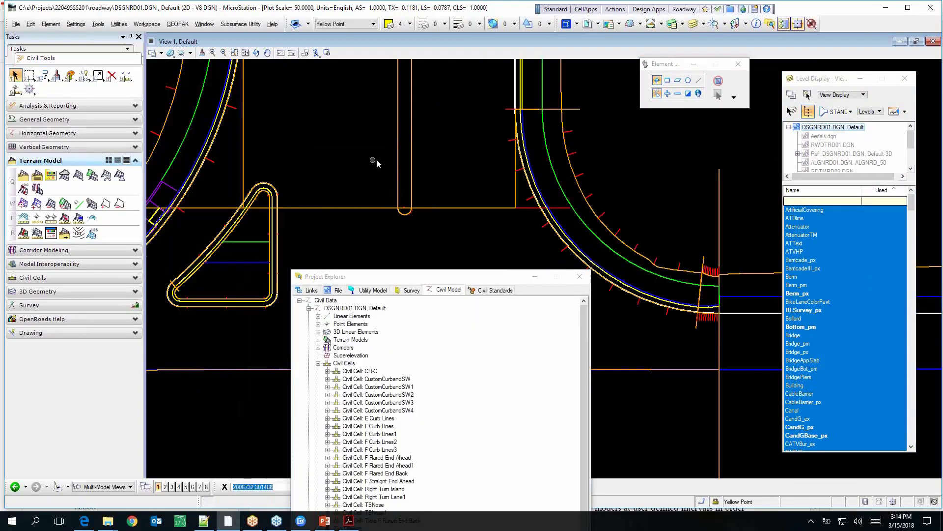
pyautogui.scroll(-2, 377, 159)
pyautogui.scroll(3, 472, 188)
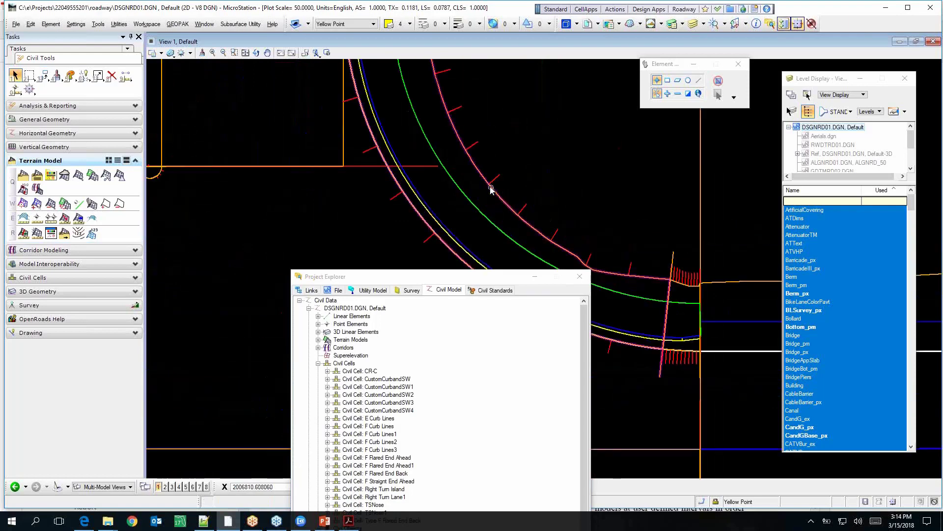
pyautogui.scroll(-2, 492, 189)
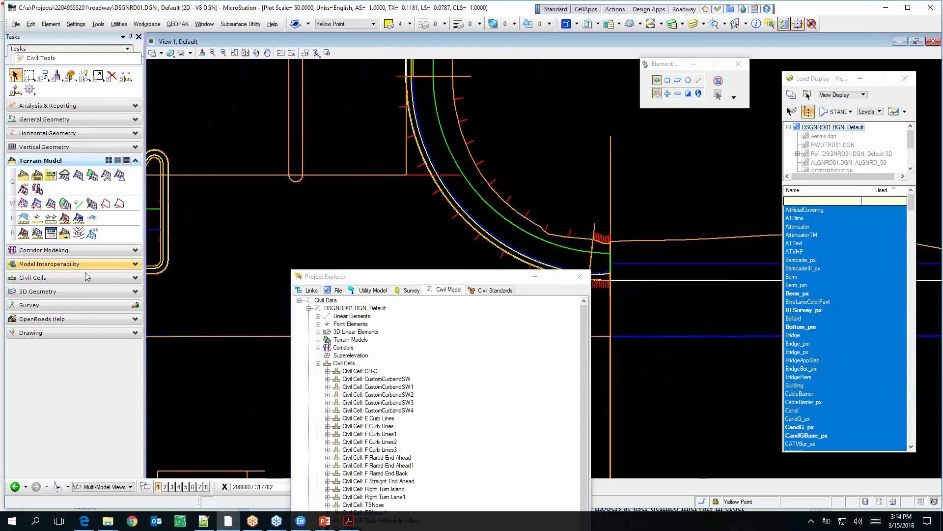
# Start placing a civil cell and expand the FDOT_SidewalkCurbRamps.dgnlib library in the civil cell picker.
pyautogui.click(41, 277)
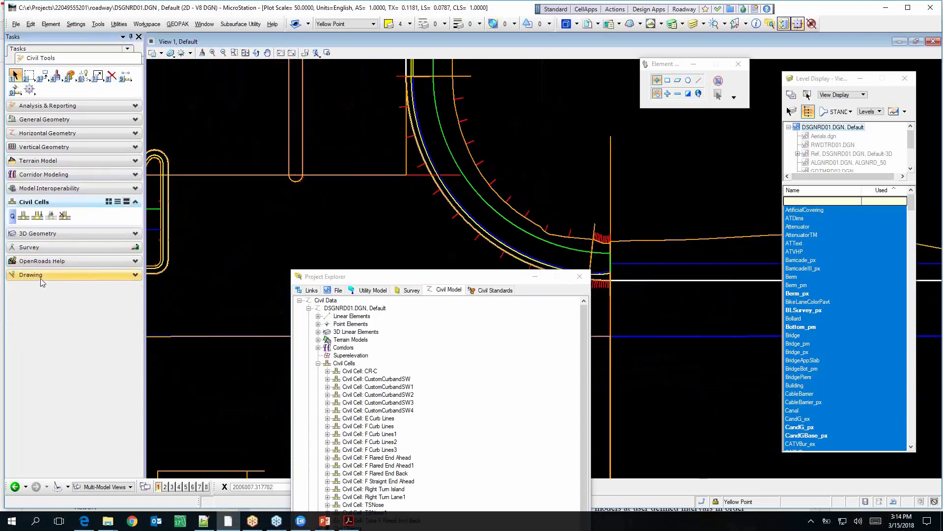
pyautogui.click(37, 216)
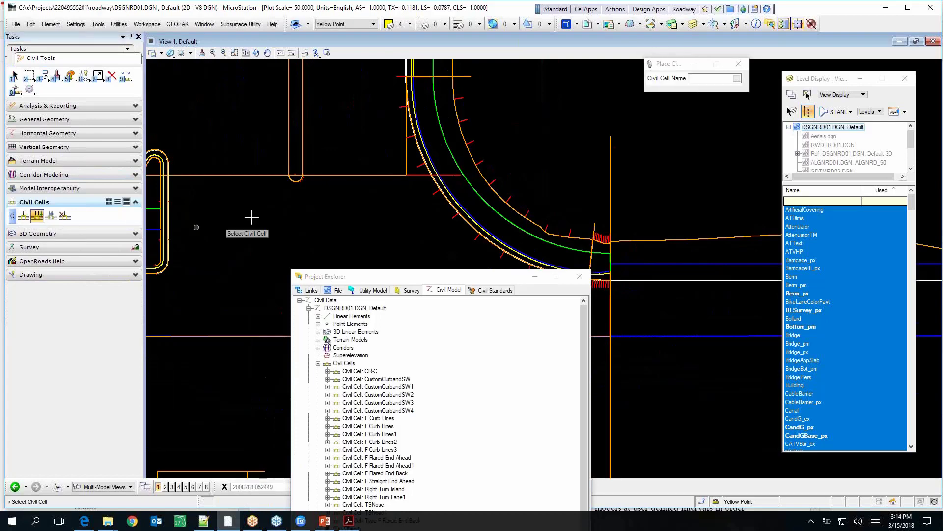
pyautogui.click(737, 79)
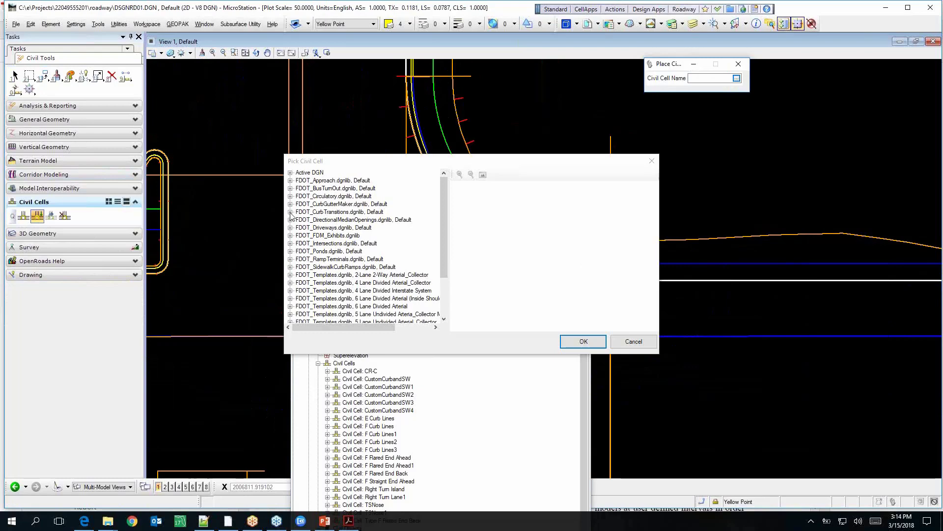
pyautogui.click(291, 260)
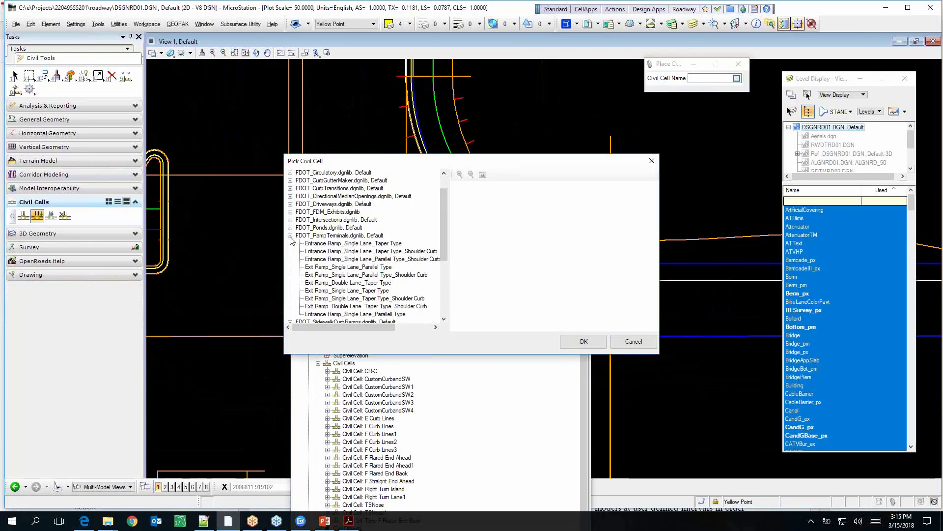
pyautogui.click(290, 235)
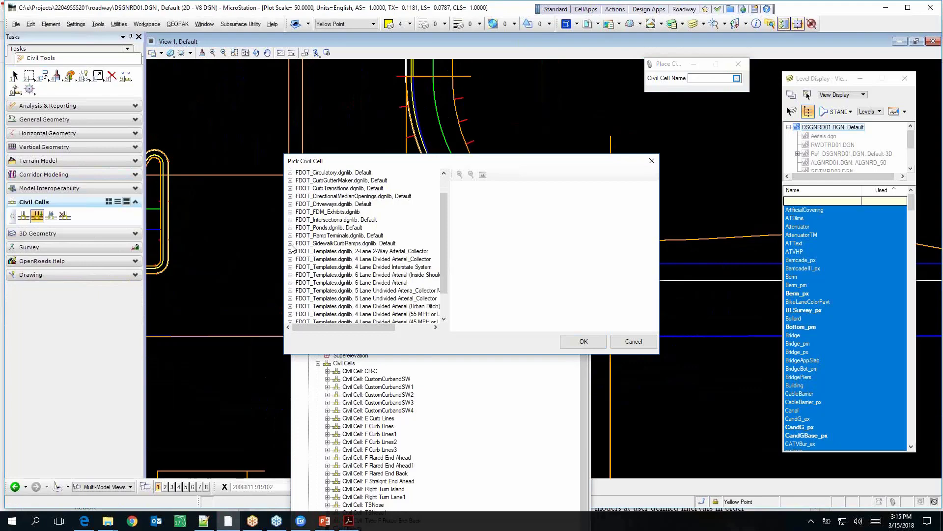
pyautogui.click(291, 244)
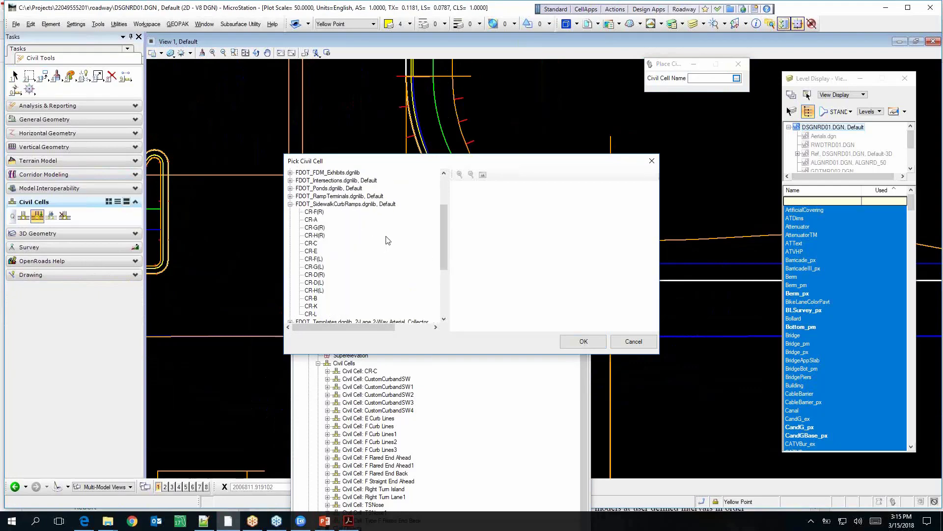
# Preview the CR-F(R), CR-A, CR-G(R), CR-C and CR-E curb ramp civil cells and leave the picker without choosing one.
pyautogui.moveTo(526, 165); pyautogui.dragTo(605, 271)
pyautogui.click(395, 318)
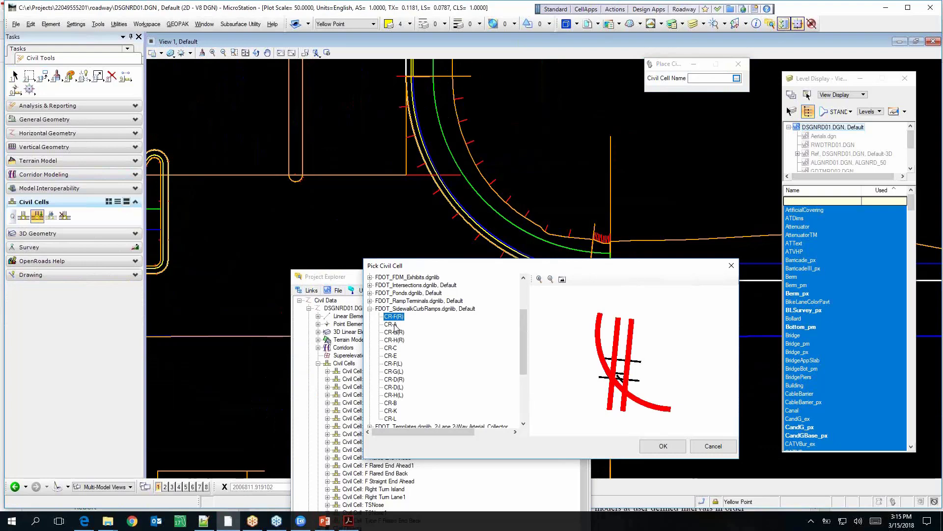
pyautogui.click(395, 326)
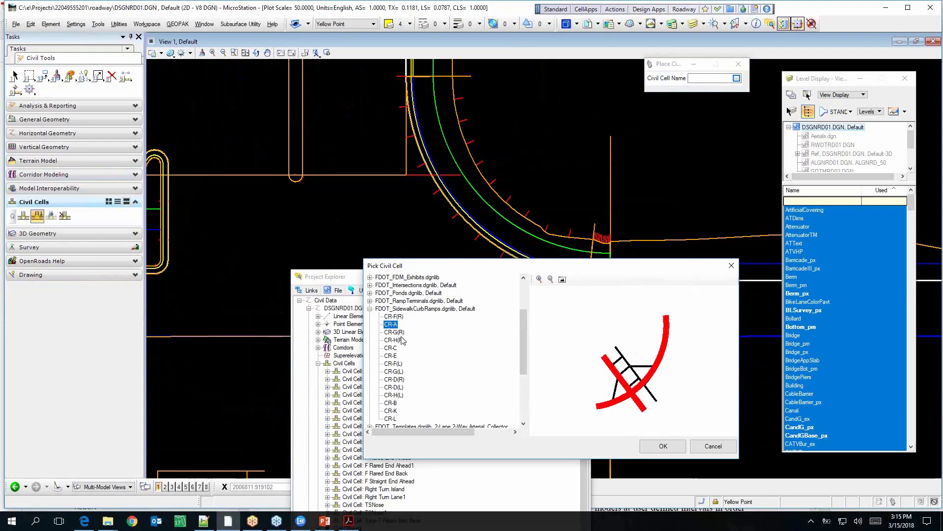
pyautogui.click(396, 333)
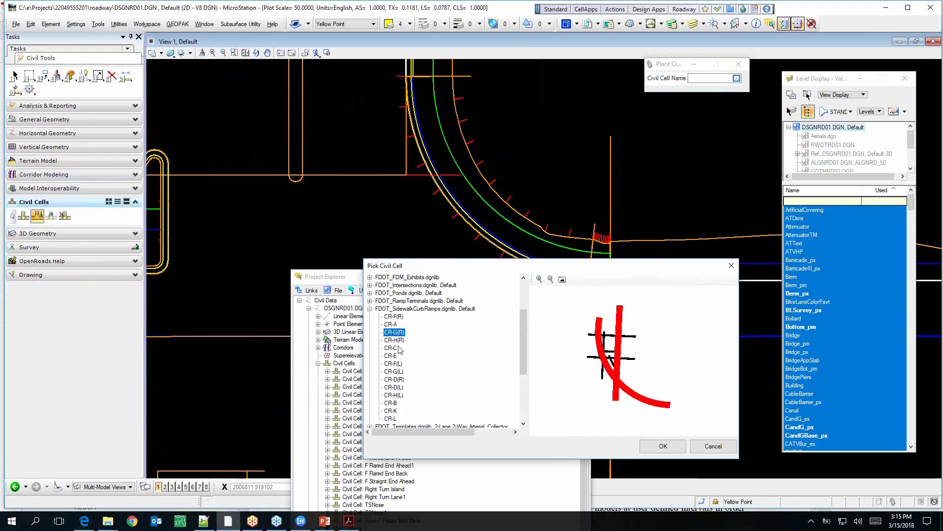
pyautogui.click(396, 349)
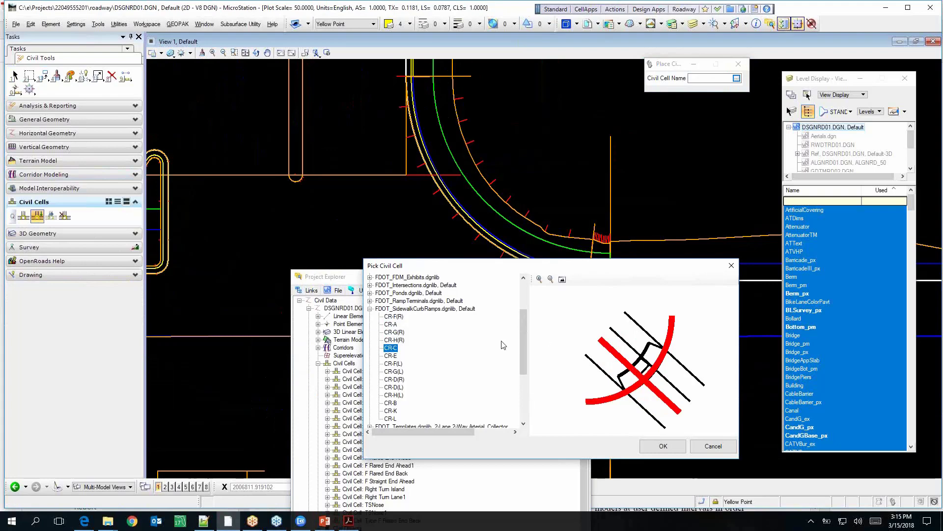
pyautogui.click(391, 325)
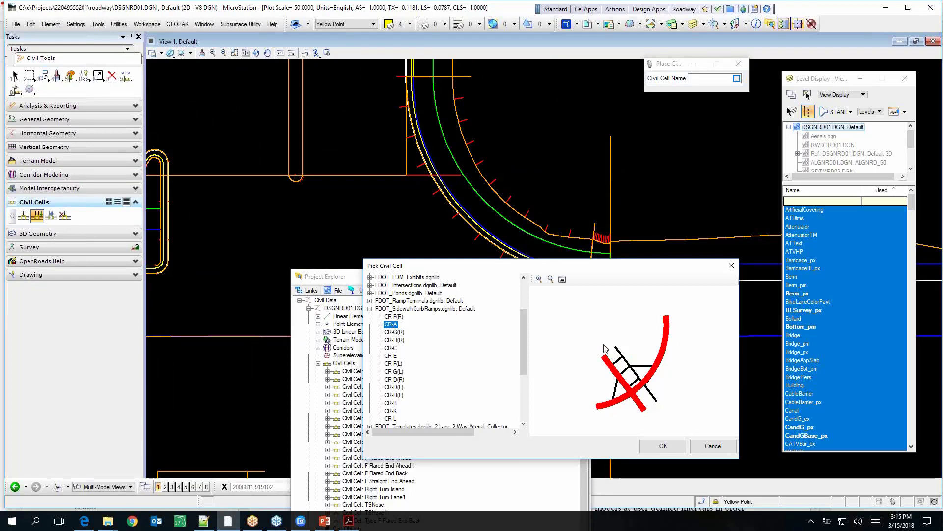
pyautogui.click(391, 348)
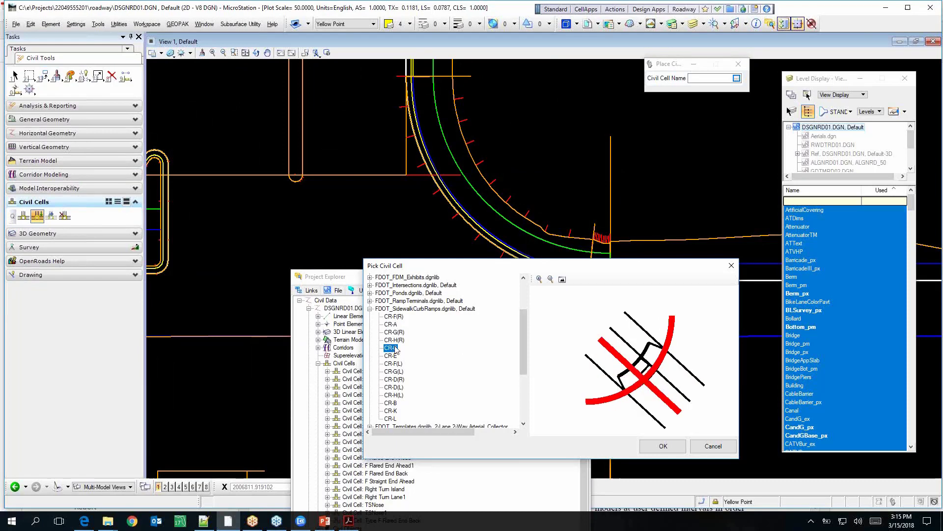
pyautogui.click(393, 356)
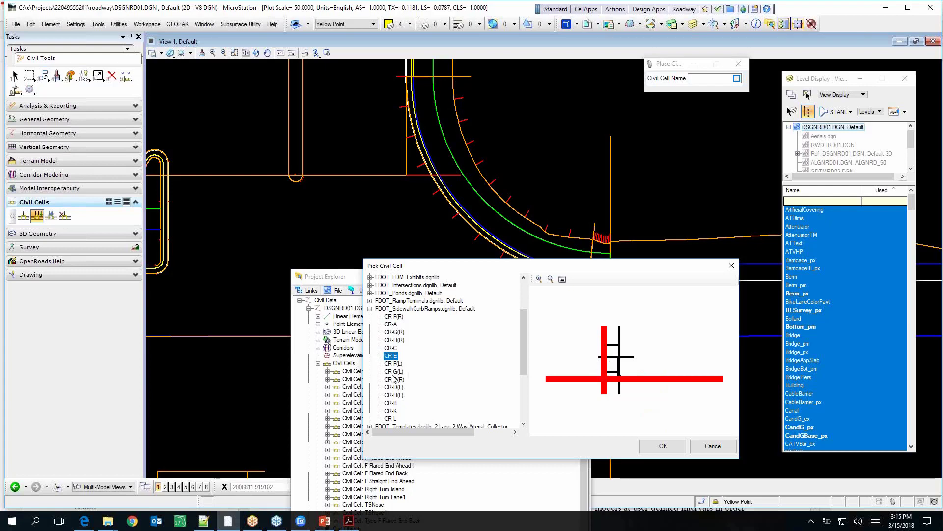
pyautogui.click(392, 347)
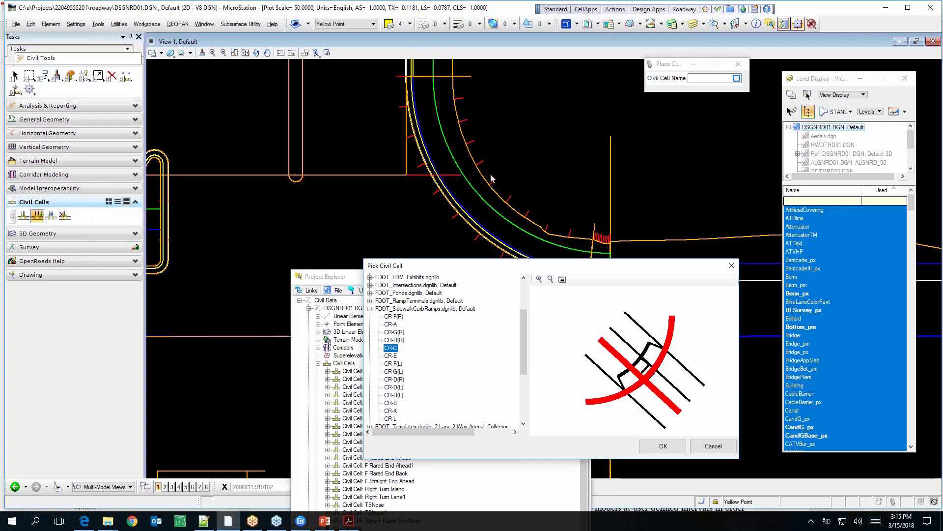
pyautogui.click(714, 445)
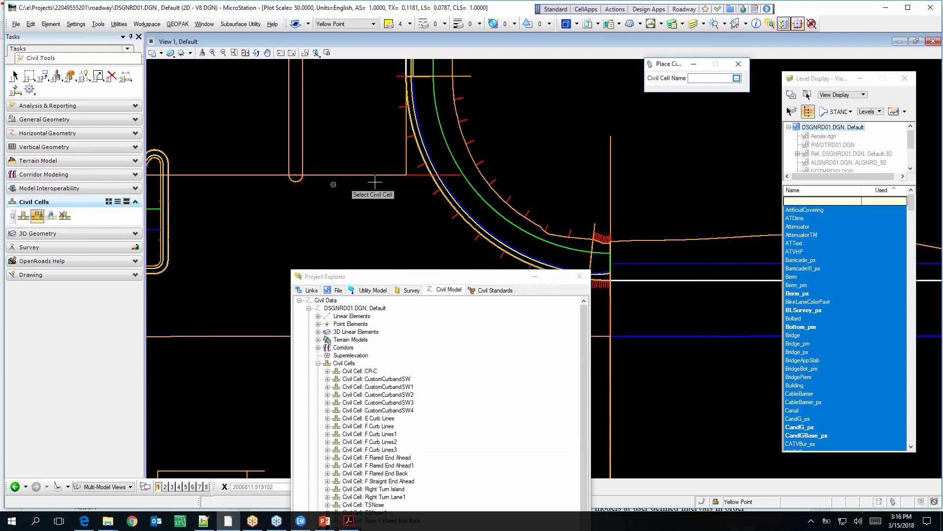
# Draw a ConstLinesWhiteDash construction line about 43 ft long diagonally across the curb return on the east side of the intersection.
pyautogui.scroll(-3, 339, 184)
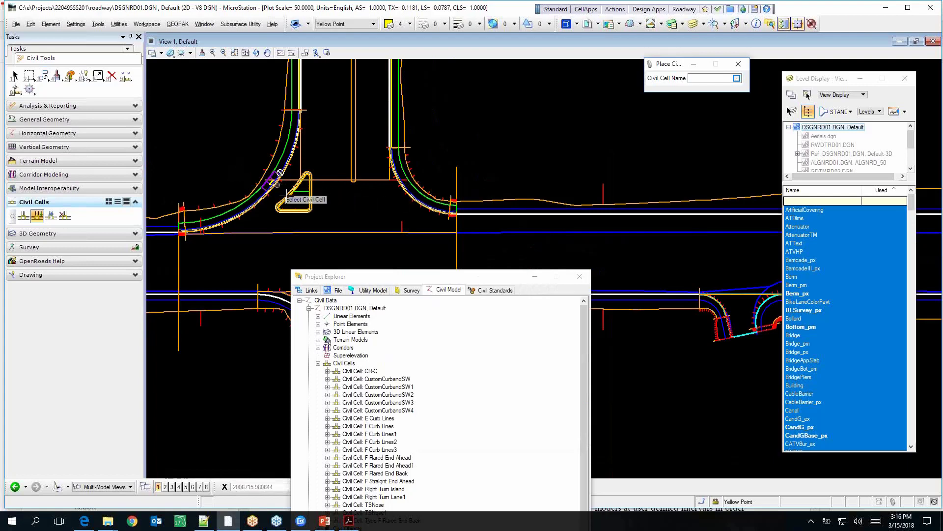
pyautogui.scroll(3, 295, 201)
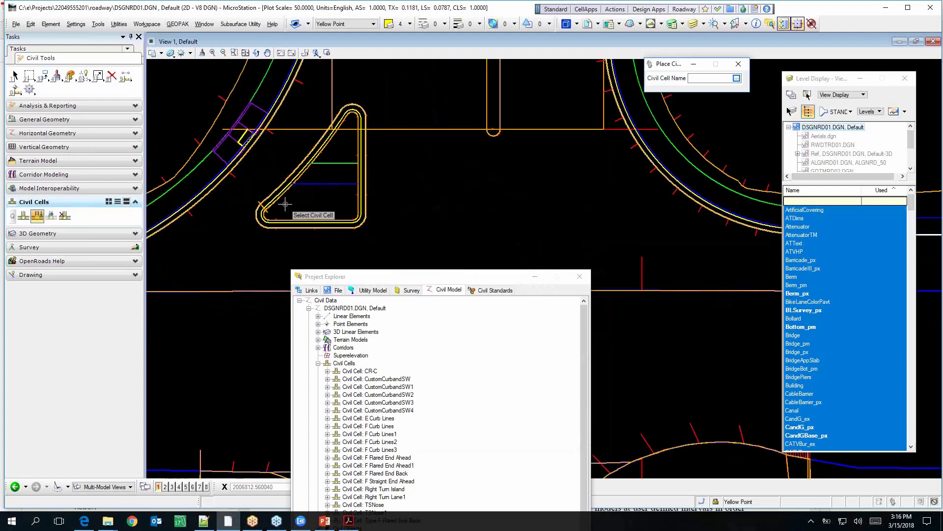
pyautogui.scroll(-2, 343, 174)
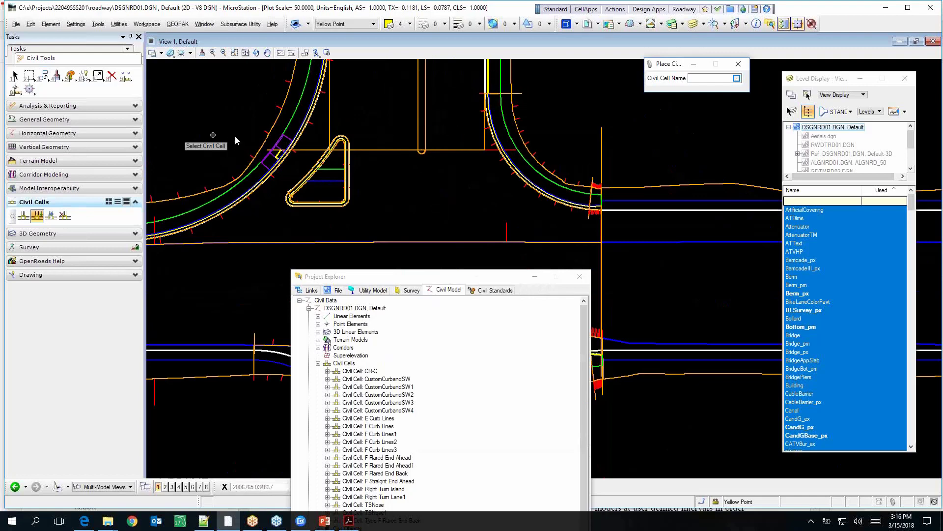
pyautogui.click(48, 133)
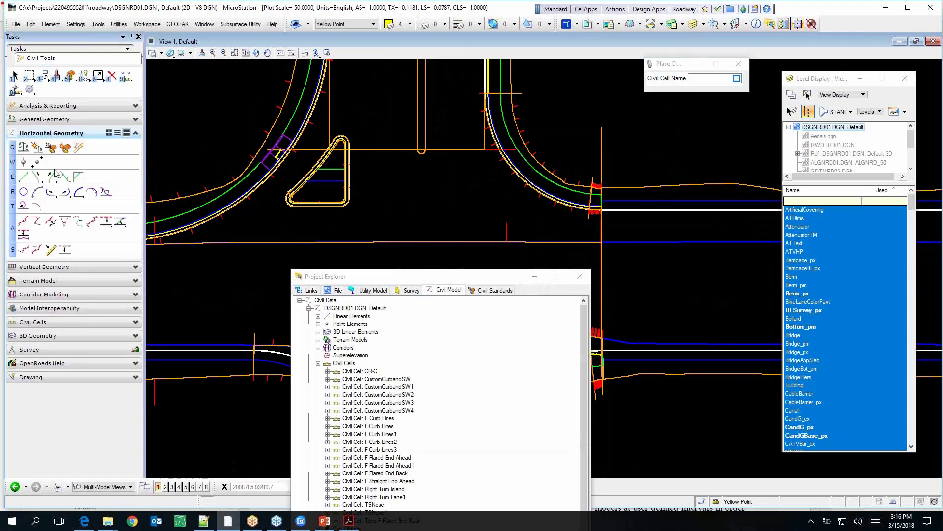
pyautogui.click(23, 176)
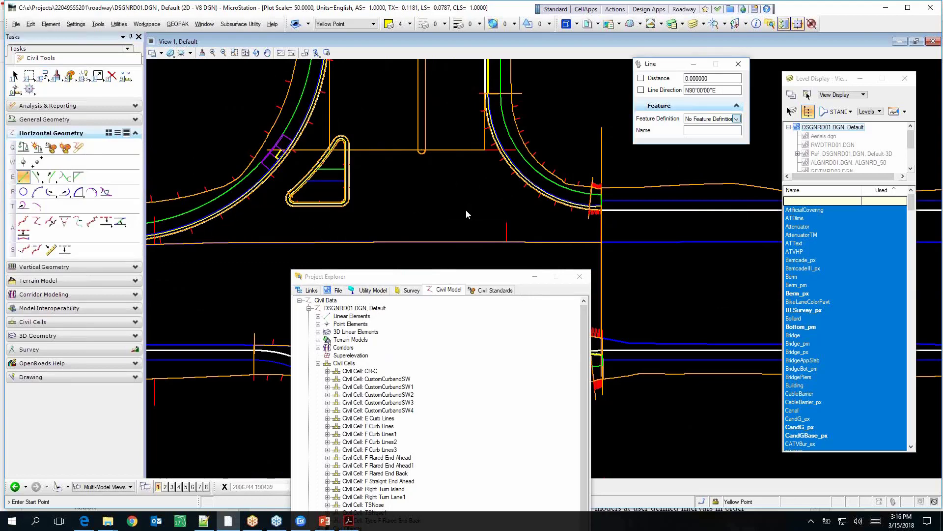
pyautogui.click(737, 119)
pyautogui.click(691, 151)
pyautogui.scroll(-5, 700, 179)
pyautogui.scroll(-3, 700, 180)
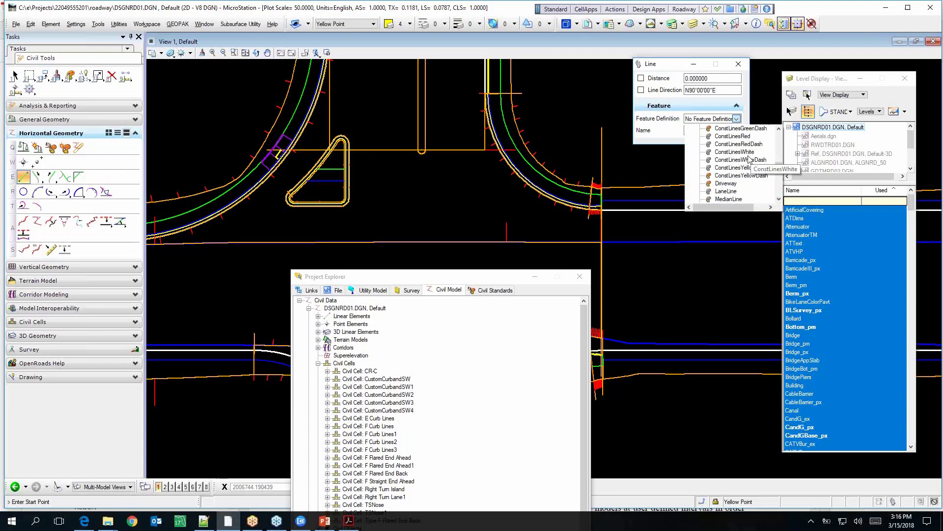
pyautogui.click(739, 159)
pyautogui.click(561, 145)
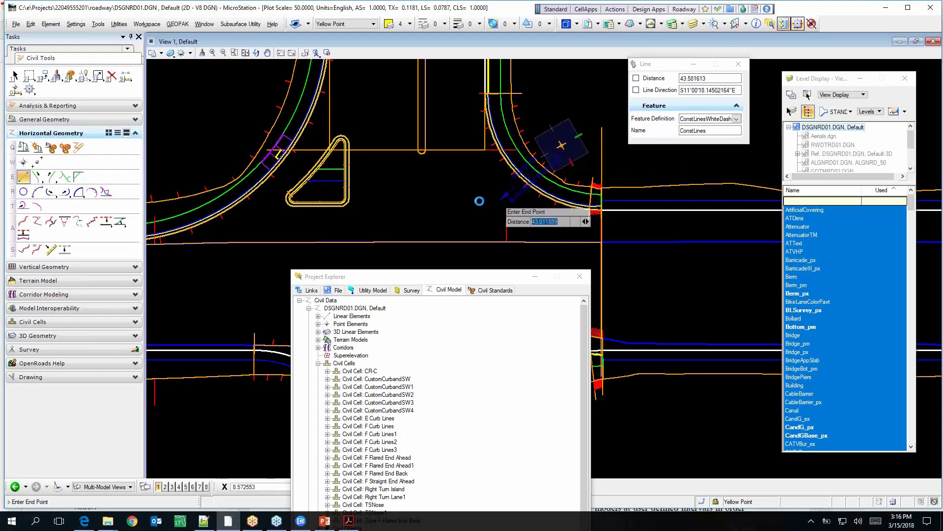
pyautogui.rightClick(478, 200)
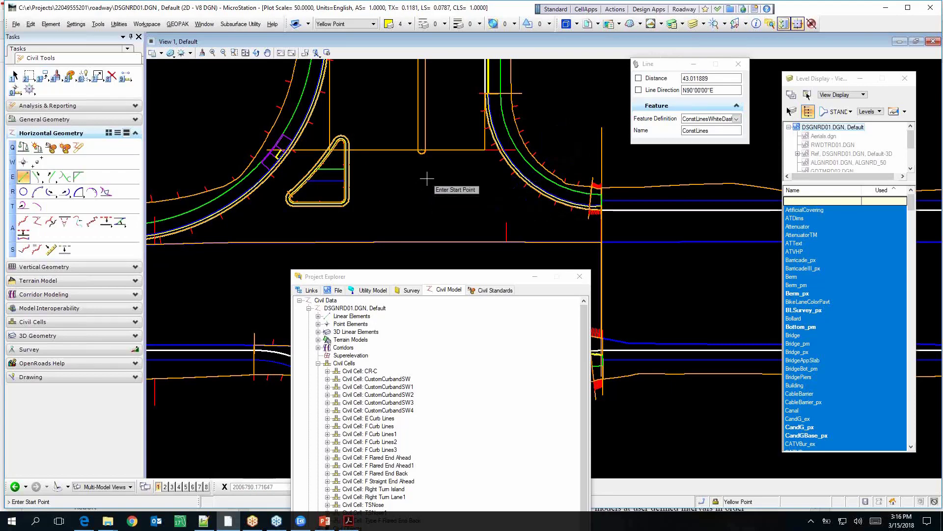
# Apply the All Levels filter in the level display and turn on all levels, with the used levels sorted first.
pyautogui.click(848, 112)
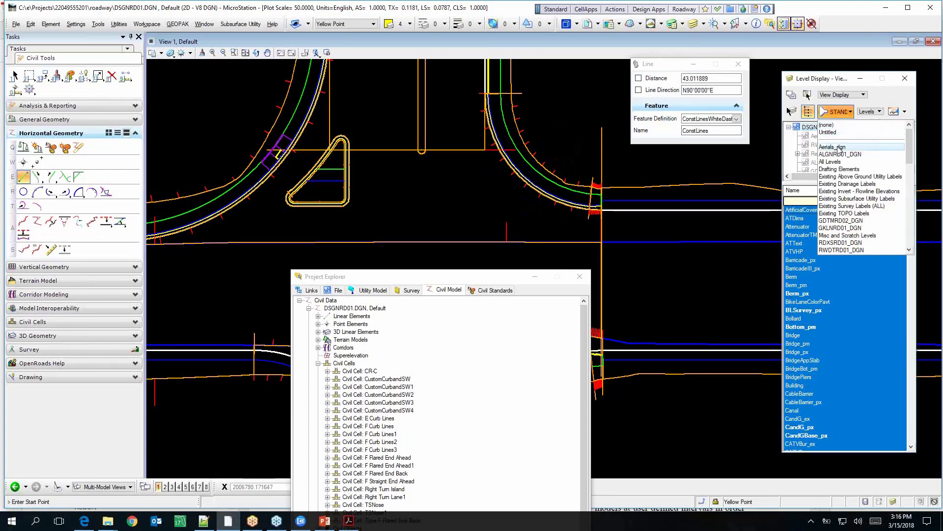
pyautogui.click(842, 161)
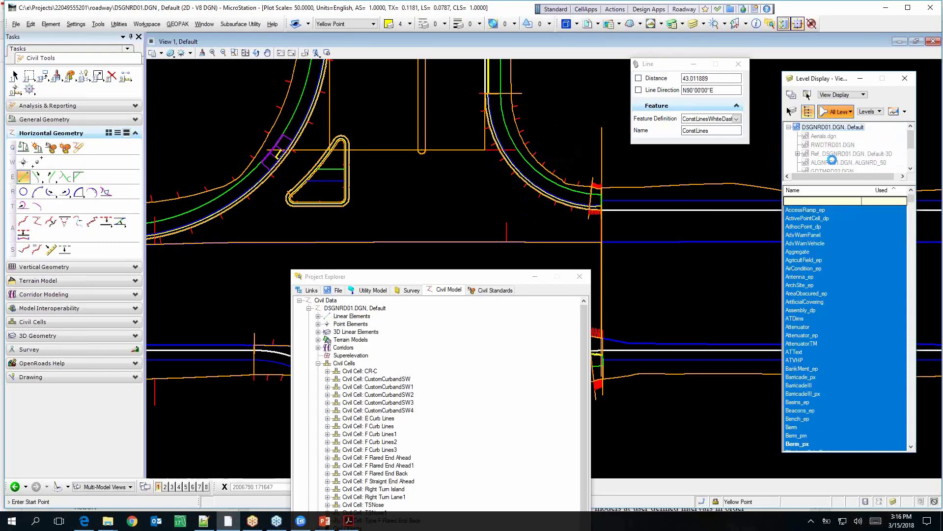
pyautogui.click(892, 191)
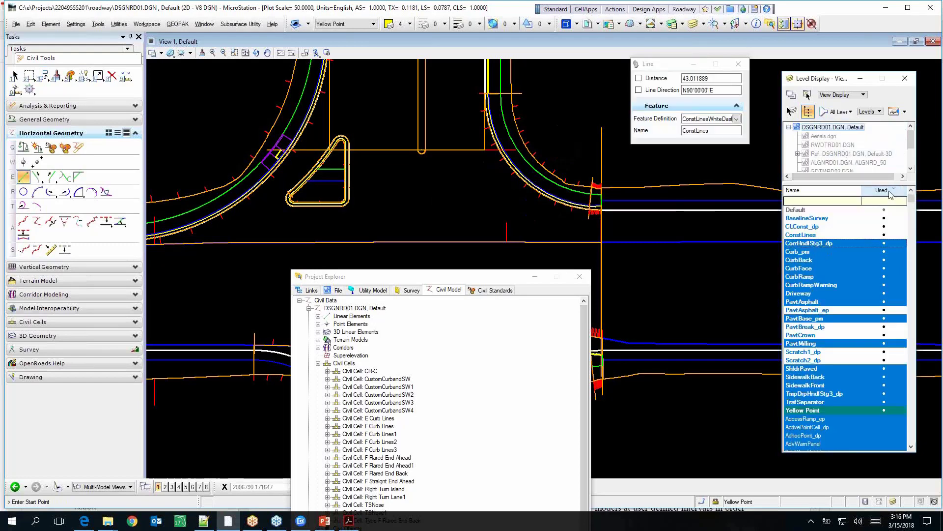
pyautogui.rightClick(851, 219)
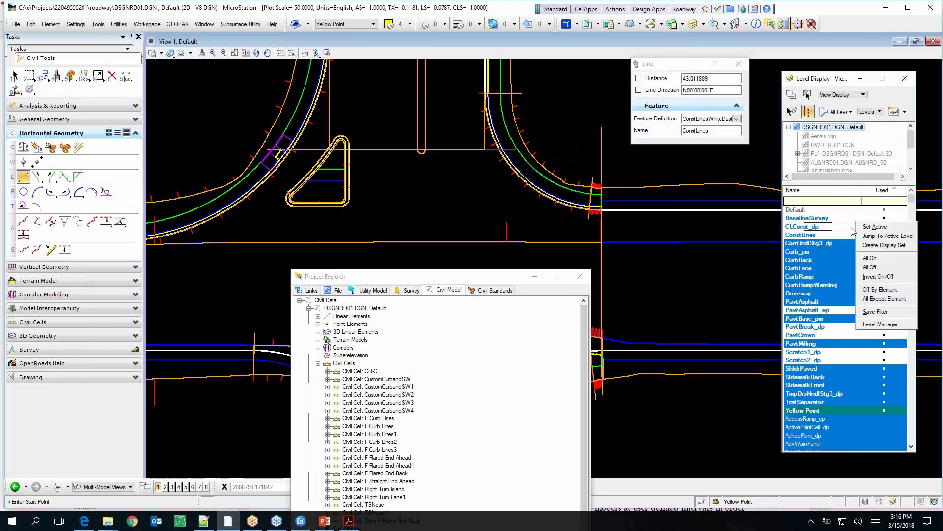
pyautogui.click(868, 259)
# Start placing a civil cell and choose CR-C from the FDOT_SidewalkCurbRamps.dgnlib library.
pyautogui.scroll(3, 571, 173)
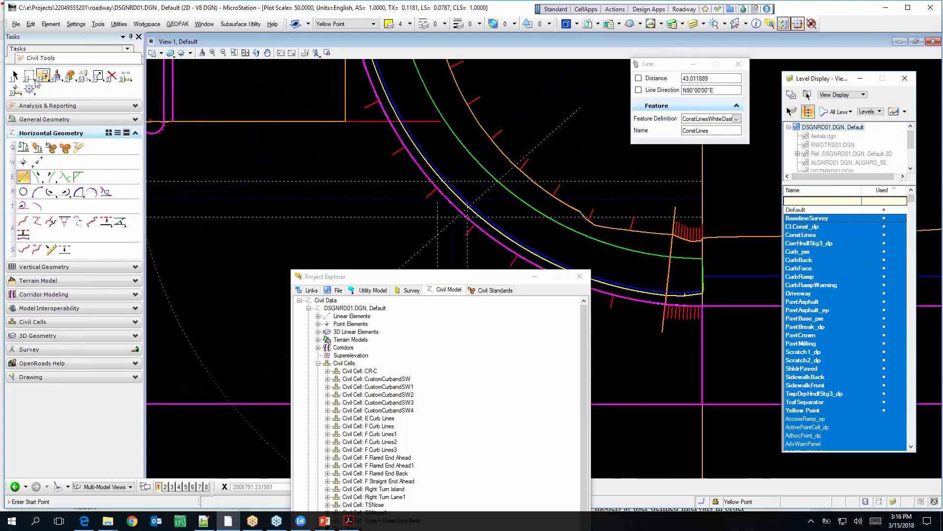
pyautogui.click(14, 76)
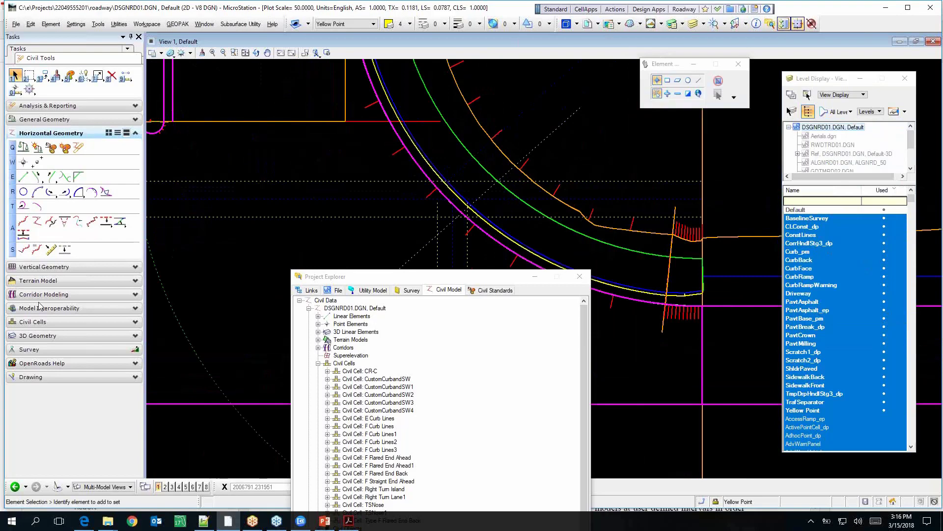
pyautogui.click(42, 323)
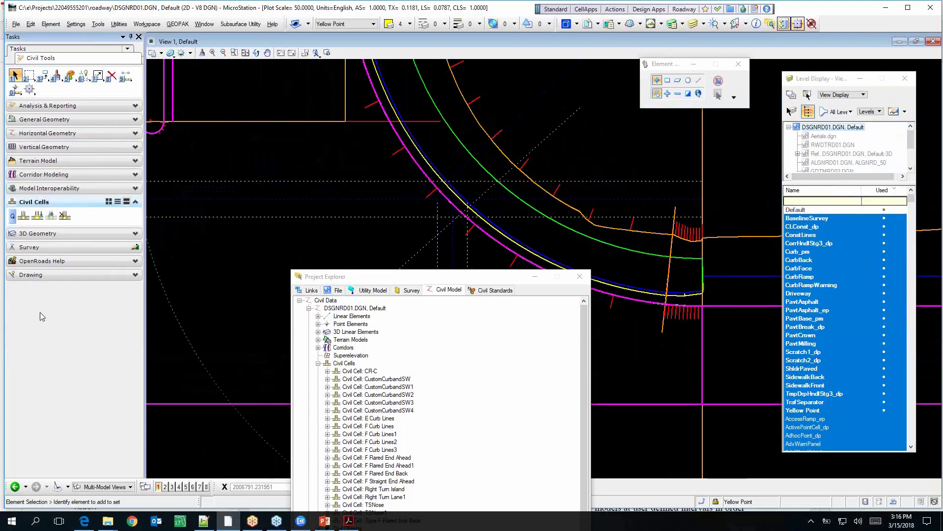
pyautogui.click(38, 217)
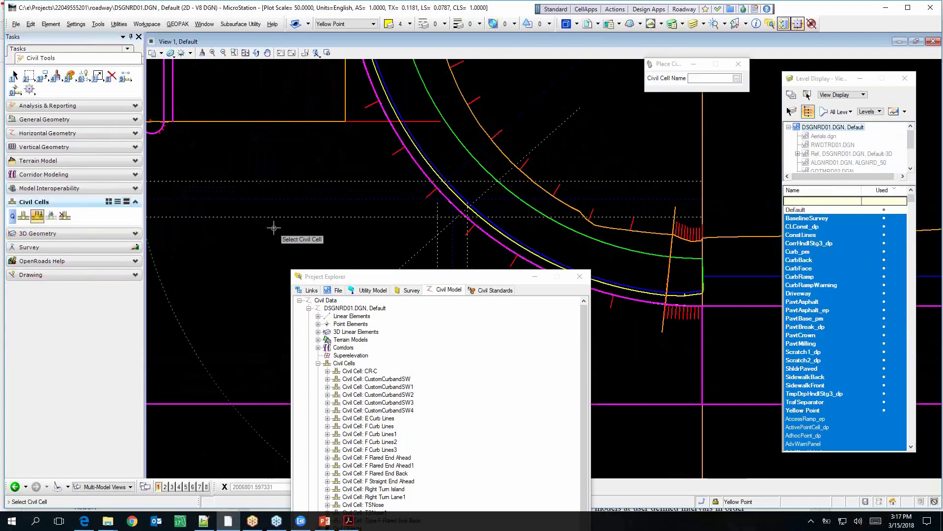
pyautogui.click(736, 78)
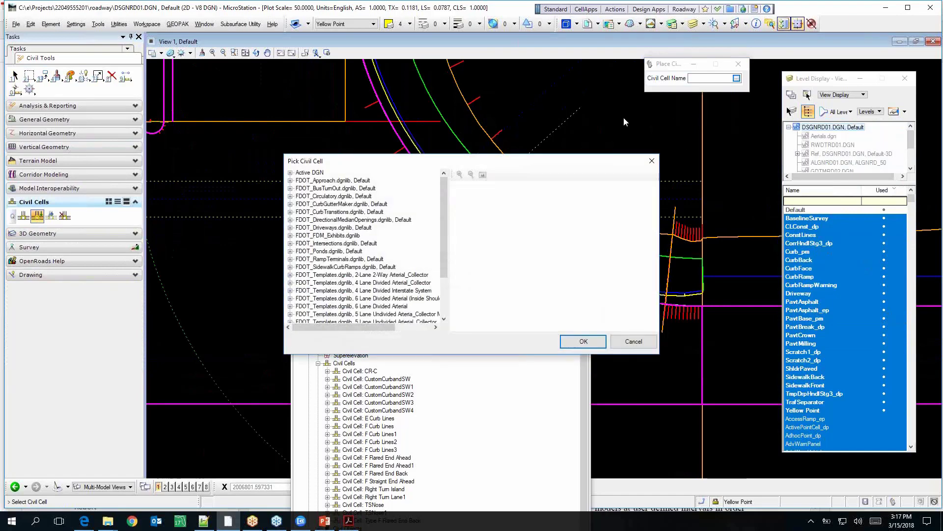
pyautogui.click(290, 259)
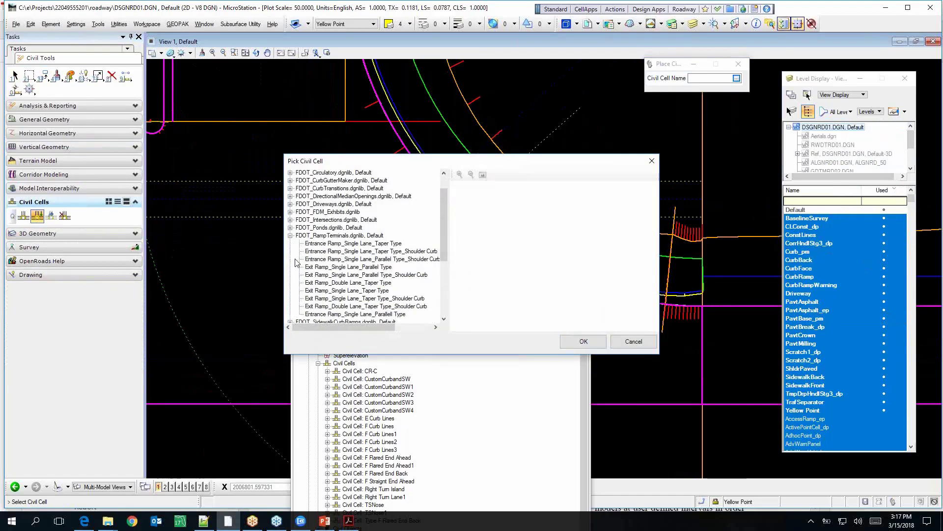
pyautogui.click(290, 236)
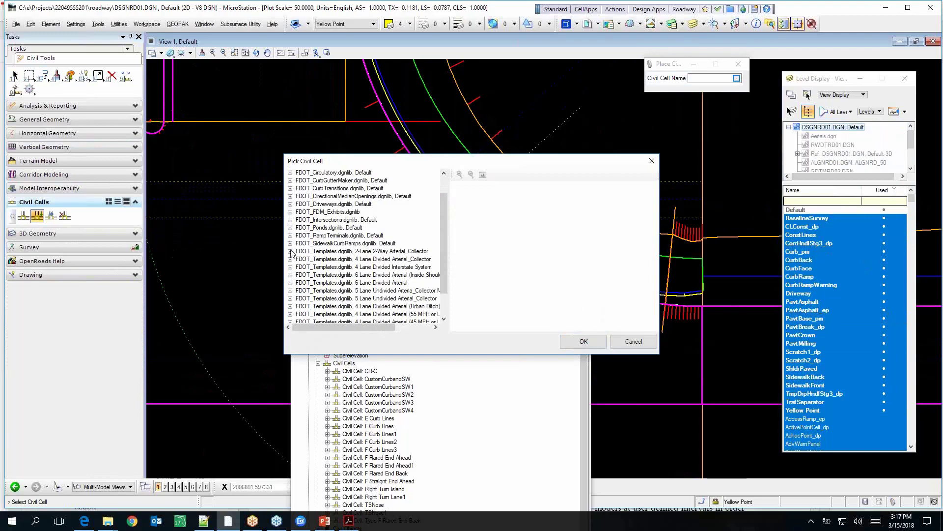
pyautogui.click(290, 243)
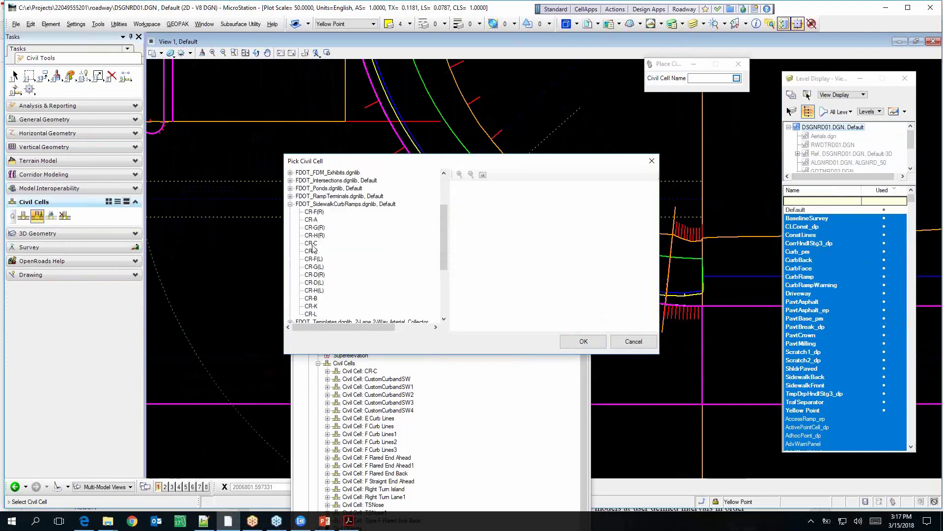
pyautogui.click(311, 244)
pyautogui.click(583, 341)
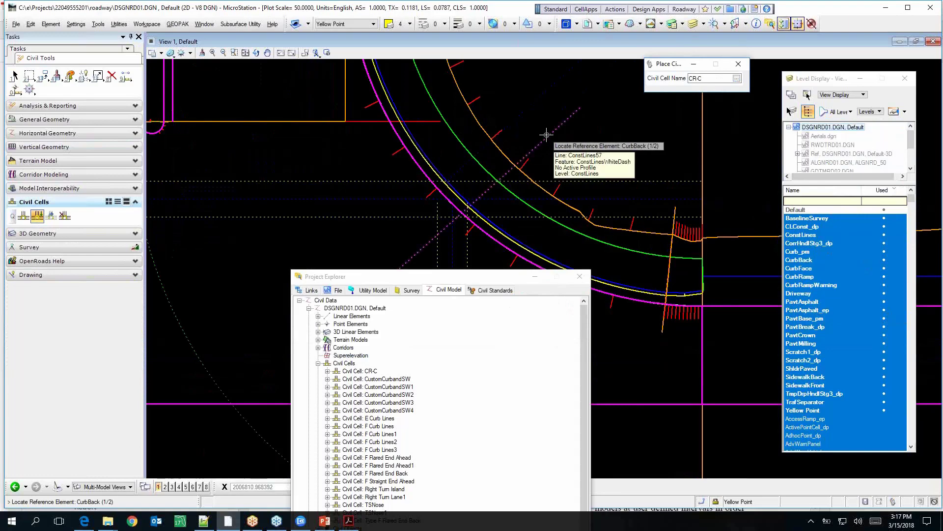
# Leave the civil cell placement and close Project Explorer to uncover the curb return.
pyautogui.scroll(4, 458, 189)
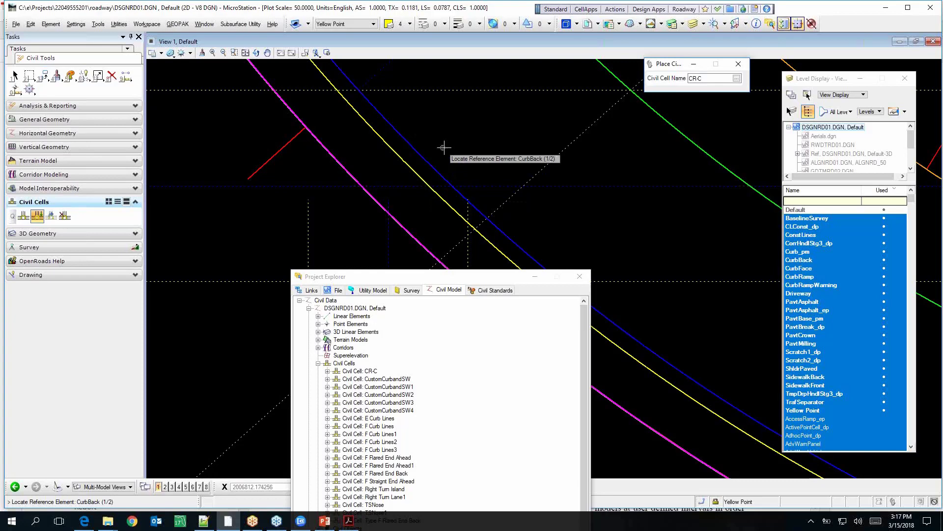
pyautogui.press('Escape')
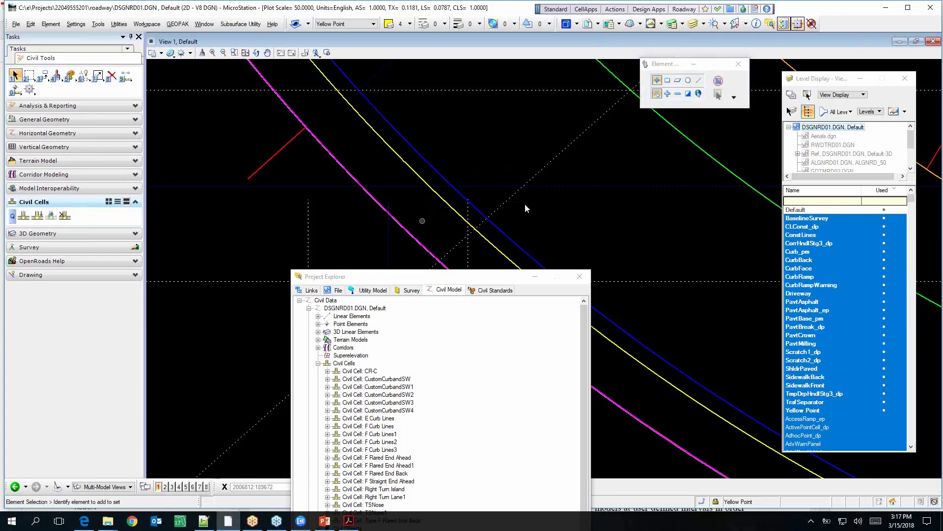
pyautogui.click(368, 396)
pyautogui.click(369, 372)
pyautogui.click(579, 277)
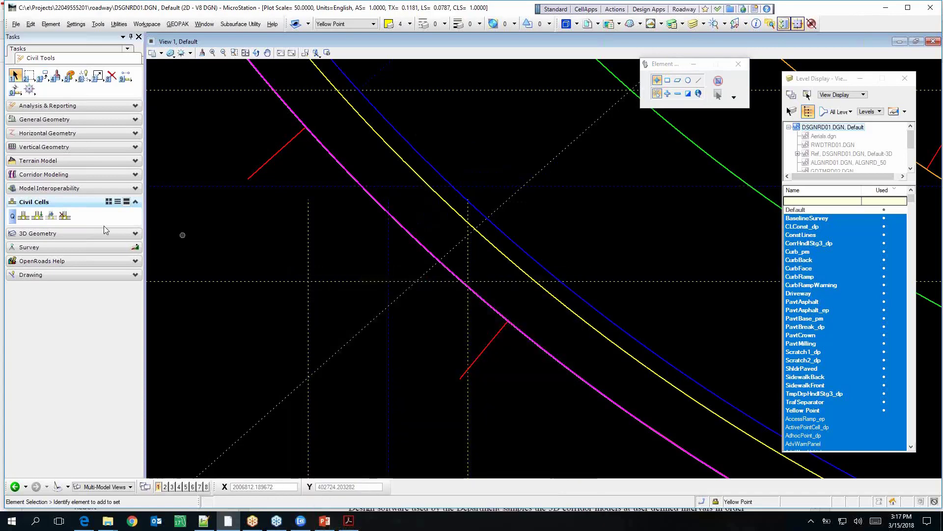
# Place the CR-C civil cell using the CurbBack line and the diagonal construction line as references, and end the placement.
pyautogui.click(37, 215)
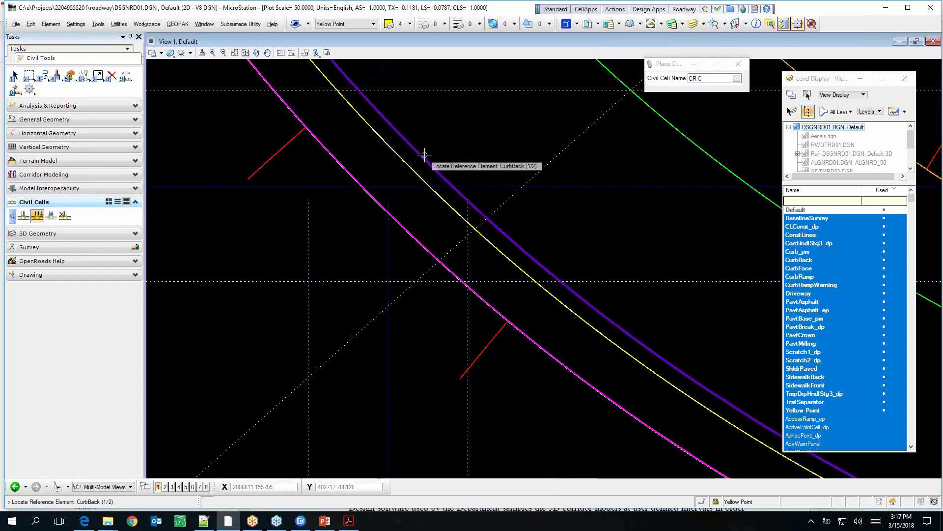
pyautogui.moveTo(423, 156)
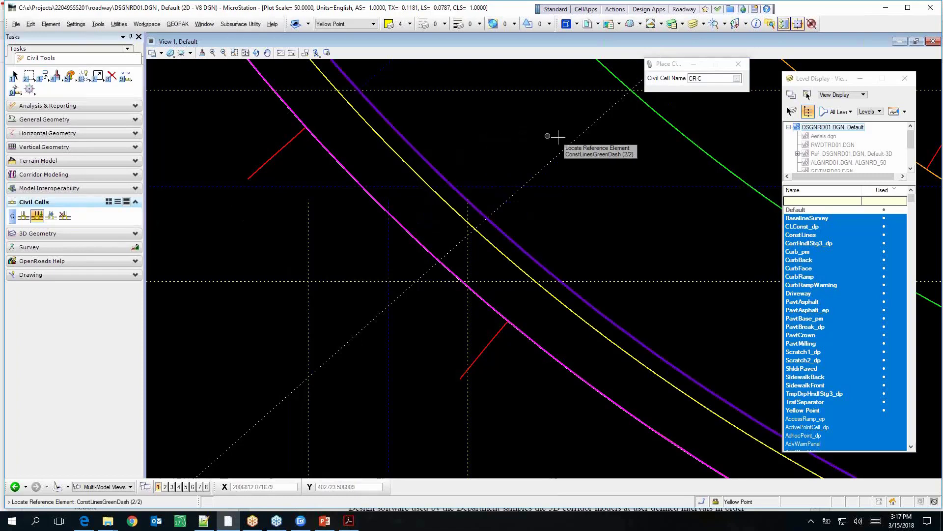
pyautogui.scroll(-3, 565, 153)
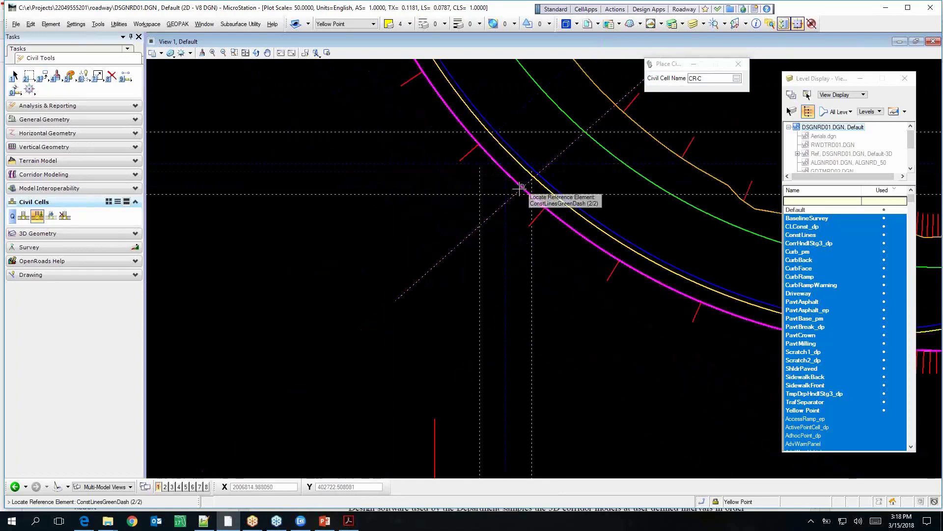
pyautogui.click(566, 148)
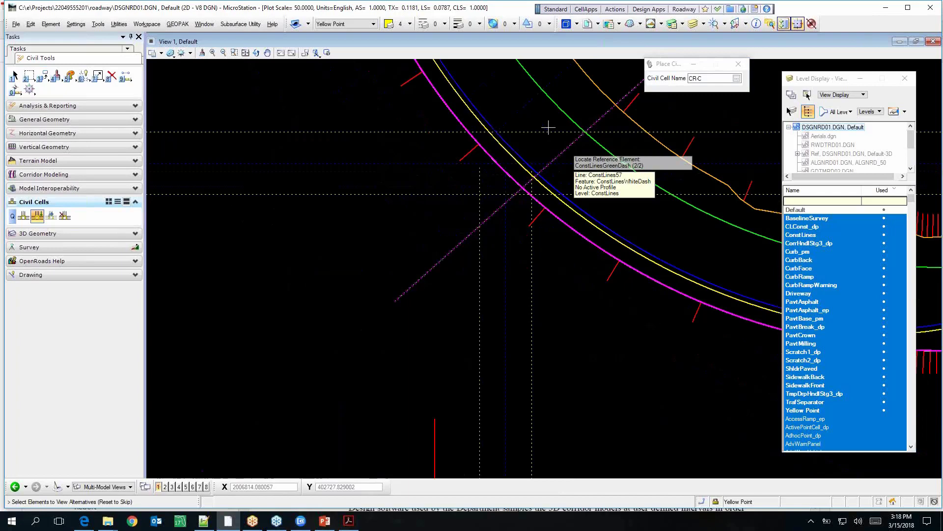
pyautogui.click(550, 98)
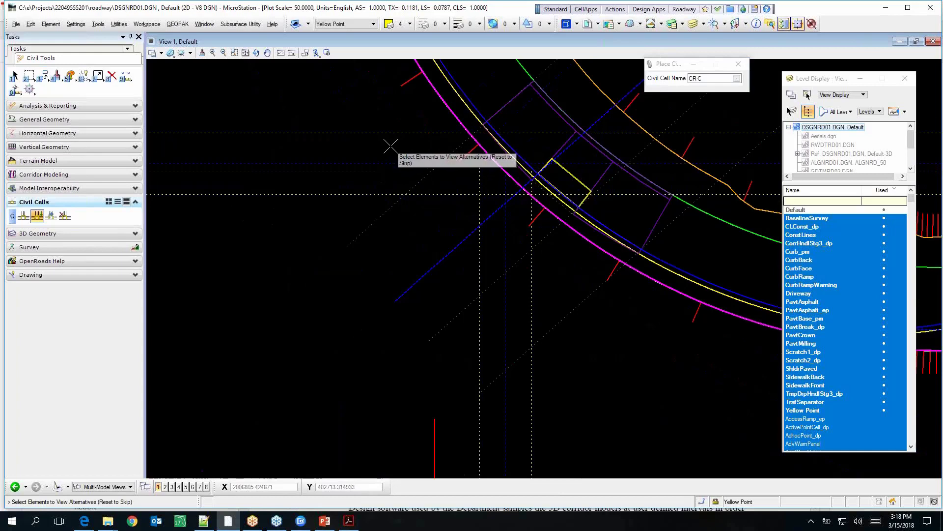
pyautogui.rightClick(391, 146)
pyautogui.click(390, 146)
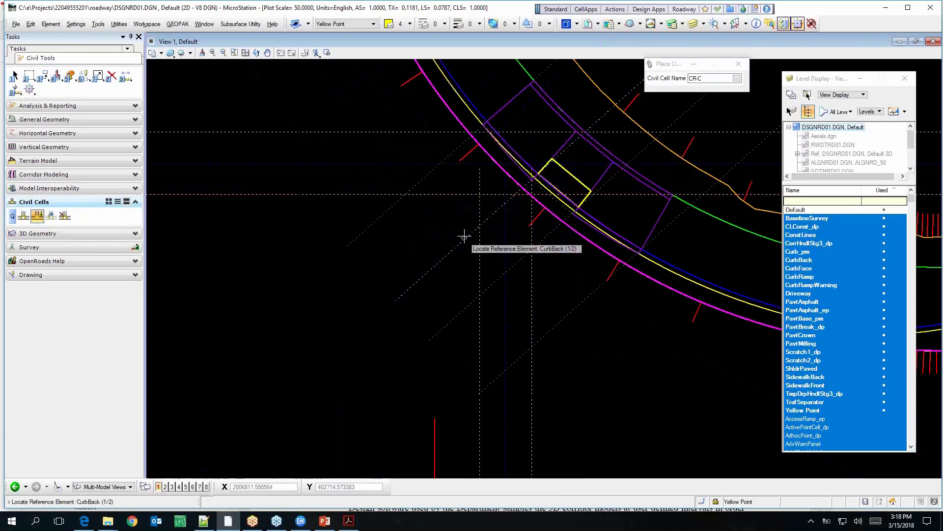
pyautogui.scroll(-5, 462, 235)
pyautogui.scroll(2, 462, 235)
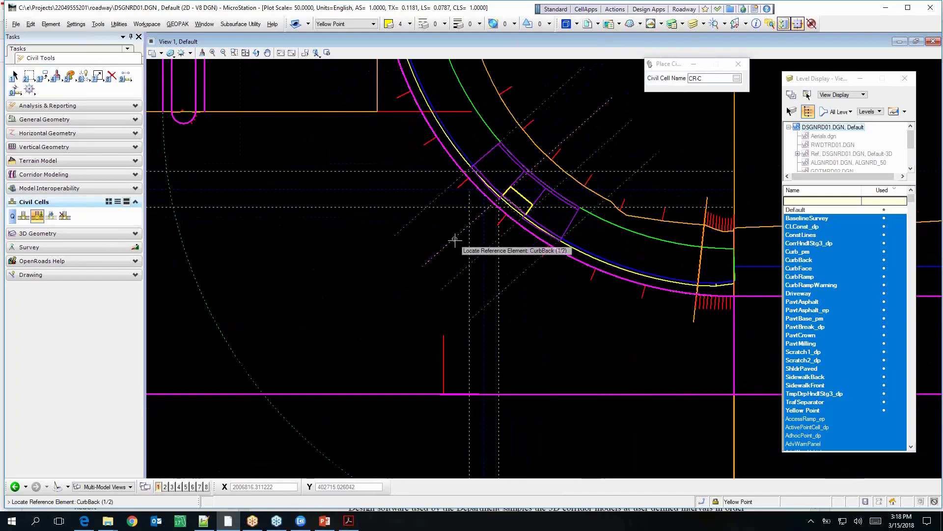
pyautogui.scroll(-2, 457, 231)
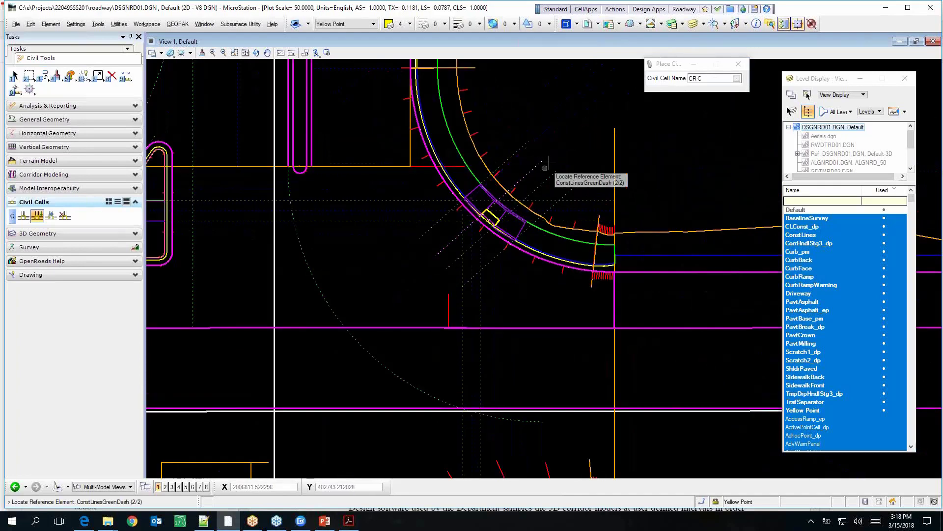
pyautogui.press('Escape')
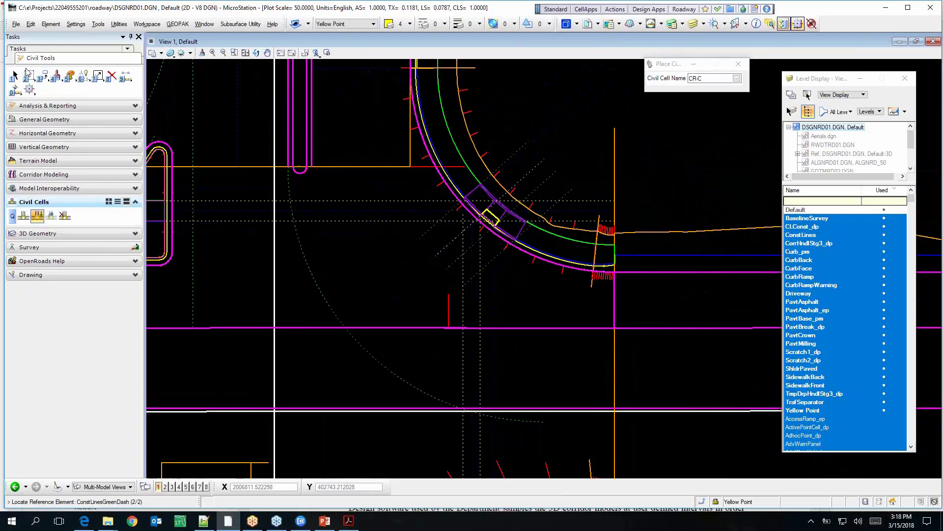
# Move the diagonal construction line by its midpoint a short way southeast along the curb return, shifting the curb ramp with it.
pyautogui.click(529, 174)
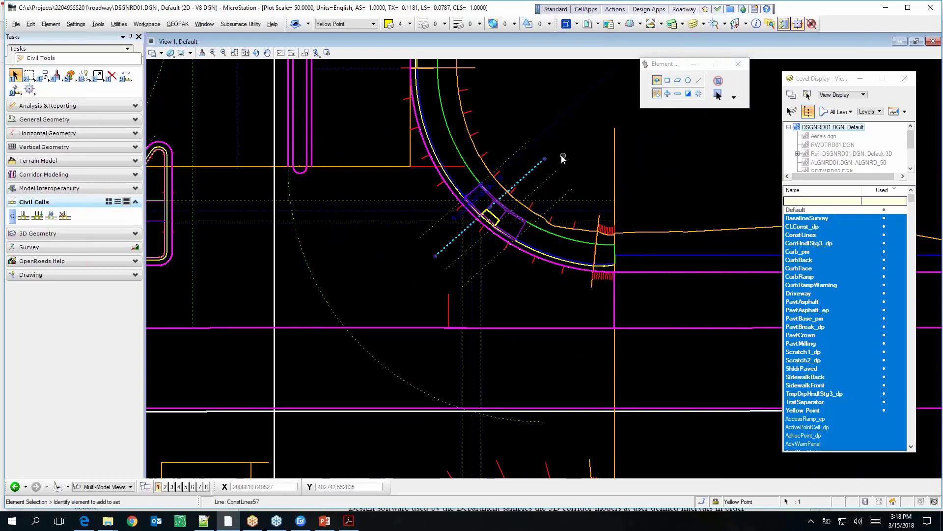
pyautogui.scroll(5, 544, 161)
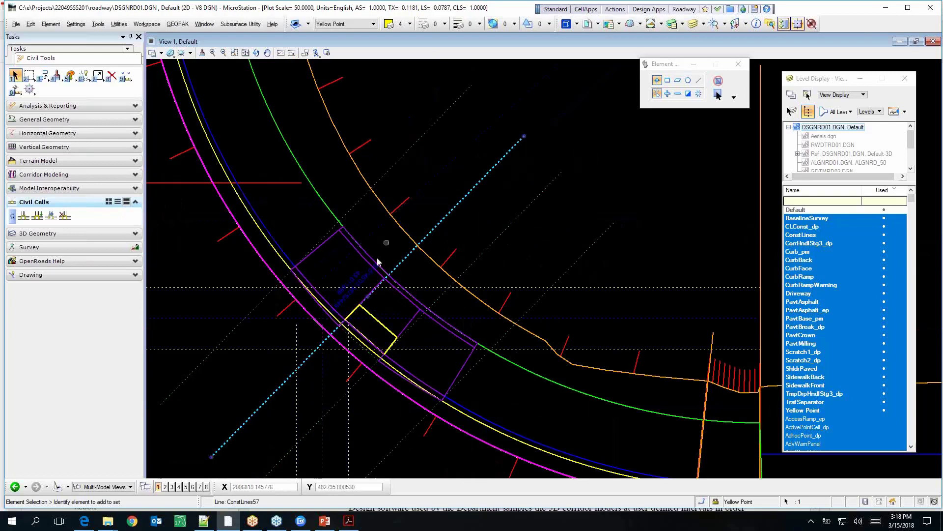
pyautogui.scroll(2, 367, 299)
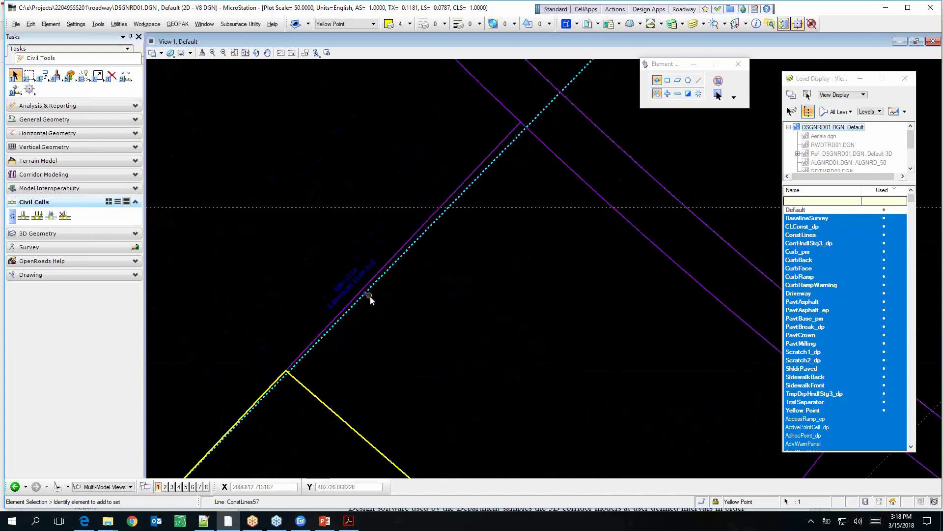
pyautogui.click(371, 298)
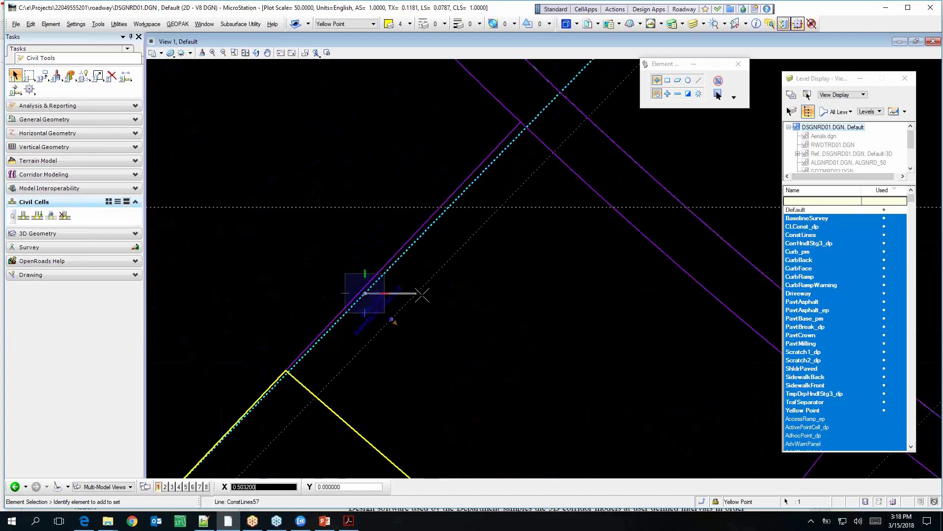
pyautogui.scroll(-3, 421, 295)
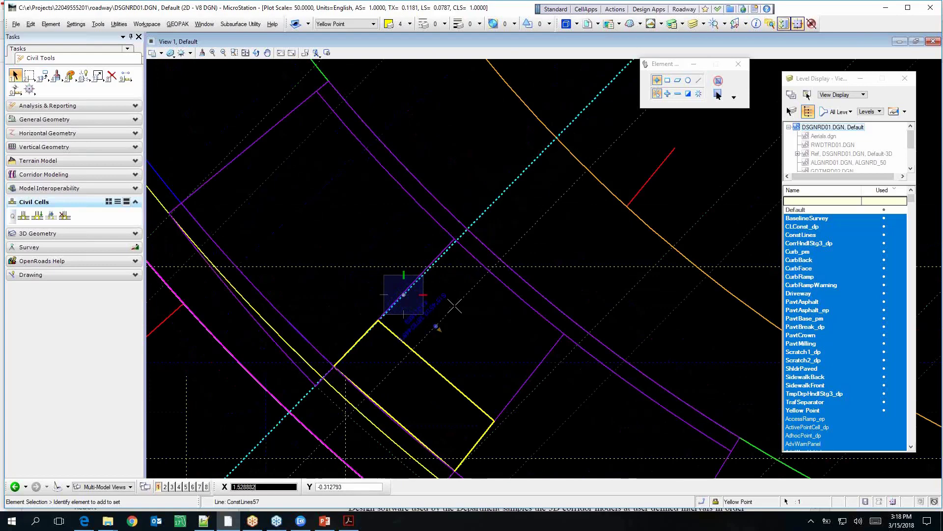
pyautogui.scroll(-2, 449, 303)
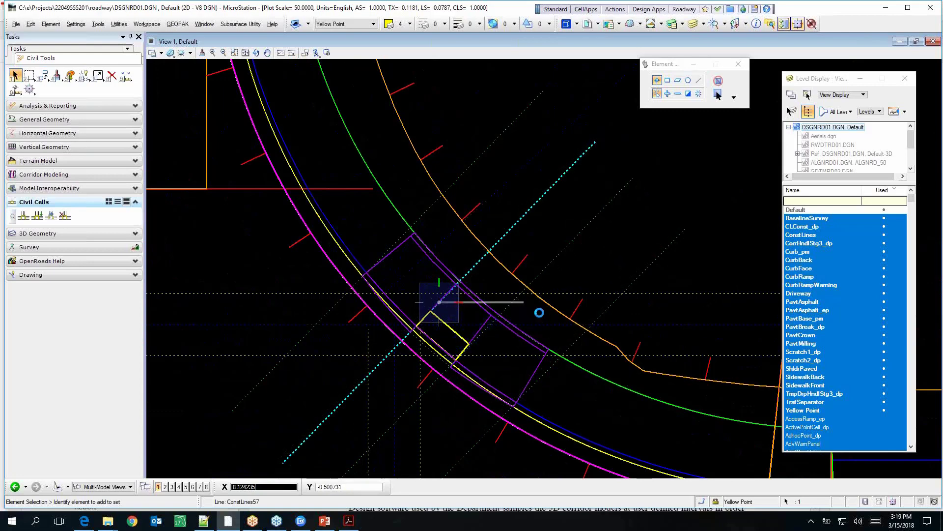
pyautogui.scroll(-1, 539, 312)
pyautogui.scroll(-1, 528, 290)
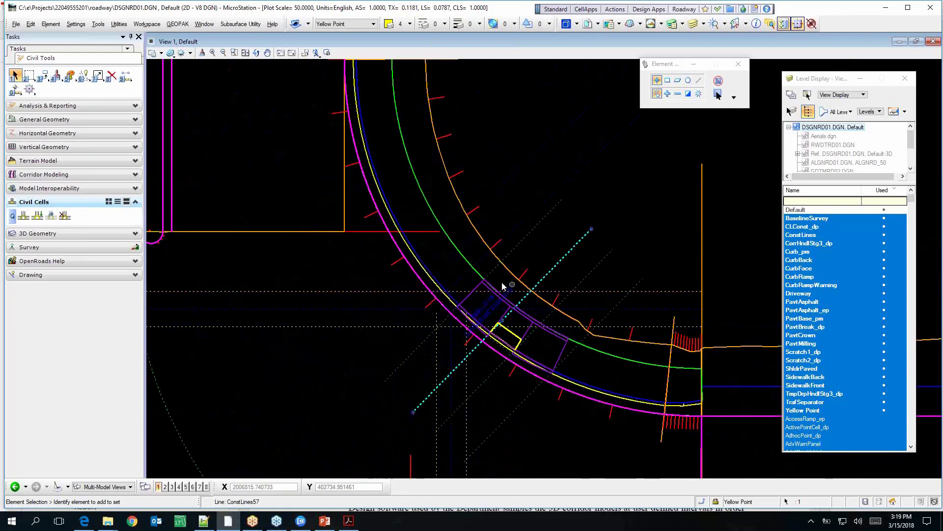
pyautogui.scroll(-2, 504, 284)
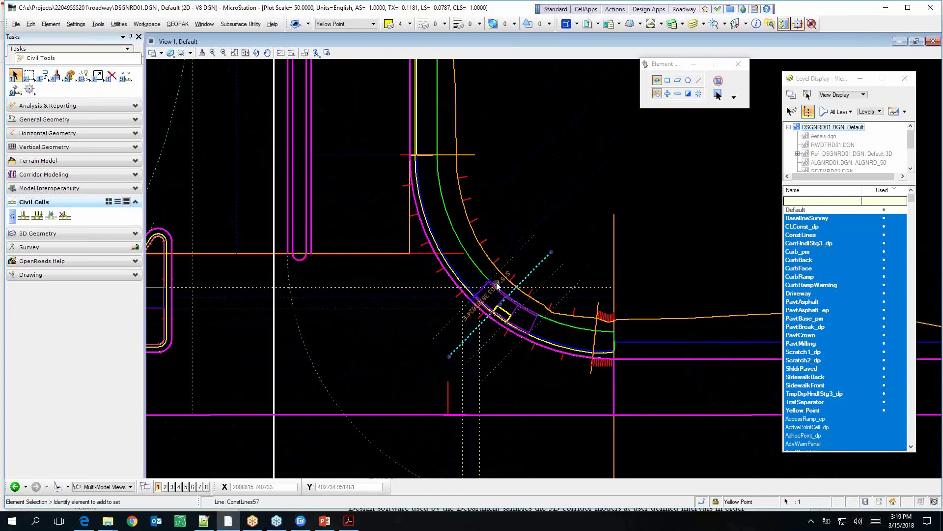
# Use the Center snap to move the construction line's northeast endpoint to the centre of the curb return arc.
pyautogui.doubleClick(550, 253)
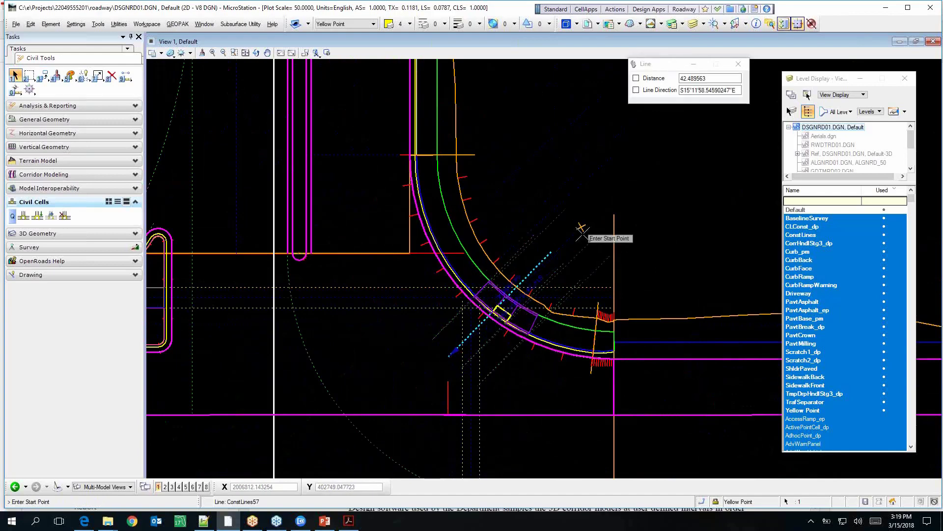
pyautogui.click(703, 504)
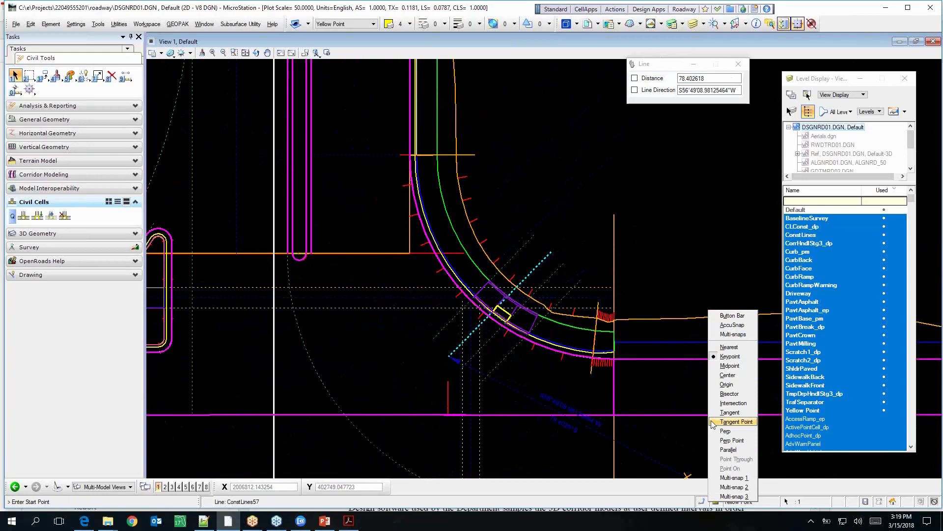
pyautogui.click(727, 375)
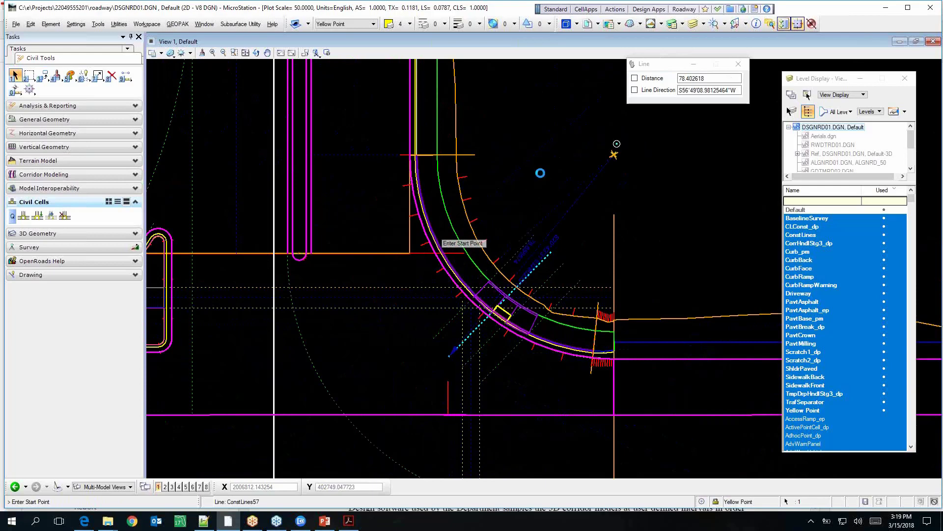
pyautogui.press('Escape')
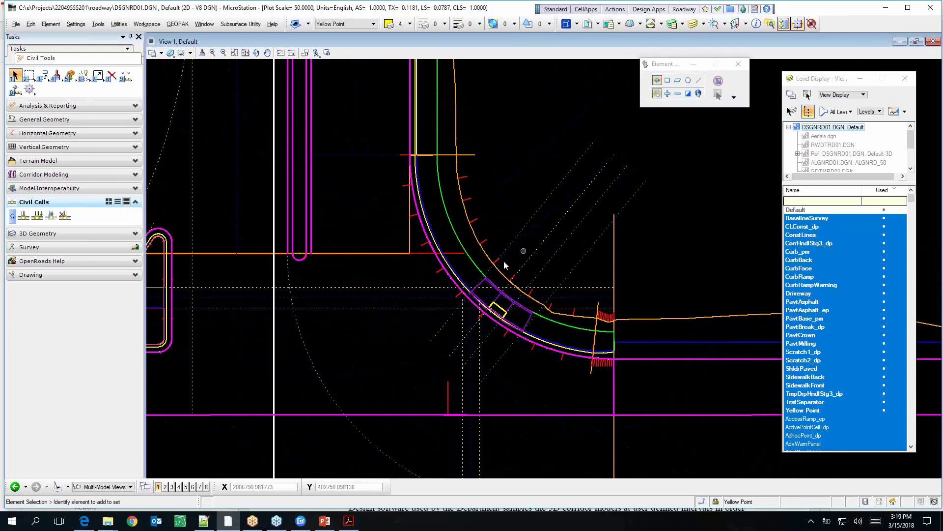
# Move the construction line's roadway-side endpoint northwest, shifting the curb ramp farther up the curb return.
pyautogui.click(449, 353)
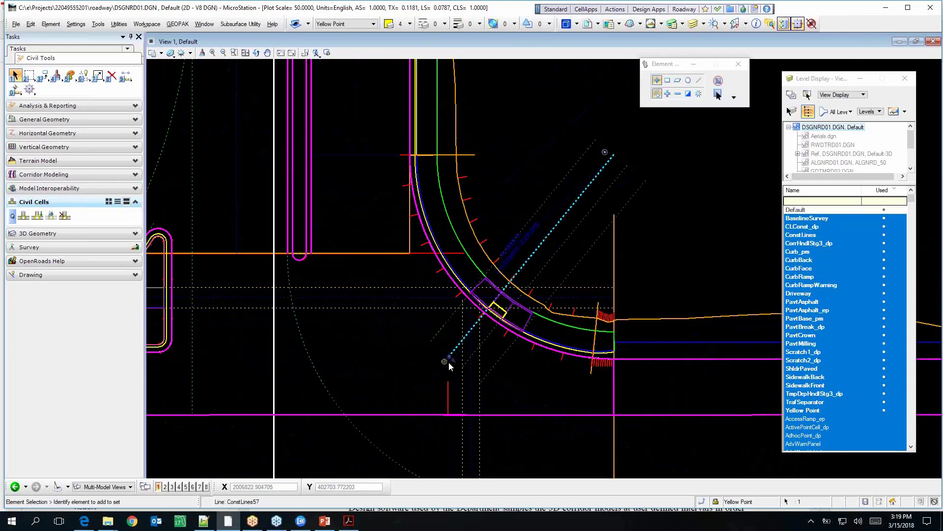
pyautogui.click(450, 358)
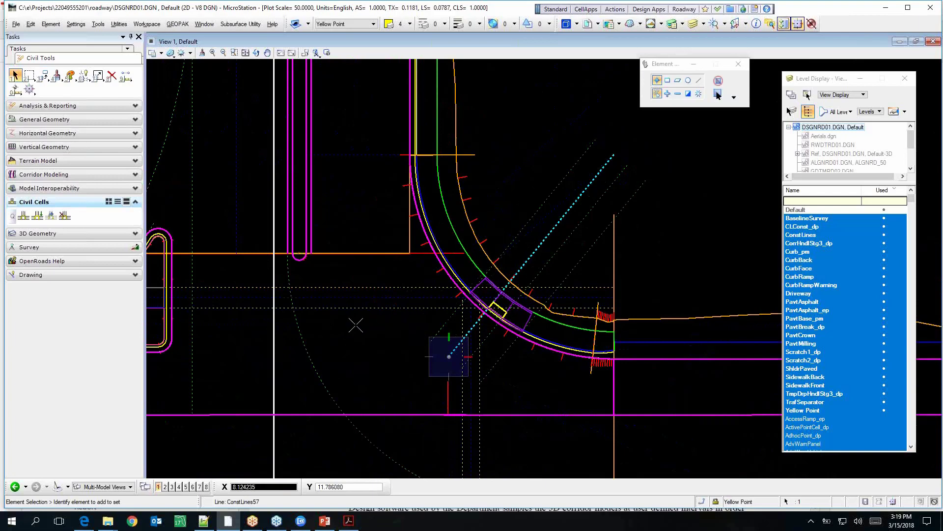
pyautogui.click(356, 325)
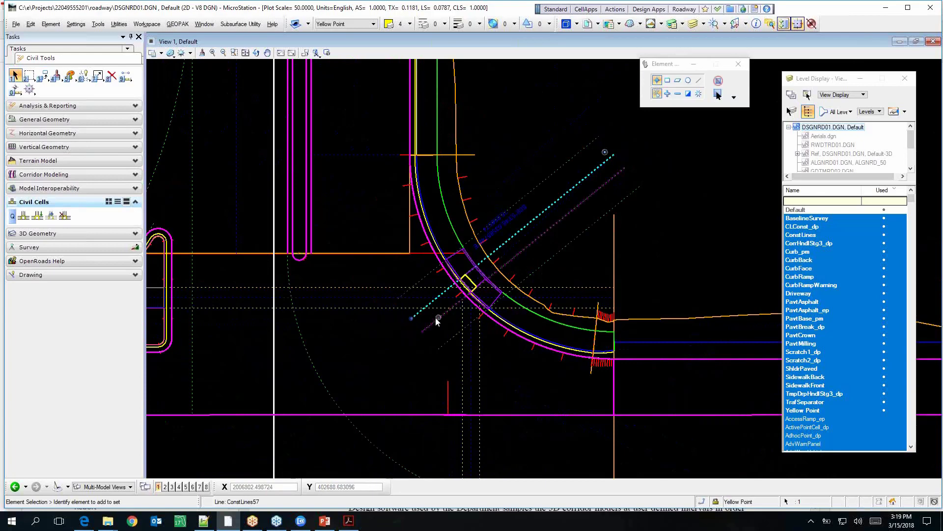
pyautogui.scroll(-2, 399, 327)
pyautogui.scroll(-3, 394, 323)
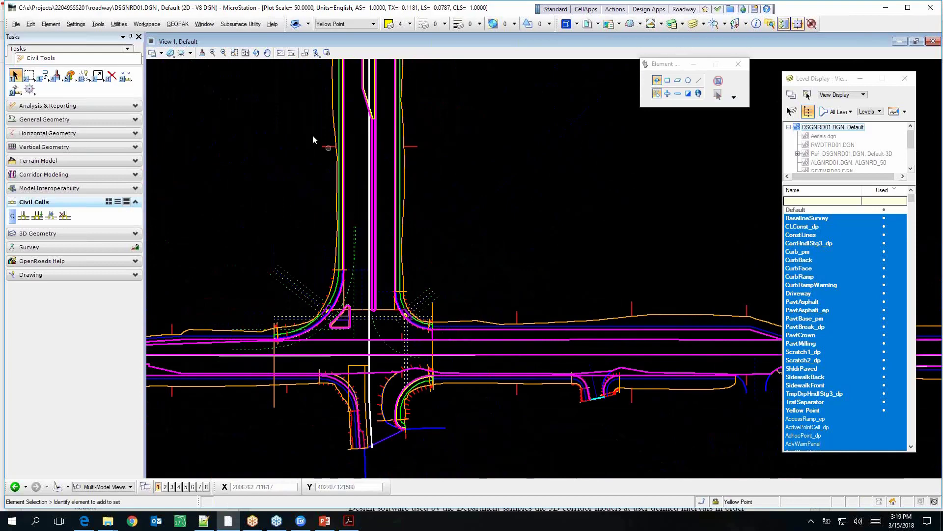
pyautogui.scroll(3, 412, 331)
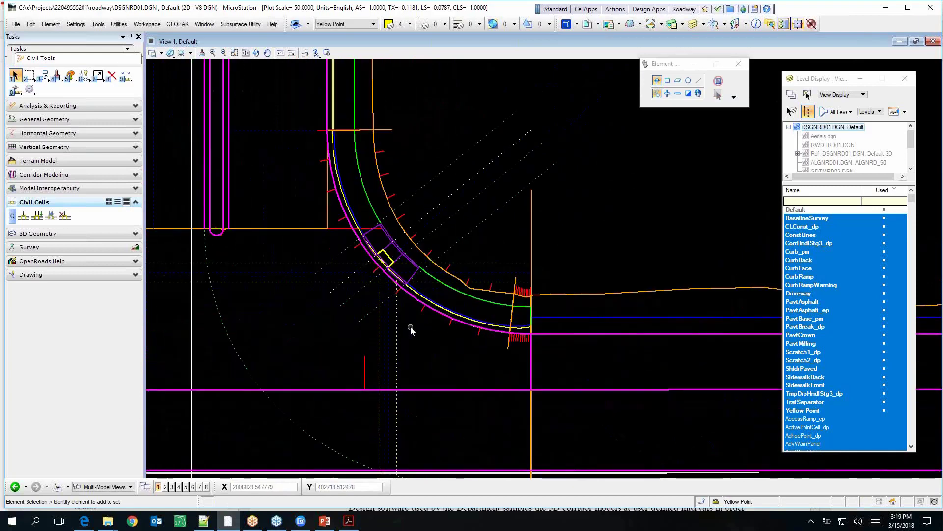
pyautogui.scroll(3, 395, 288)
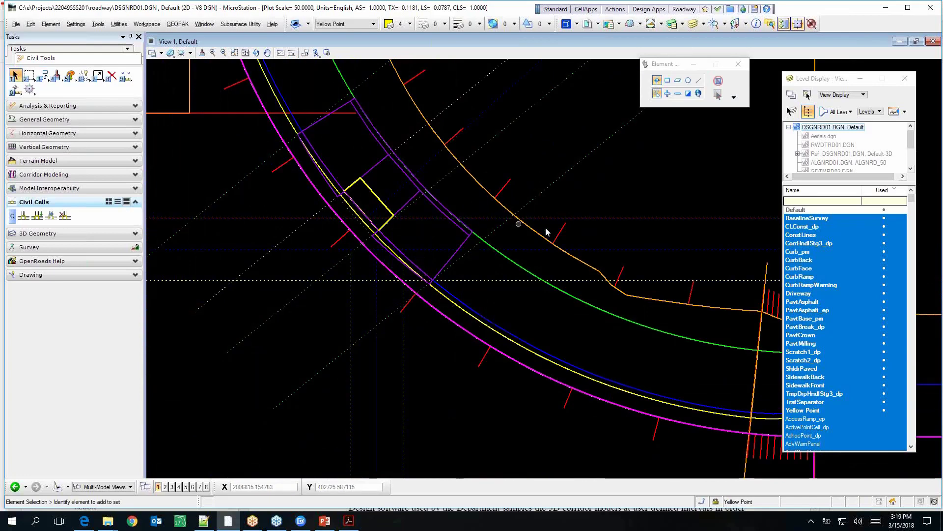
pyautogui.moveTo(561, 230)
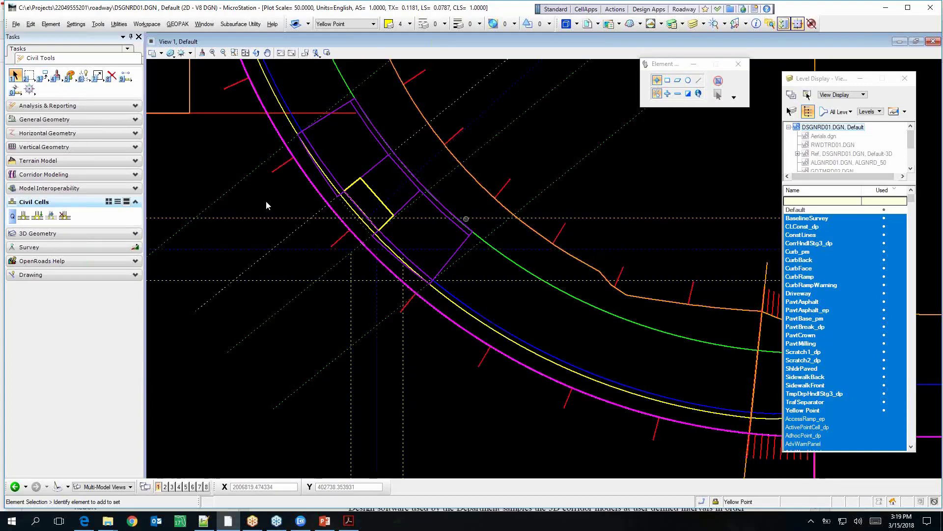
# Open Create Template and make the Outside Lane w/ Type F Curb linear template active.
pyautogui.click(90, 132)
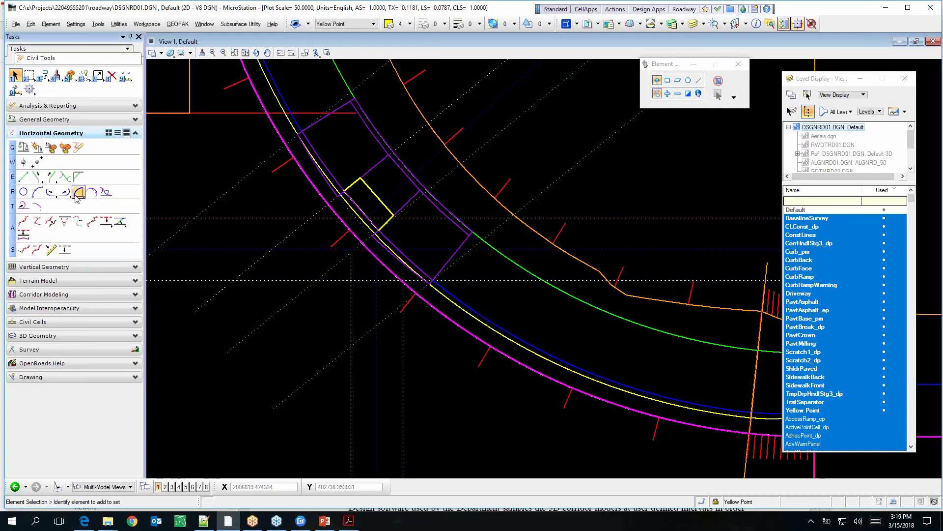
pyautogui.click(89, 294)
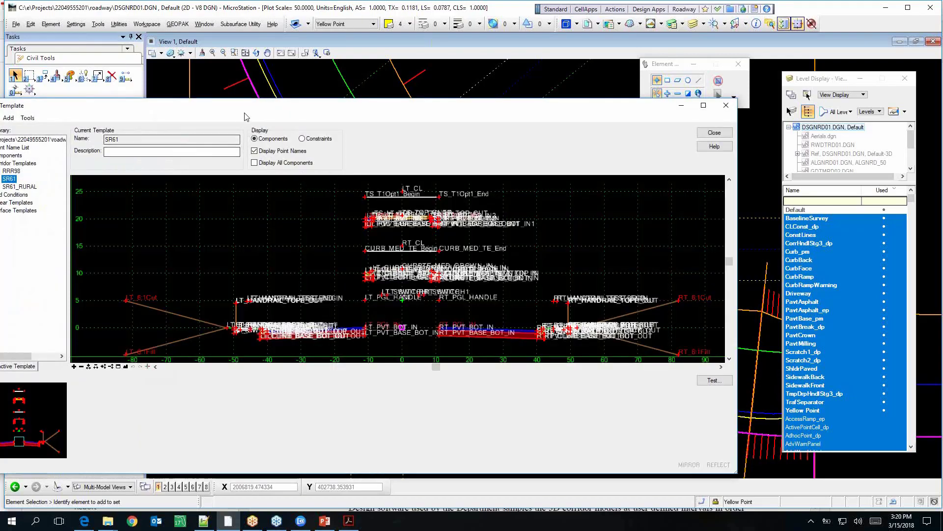
pyautogui.moveTo(245, 105); pyautogui.dragTo(325, 79)
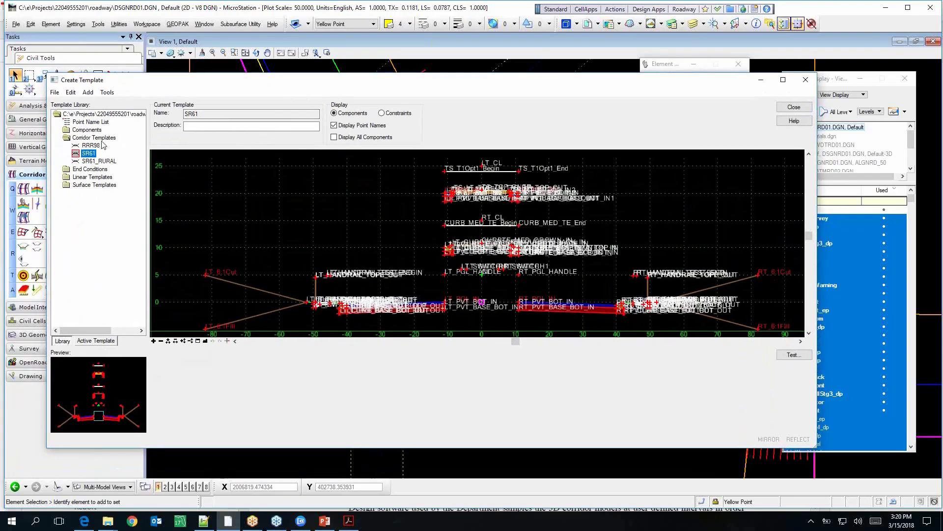
pyautogui.doubleClick(77, 177)
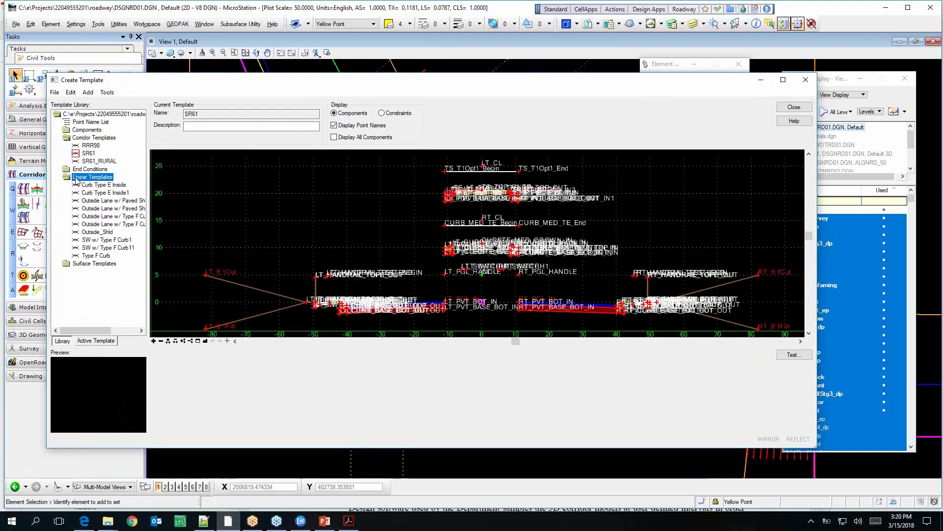
pyautogui.doubleClick(101, 217)
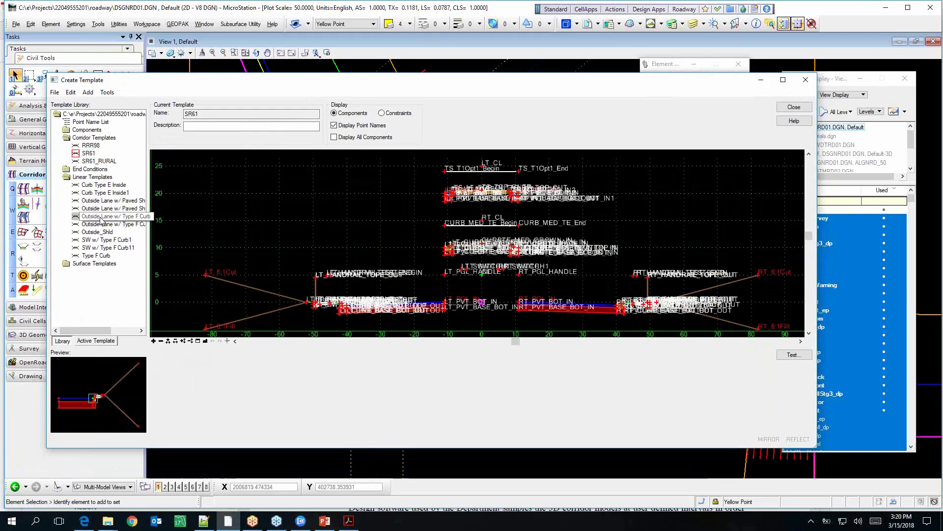
# Hide the template's point names and examine the points at the back edge of the sidewalk component.
pyautogui.click(337, 126)
pyautogui.scroll(5, 496, 249)
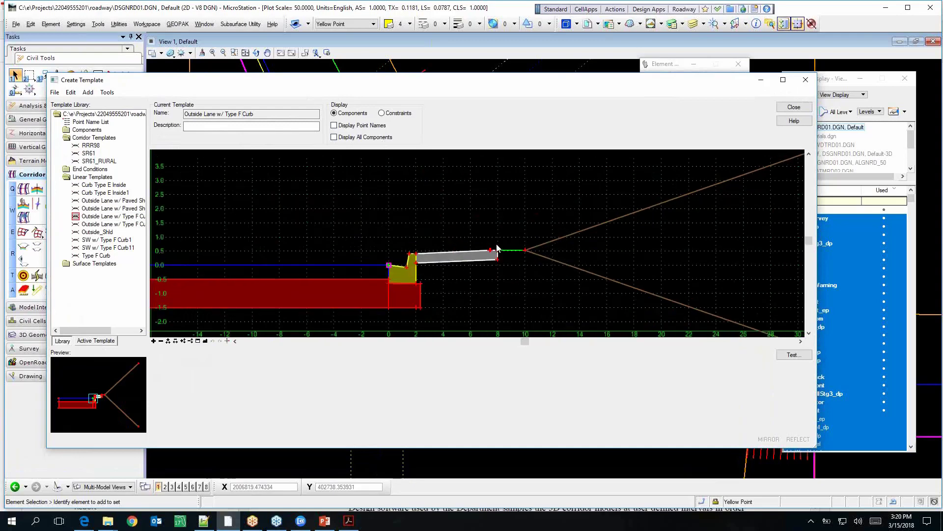
pyautogui.scroll(2, 493, 248)
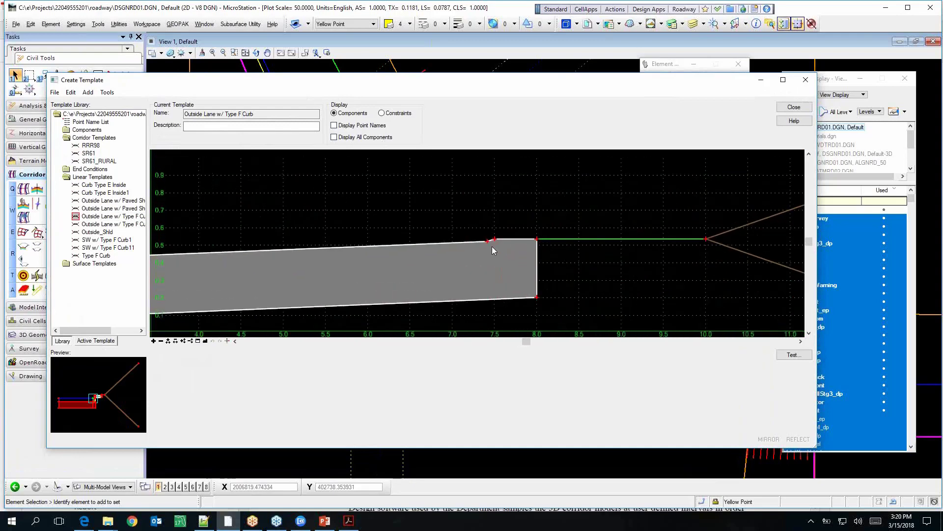
# Make the Outside Lane w/ Type F Curb1 linear template active and examine its curb and sidewalk components.
pyautogui.scroll(-4, 525, 241)
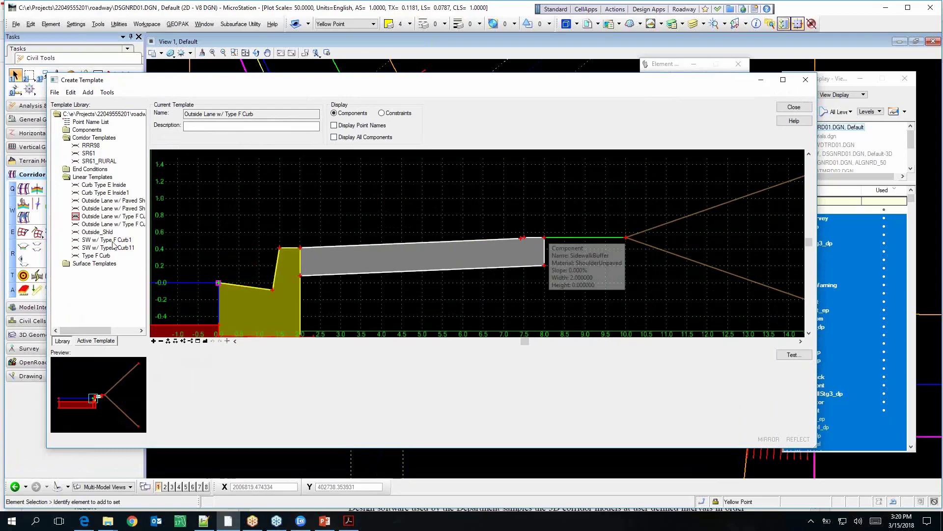
pyautogui.doubleClick(125, 225)
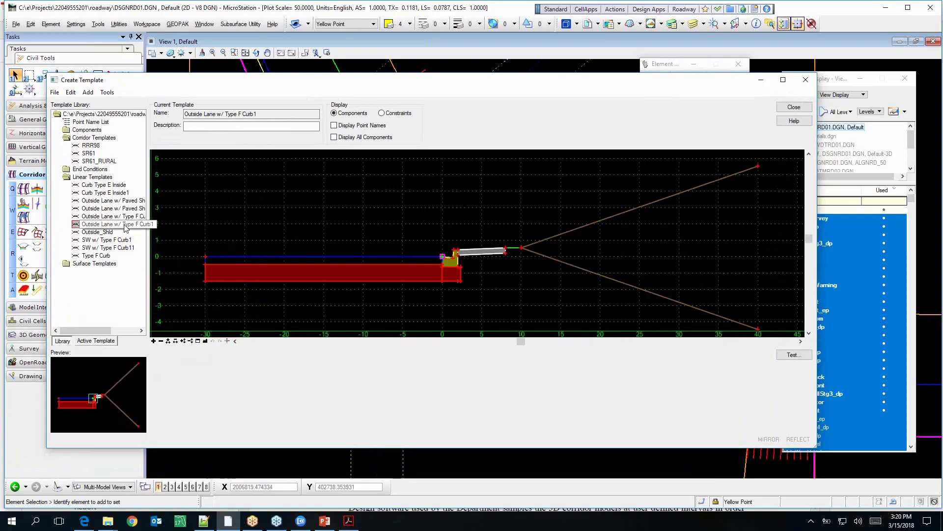
pyautogui.scroll(3, 485, 250)
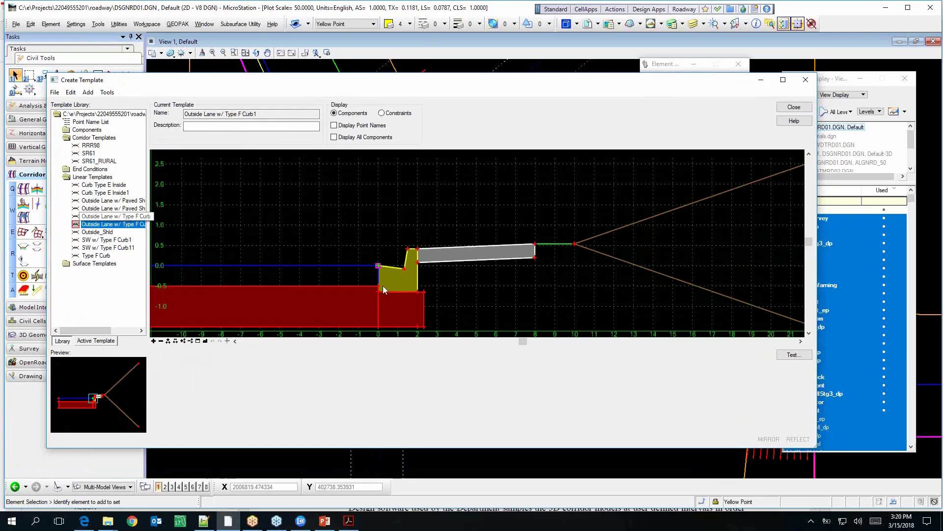
pyautogui.scroll(1, 397, 275)
pyautogui.scroll(1, 399, 273)
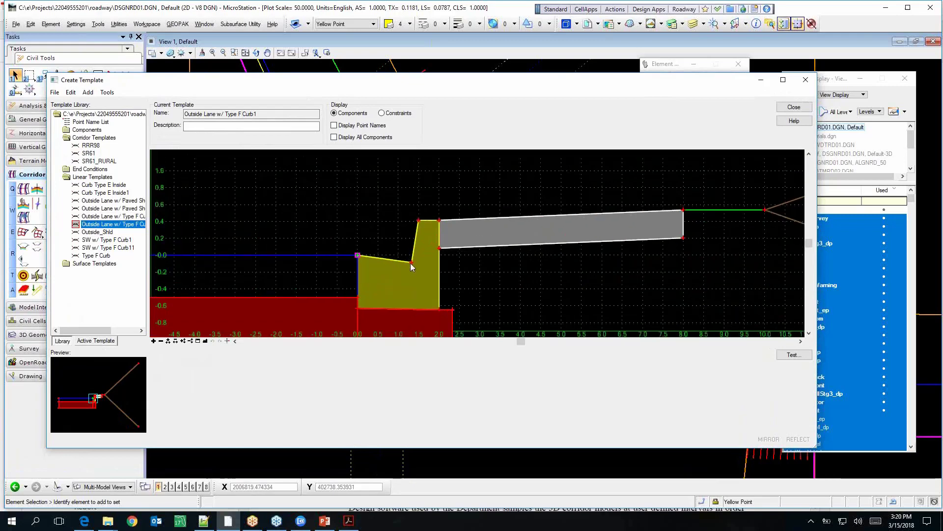
# Run Test Vertical Point Control on the curb face point at the top of the Type F curb.
pyautogui.moveTo(420, 240)
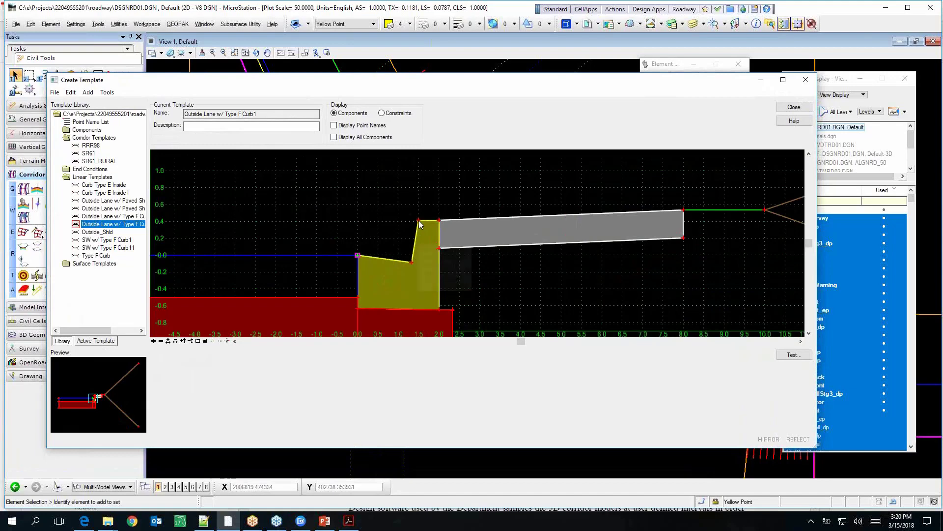
pyautogui.rightClick(418, 221)
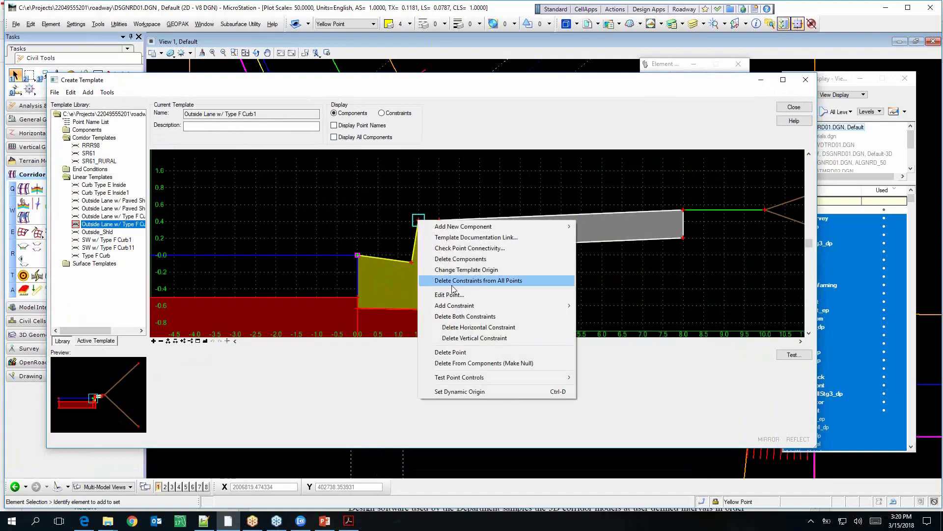
pyautogui.click(385, 212)
pyautogui.moveTo(418, 222)
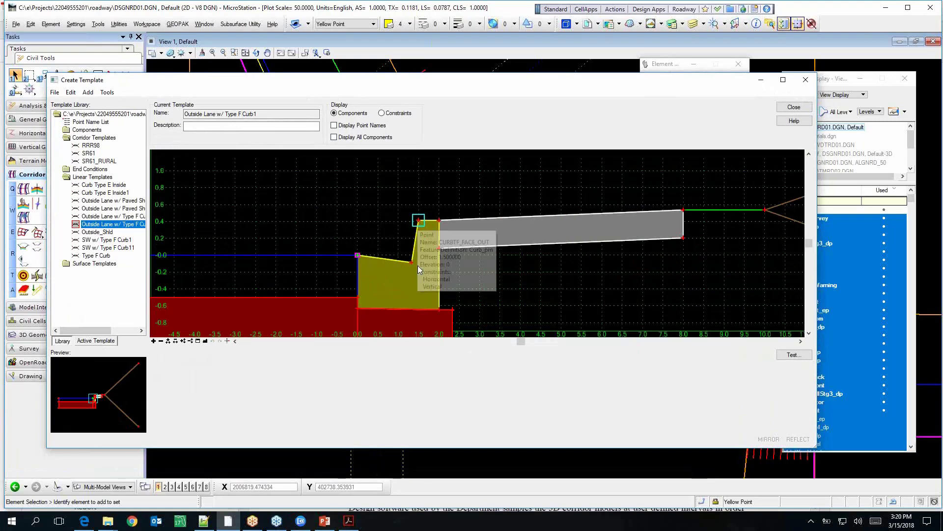
pyautogui.rightClick(419, 225)
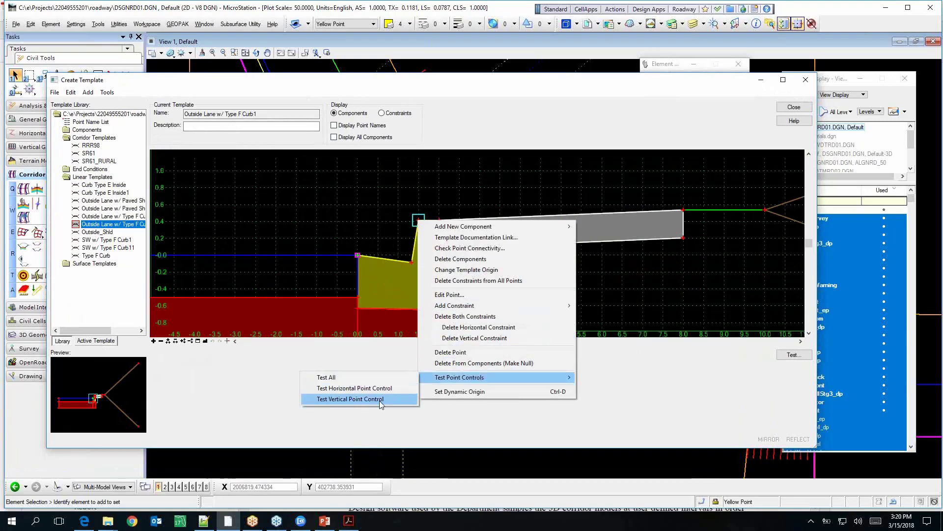
pyautogui.click(380, 401)
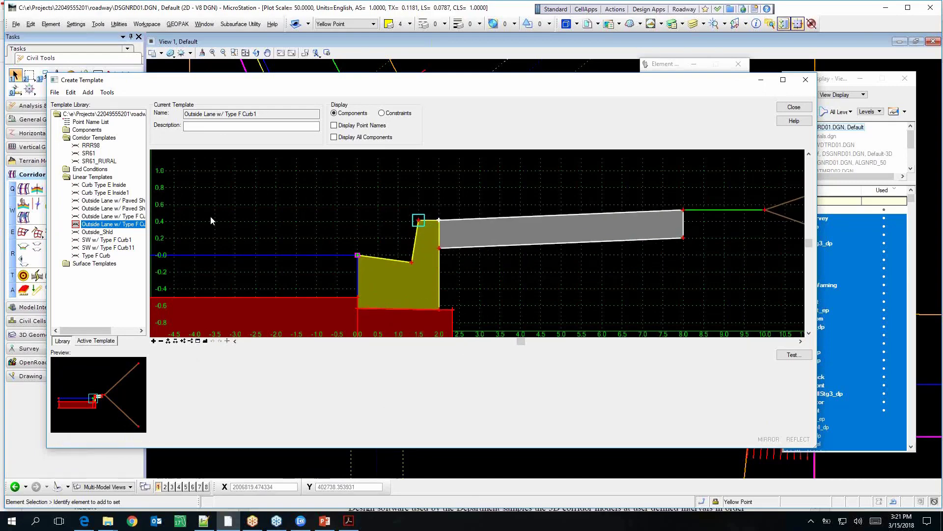
# Make the Outside Lane w/ Type F Curb template active and run Test Horizontal Point Control on its curb face point.
pyautogui.doubleClick(141, 216)
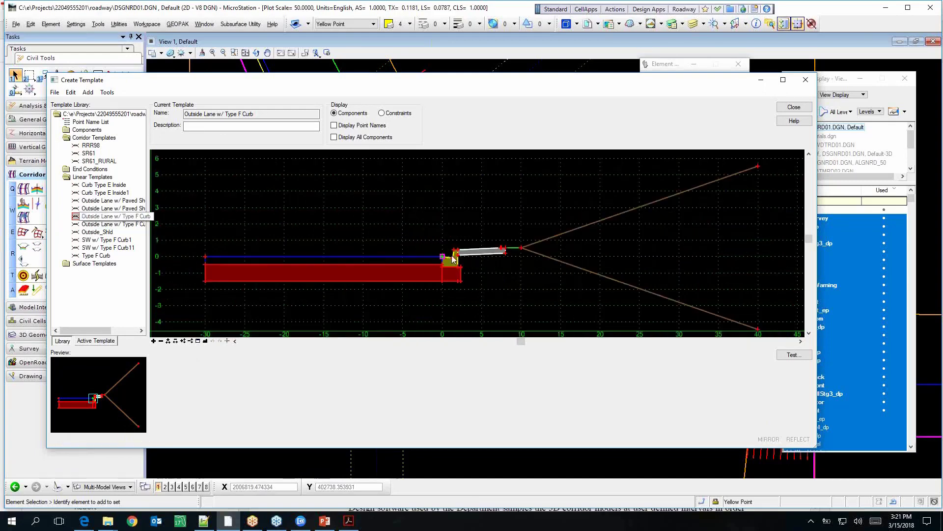
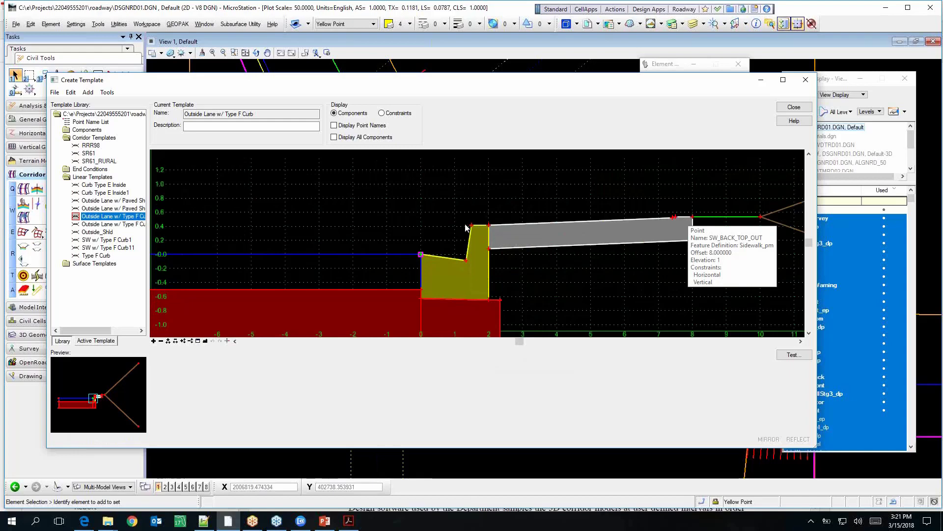
pyautogui.moveTo(472, 227)
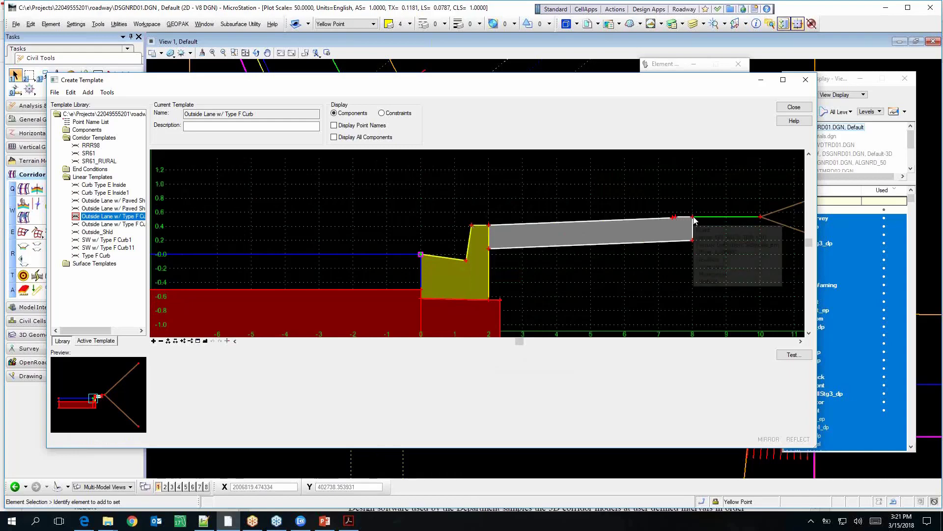
pyautogui.rightClick(474, 227)
pyautogui.moveTo(536, 382)
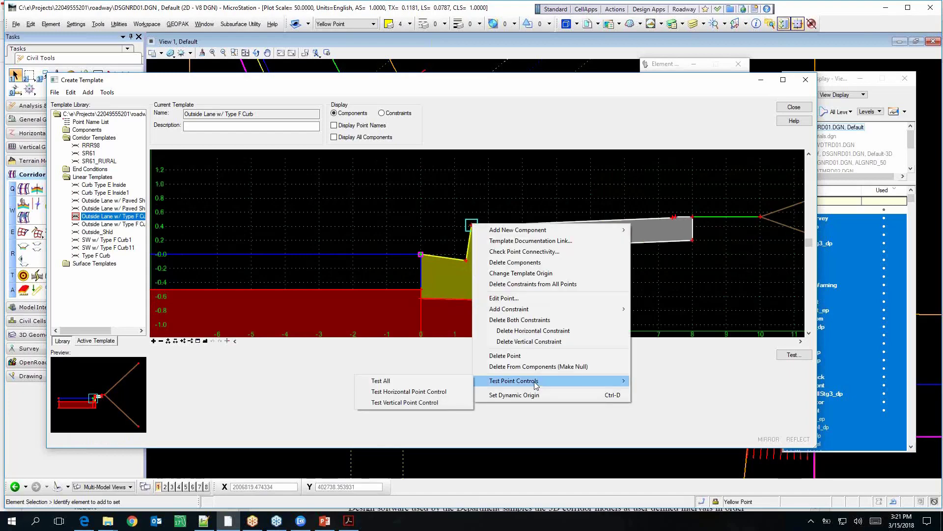
pyautogui.click(409, 391)
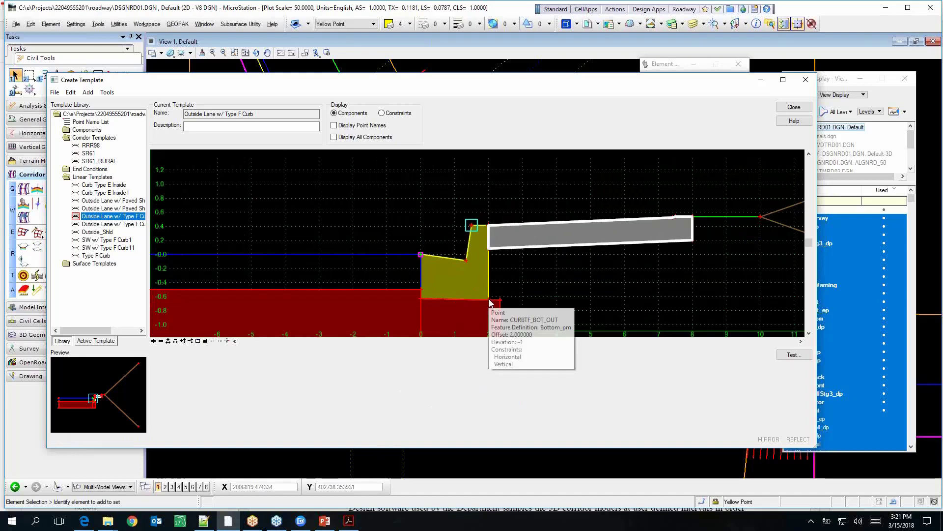
# Change the second constraint of point CURBTF_BOT_OUT to Slope with CURBTF_BOT_TP_OUT as its parent, and apply it.
pyautogui.doubleClick(489, 300)
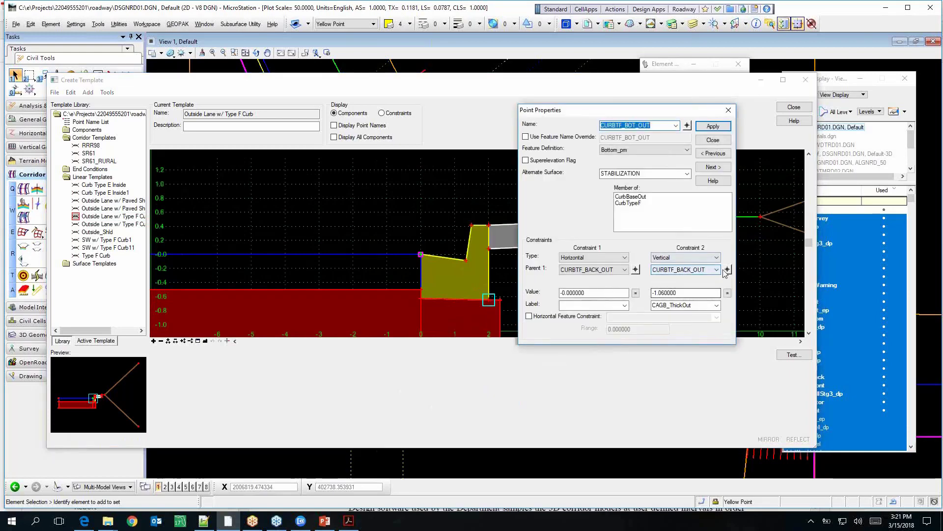
pyautogui.click(716, 258)
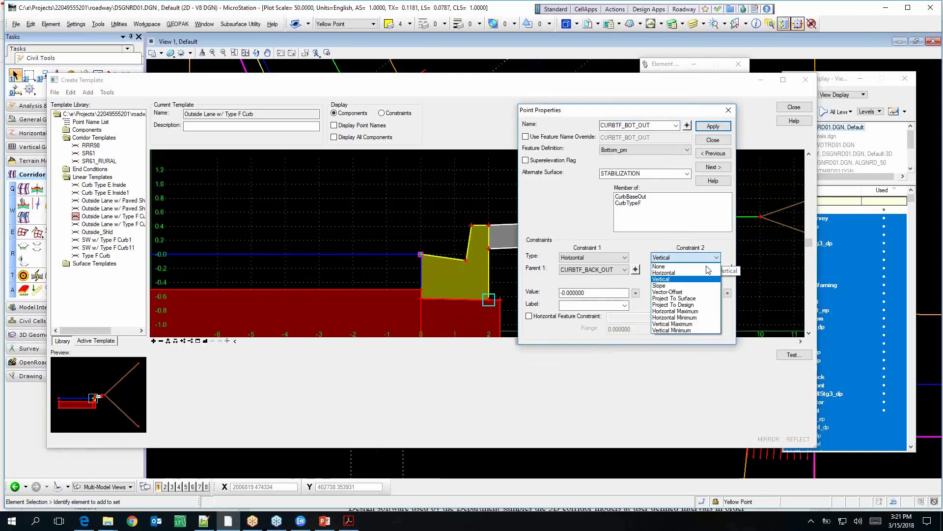
pyautogui.click(671, 285)
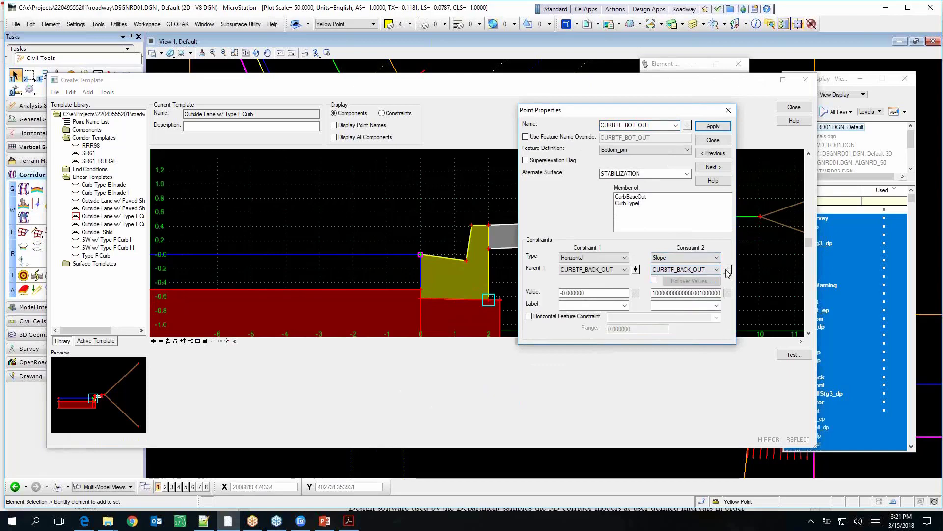
pyautogui.click(727, 270)
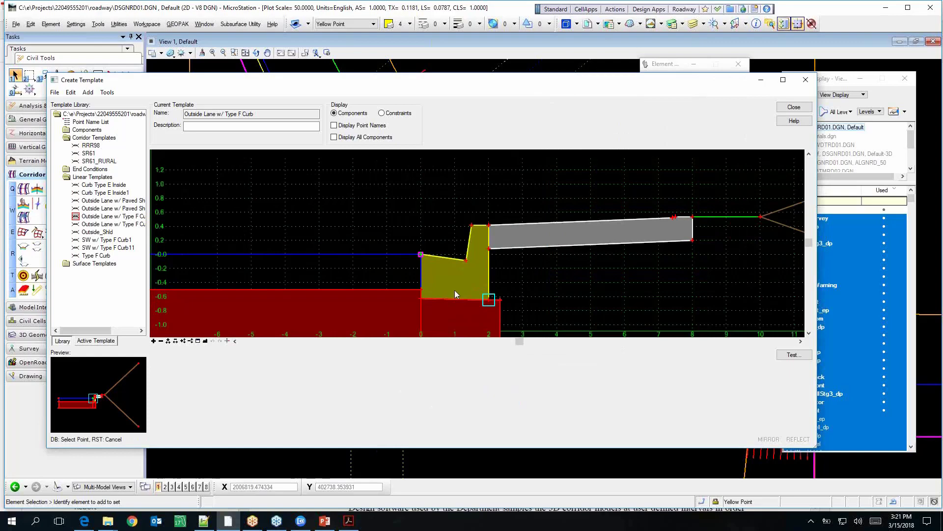
pyautogui.click(420, 299)
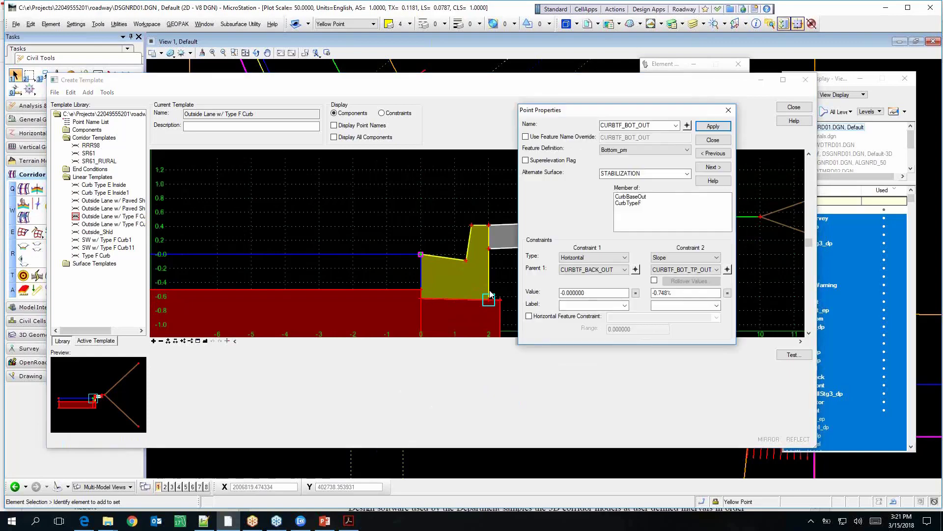
pyautogui.click(713, 126)
pyautogui.click(713, 140)
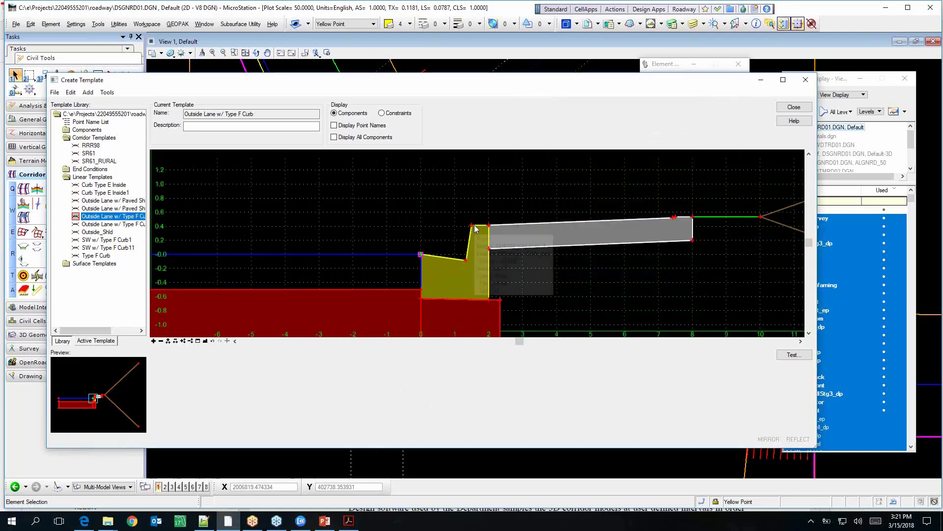
# Test the vertical point control of CURBTF_FACE_OUT and check the label of its vertical constraint in the point properties.
pyautogui.rightClick(475, 225)
pyautogui.moveTo(535, 391)
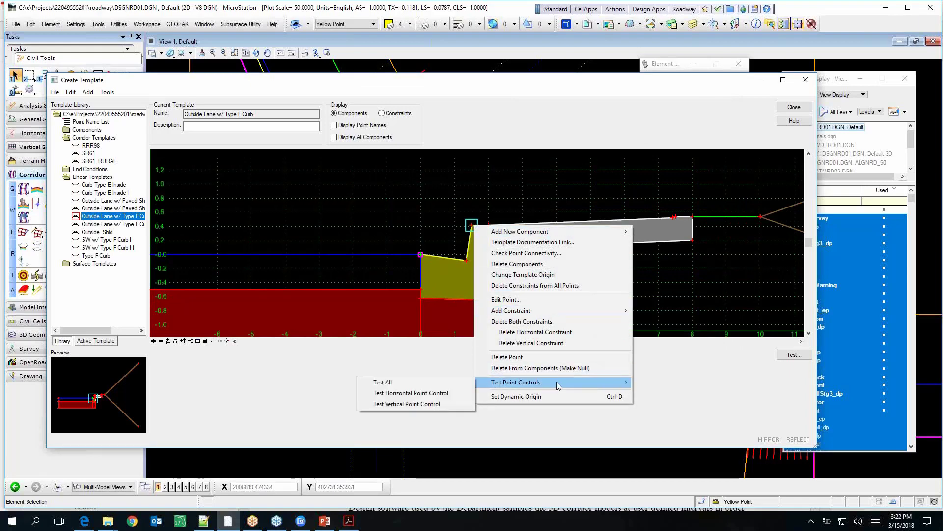
pyautogui.click(442, 407)
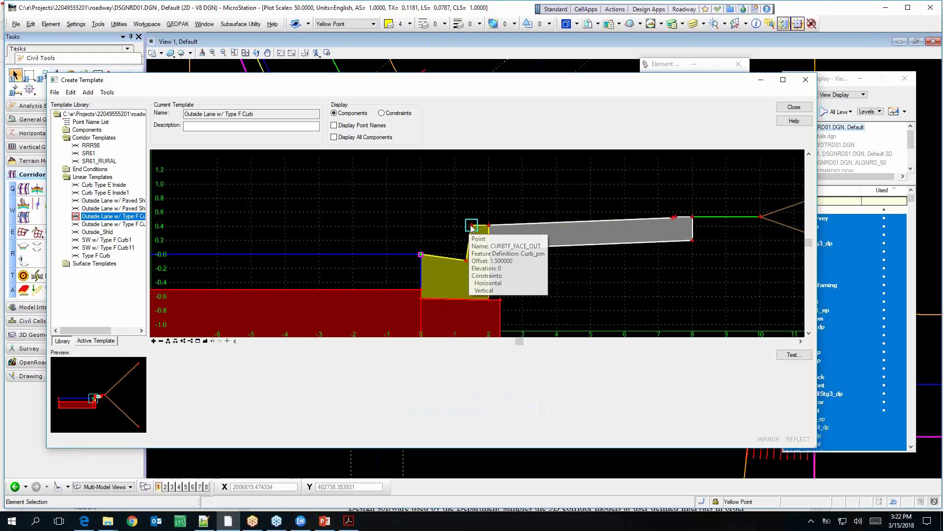
pyautogui.doubleClick(471, 227)
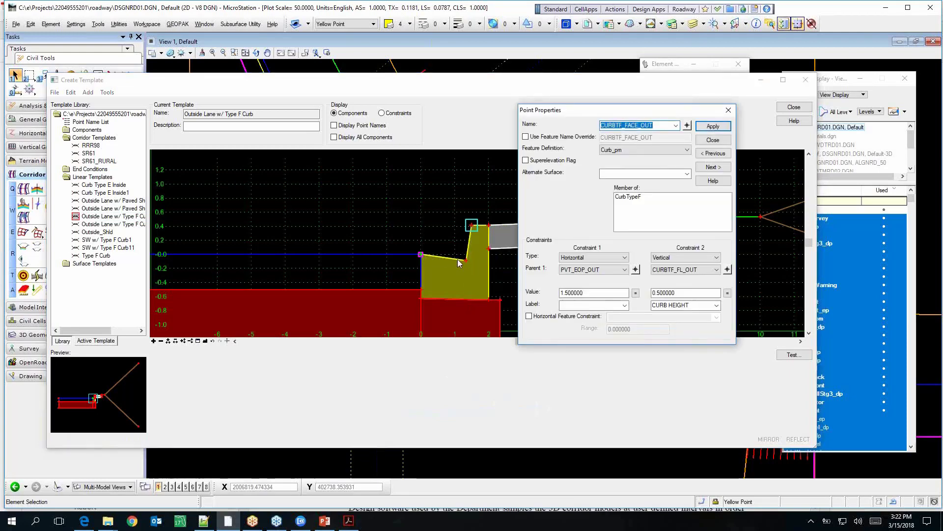
pyautogui.click(691, 305)
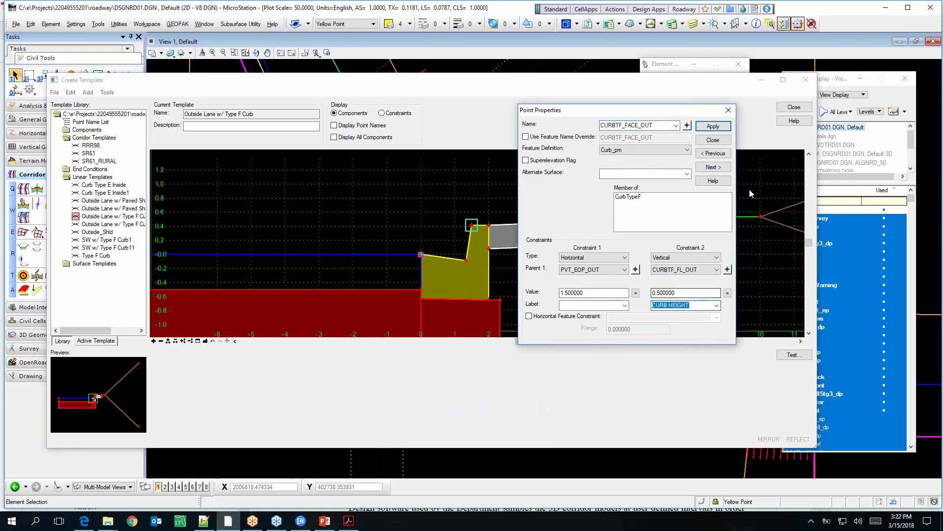
pyautogui.click(714, 140)
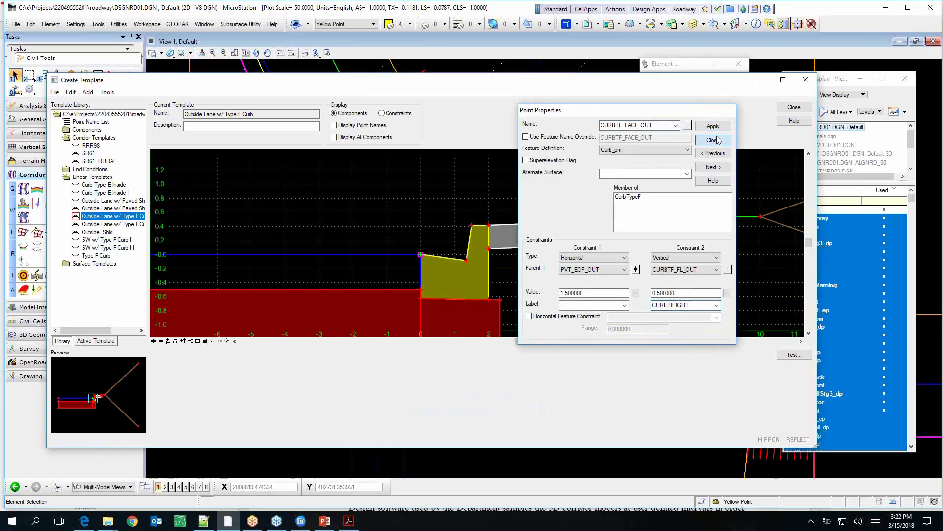
# Close Create Template and save the changes to the template library 22049555201.itl.
pyautogui.click(794, 108)
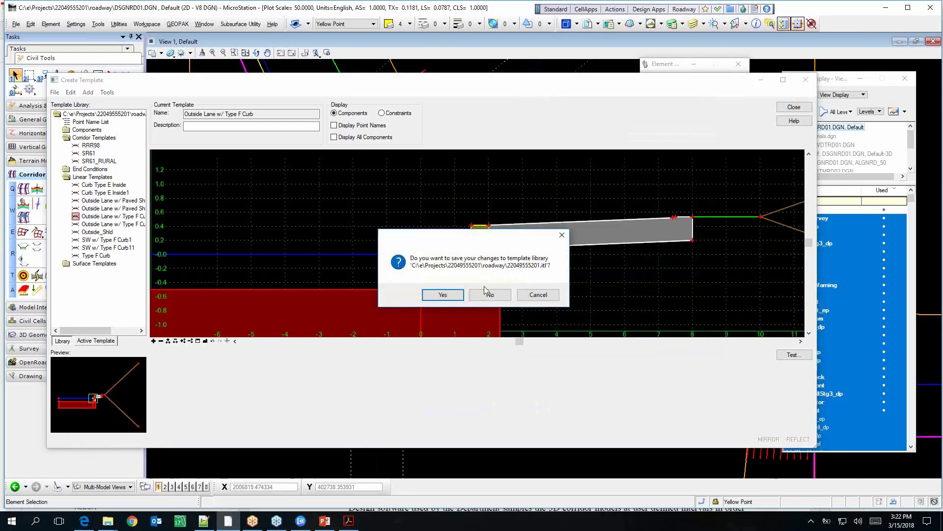
pyautogui.click(438, 295)
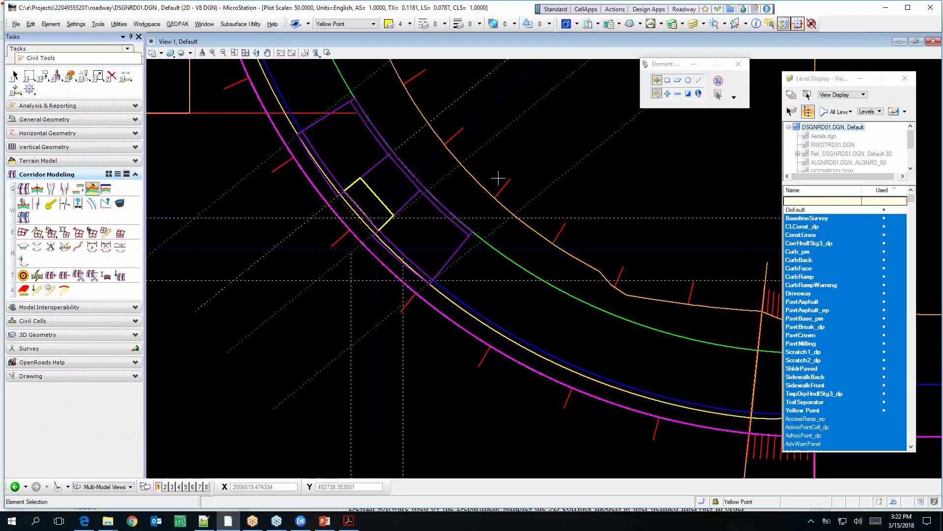
pyautogui.click(37, 275)
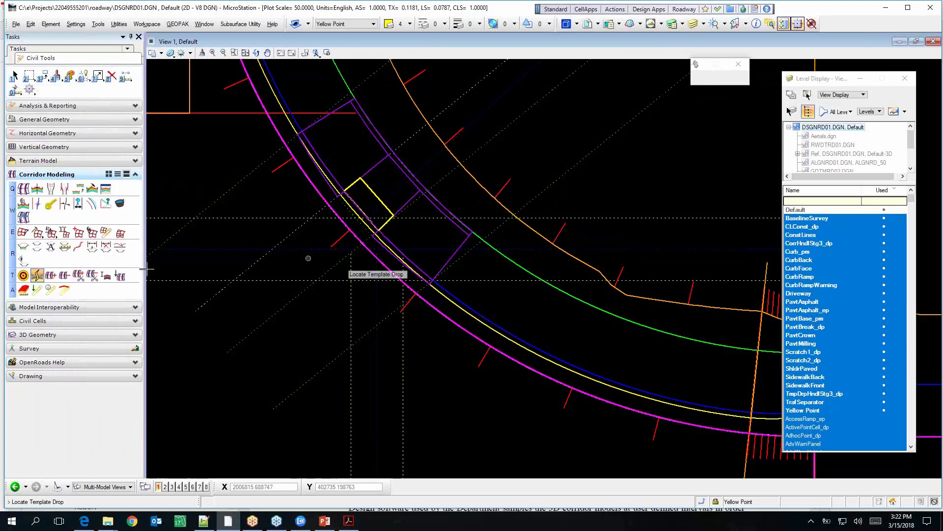
pyautogui.click(13, 76)
pyautogui.click(506, 190)
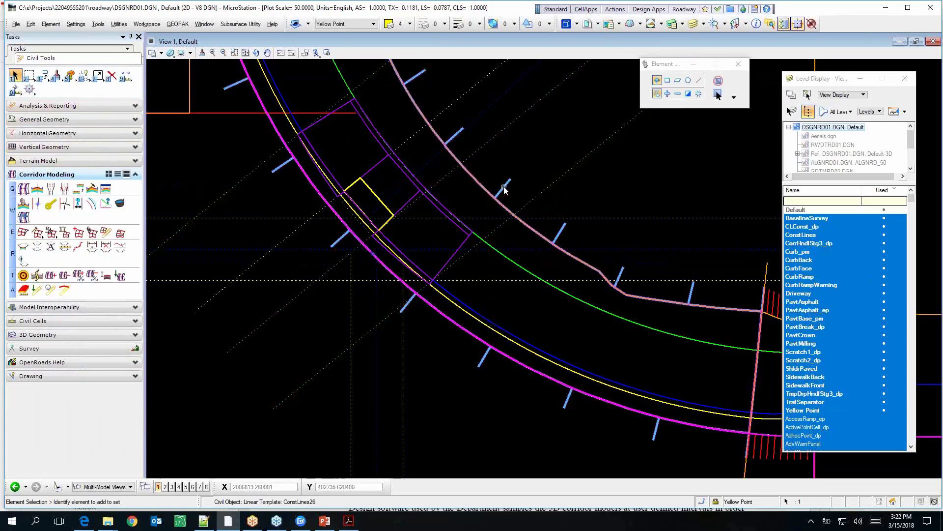
pyautogui.click(496, 170)
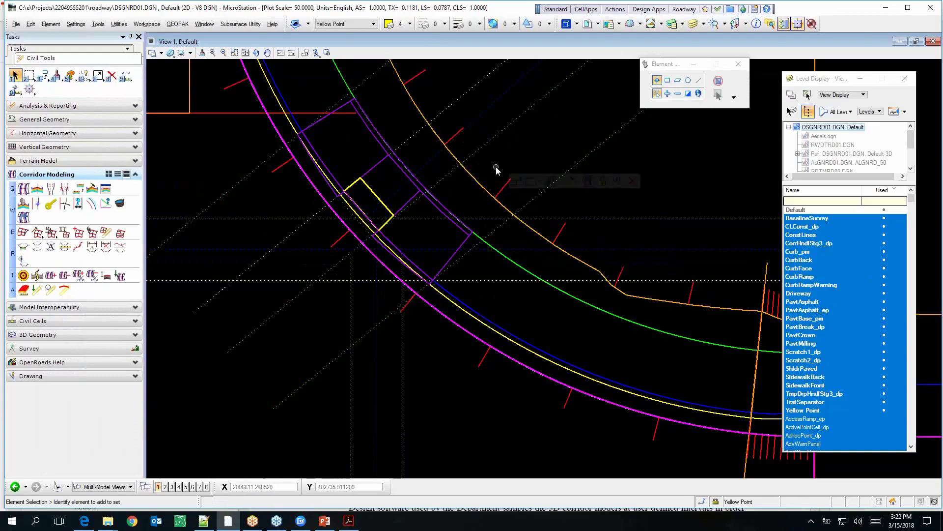
# Check the template assigned to the curb return's linear template and preview both Outside Lane w/ Type F Curb variants without changing the assignment.
pyautogui.scroll(-3, 497, 182)
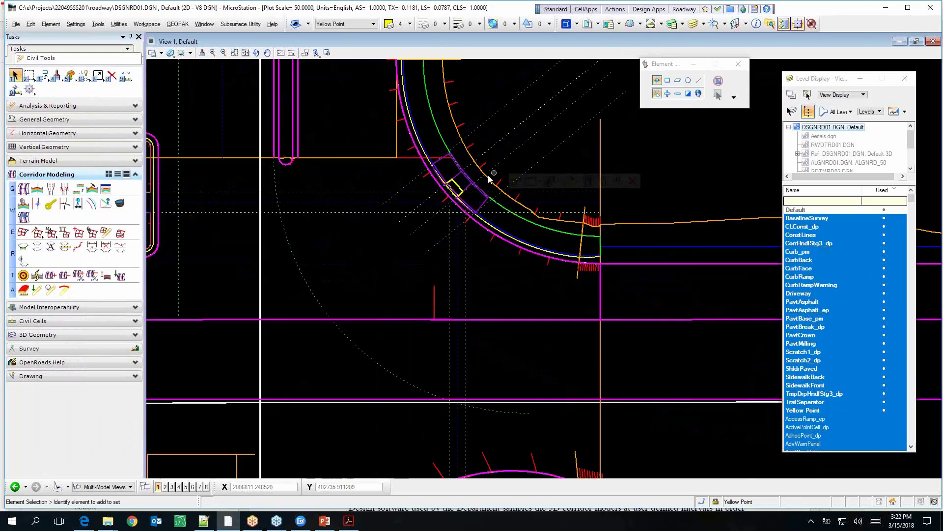
pyautogui.click(530, 210)
pyautogui.click(537, 199)
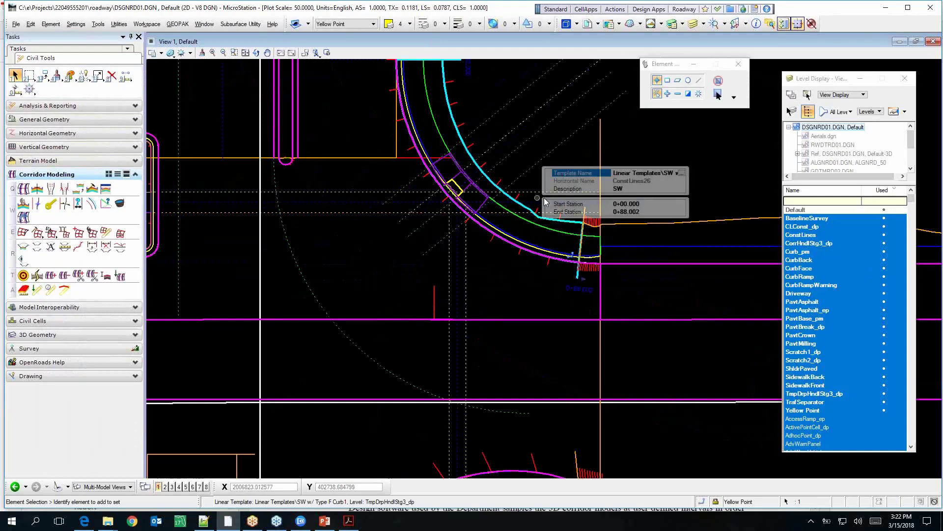
pyautogui.click(682, 174)
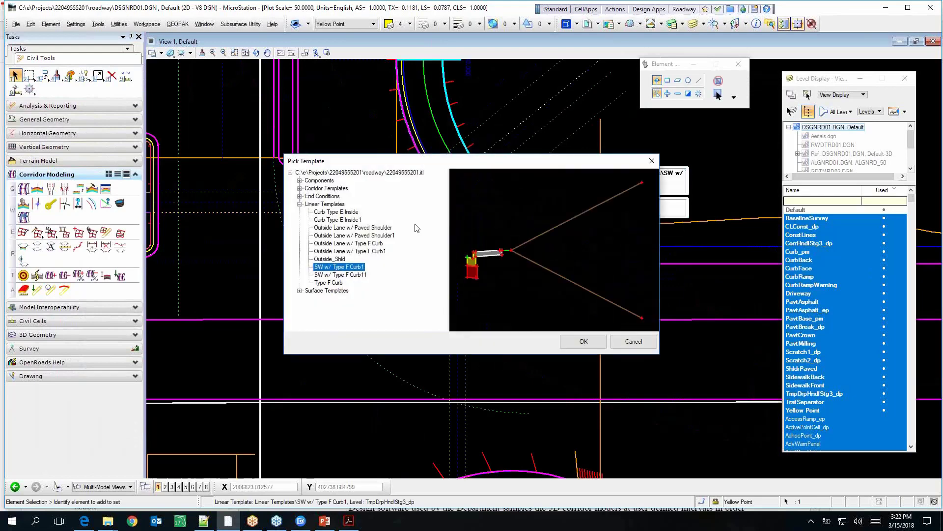
pyautogui.click(351, 251)
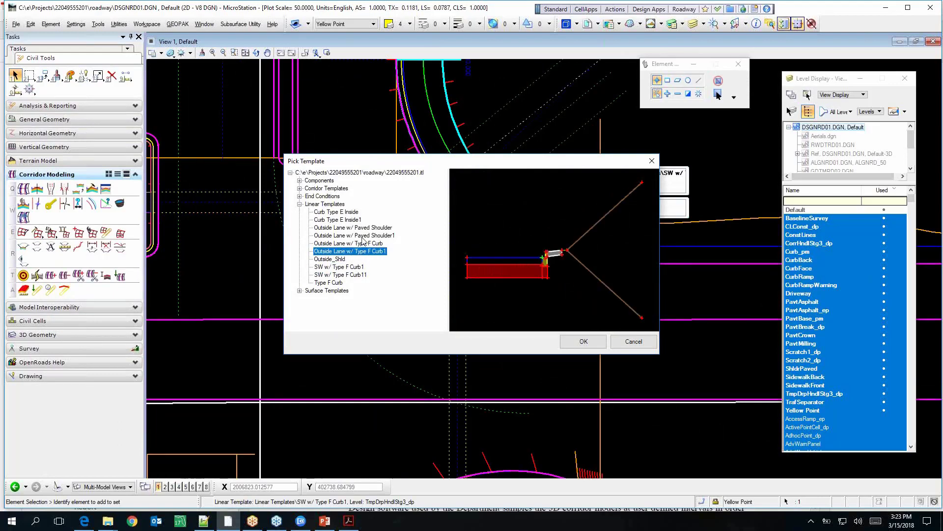
pyautogui.click(355, 244)
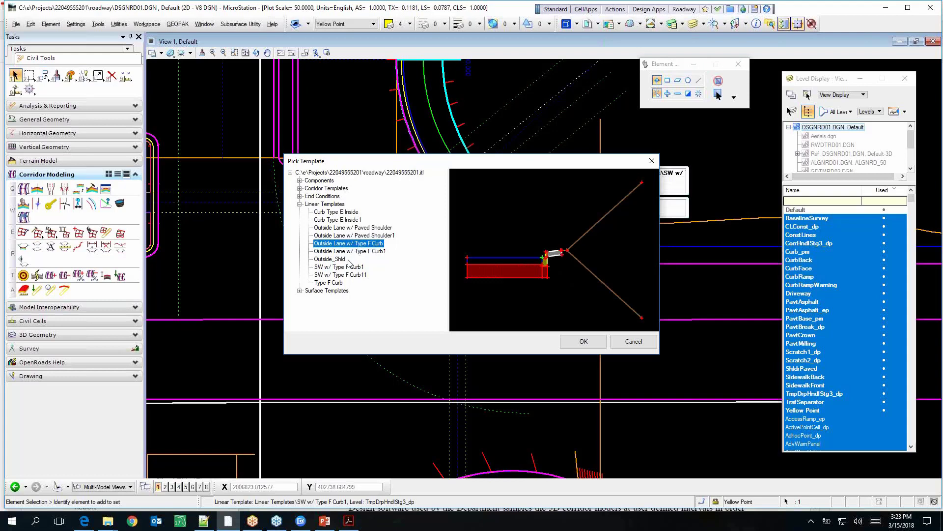
pyautogui.click(652, 161)
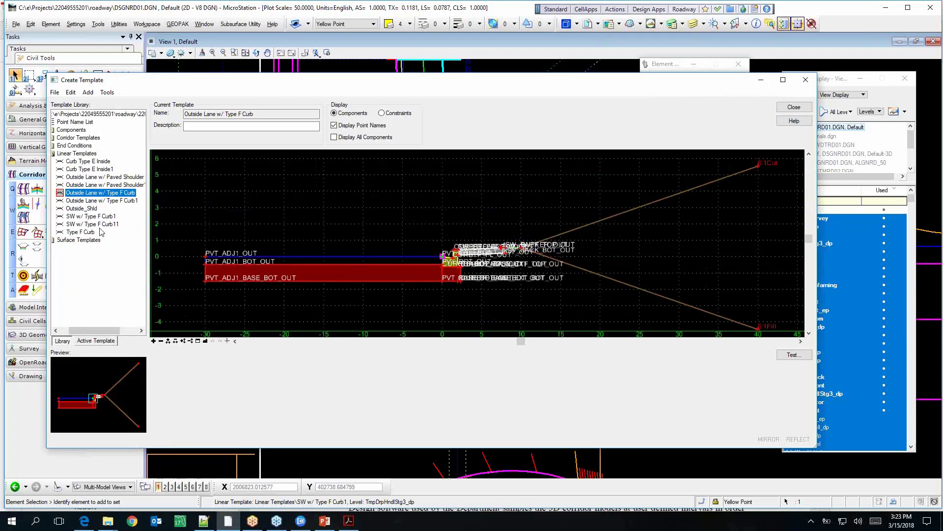
# Make the SW w/ Type F Curb1 template active, test the point control of its curb face point, and close Create Template.
pyautogui.click(98, 218)
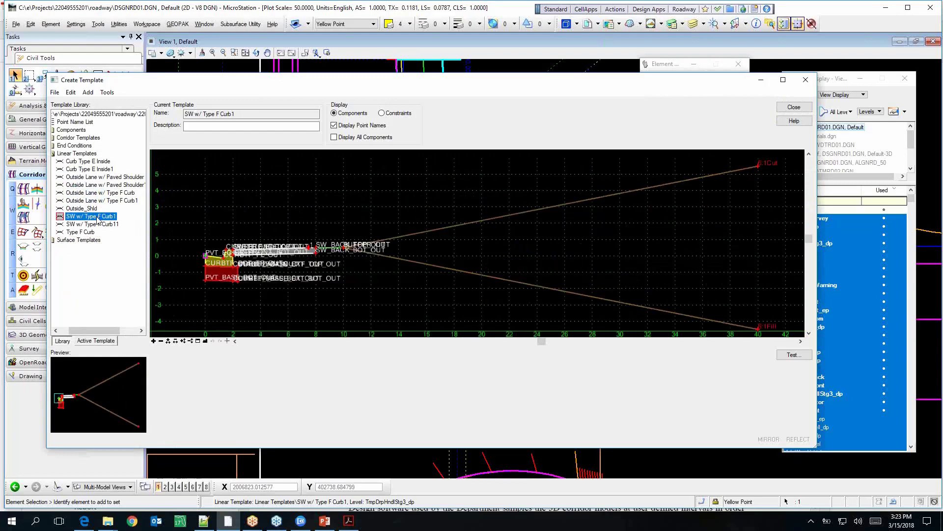
pyautogui.scroll(2, 295, 248)
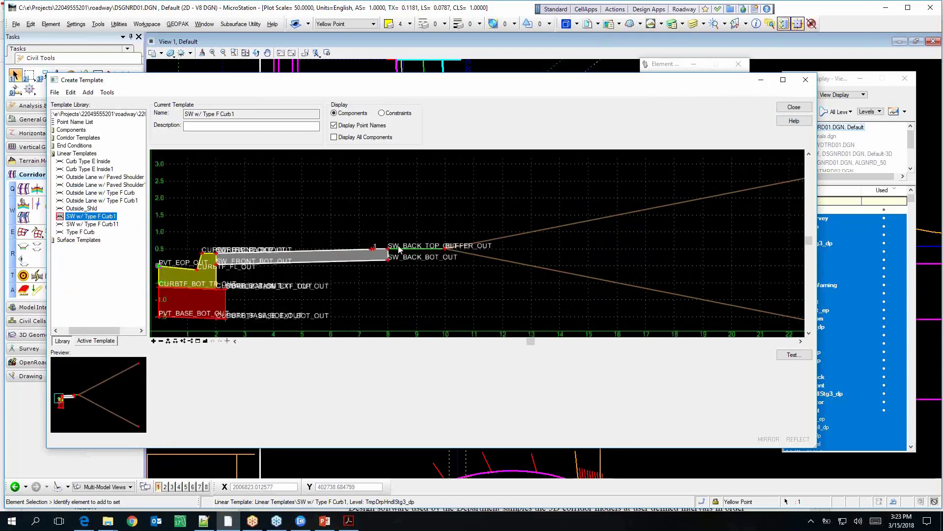
pyautogui.rightClick(279, 255)
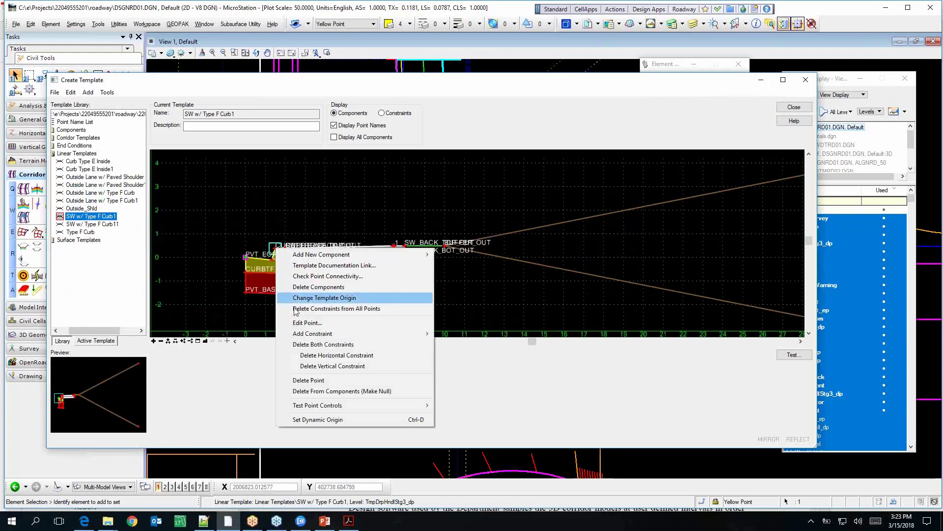
pyautogui.moveTo(316, 408)
pyautogui.click(206, 427)
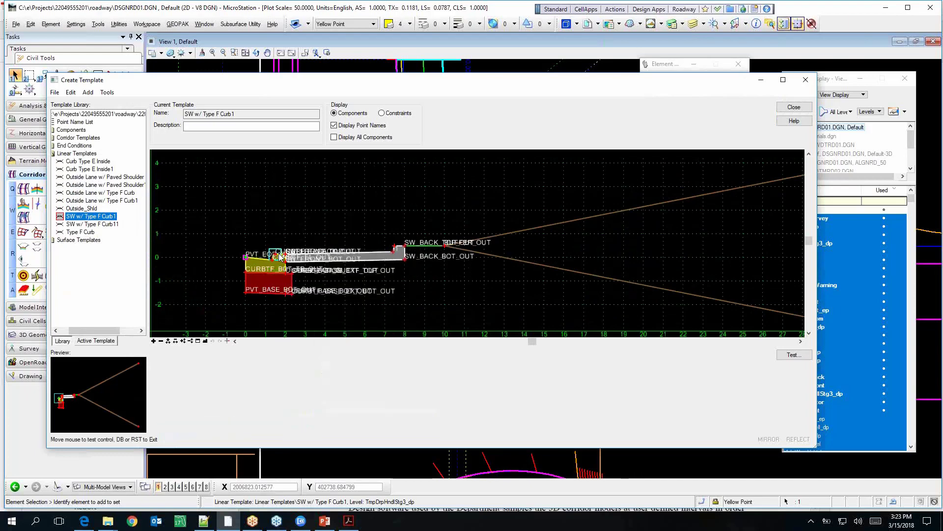
pyautogui.scroll(2, 270, 262)
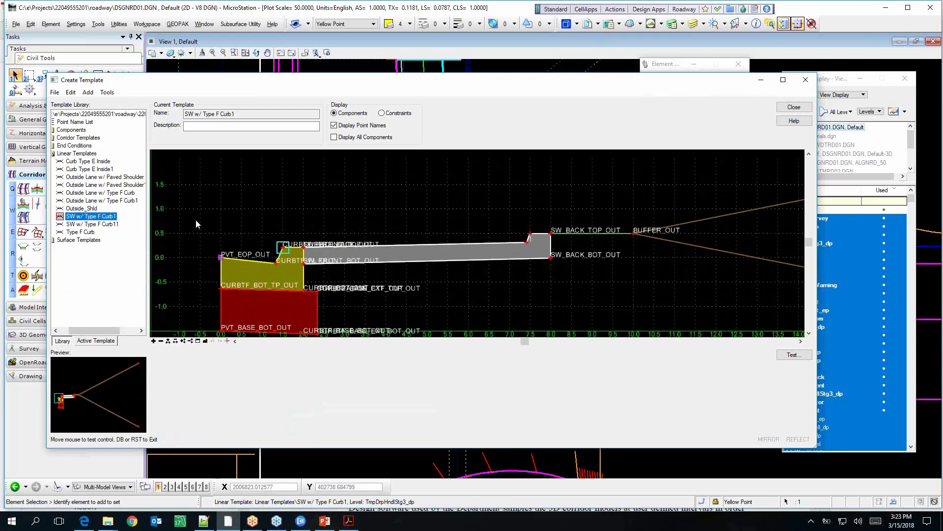
pyautogui.click(794, 106)
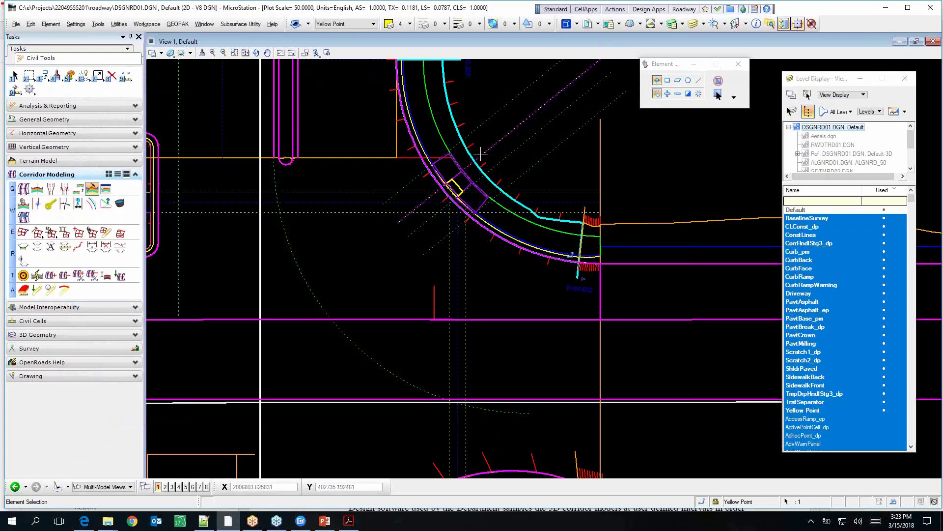
# Show the 3D model in View 2, close Level Display, and frame the curb return with the ramp in perspective.
pyautogui.scroll(3, 473, 143)
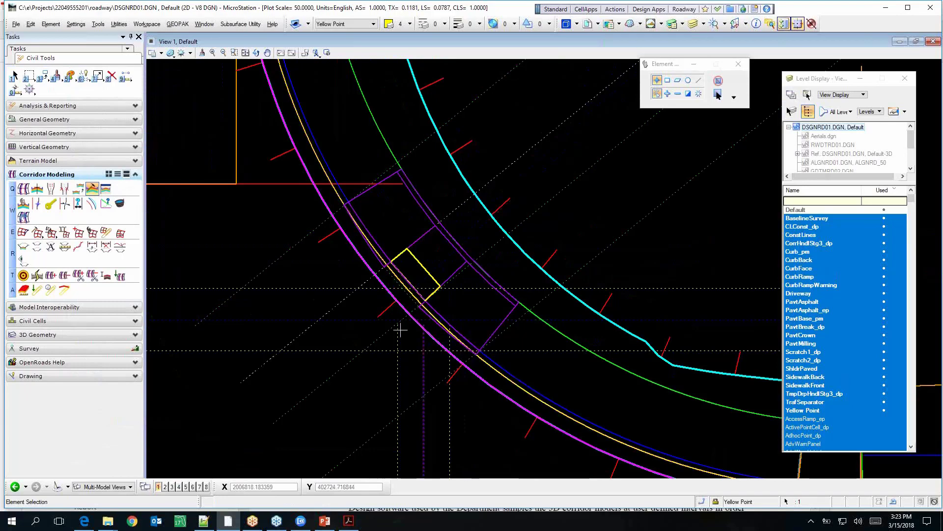
pyautogui.scroll(-2, 300, 256)
pyautogui.scroll(-5, 300, 256)
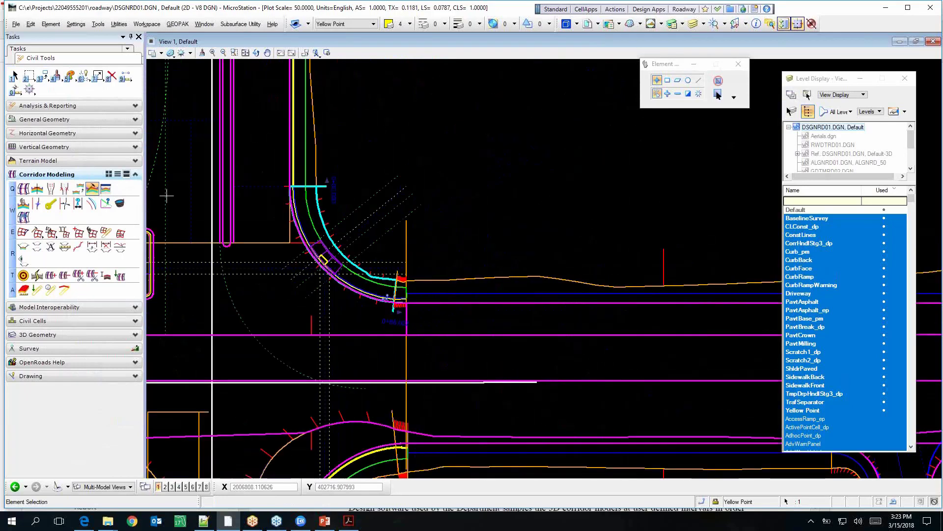
pyautogui.click(166, 486)
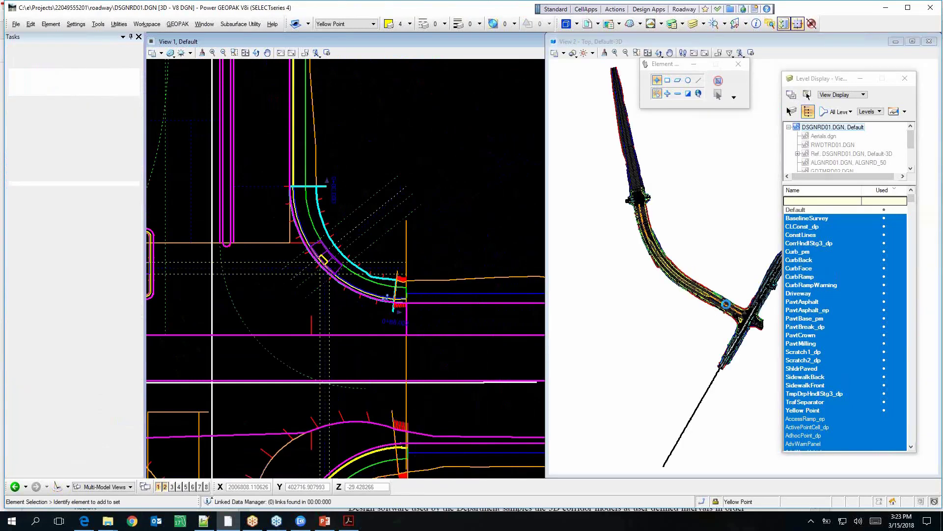
pyautogui.click(726, 305)
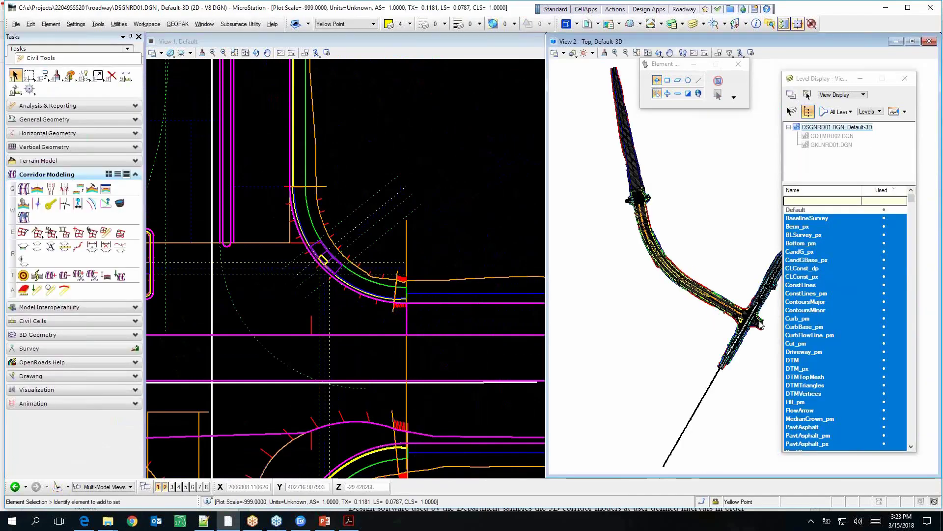
pyautogui.click(906, 79)
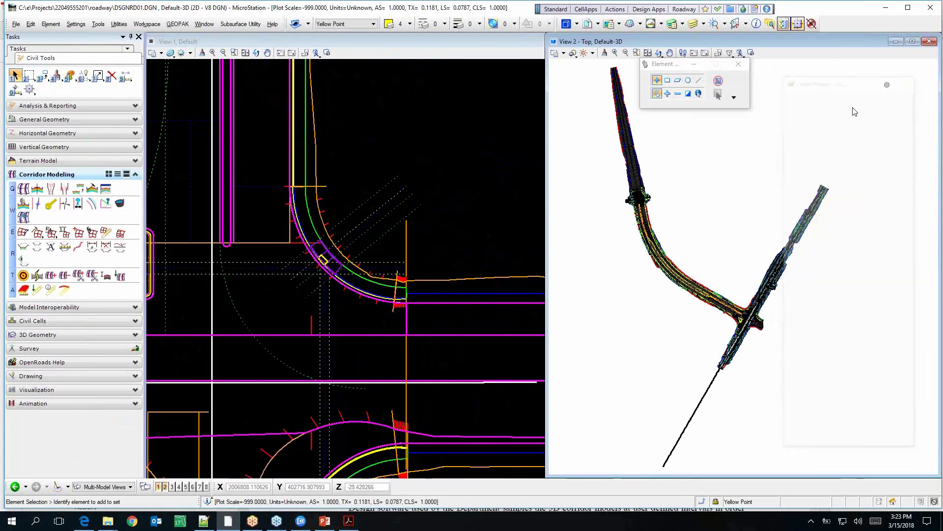
pyautogui.keyDown('shift'); pyautogui.moveTo(763, 369); pyautogui.dragTo(706, 213, button='middle'); pyautogui.keyUp('shift')
pyautogui.rightClick(731, 301)
pyautogui.scroll(5, 723, 254)
pyautogui.scroll(6, 723, 255)
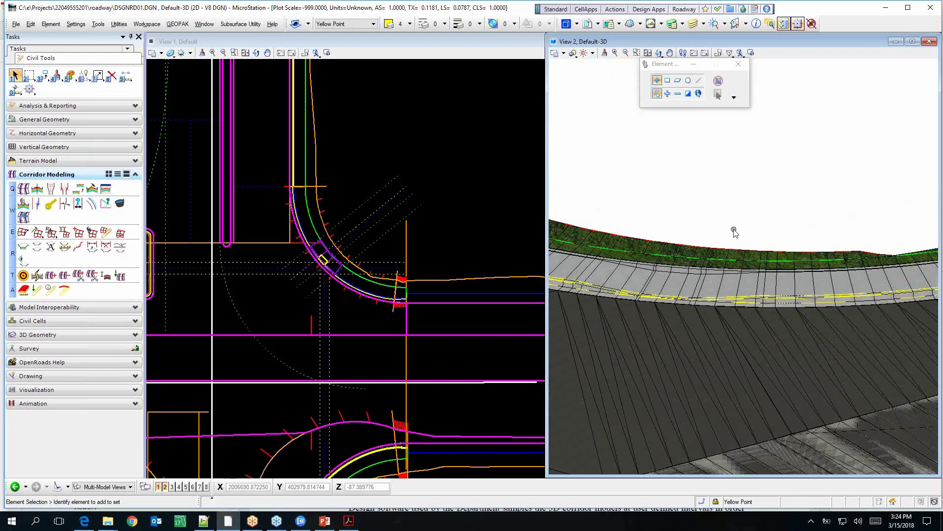
# Open Corridor Objects for the linear template running along the curb return with the ramp.
pyautogui.click(325, 208)
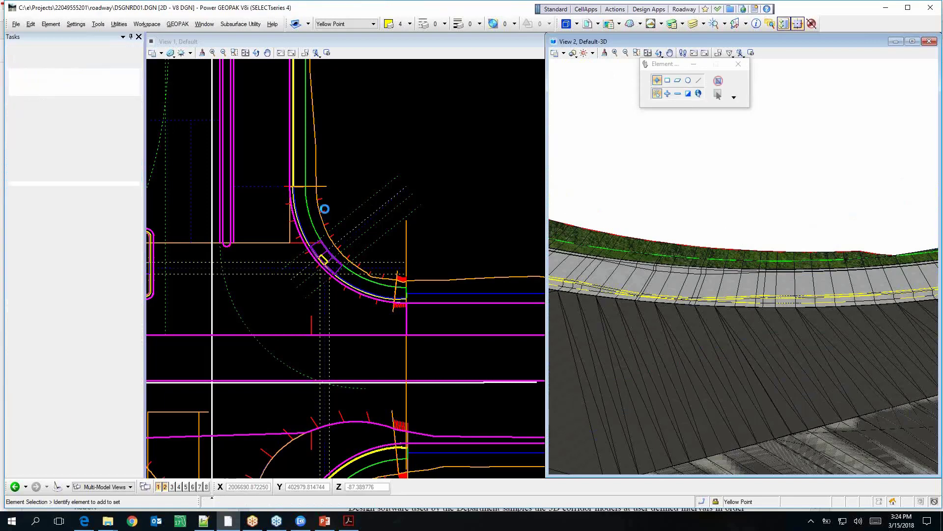
pyautogui.click(325, 211)
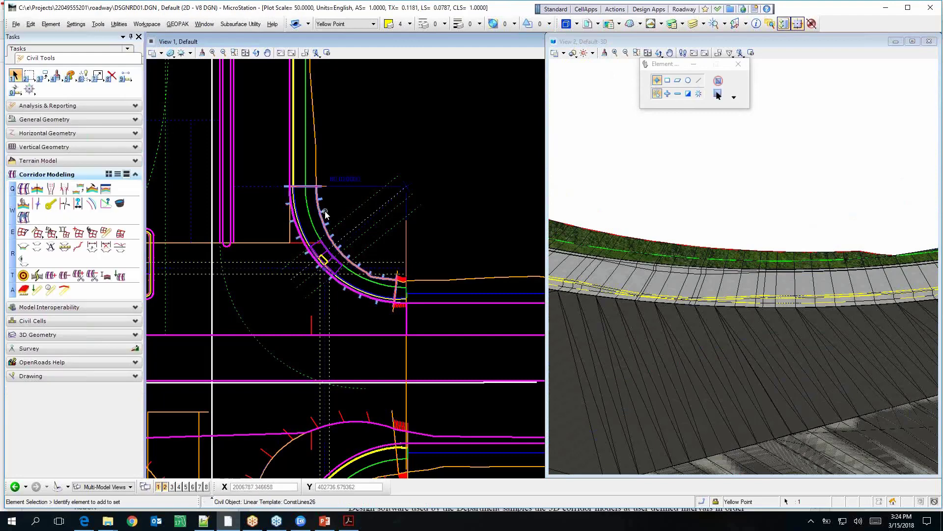
pyautogui.click(409, 205)
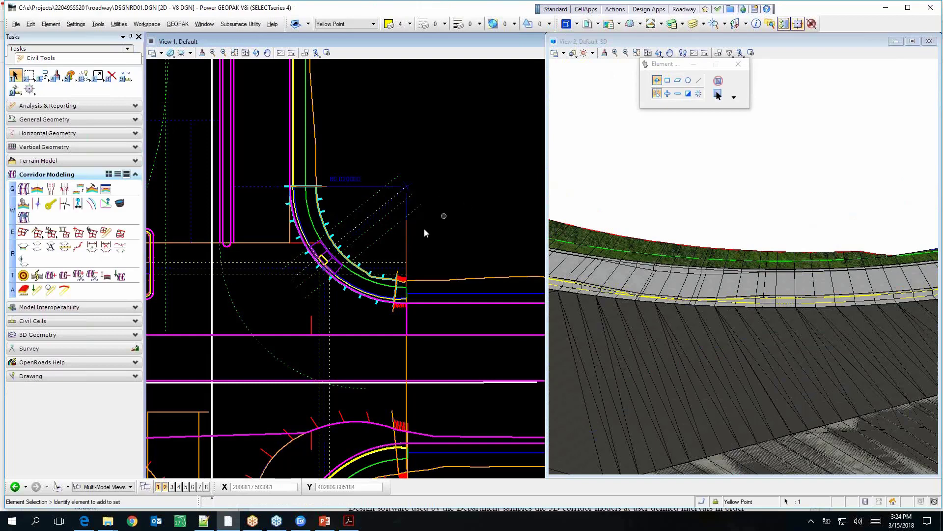
pyautogui.click(120, 202)
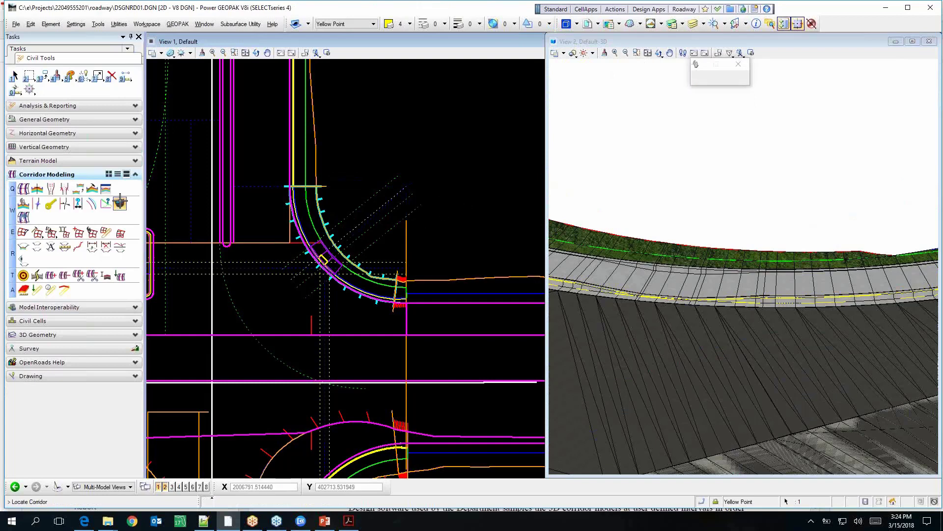
pyautogui.click(324, 210)
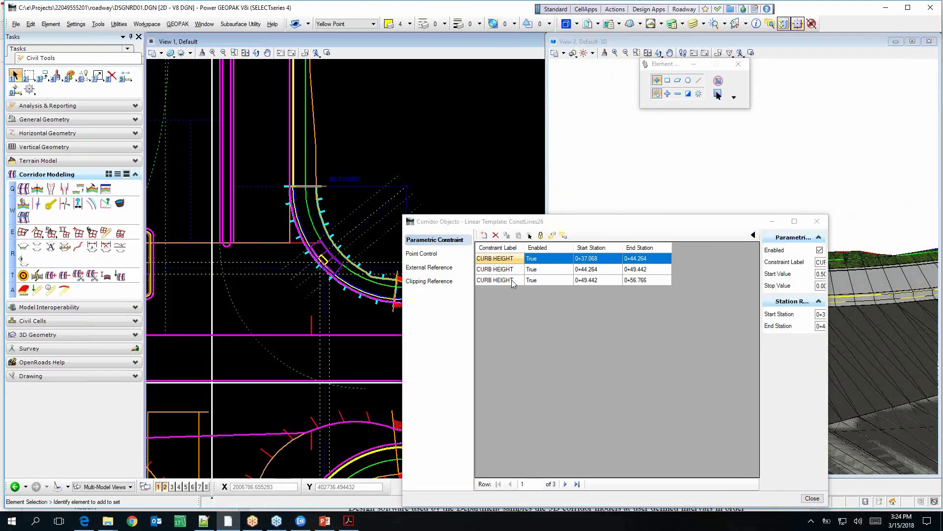
# Delete all three CURB HEIGHT parametric constraints and move Corridor Objects aside to review the curb return in 3D.
pyautogui.doubleClick(511, 280)
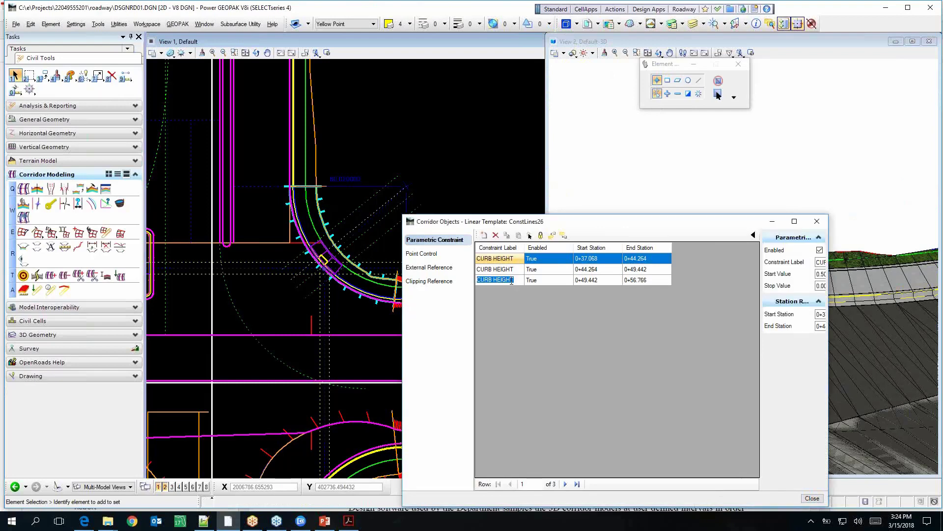
pyautogui.click(496, 237)
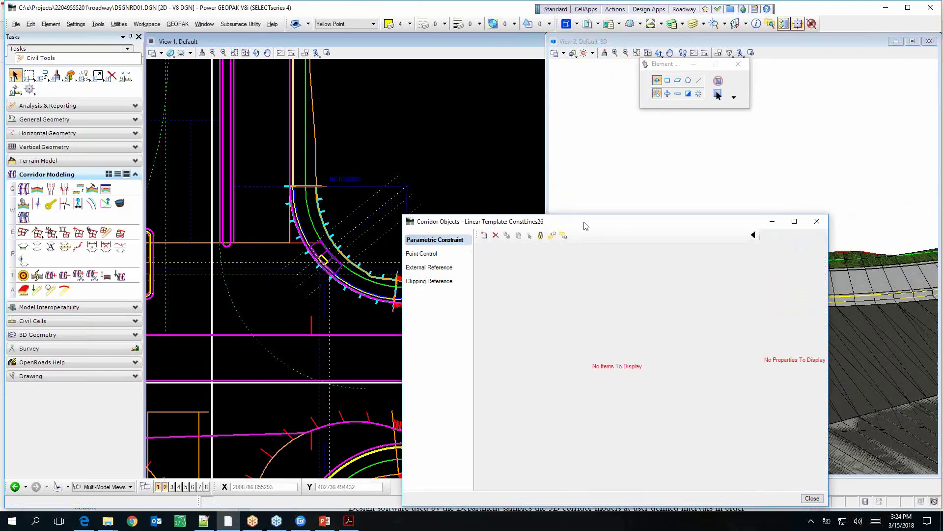
pyautogui.moveTo(596, 225); pyautogui.dragTo(382, 324)
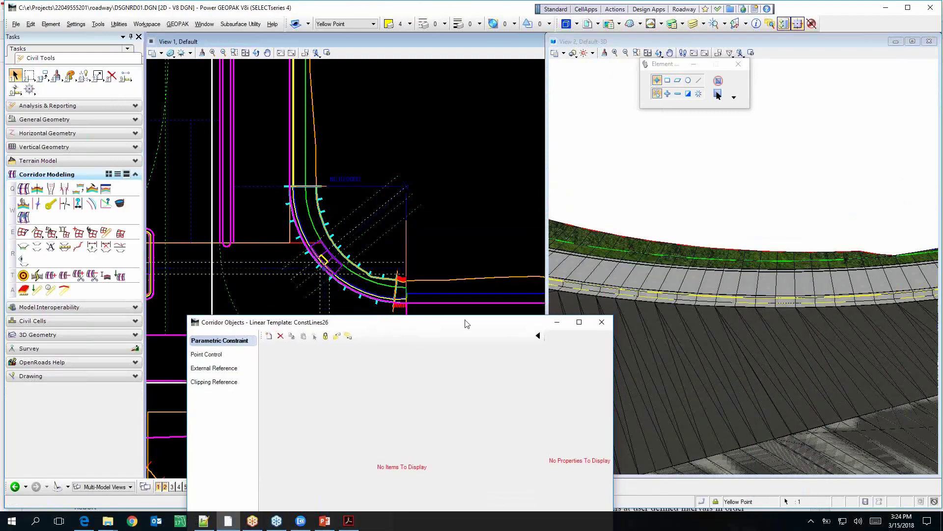
pyautogui.scroll(-4, 764, 266)
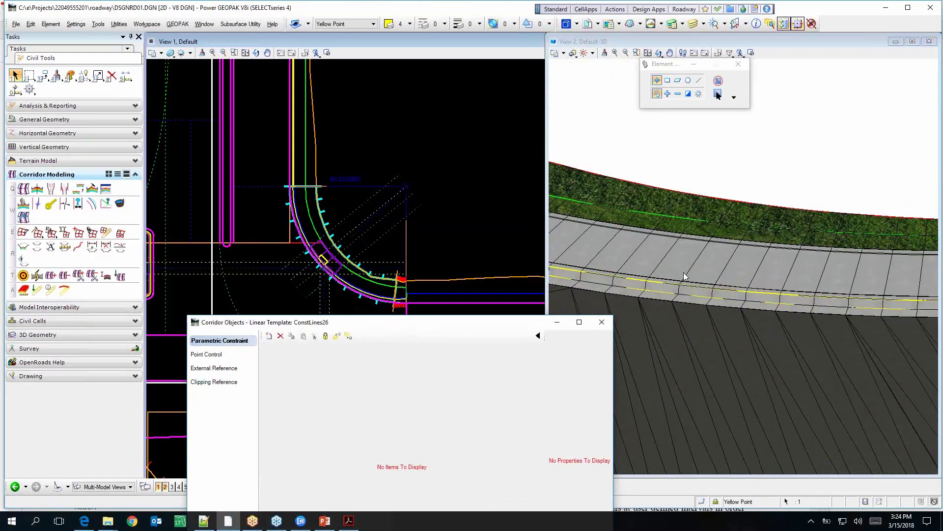
pyautogui.scroll(3, 709, 266)
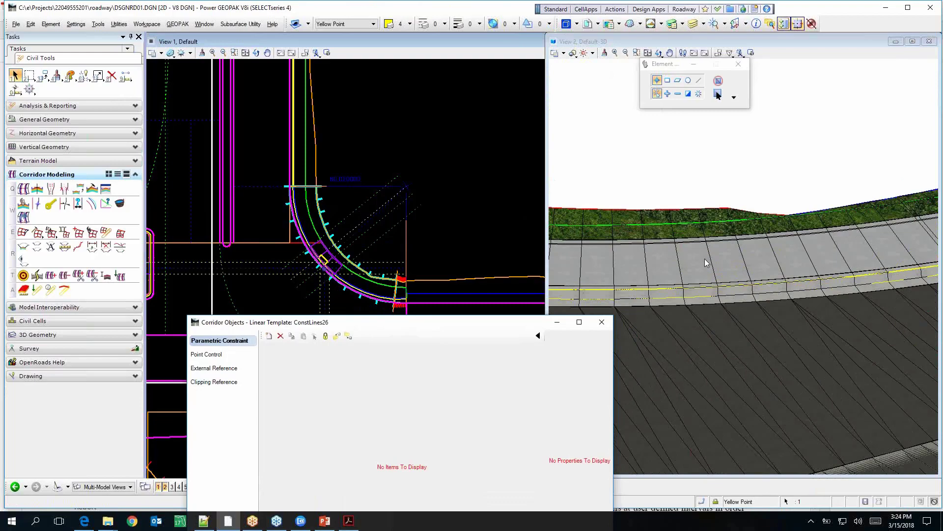
pyautogui.scroll(-2, 709, 261)
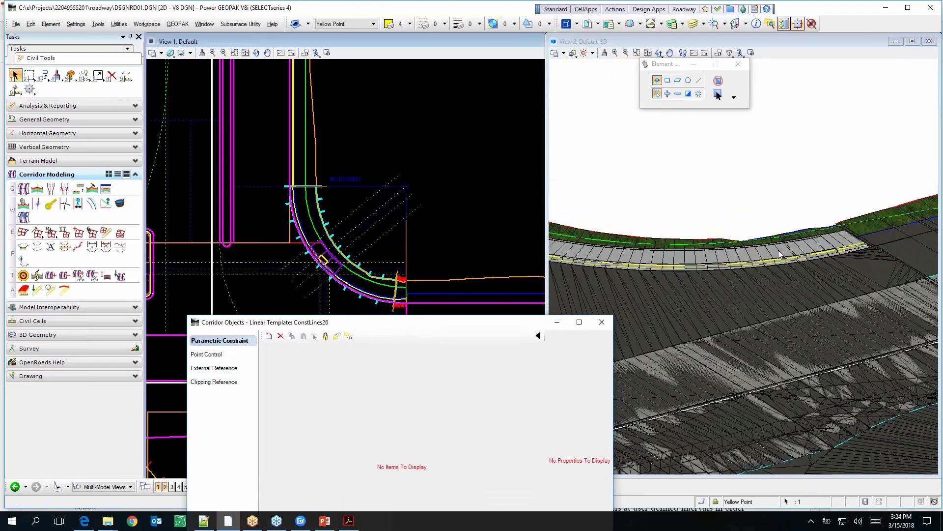
pyautogui.keyDown('shift'); pyautogui.moveTo(782, 258); pyautogui.dragTo(664, 266, button='middle'); pyautogui.keyUp('shift')
pyautogui.press('Escape')
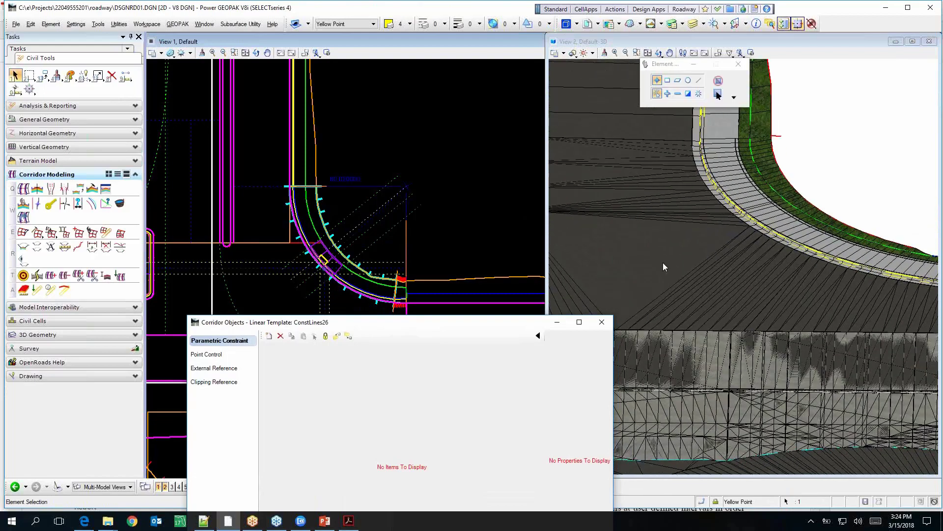
pyautogui.click(269, 336)
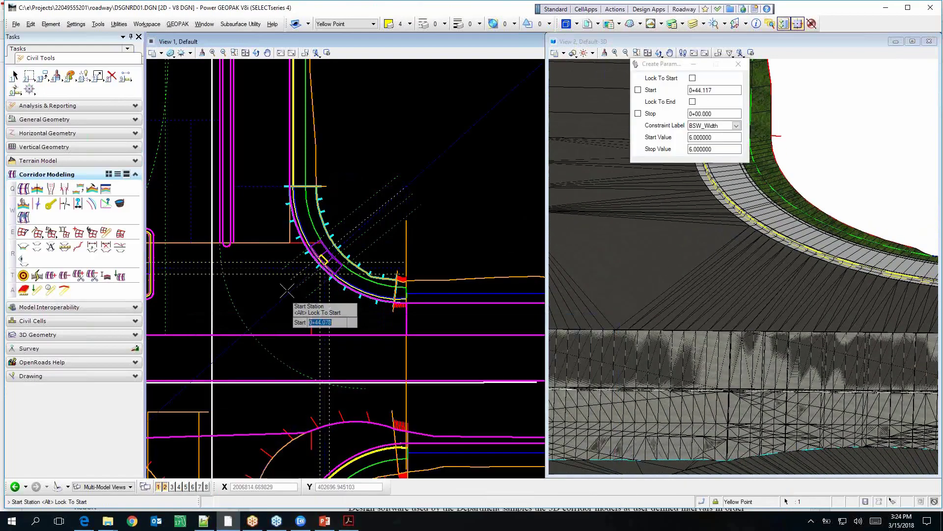
pyautogui.scroll(5, 296, 265)
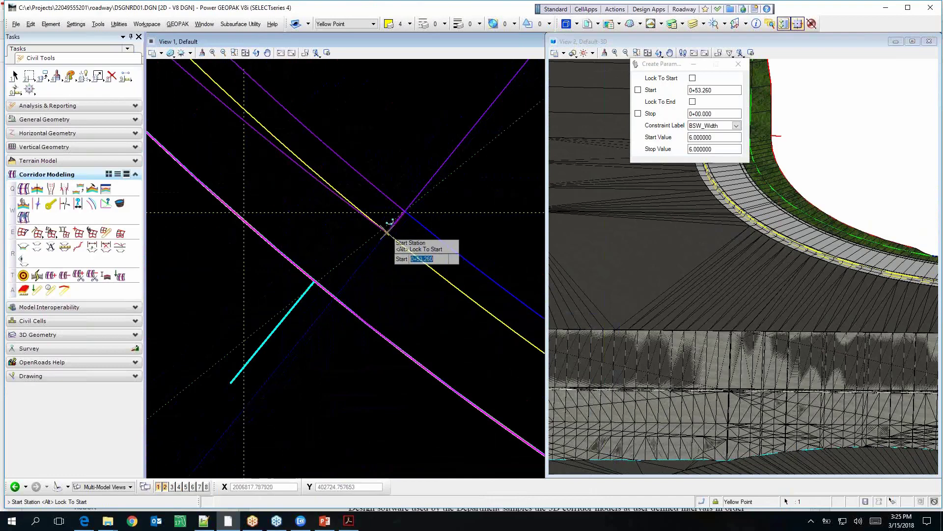
pyautogui.click(386, 230)
pyautogui.scroll(-2, 437, 278)
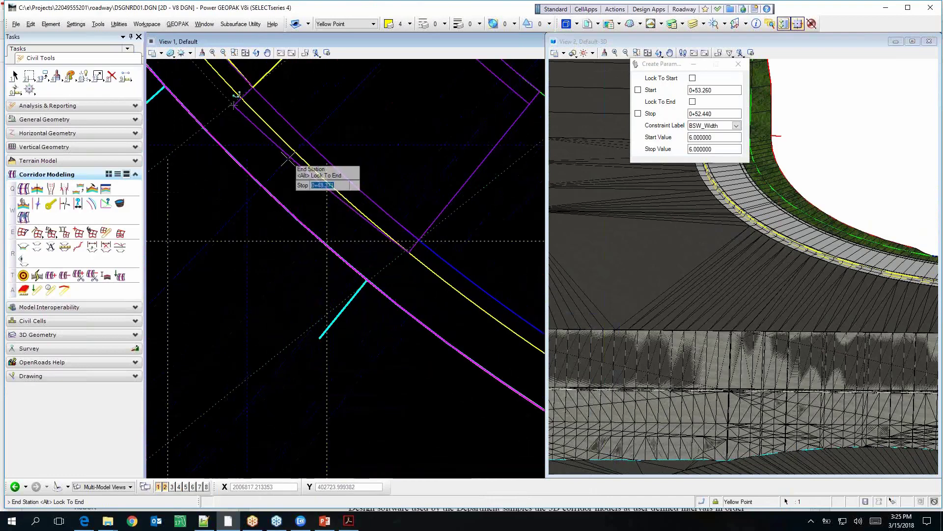
pyautogui.click(346, 220)
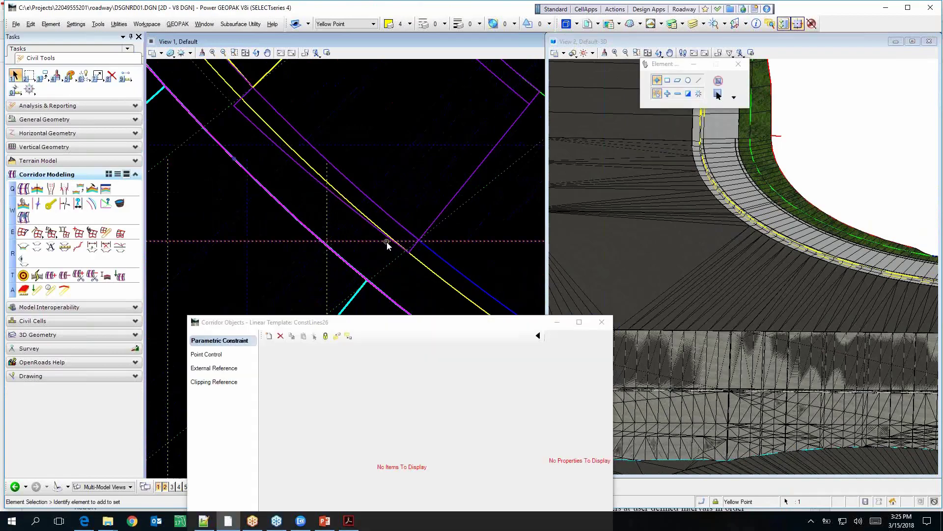
# Start a new parametric constraint on the linear template, spanning the ramp's first flare from station 0+33.500 to 0+40.758.
pyautogui.click(280, 335)
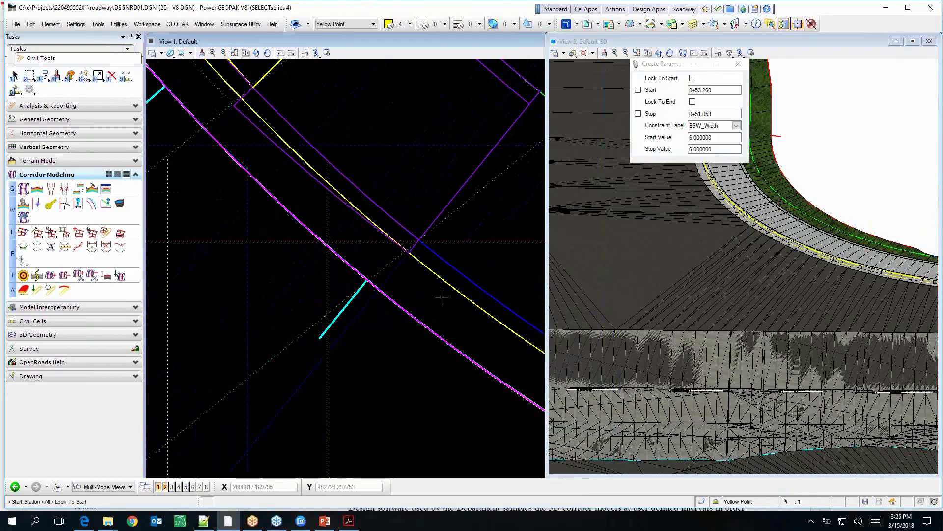
pyautogui.scroll(-2, 445, 295)
pyautogui.scroll(2, 422, 244)
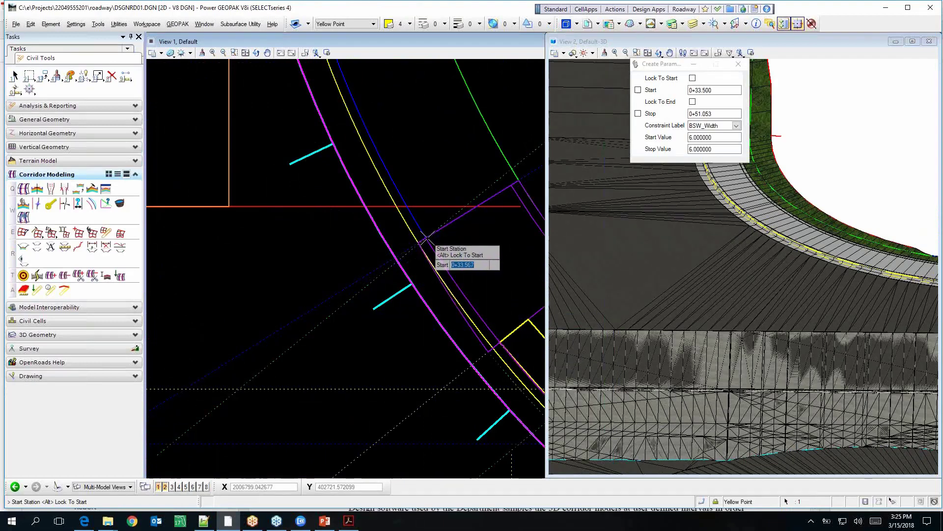
pyautogui.click(427, 237)
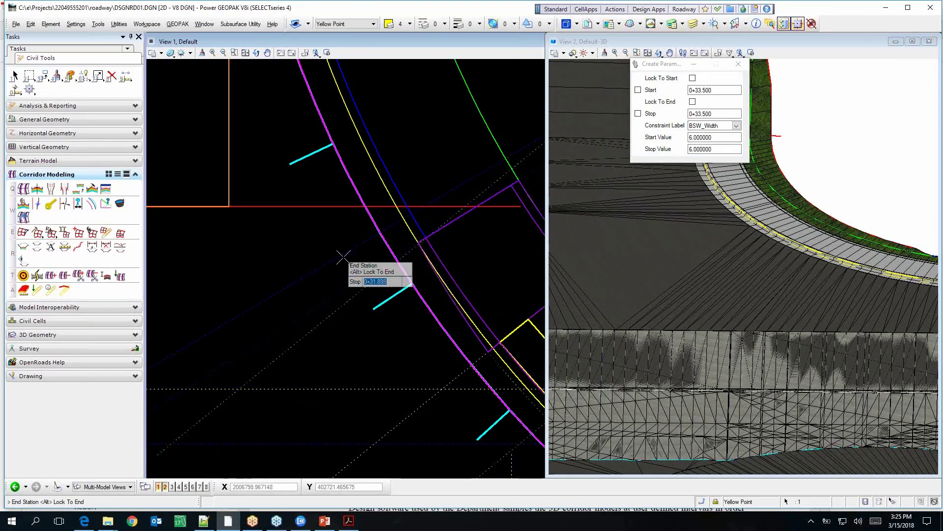
pyautogui.scroll(-2, 341, 257)
pyautogui.scroll(2, 432, 300)
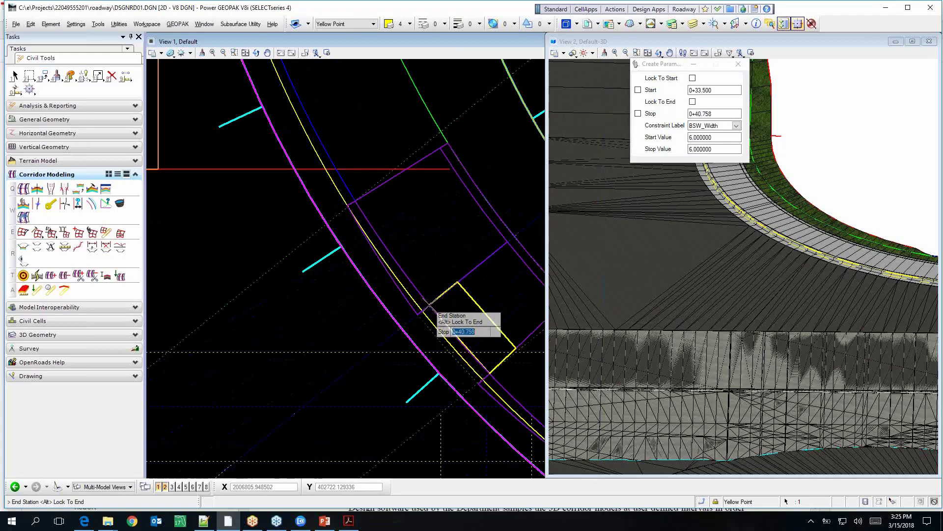
pyautogui.click(430, 303)
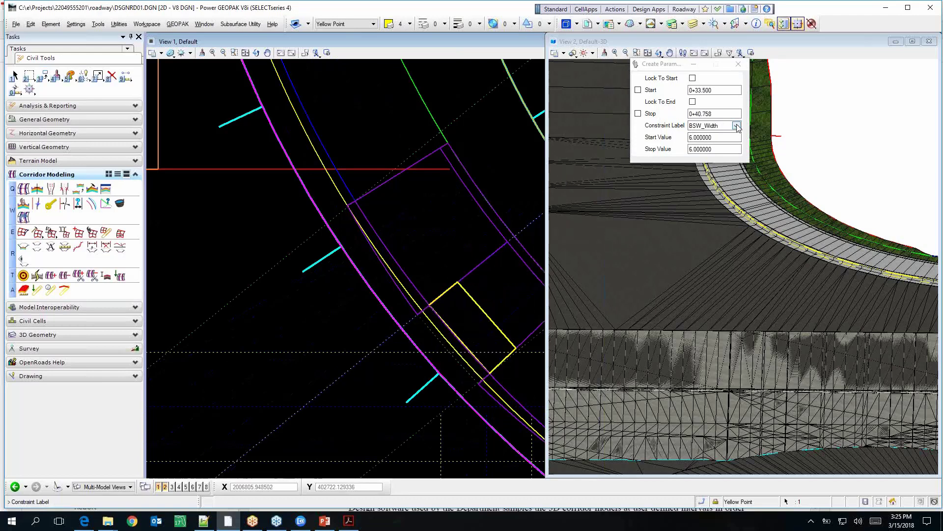
# Assign the constraint to CURB HEIGHT with start value 0.5 and stop value 0, and check the curb drop in 3D.
pyautogui.click(737, 126)
pyautogui.click(724, 169)
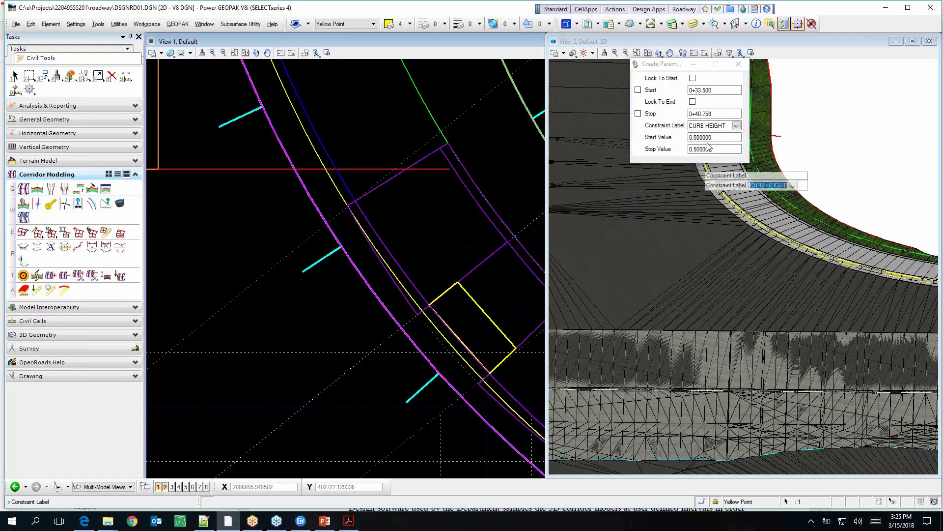
pyautogui.click(713, 149)
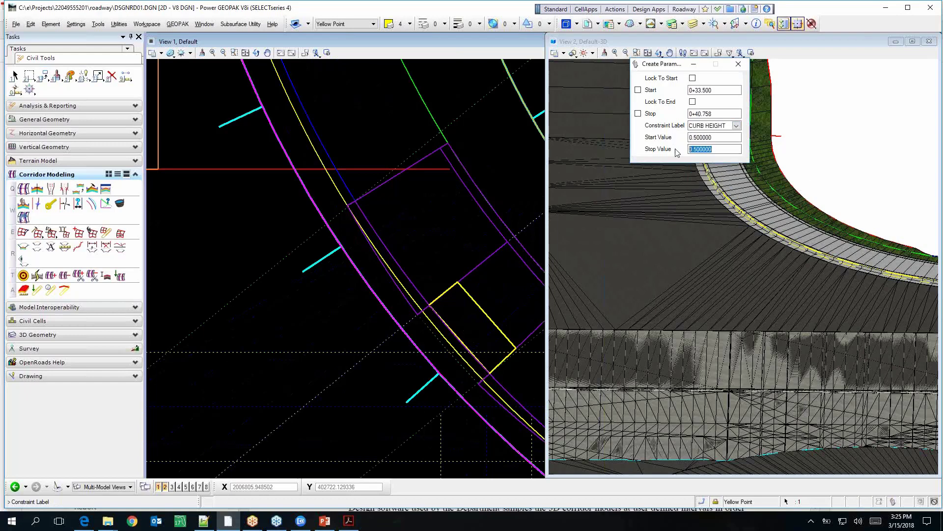
pyautogui.write('0')
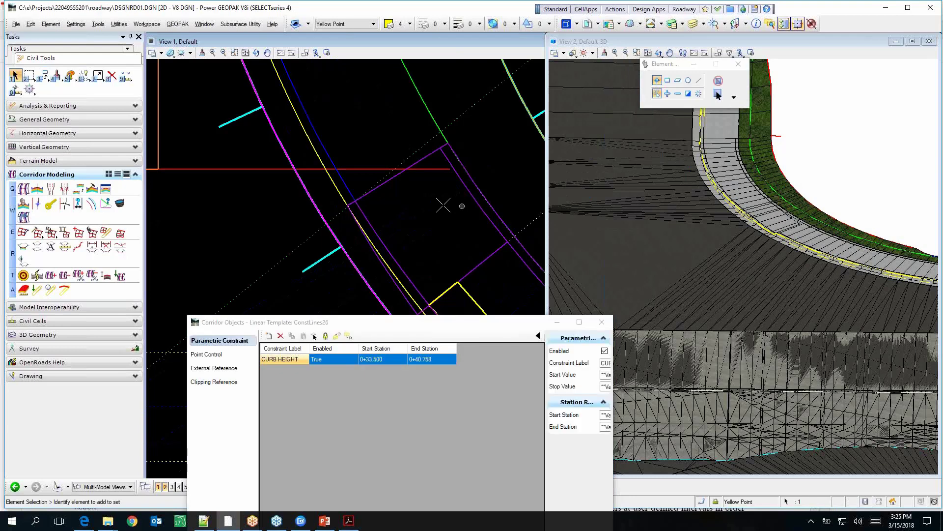
pyautogui.scroll(4, 761, 227)
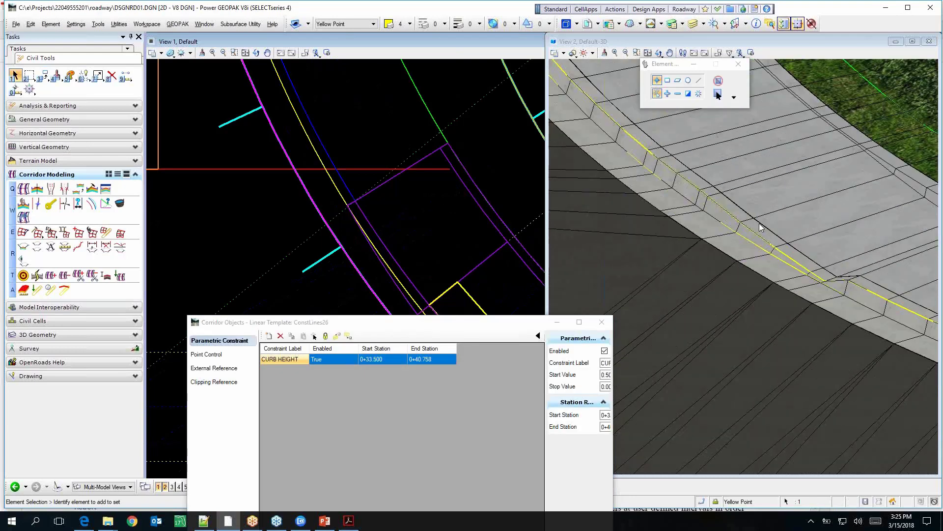
pyautogui.scroll(-2, 644, 230)
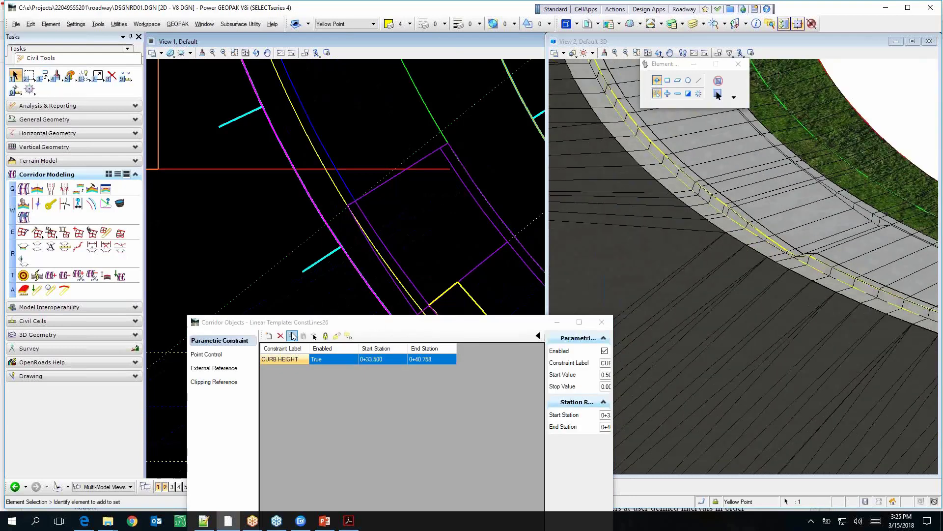
# Start a second CURB HEIGHT constraint spanning the ramp opening from station 0+40.758 to 0+45.936.
pyautogui.click(269, 336)
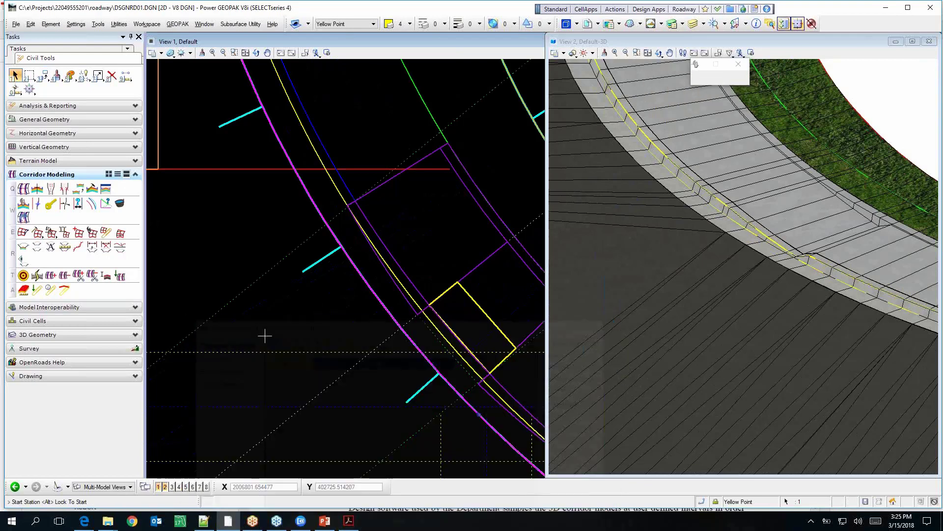
pyautogui.scroll(-2, 268, 262)
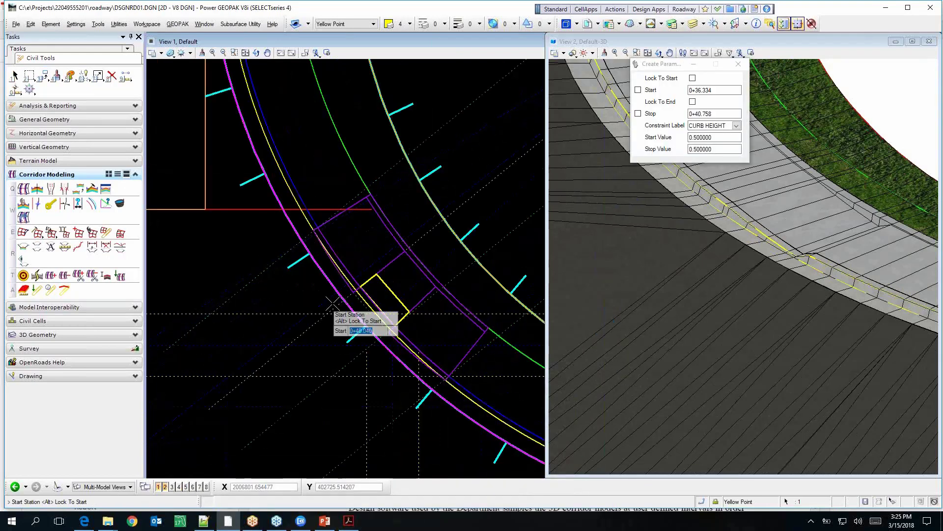
pyautogui.scroll(1, 357, 284)
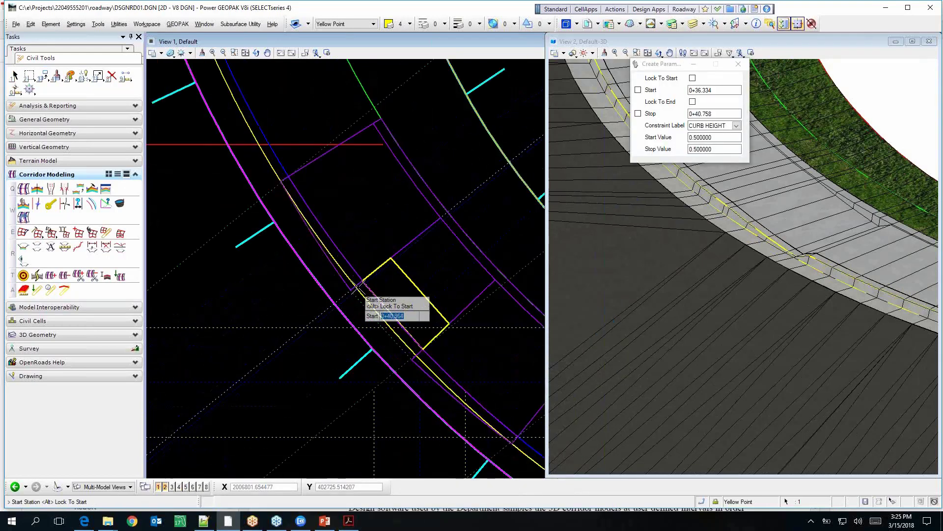
pyautogui.click(362, 280)
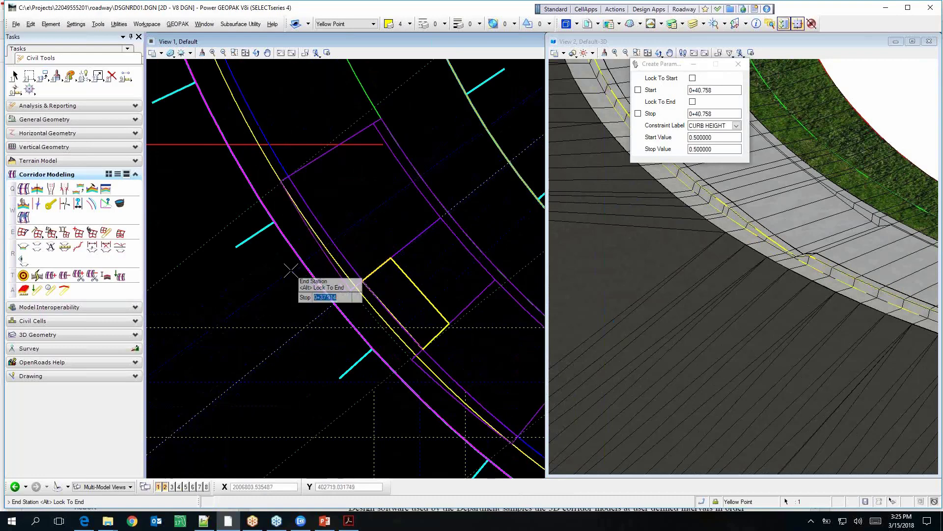
pyautogui.scroll(-1, 309, 273)
pyautogui.scroll(1, 435, 388)
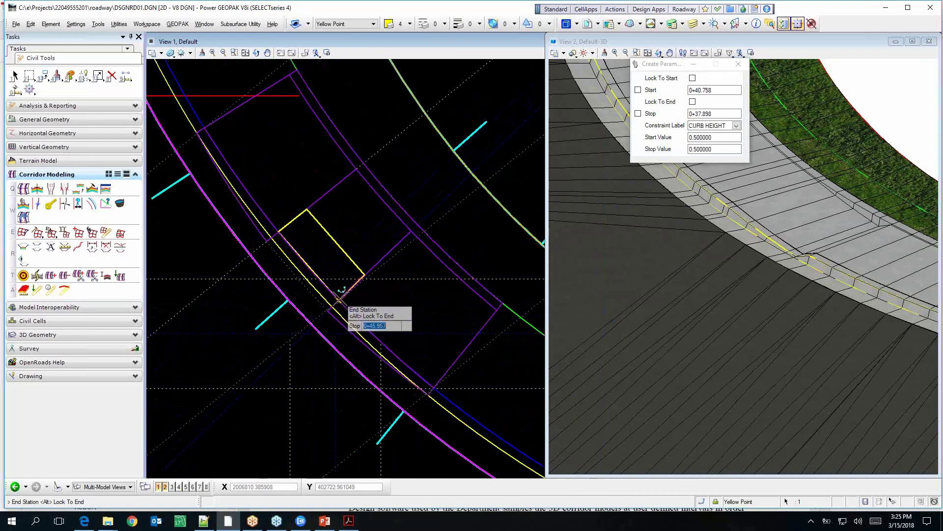
pyautogui.click(339, 298)
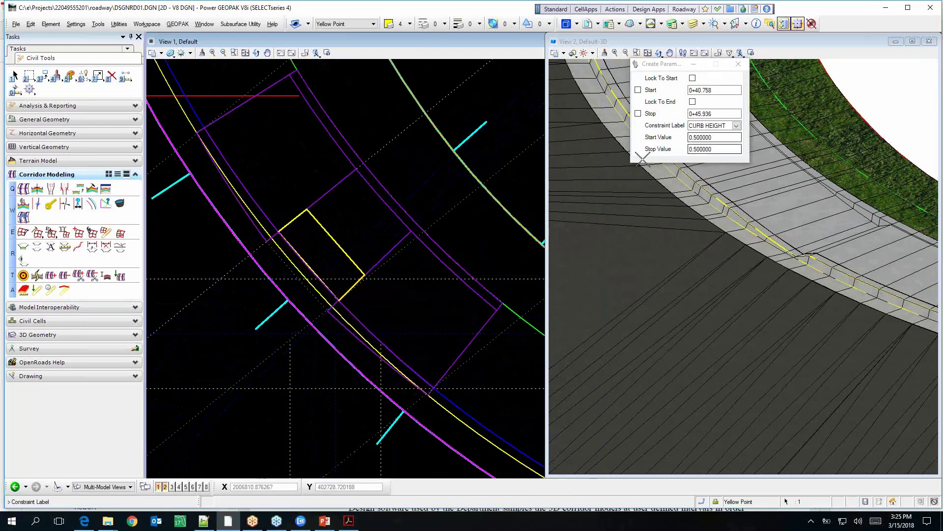
# Set both the start and stop values of the ramp opening's CURB HEIGHT constraint to 0.
pyautogui.click(631, 216)
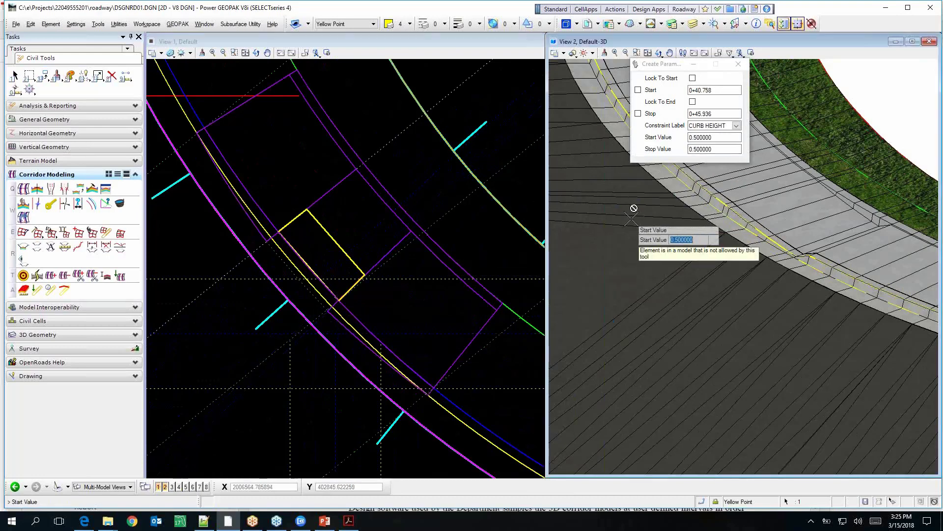
pyautogui.write('0')
pyautogui.press('Return')
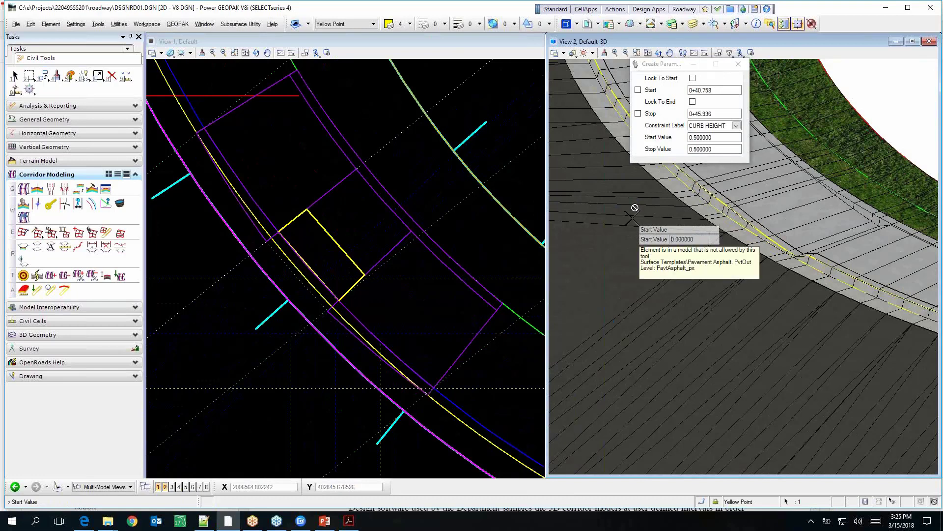
pyautogui.write('0')
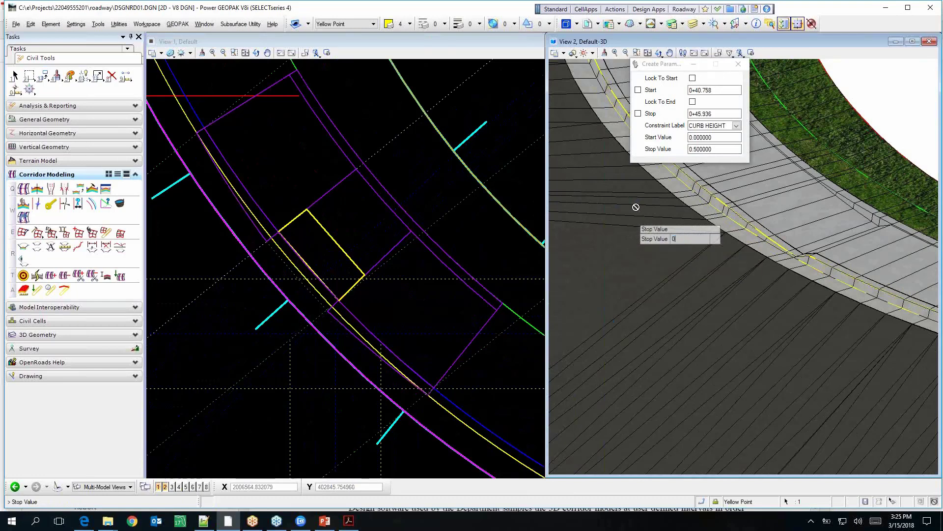
pyautogui.press('Return')
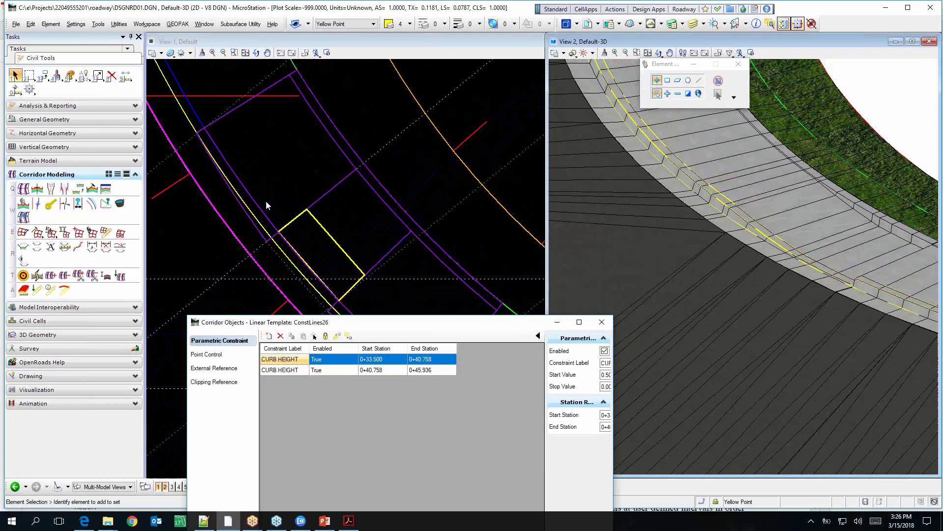
# Start a third parametric constraint spanning the ramp's far flare from station 0+45.932 to 0+53.260.
pyautogui.click(269, 337)
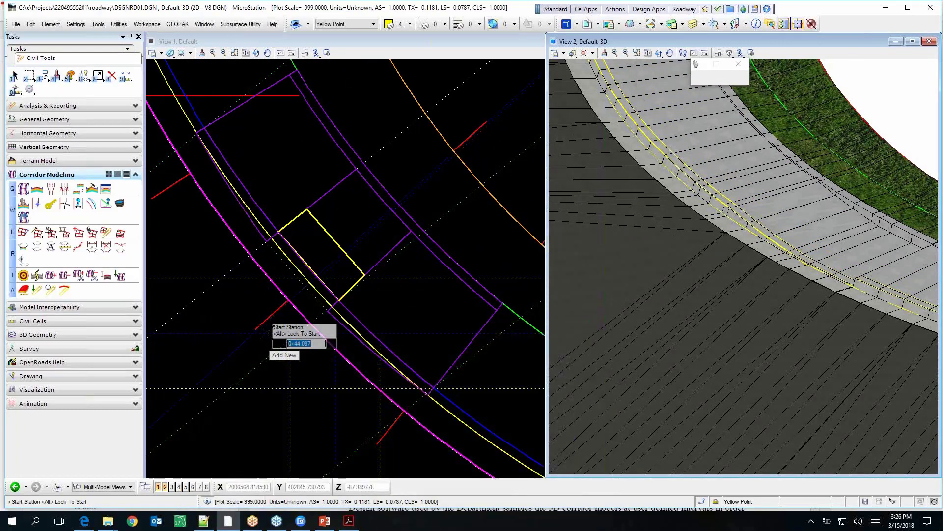
pyautogui.scroll(-2, 308, 303)
pyautogui.scroll(4, 312, 280)
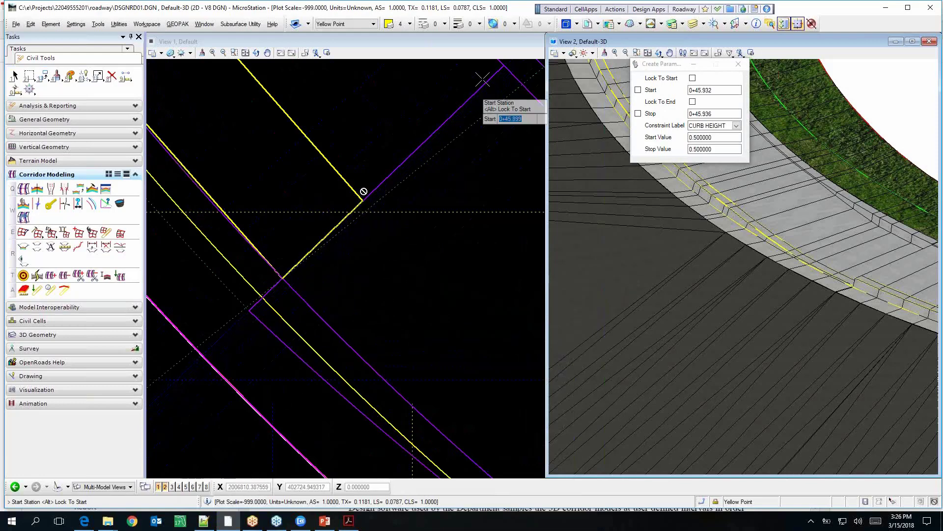
pyautogui.scroll(-2, 325, 244)
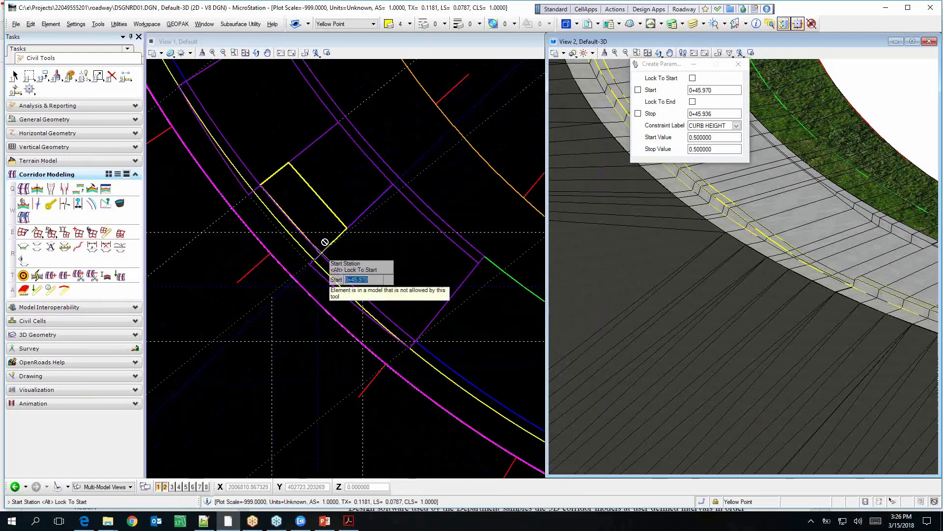
pyautogui.click(325, 244)
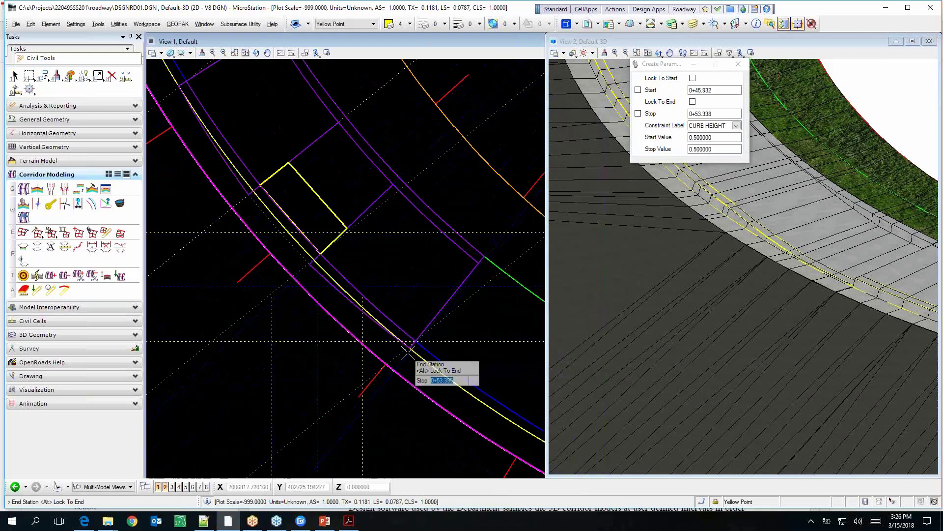
pyautogui.scroll(2, 412, 338)
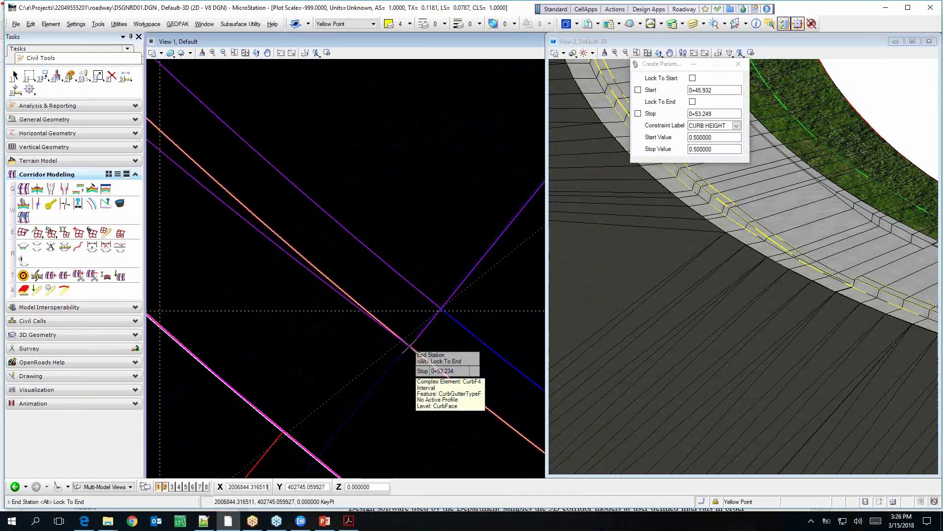
pyautogui.click(412, 342)
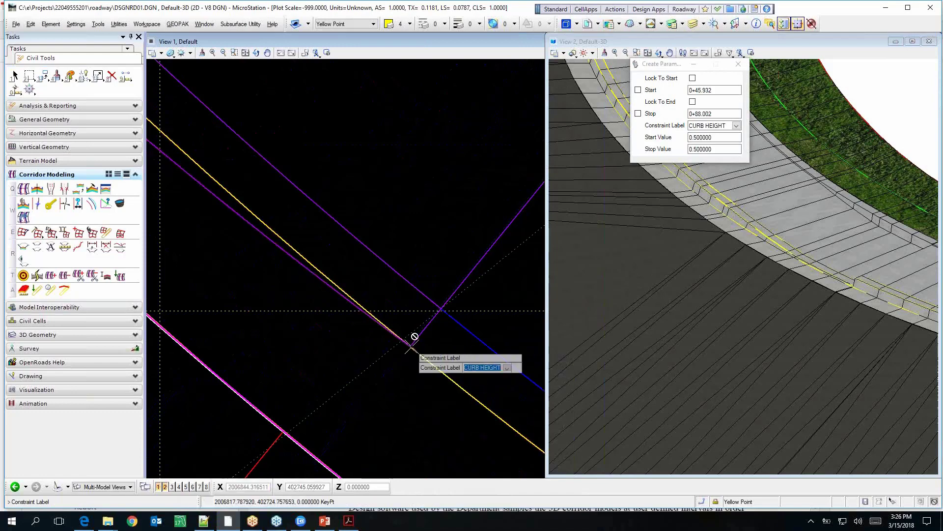
# Accept CURB HEIGHT for the far flare with start value 0 and stop value 0.5, and review the lowered curb in 3D.
pyautogui.click(398, 300)
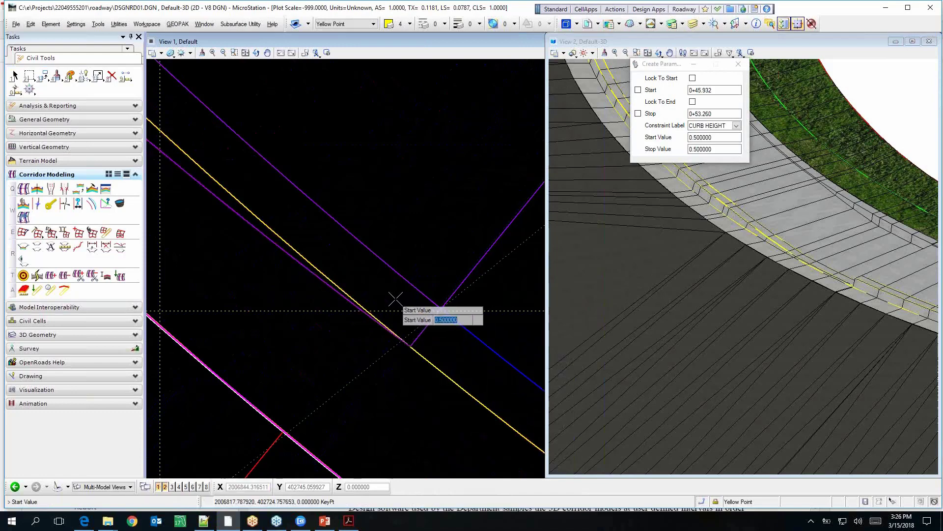
pyautogui.write('0')
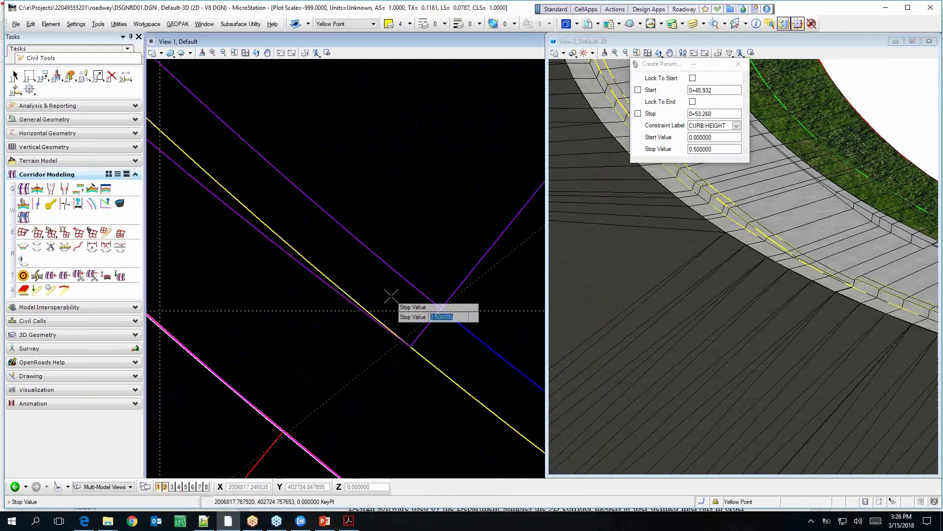
pyautogui.click(389, 296)
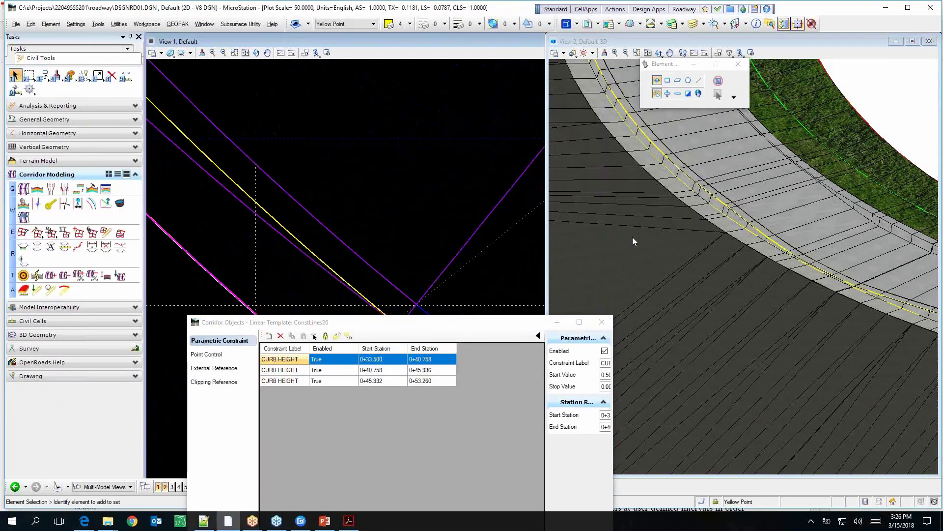
pyautogui.scroll(-2, 669, 244)
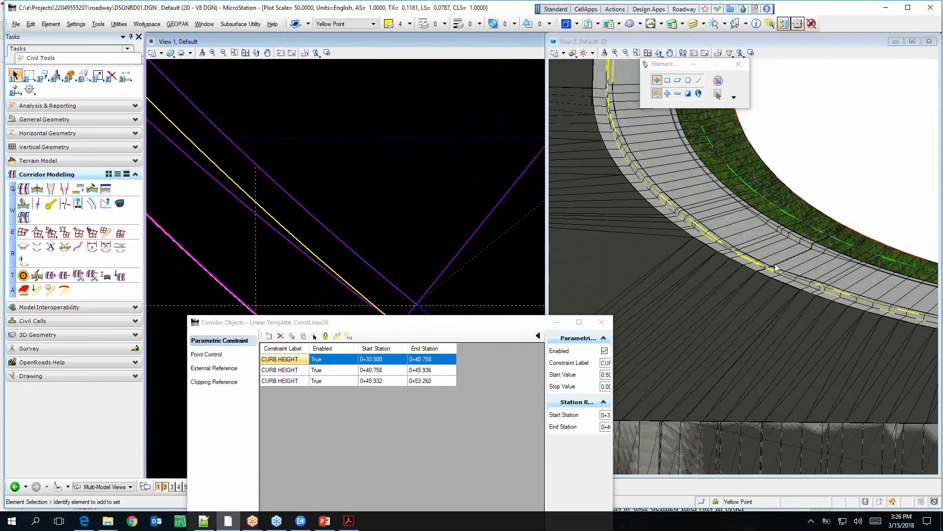
pyautogui.scroll(2, 775, 265)
pyautogui.scroll(-1, 810, 262)
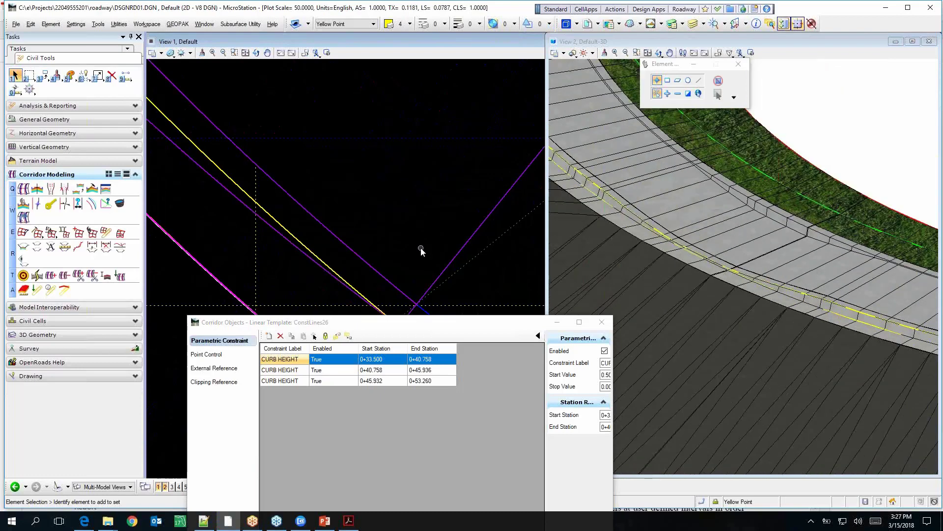
pyautogui.scroll(-2, 424, 236)
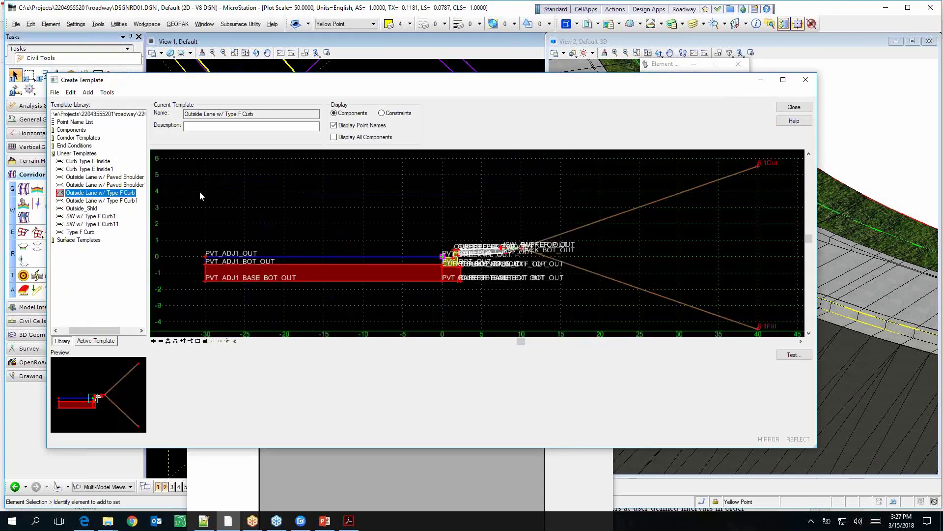
# Inspect the vertical constraint and label of point CURBTF_FACE_OUT in the linear template SW w/ Type F Curb1.
pyautogui.click(106, 218)
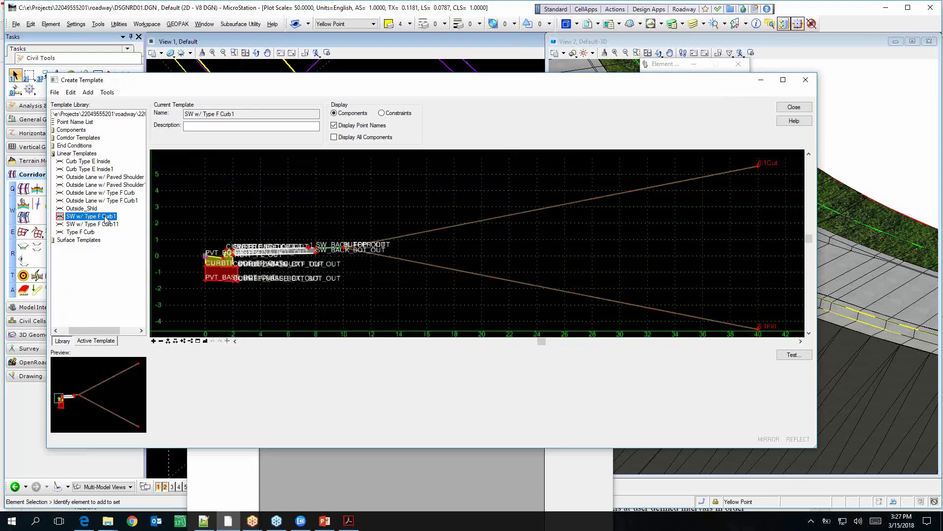
pyautogui.scroll(3, 210, 263)
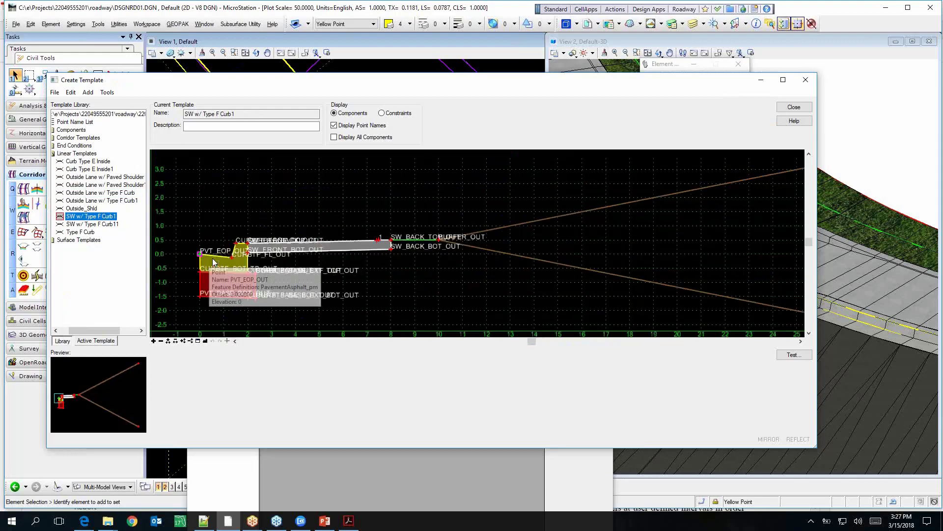
pyautogui.moveTo(241, 241)
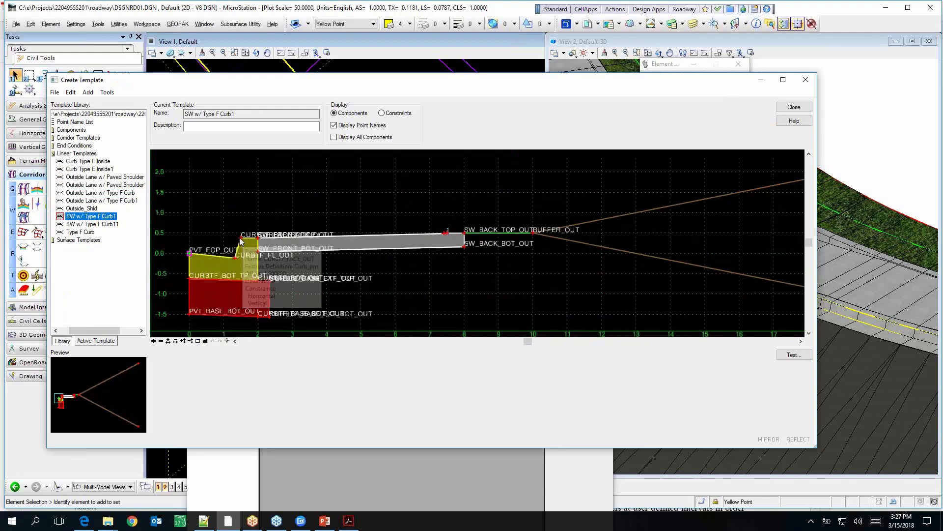
pyautogui.doubleClick(241, 239)
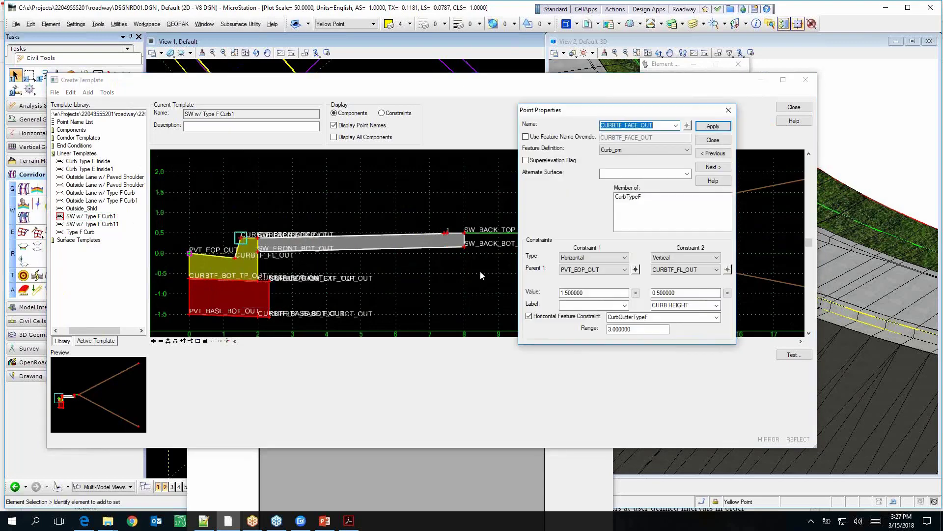
pyautogui.click(680, 293)
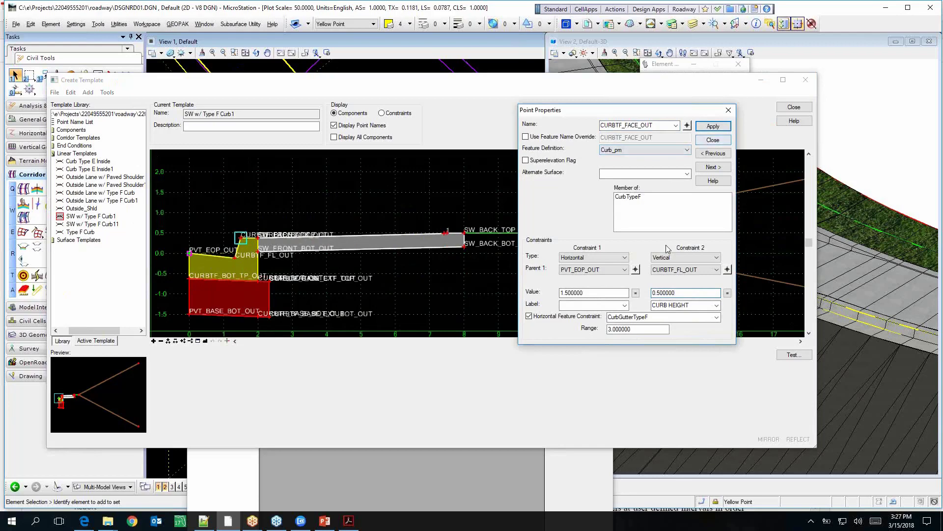
pyautogui.click(659, 305)
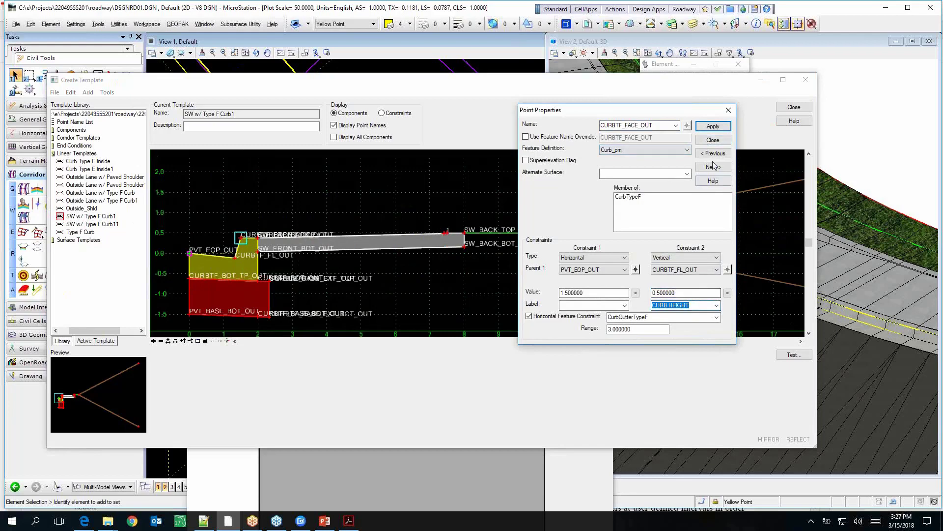
pyautogui.click(713, 139)
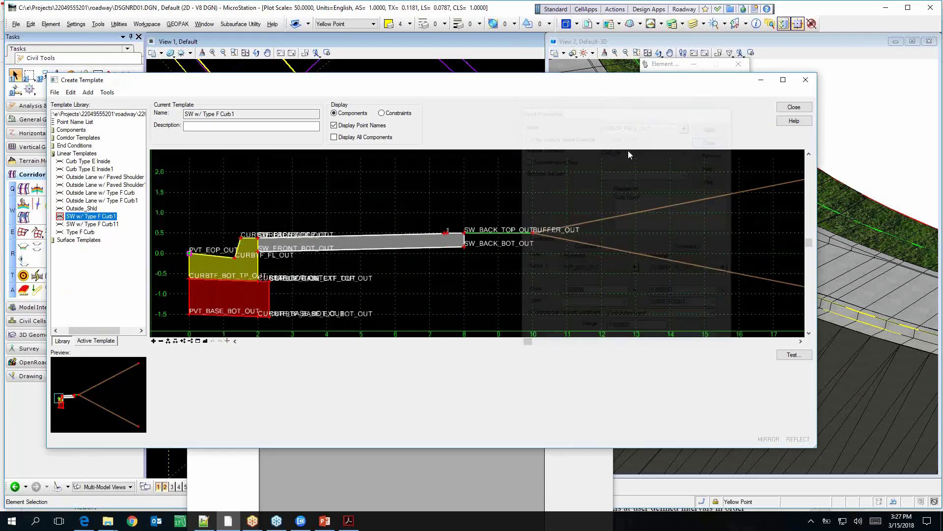
# Load the SR61 corridor template and inspect the vector-offset constraint and label of the median curb point LT_PVT_EOP_IN1.
pyautogui.doubleClick(73, 138)
pyautogui.doubleClick(73, 154)
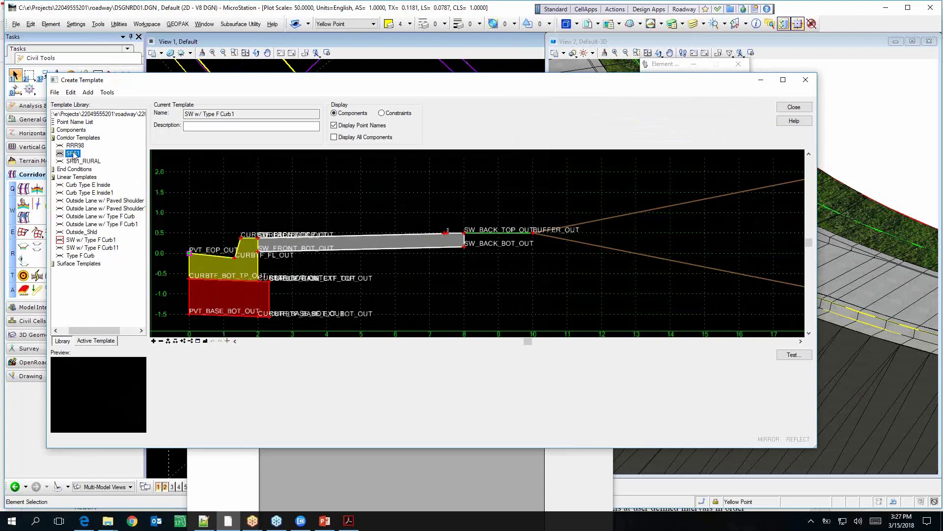
pyautogui.scroll(6, 432, 258)
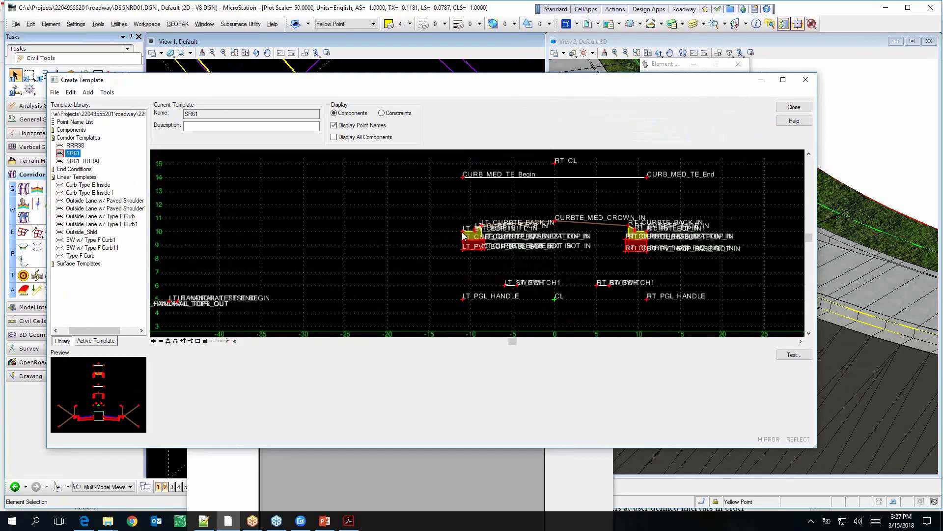
pyautogui.scroll(6, 460, 233)
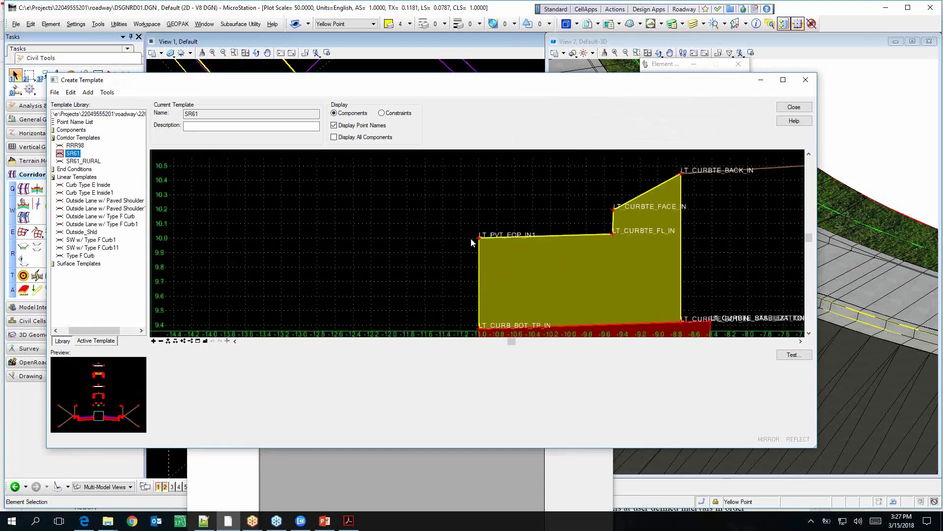
pyautogui.scroll(-2, 442, 234)
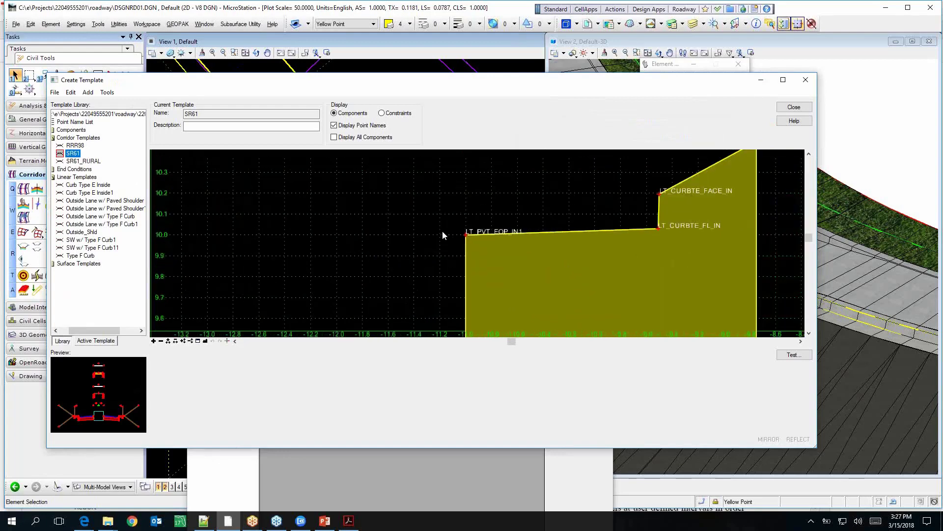
pyautogui.scroll(2, 465, 233)
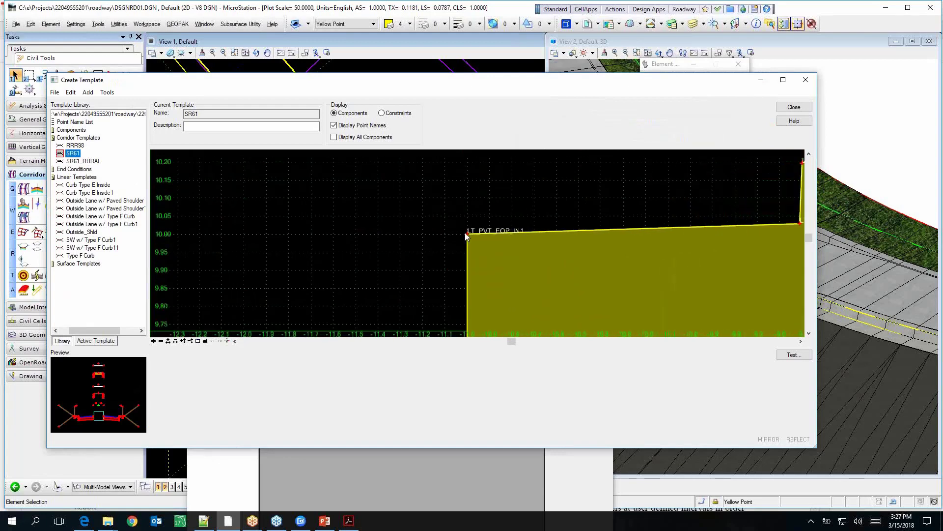
pyautogui.moveTo(465, 234)
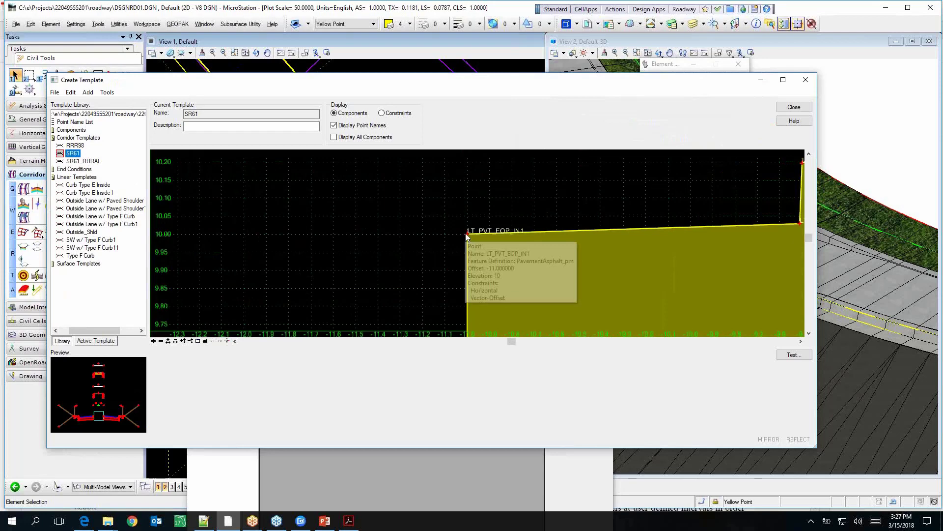
pyautogui.doubleClick(466, 234)
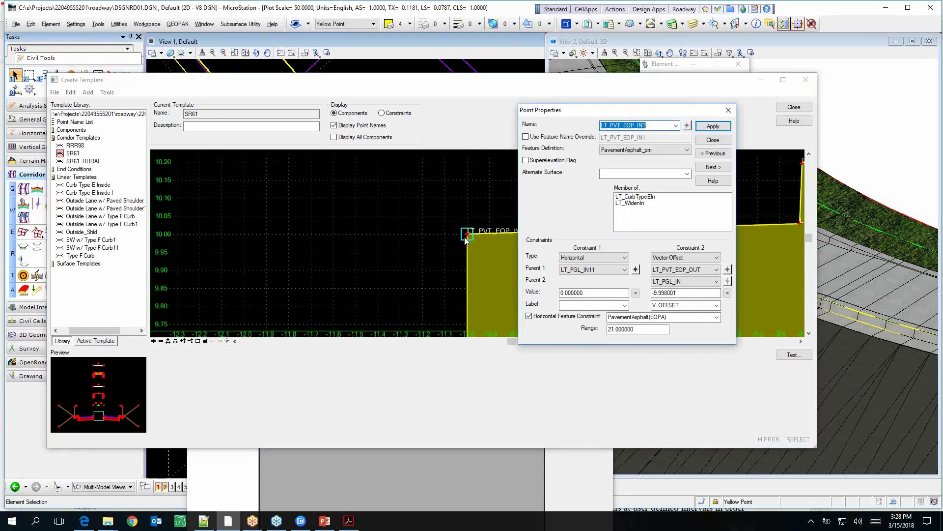
pyautogui.doubleClick(679, 305)
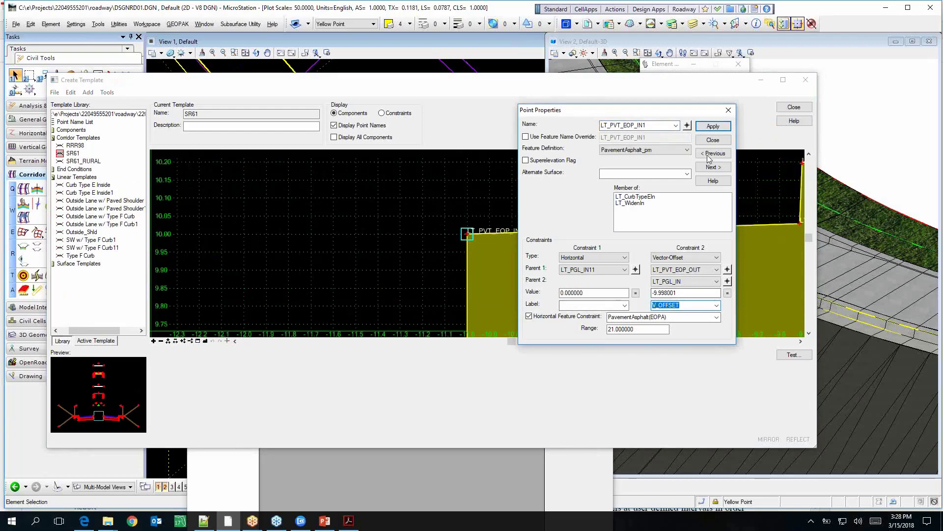
pyautogui.click(713, 140)
# Hide the point names in the SR61 template, examine its median curbs against the inside pavement edges, and close the template editor.
pyautogui.scroll(-2, 462, 190)
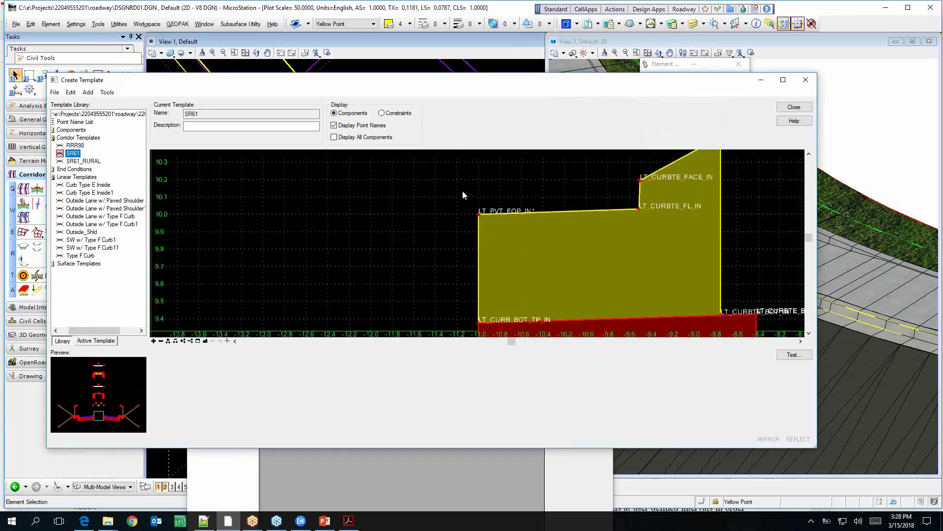
pyautogui.scroll(-4, 463, 194)
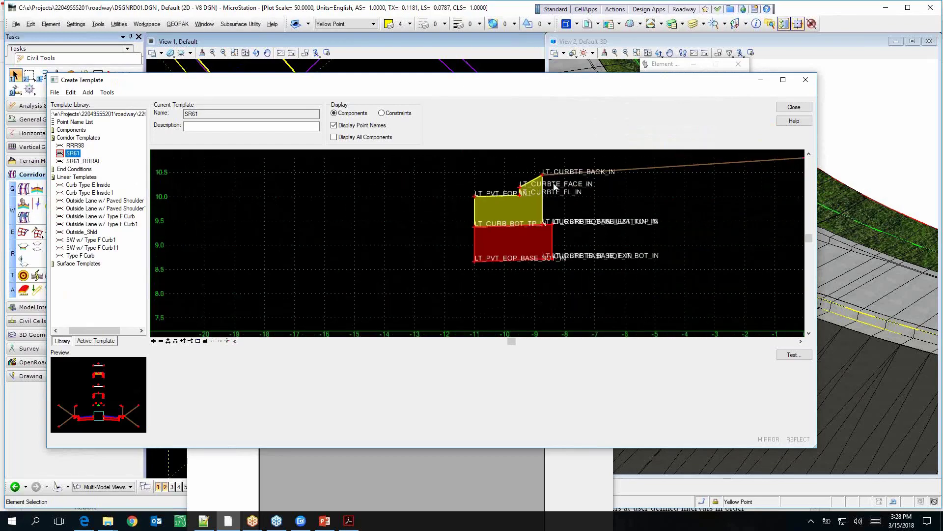
pyautogui.scroll(-5, 554, 186)
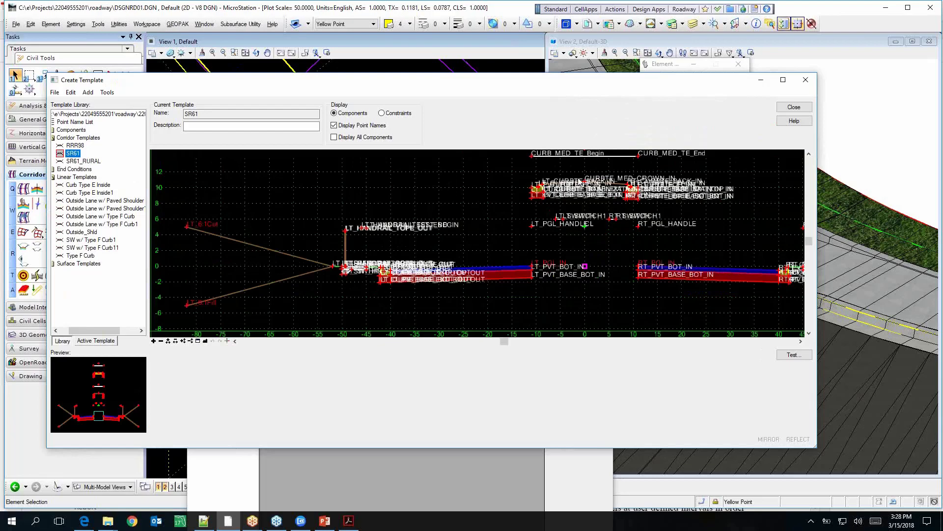
pyautogui.click(345, 125)
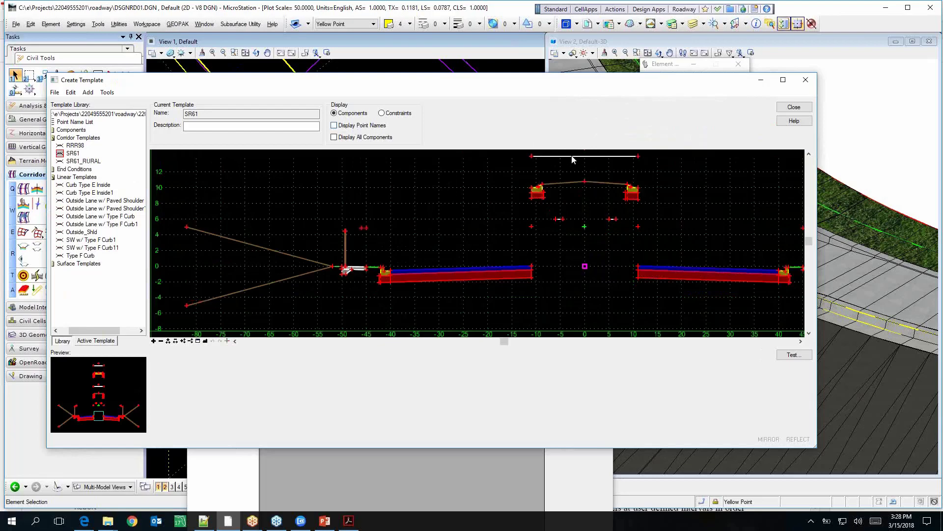
pyautogui.moveTo(573, 159)
pyautogui.moveTo(534, 272)
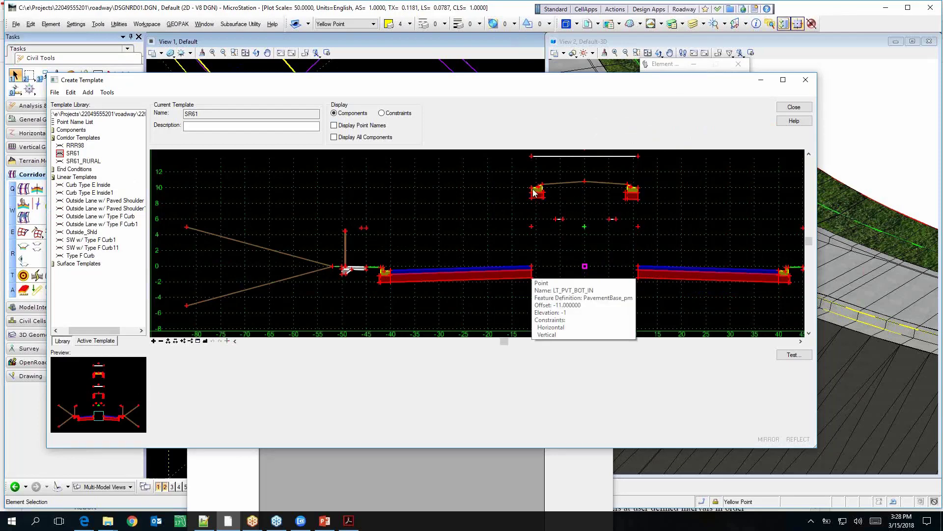
pyautogui.moveTo(534, 192)
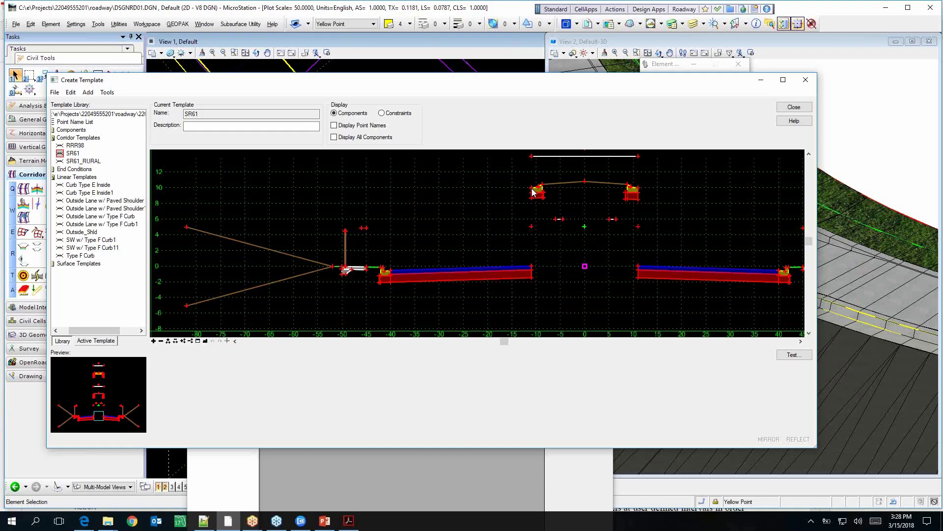
pyautogui.click(781, 107)
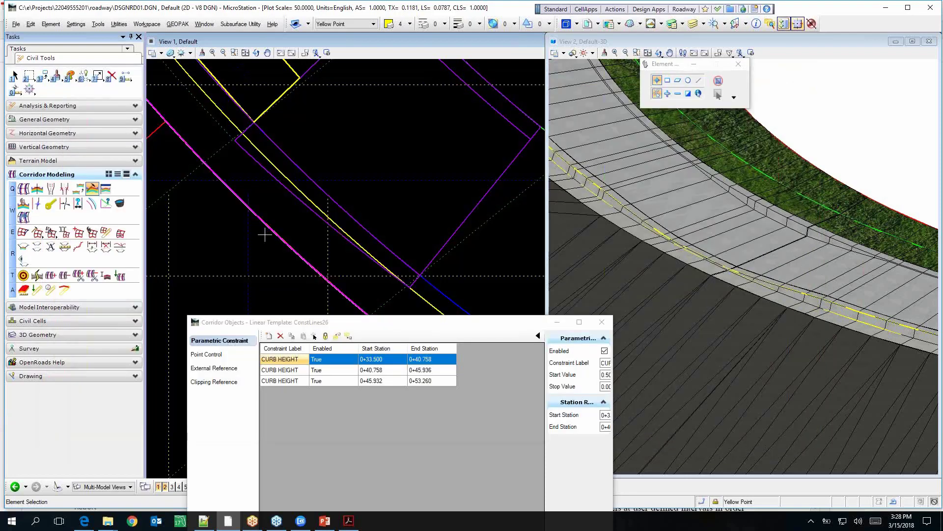
# Draw a near-vertical white dashed construction line about 22.16 long across the other curb return, close to its end.
pyautogui.scroll(-3, 326, 141)
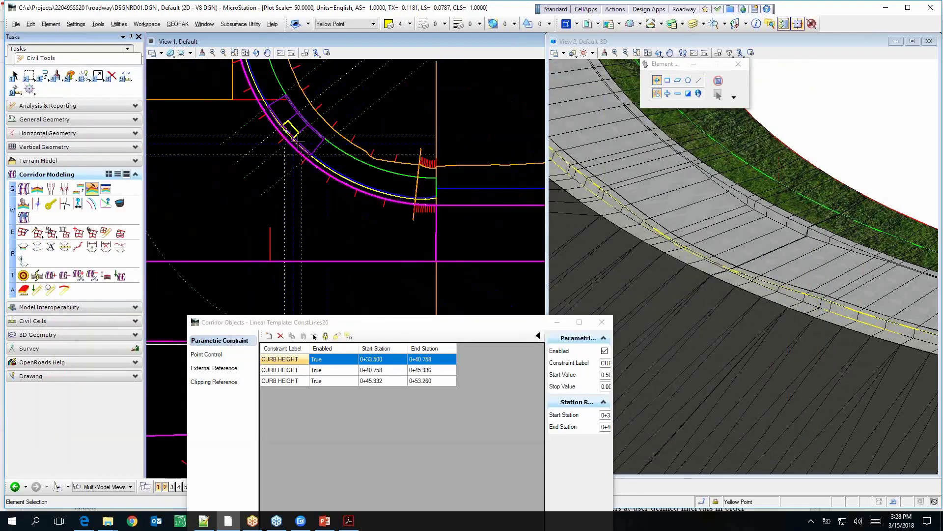
pyautogui.scroll(3, 389, 190)
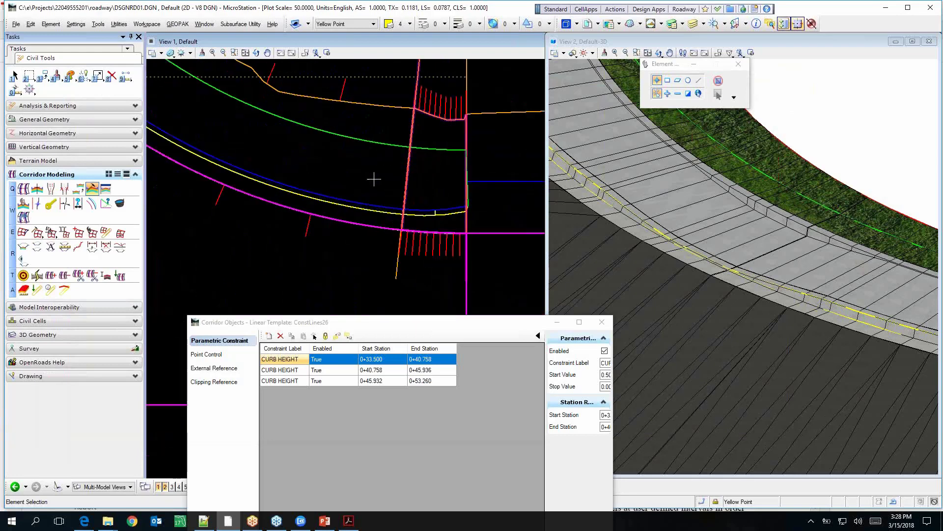
pyautogui.scroll(-3, 384, 171)
pyautogui.scroll(3, 393, 202)
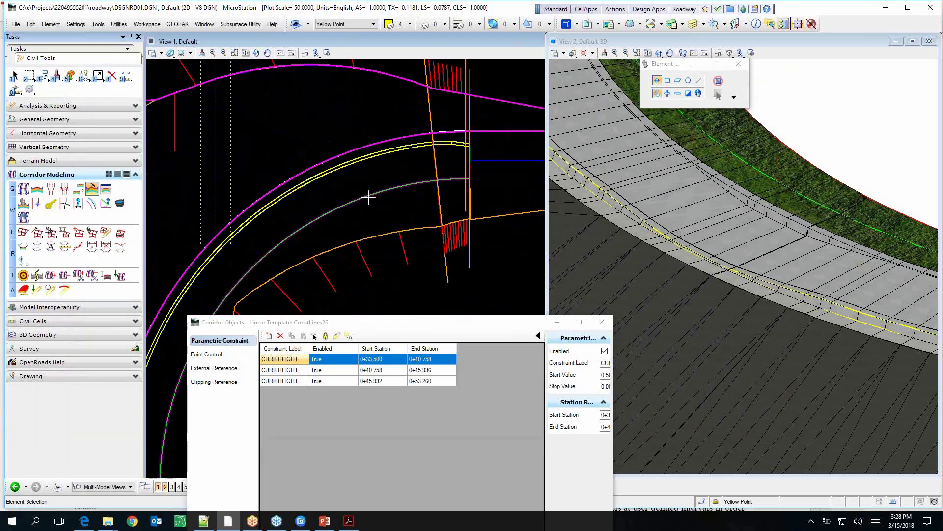
pyautogui.click(48, 134)
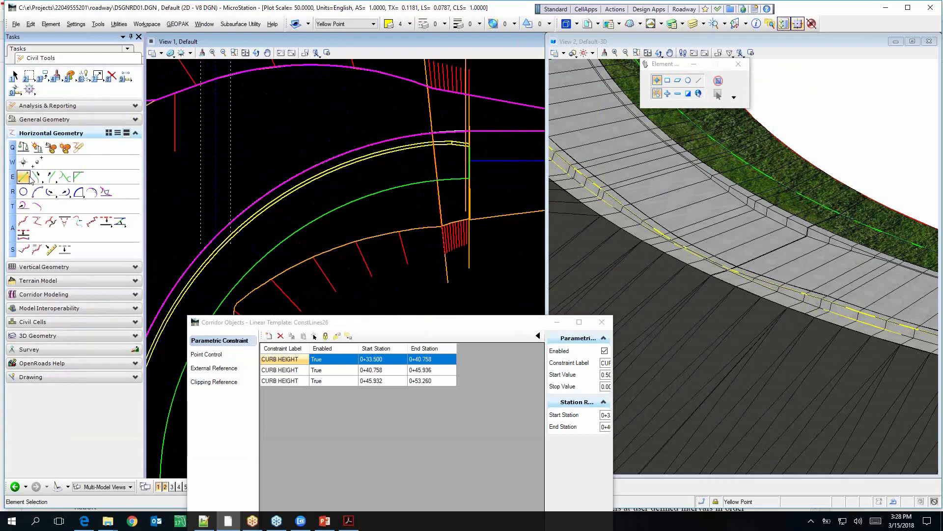
pyautogui.click(30, 179)
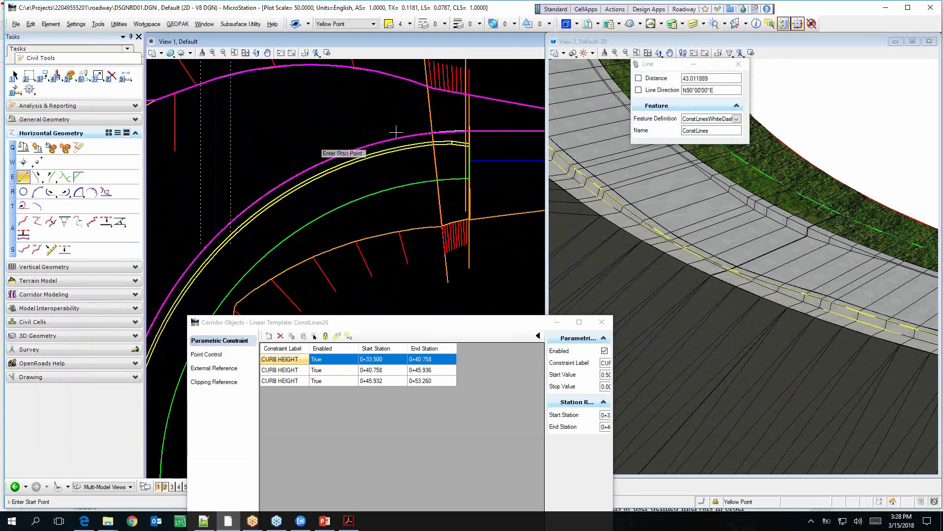
pyautogui.click(384, 222)
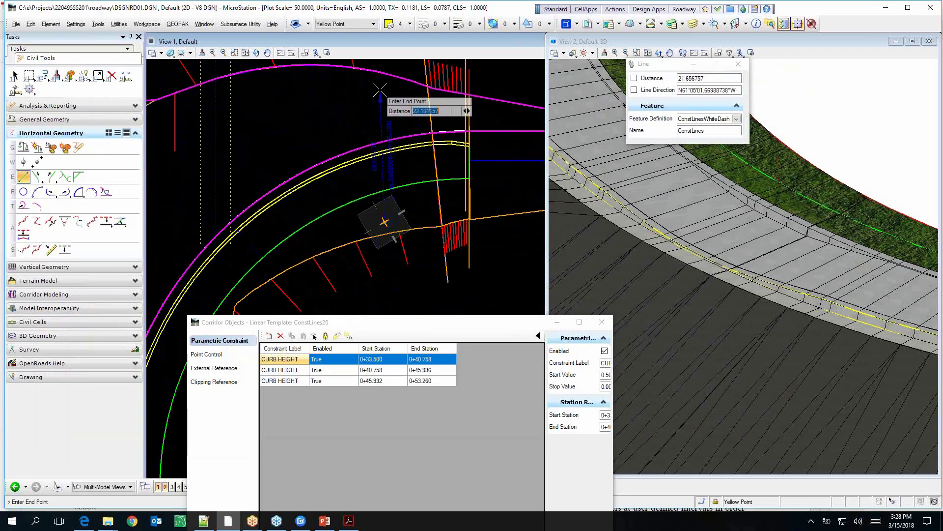
pyautogui.click(383, 96)
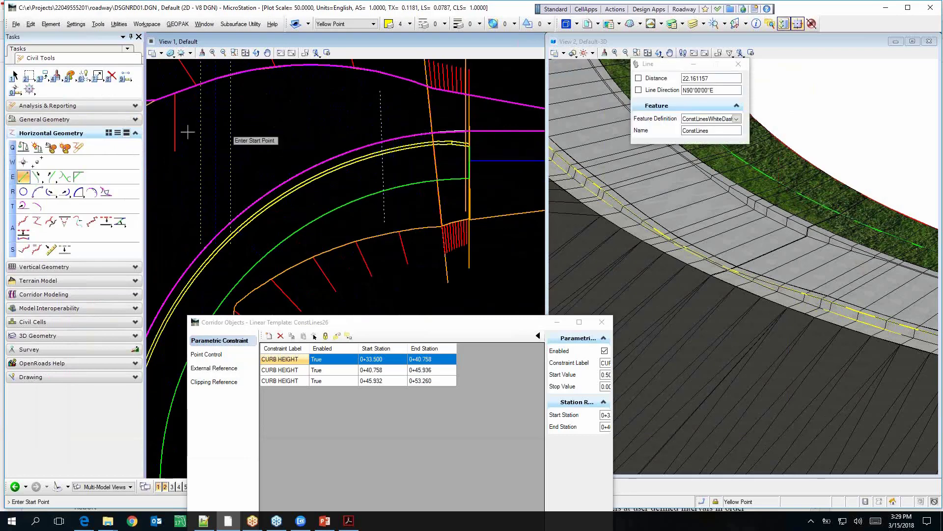
# Start placing a civil cell and pick the CR-D(L) curb ramp from FDOT_SidewalkCurbRamps.dgnlib.
pyautogui.click(63, 323)
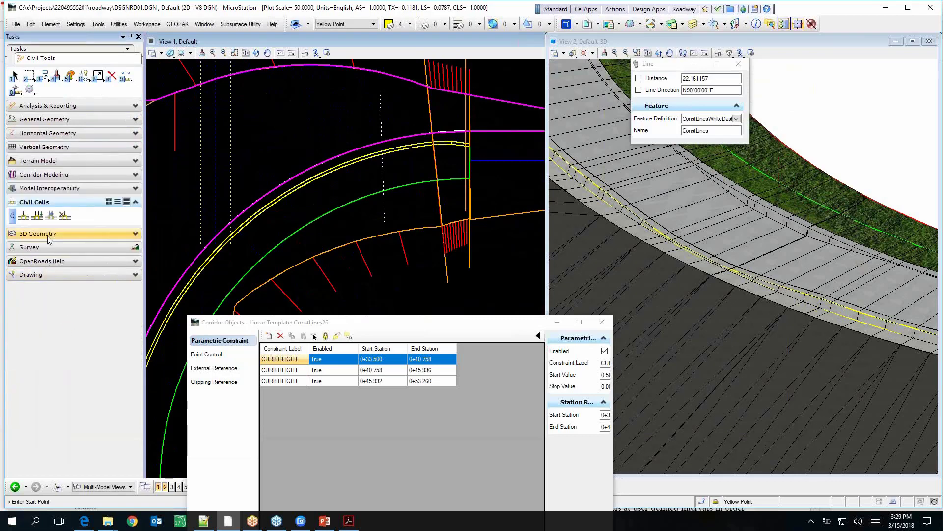
pyautogui.click(37, 216)
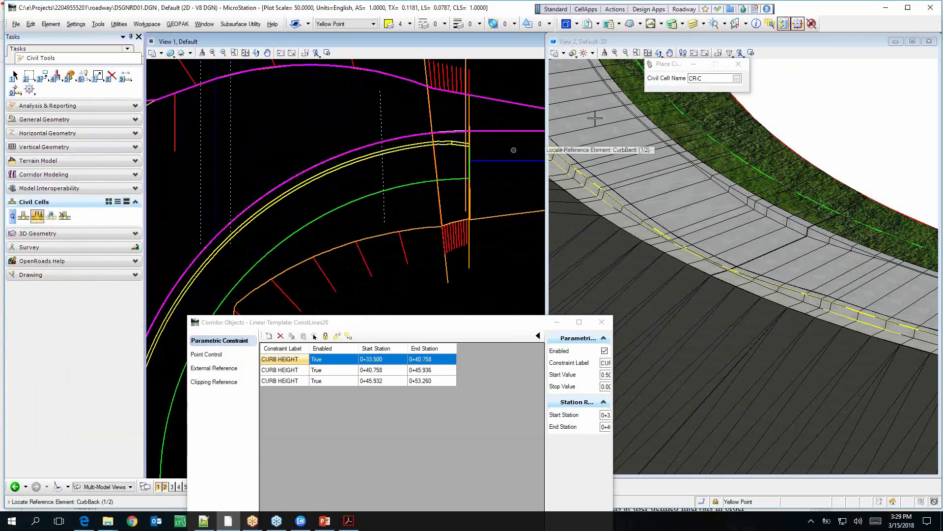
pyautogui.click(737, 78)
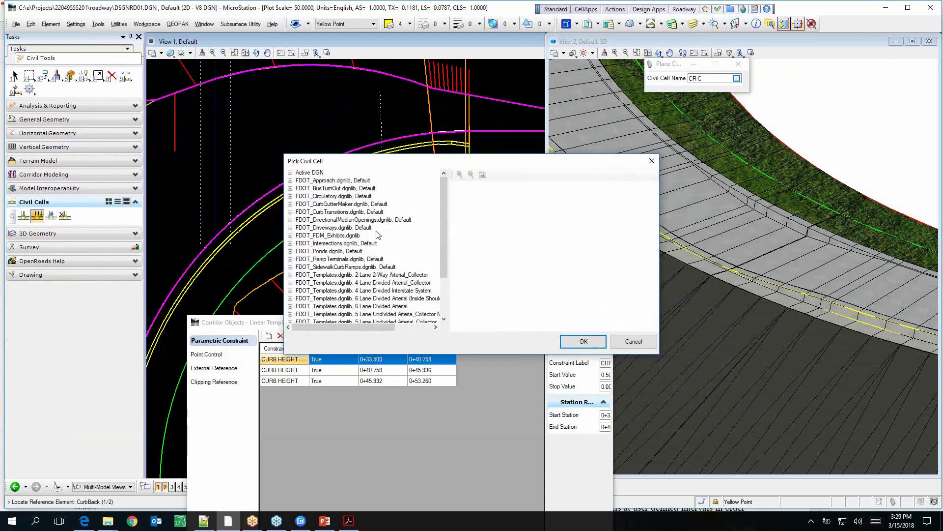
pyautogui.click(290, 267)
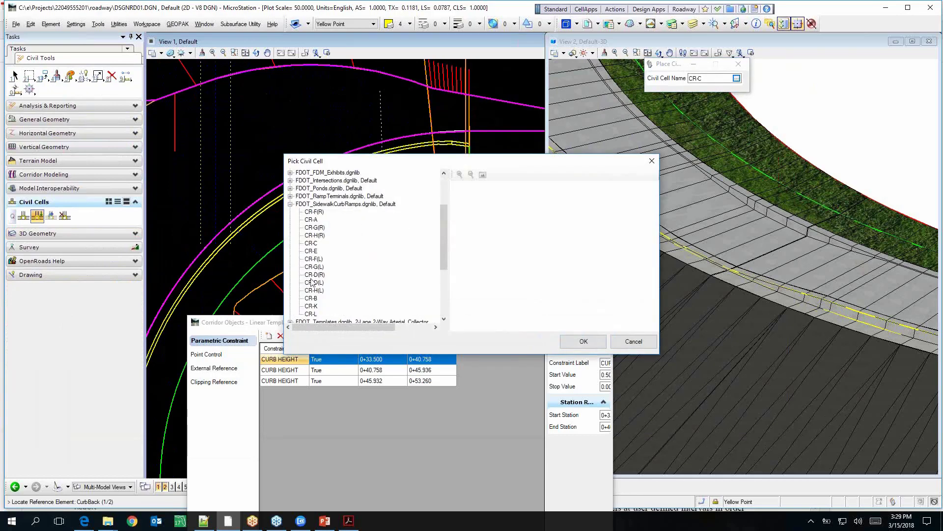
pyautogui.click(317, 260)
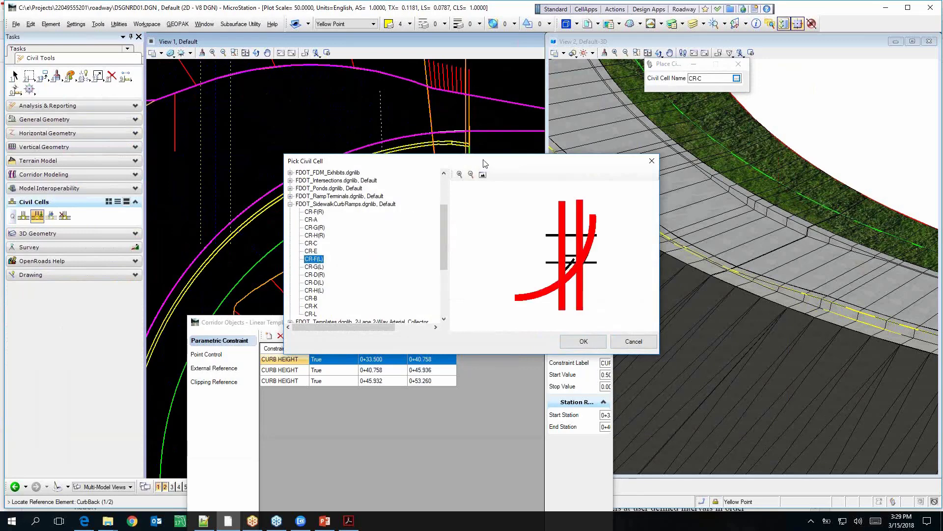
pyautogui.moveTo(484, 163); pyautogui.dragTo(641, 163)
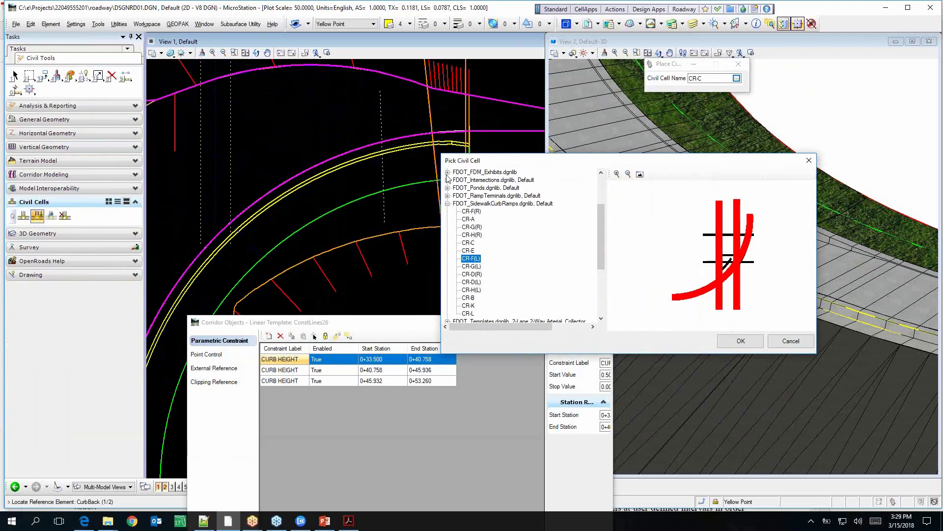
pyautogui.click(472, 276)
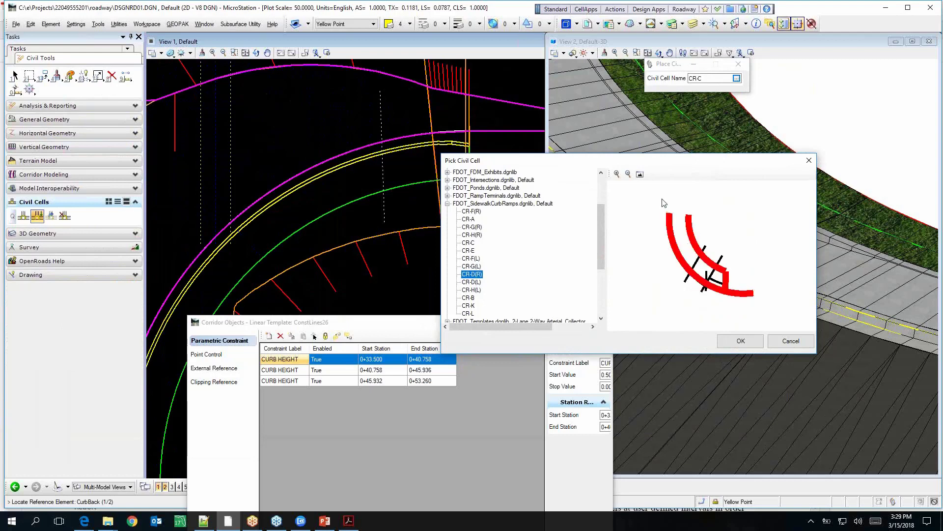
pyautogui.moveTo(680, 164); pyautogui.dragTo(705, 207)
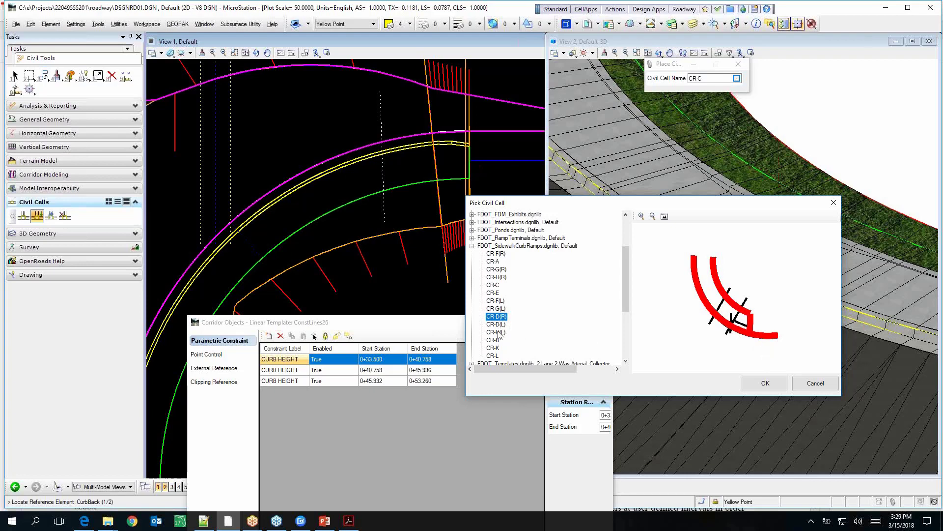
pyautogui.press('Down')
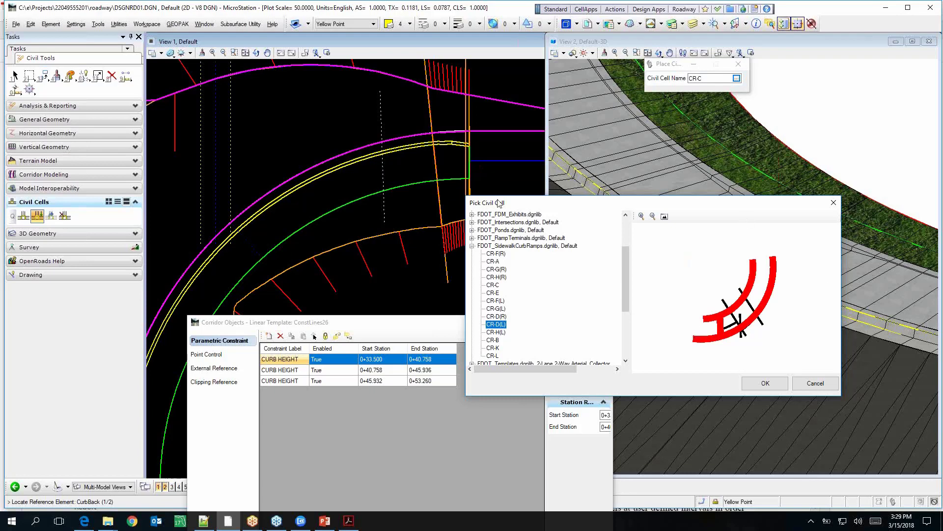
pyautogui.click(759, 384)
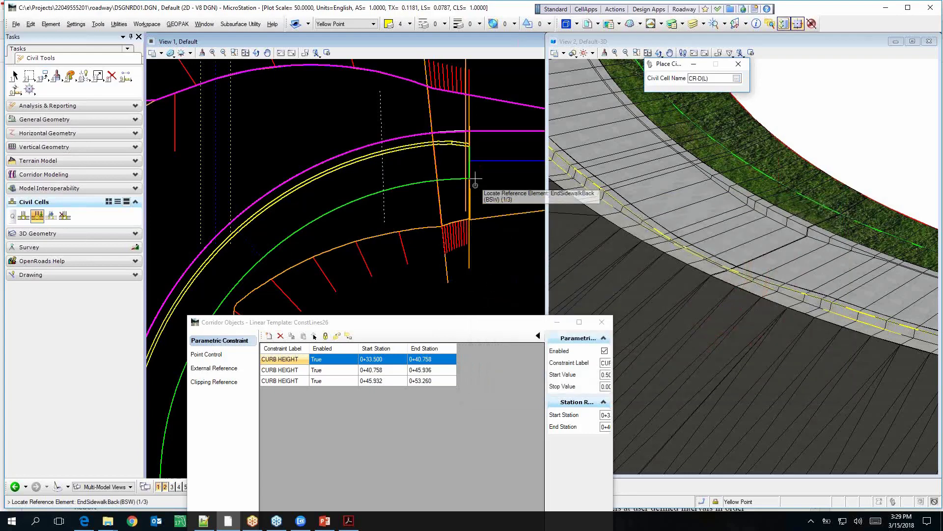
# Try placing the CR-D(L) ramp at the curb return's end, referencing its end-of-sidewalk line, curb back and sidewalk back.
pyautogui.scroll(2, 469, 175)
pyautogui.scroll(2, 468, 176)
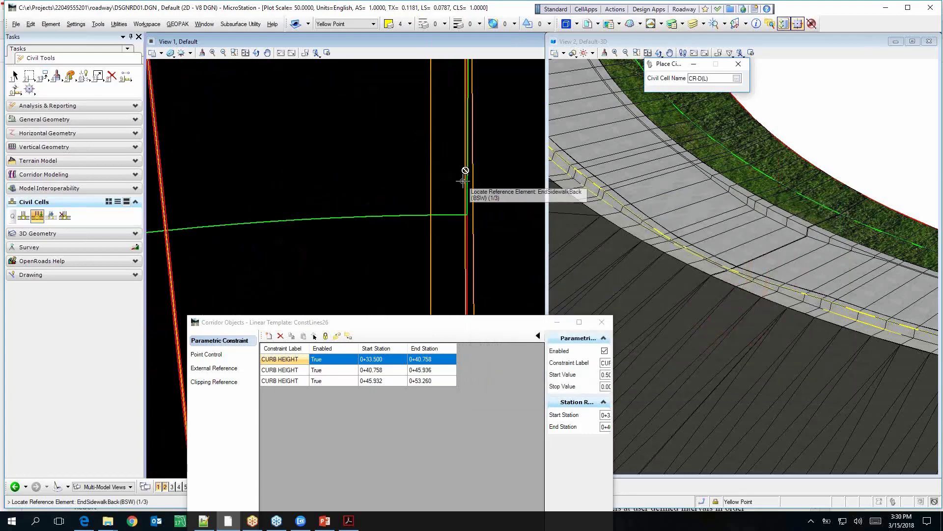
pyautogui.click(468, 183)
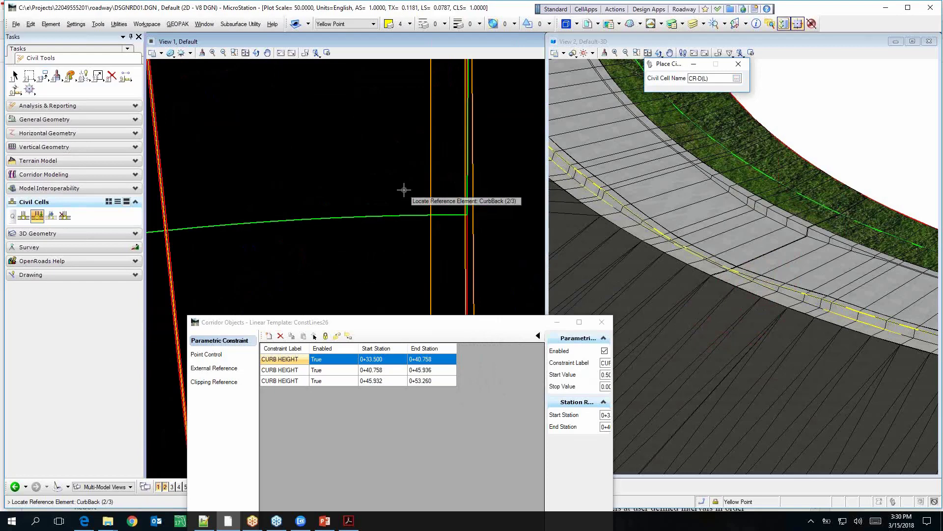
pyautogui.scroll(-2, 428, 241)
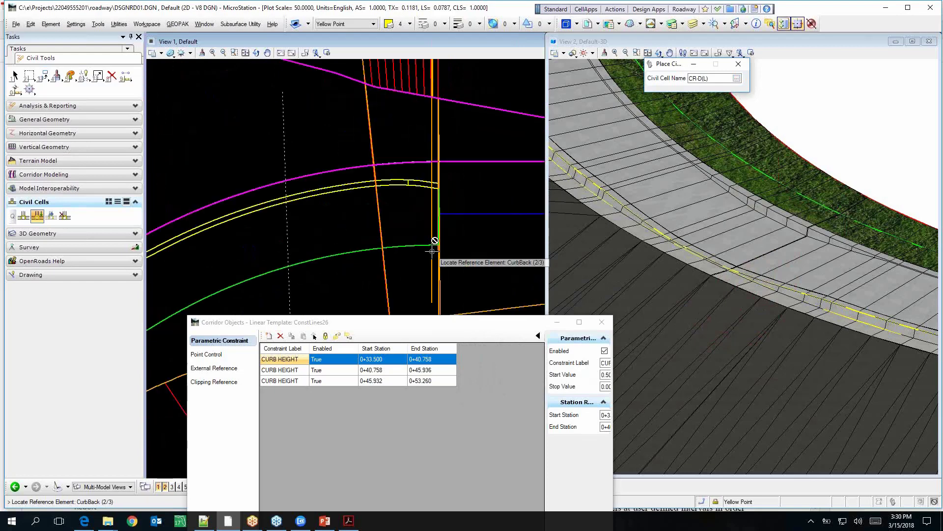
pyautogui.click(390, 186)
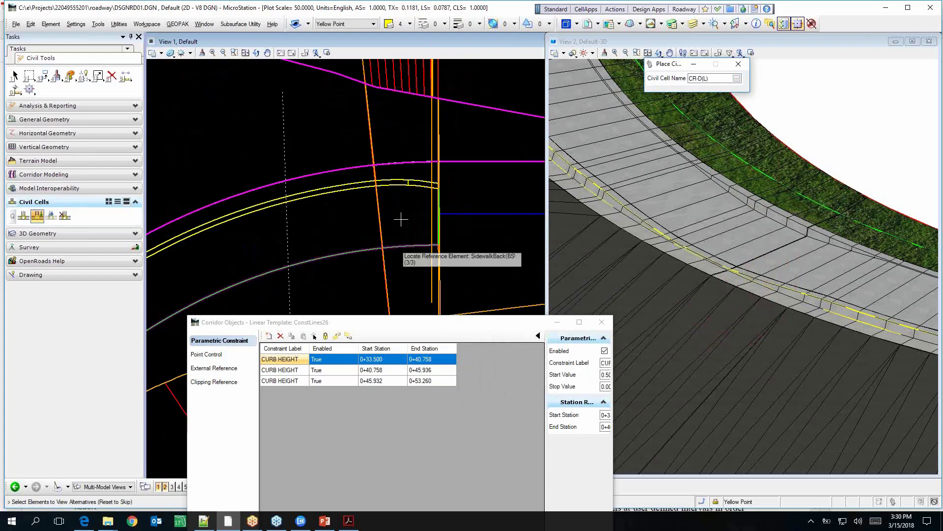
pyautogui.click(400, 219)
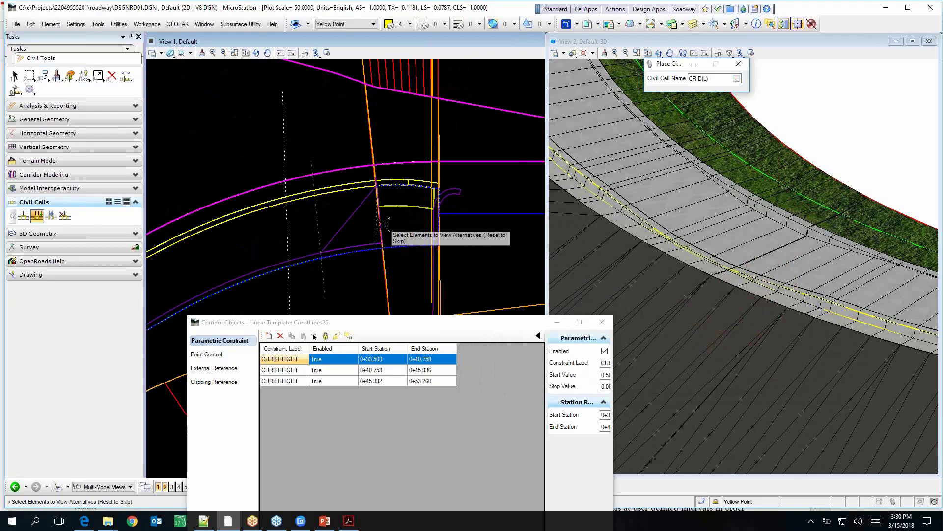
pyautogui.click(423, 183)
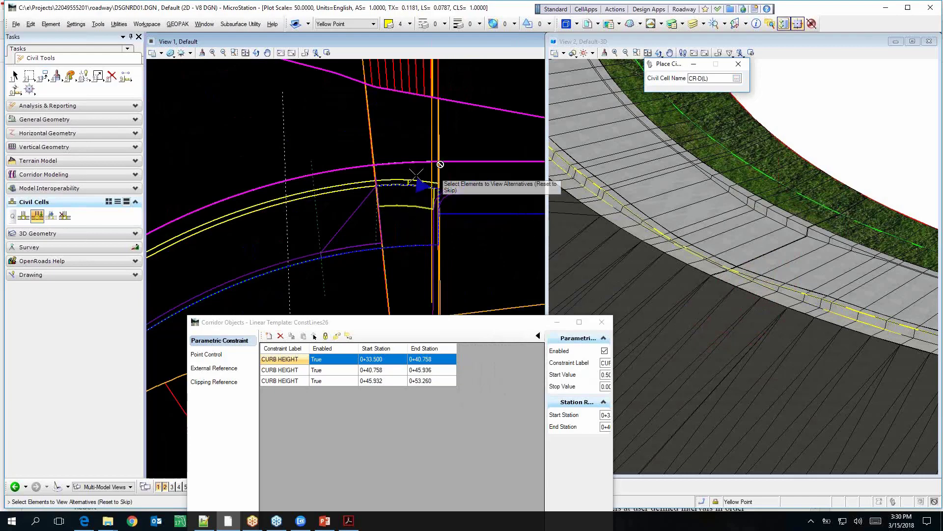
pyautogui.rightClick(405, 223)
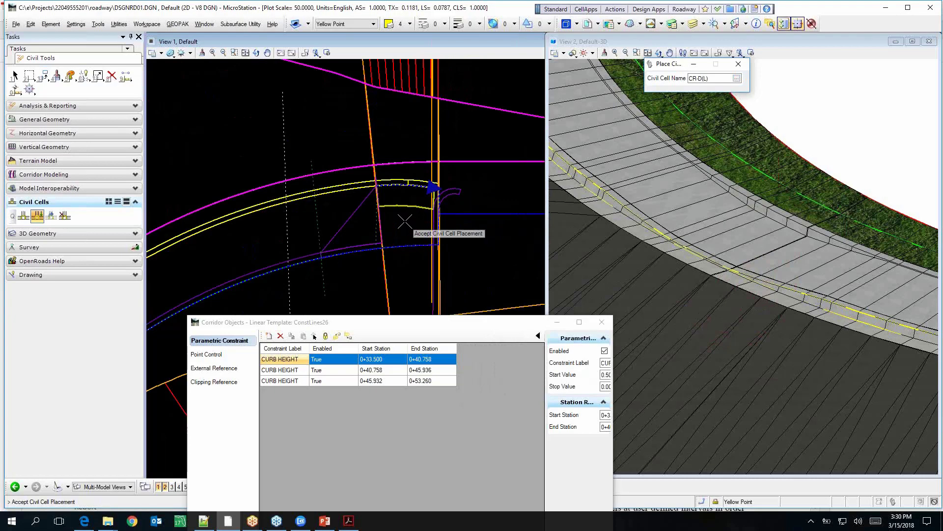
pyautogui.click(404, 221)
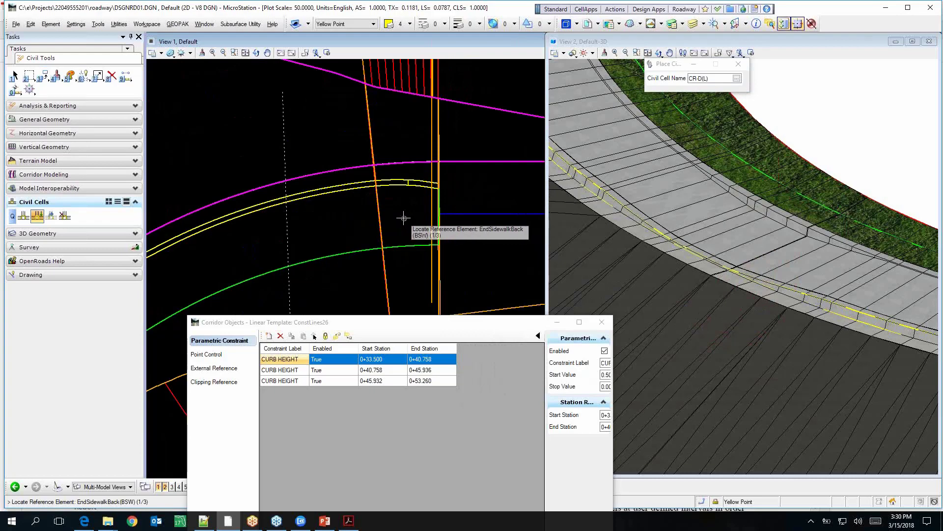
# Try placing the CR-D(L) ramp with the white dashed construction line as end of sidewalk, plus the curb back and sidewalk back.
pyautogui.click(286, 235)
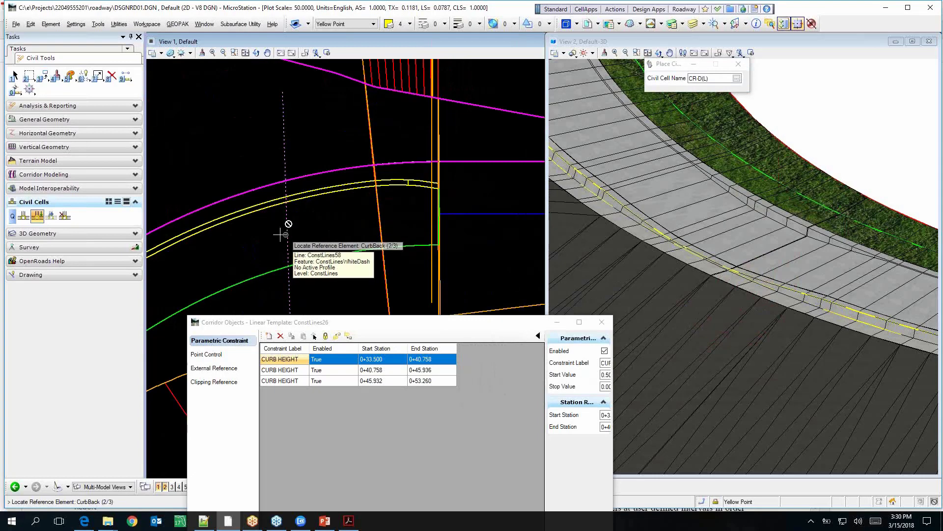
pyautogui.click(268, 209)
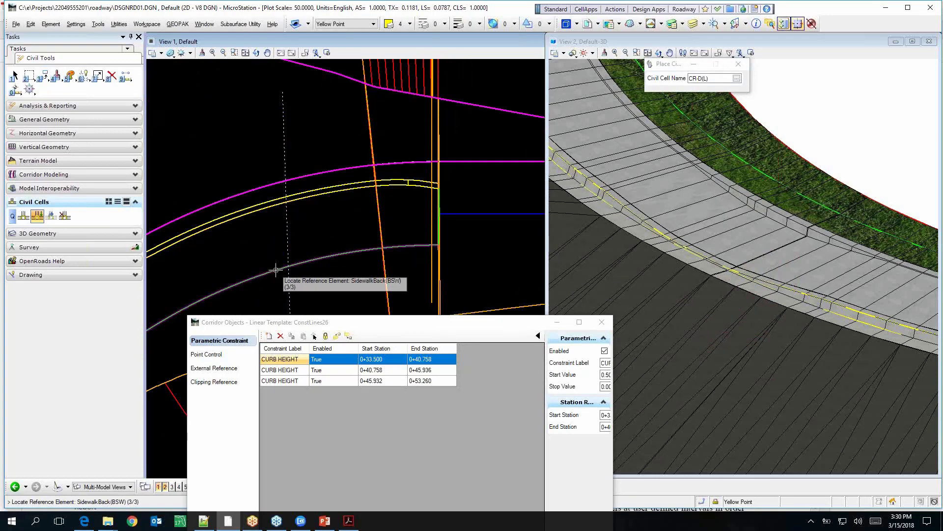
pyautogui.click(275, 269)
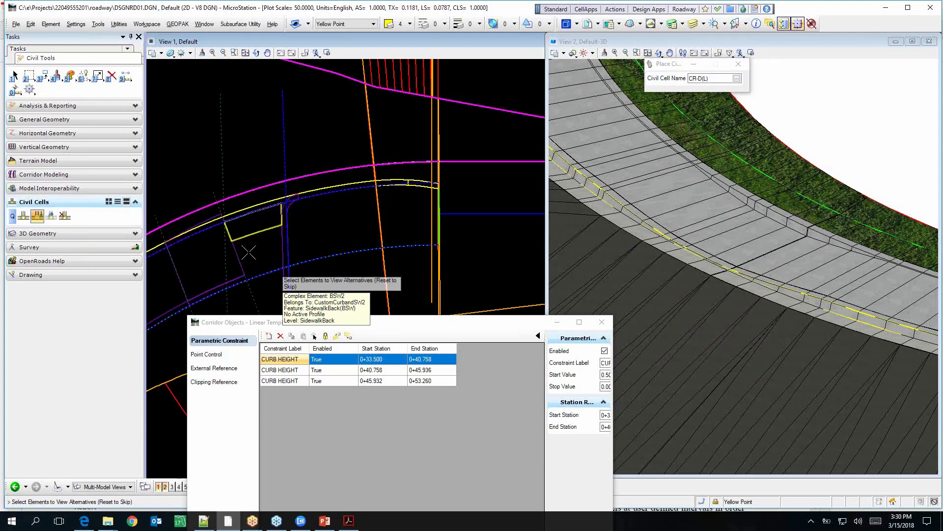
pyautogui.scroll(-2, 322, 235)
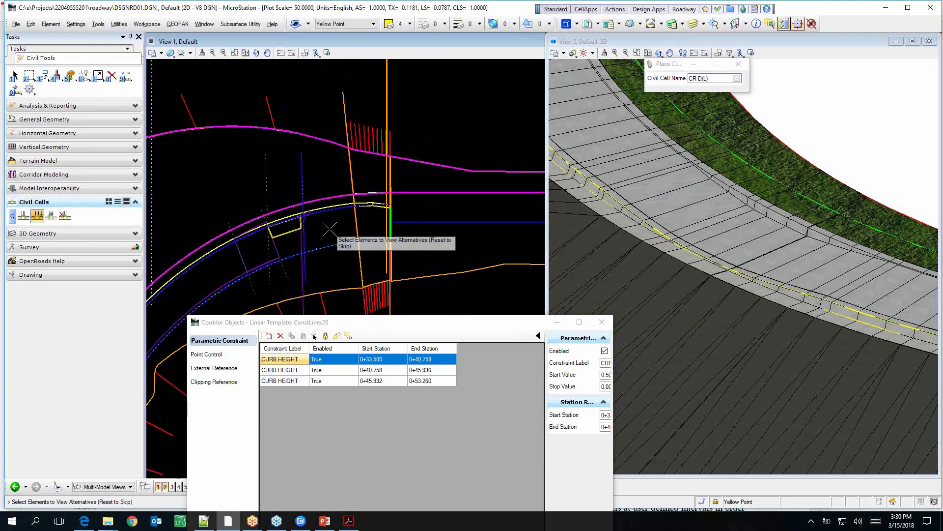
pyautogui.scroll(2, 323, 234)
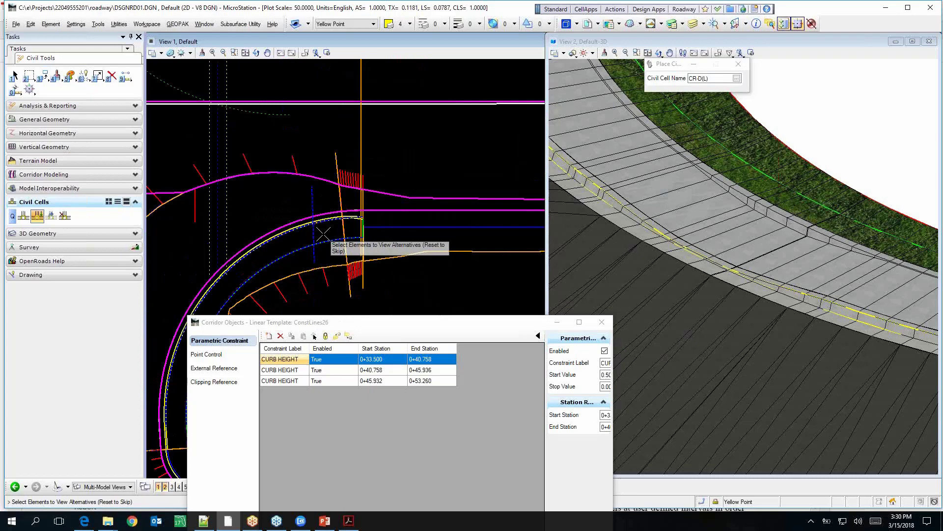
pyautogui.scroll(-2, 295, 251)
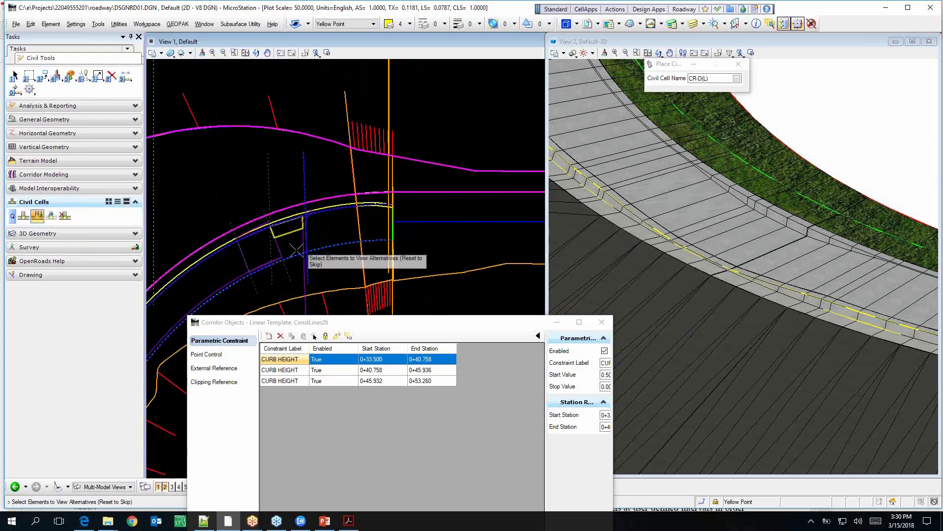
pyautogui.scroll(2, 318, 239)
pyautogui.rightClick(319, 237)
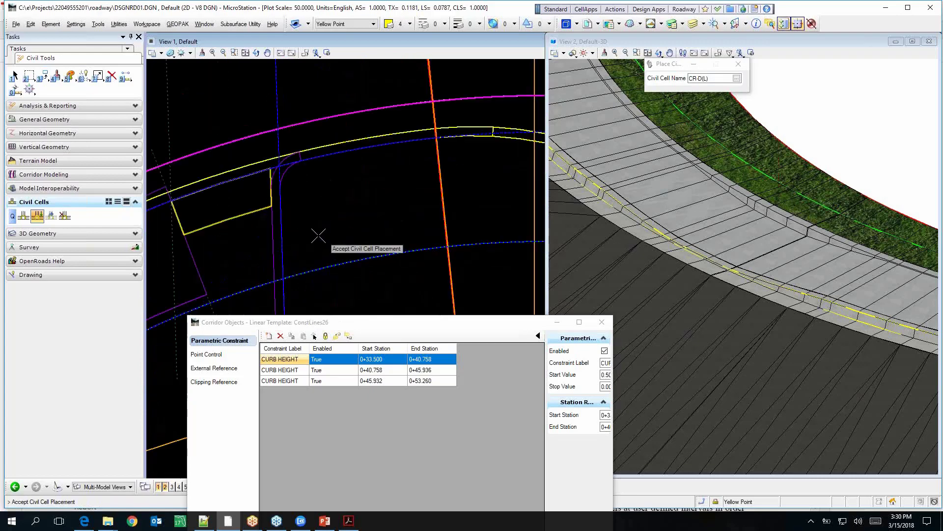
pyautogui.click(319, 236)
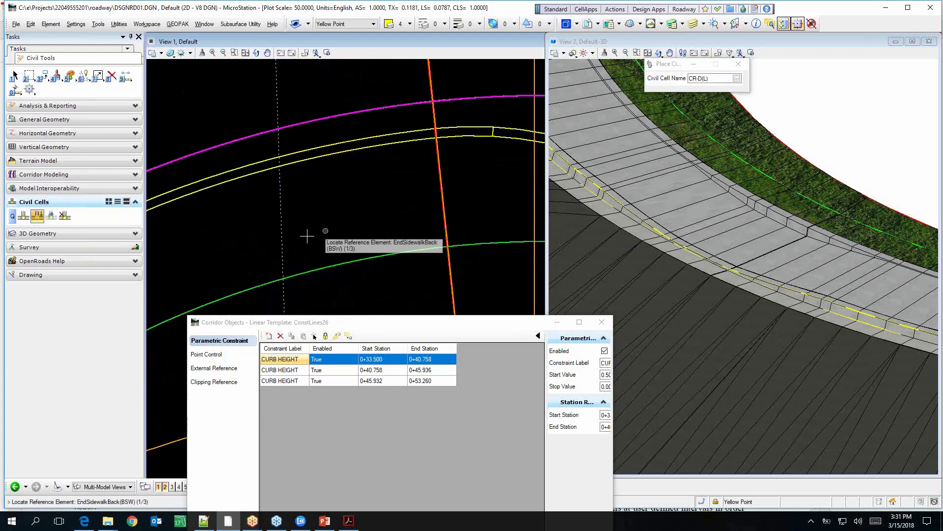
# Preview the CR-G(L) curb ramp in FDOT_SidewalkCurbRamps.dgnlib without changing the selected civil cell.
pyautogui.click(736, 78)
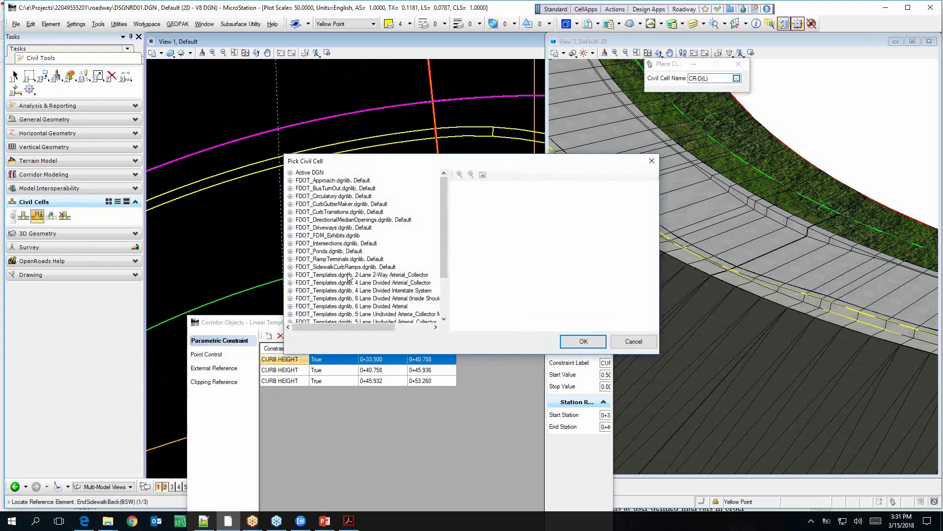
pyautogui.click(290, 267)
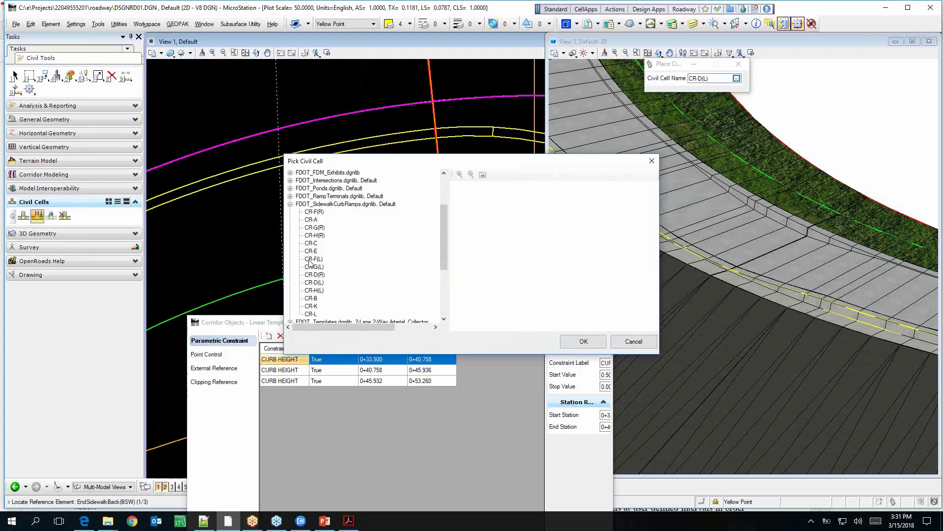
pyautogui.click(315, 268)
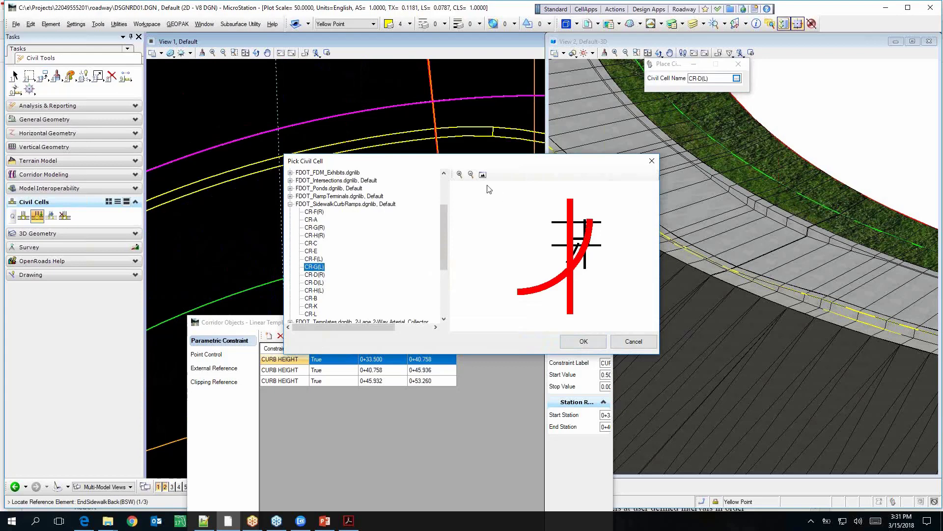
pyautogui.click(633, 342)
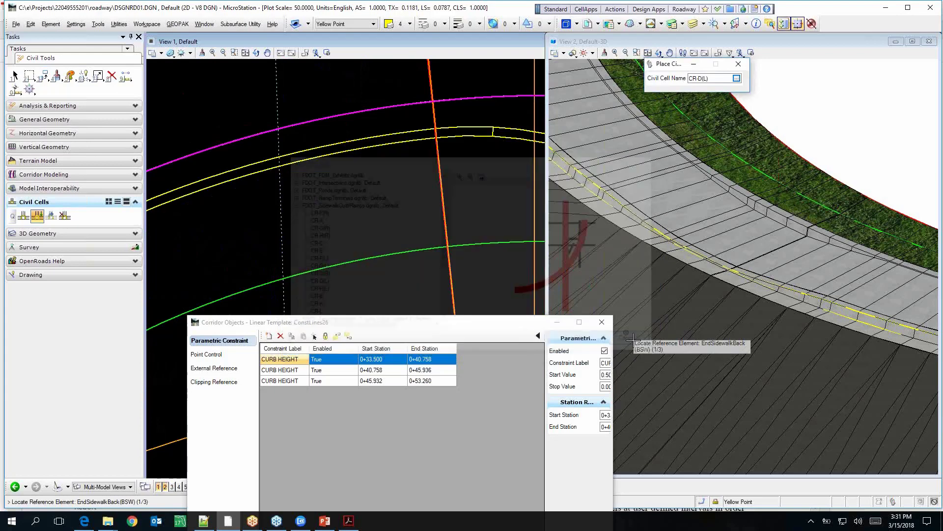
# Go to the ramp-free curb return at the skewed side-street intersection and reselect CR-D(L) from FDOT_SidewalkCurbRamps.dgnlib.
pyautogui.scroll(-5, 477, 171)
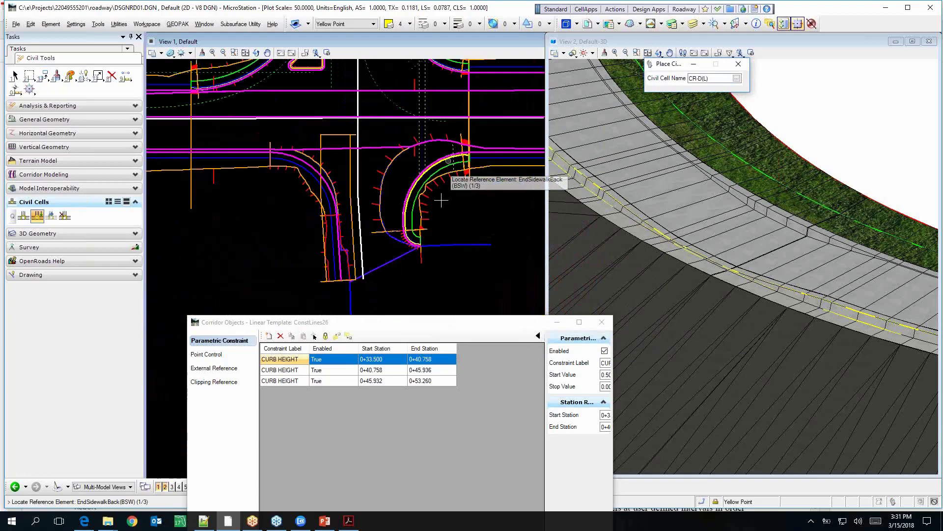
pyautogui.scroll(5, 447, 248)
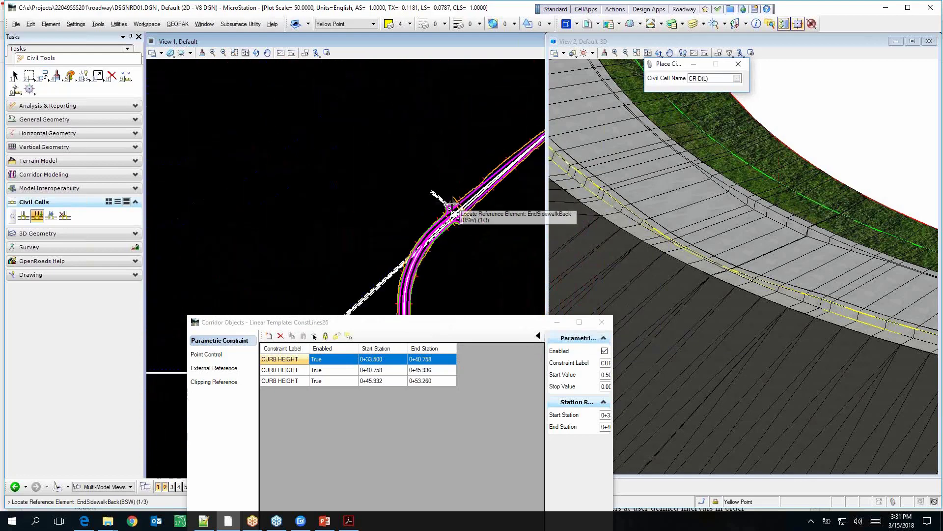
pyautogui.scroll(2, 444, 216)
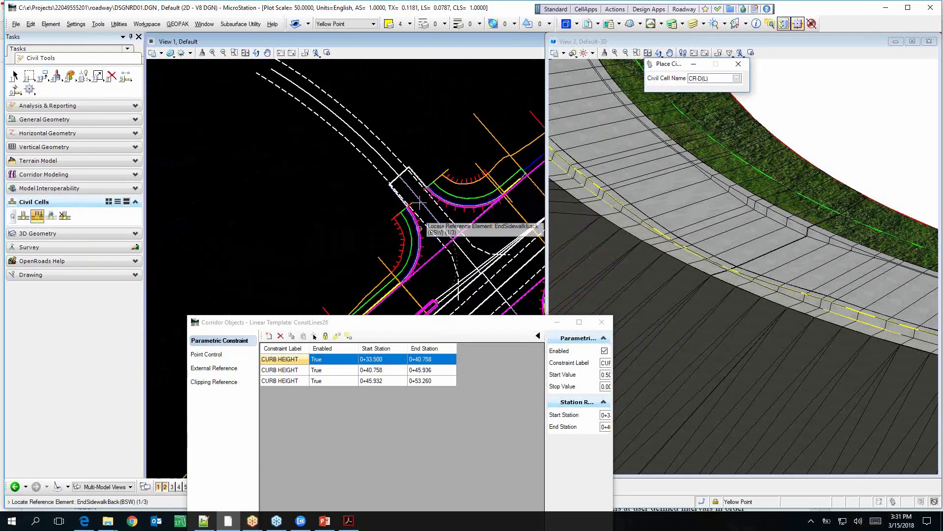
pyautogui.scroll(-2, 420, 220)
pyautogui.scroll(3, 422, 219)
pyautogui.scroll(-2, 442, 212)
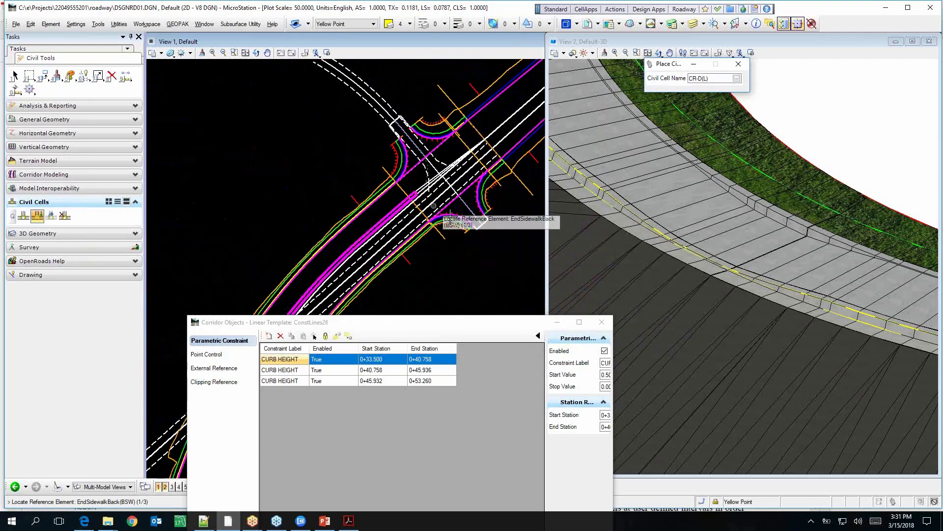
pyautogui.scroll(-1, 492, 199)
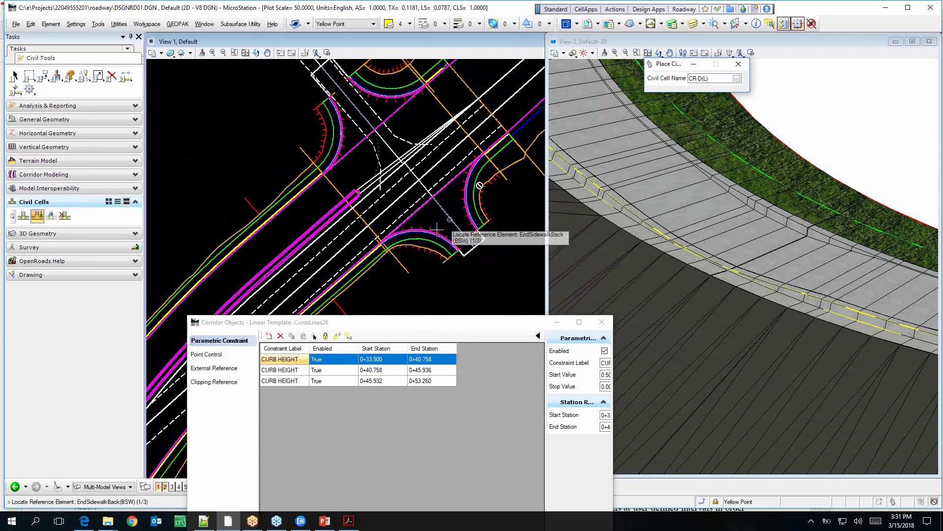
pyautogui.scroll(3, 405, 244)
pyautogui.scroll(-3, 406, 244)
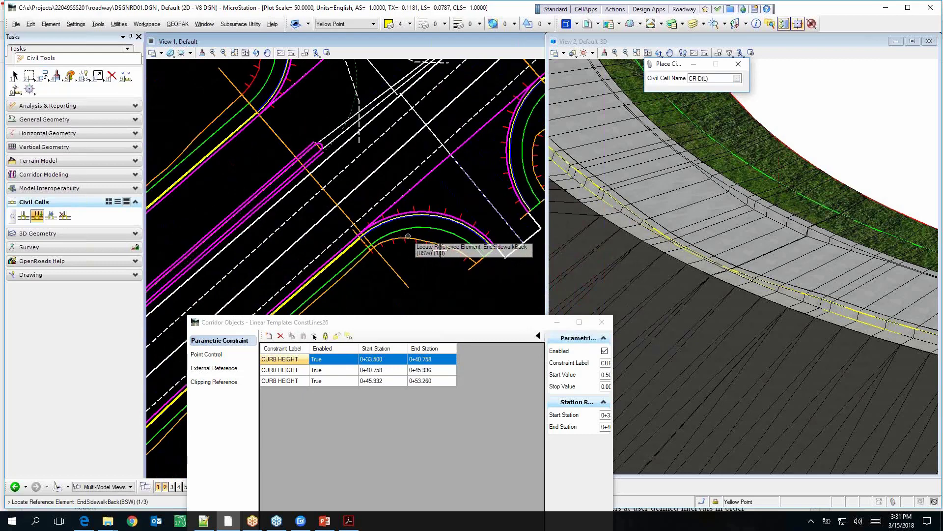
pyautogui.scroll(3, 487, 256)
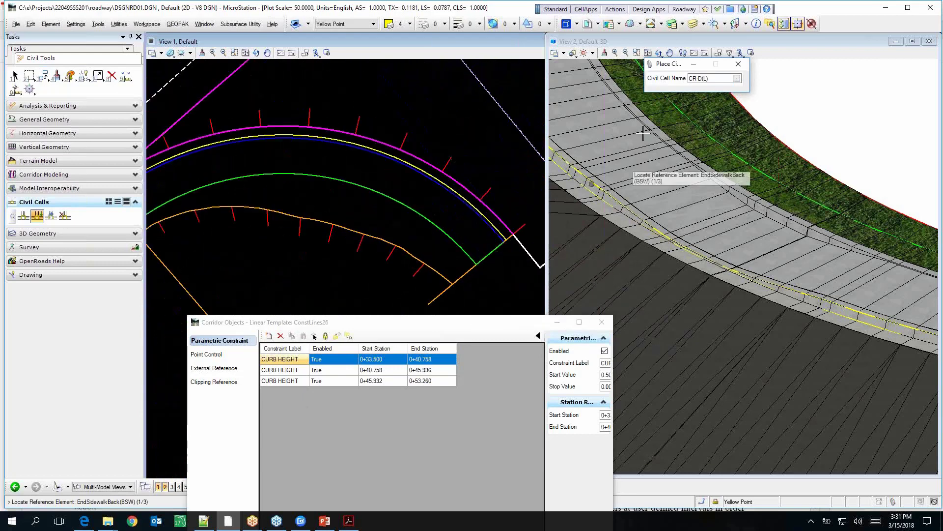
pyautogui.click(737, 79)
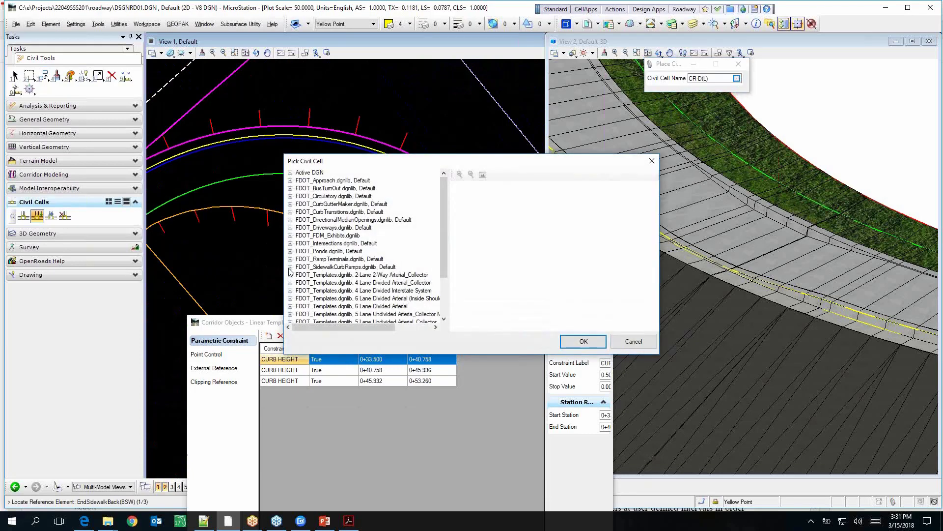
pyautogui.click(290, 267)
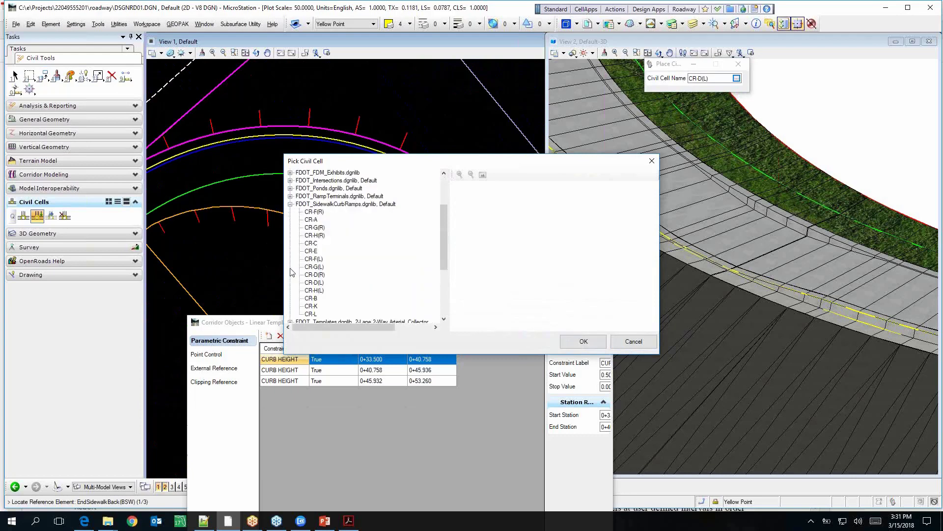
pyautogui.click(314, 282)
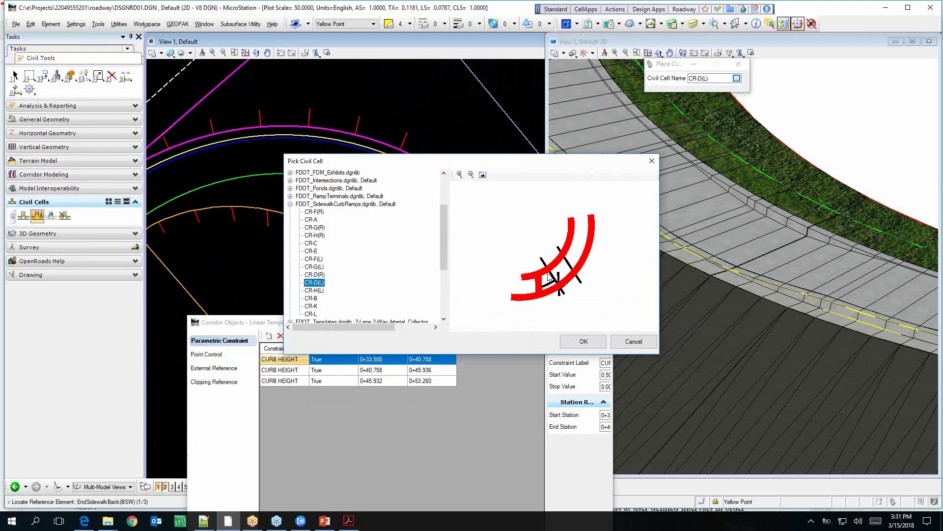
pyautogui.click(583, 342)
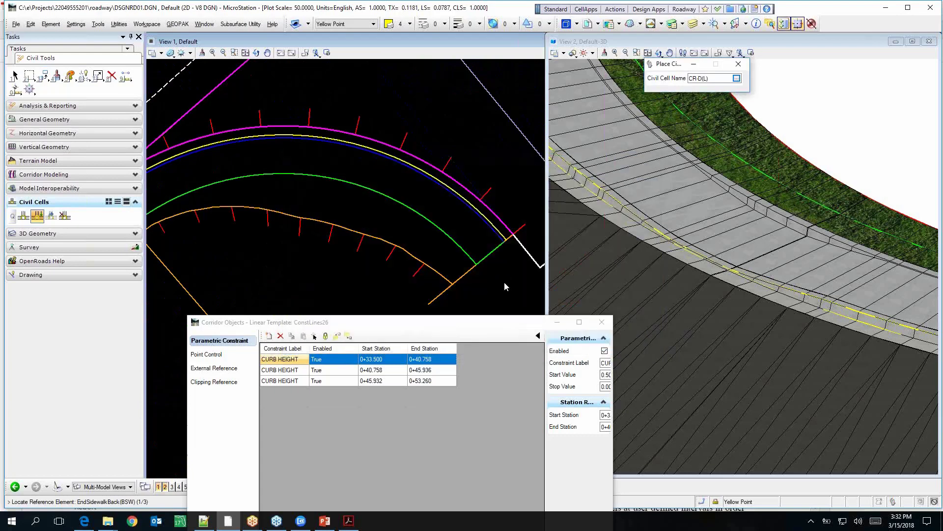
# Place the CR-D(L) ramp at the curb return's end, referencing its end-of-sidewalk line, curb back and sidewalk back, and skipping alternatives.
pyautogui.click(491, 254)
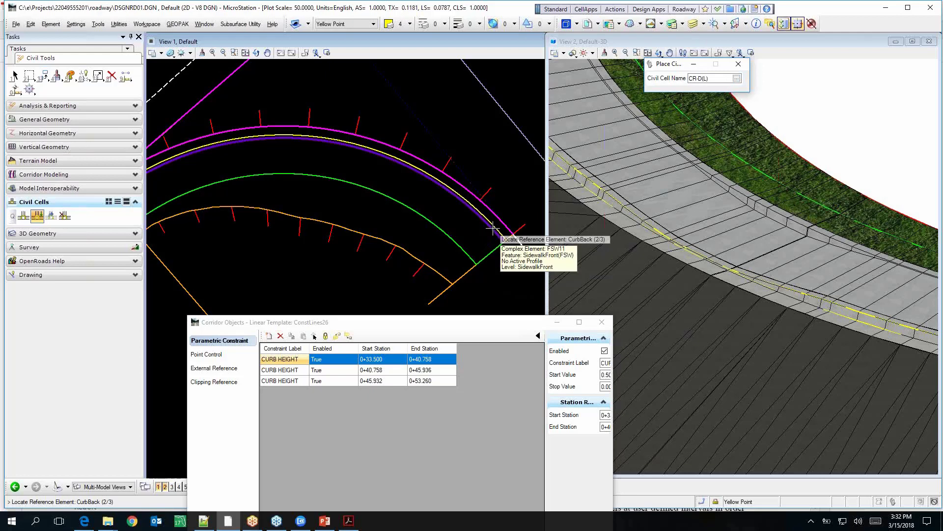
pyautogui.click(493, 228)
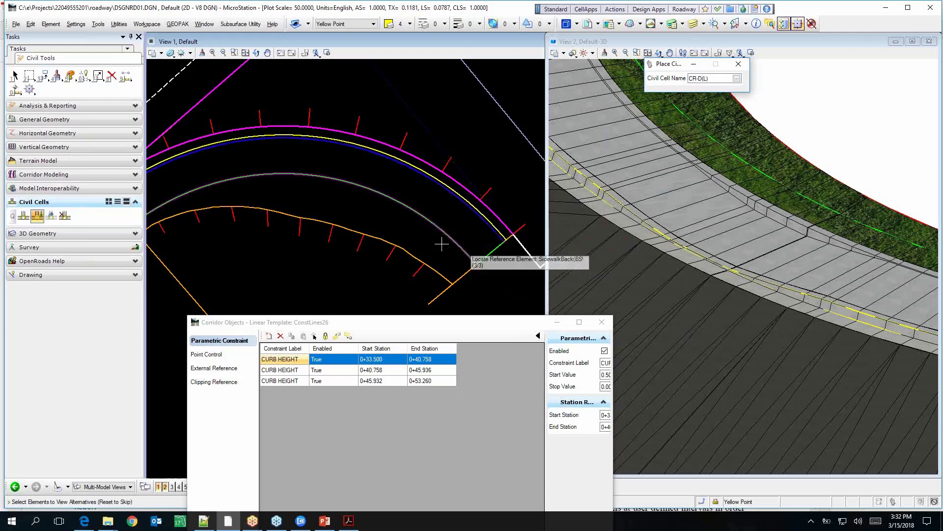
pyautogui.click(443, 244)
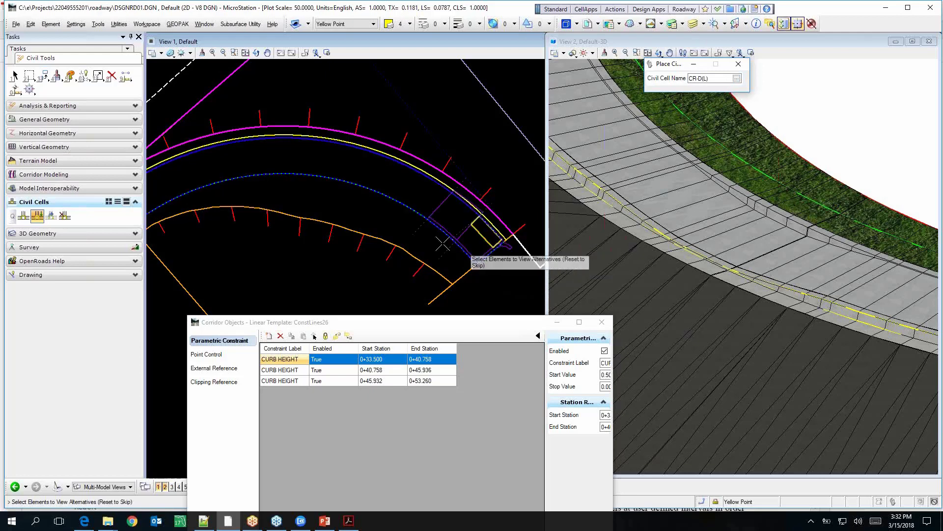
pyautogui.scroll(1, 503, 256)
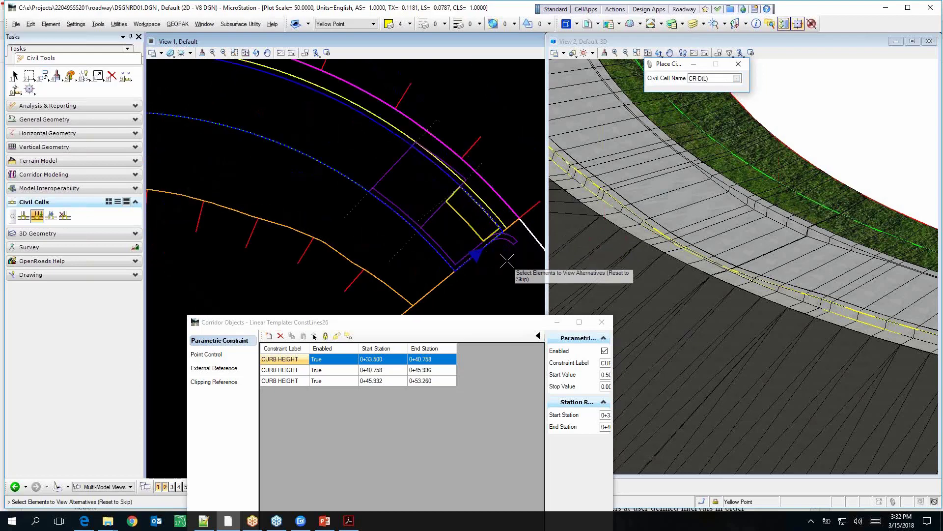
pyautogui.rightClick(505, 259)
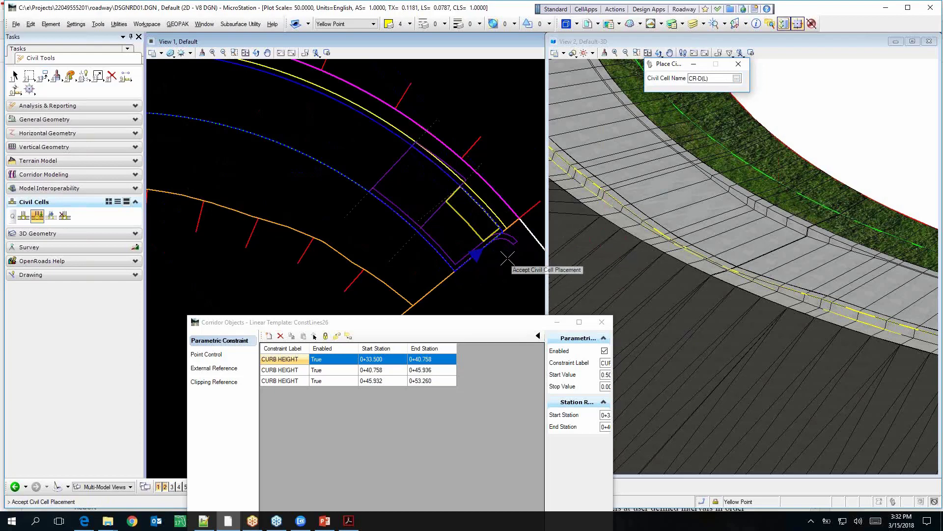
pyautogui.click(508, 258)
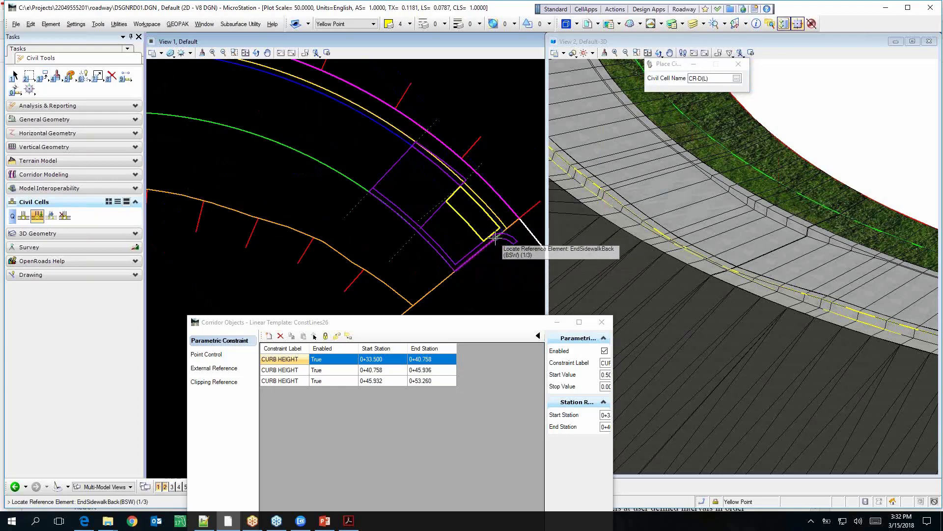
pyautogui.scroll(2, 511, 238)
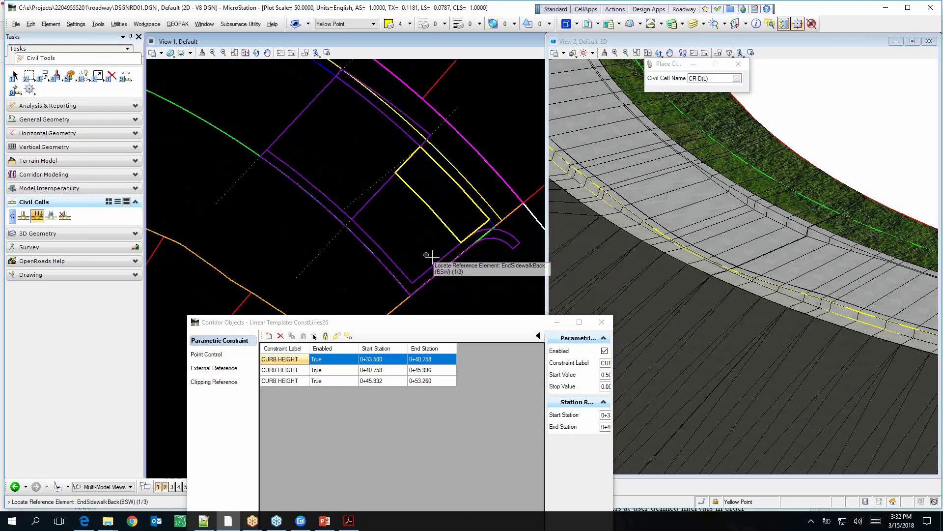
pyautogui.scroll(-2, 462, 277)
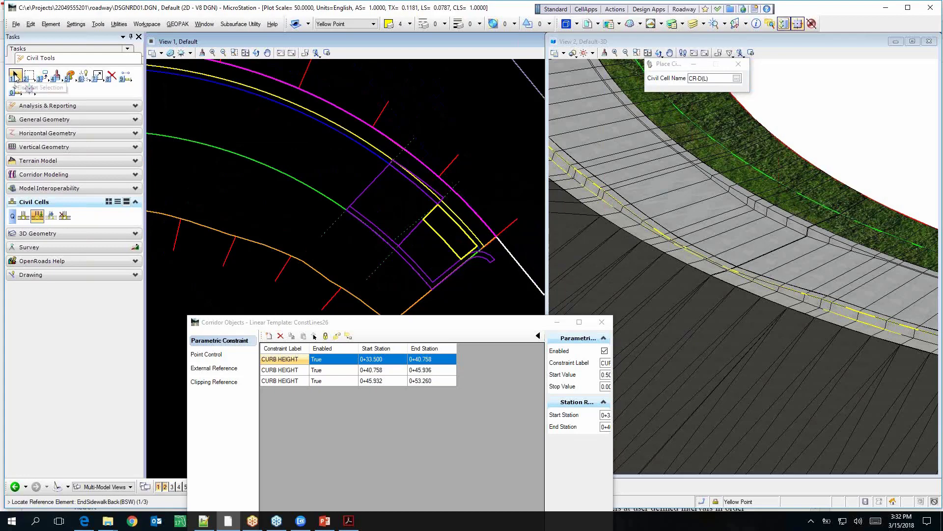
# Inspect the curb return's SW w/ Type F Curb1 template drop and leave the template editor without changes.
pyautogui.click(14, 76)
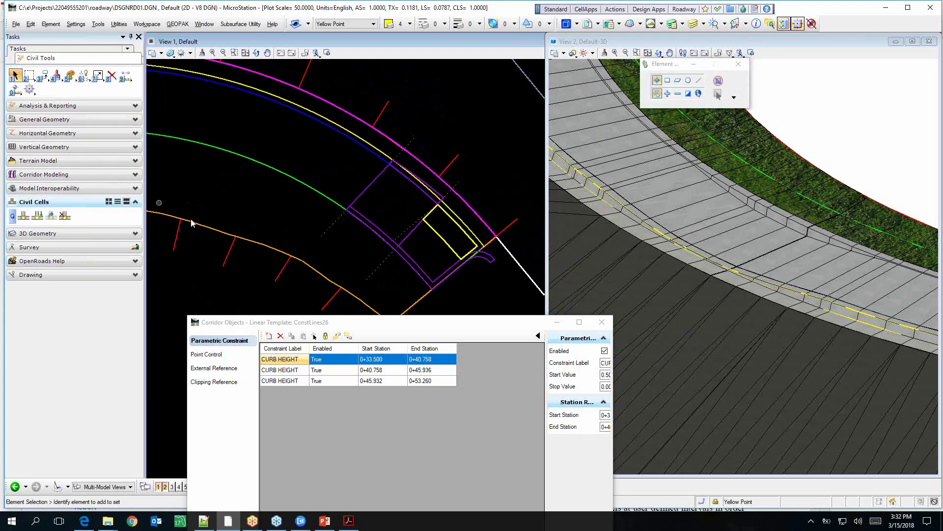
pyautogui.click(274, 249)
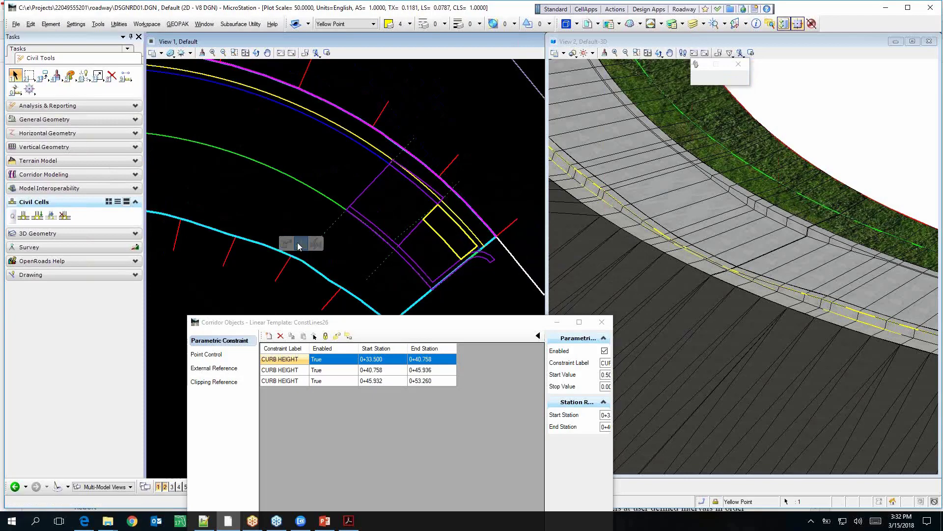
pyautogui.click(297, 242)
pyautogui.scroll(2, 315, 253)
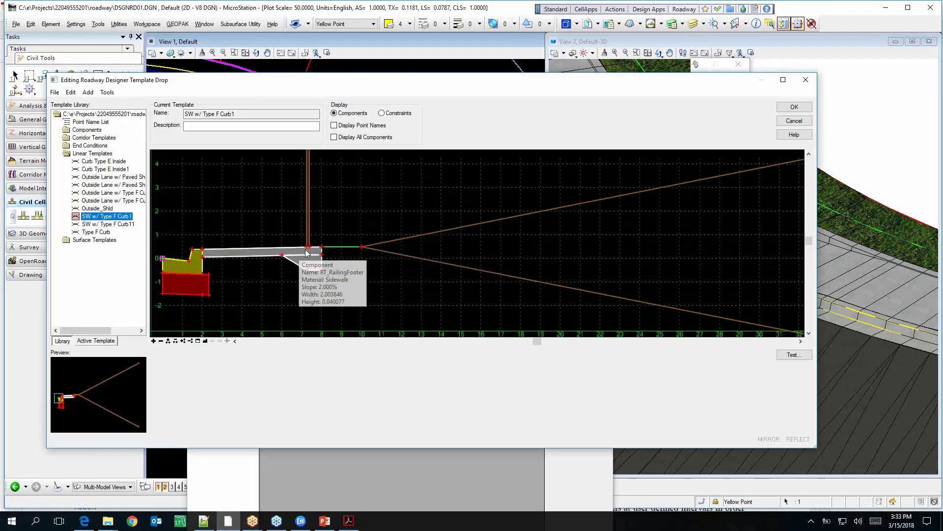
pyautogui.scroll(-2, 319, 255)
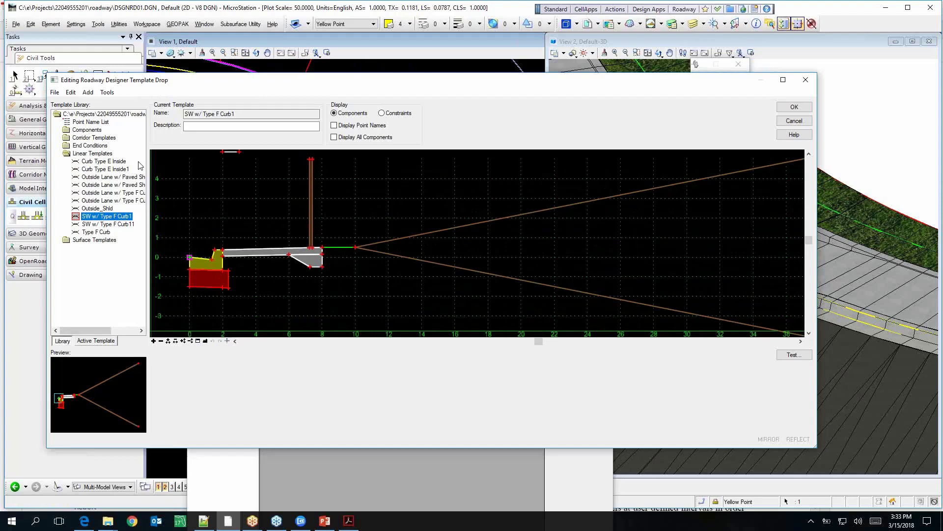
pyautogui.click(794, 120)
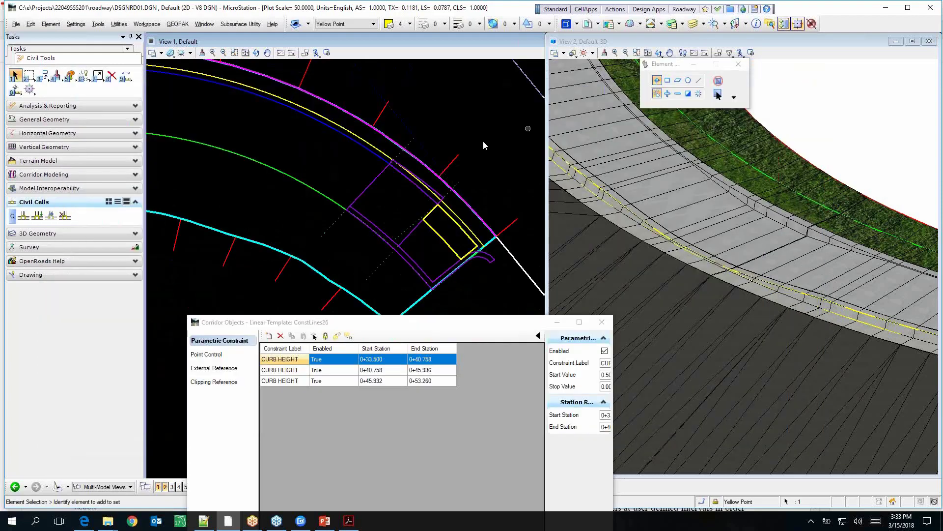
# Review the template assigned to the curb return's linear template and keep SW w/ Type F Curb1.
pyautogui.click(252, 244)
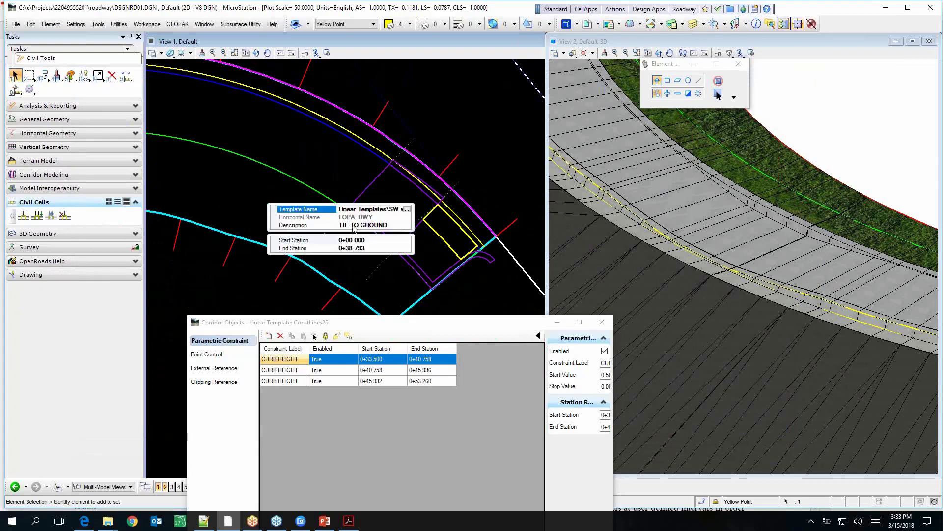
pyautogui.click(407, 211)
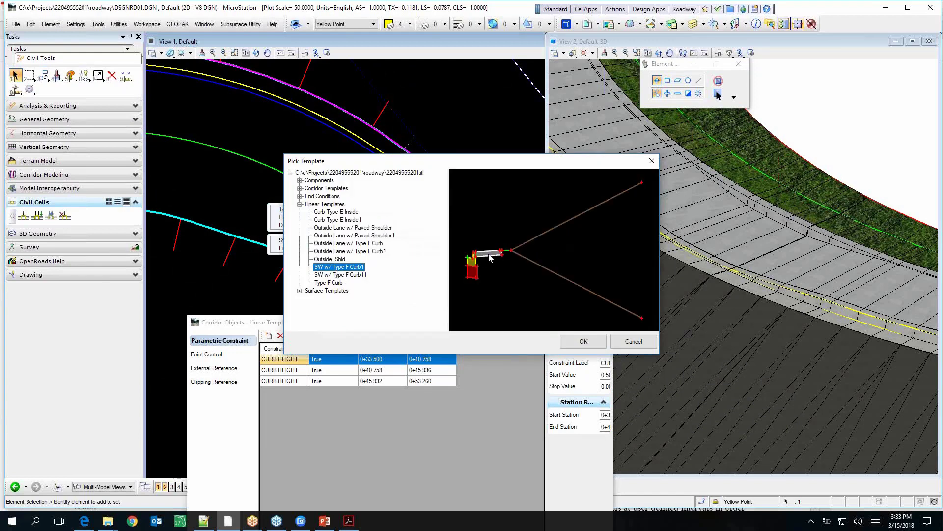
pyautogui.moveTo(475, 161); pyautogui.dragTo(670, 170)
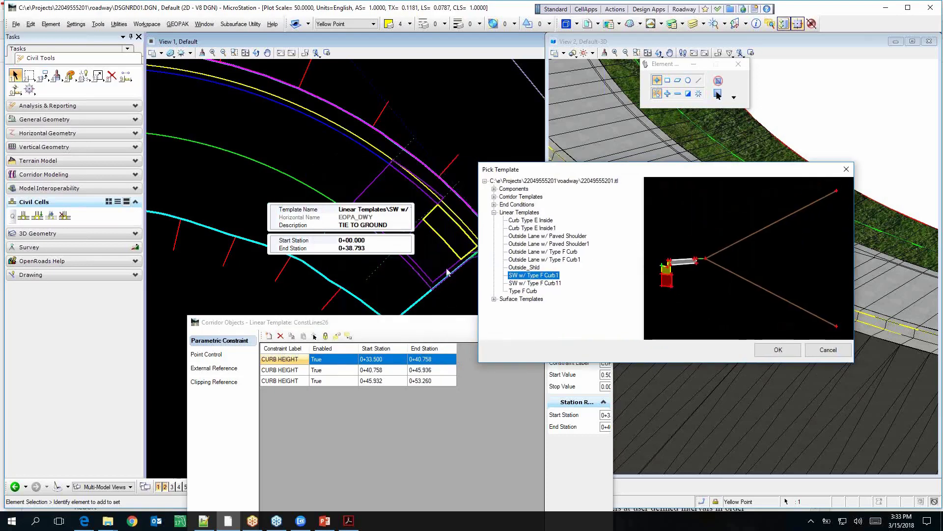
pyautogui.click(779, 351)
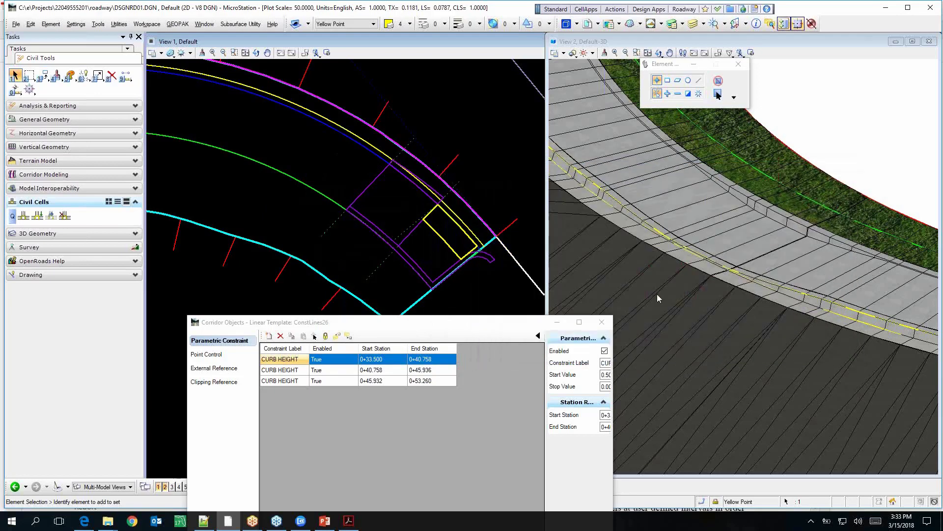
# Examine the curb, sidewalk and grass slope at this curb return's end in the 3D view.
pyautogui.scroll(-1, 540, 279)
pyautogui.scroll(-5, 639, 288)
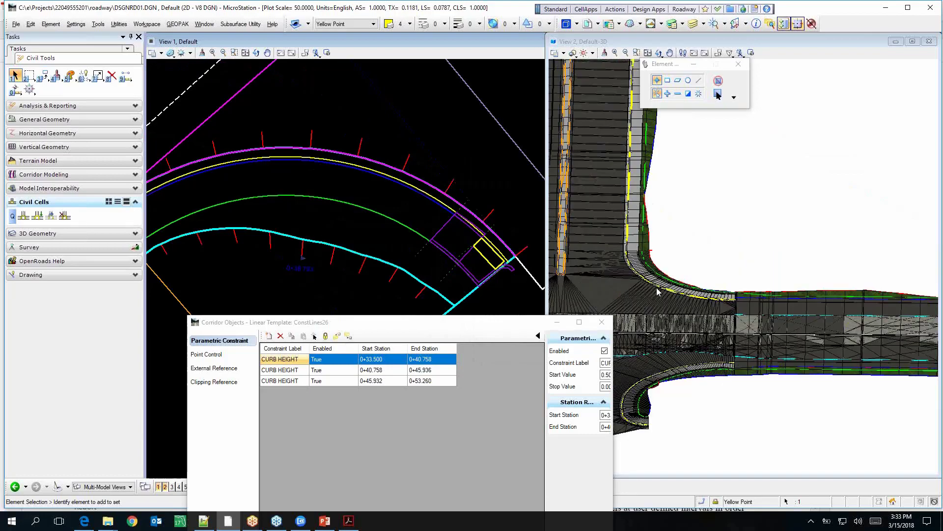
pyautogui.scroll(-1, 658, 289)
pyautogui.scroll(3, 717, 197)
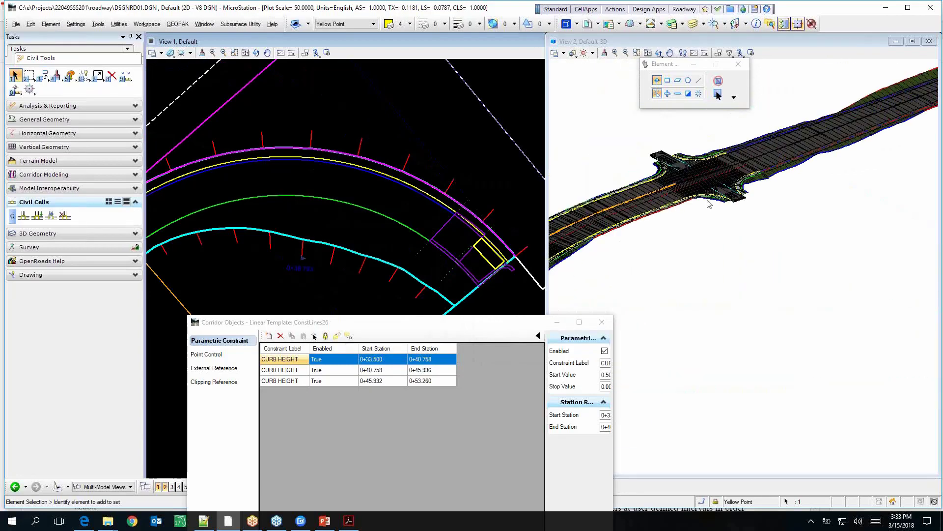
pyautogui.scroll(2, 805, 186)
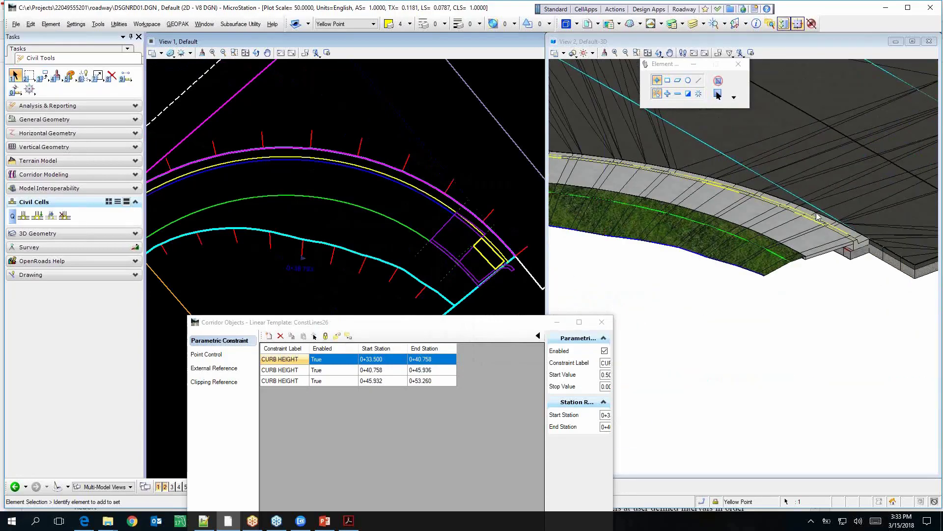
pyautogui.keyDown('shift'); pyautogui.moveTo(825, 216); pyautogui.dragTo(644, 209, button='middle'); pyautogui.keyUp('shift')
pyautogui.keyDown('shift'); pyautogui.moveTo(800, 220); pyautogui.dragTo(889, 244, button='middle'); pyautogui.keyUp('shift')
pyautogui.scroll(2, 889, 244)
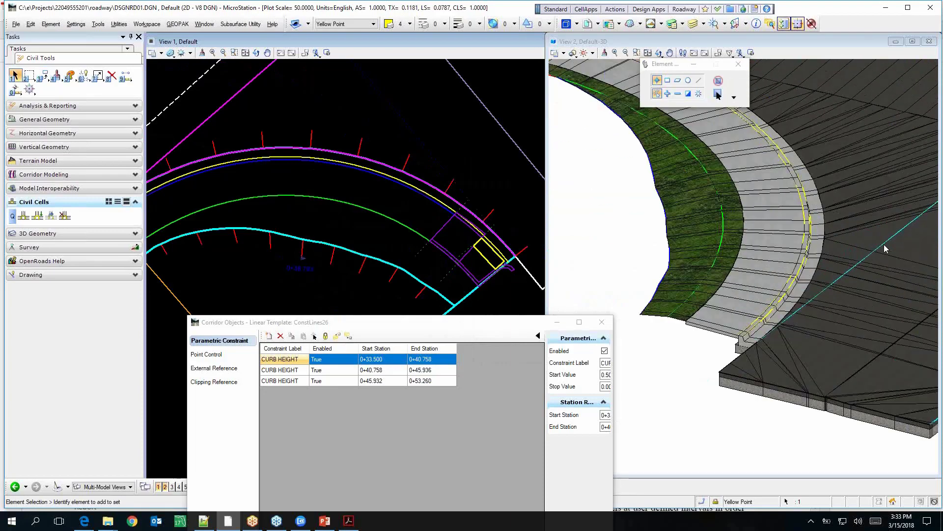
pyautogui.keyDown('shift'); pyautogui.moveTo(854, 302); pyautogui.dragTo(785, 332, button='middle'); pyautogui.keyUp('shift')
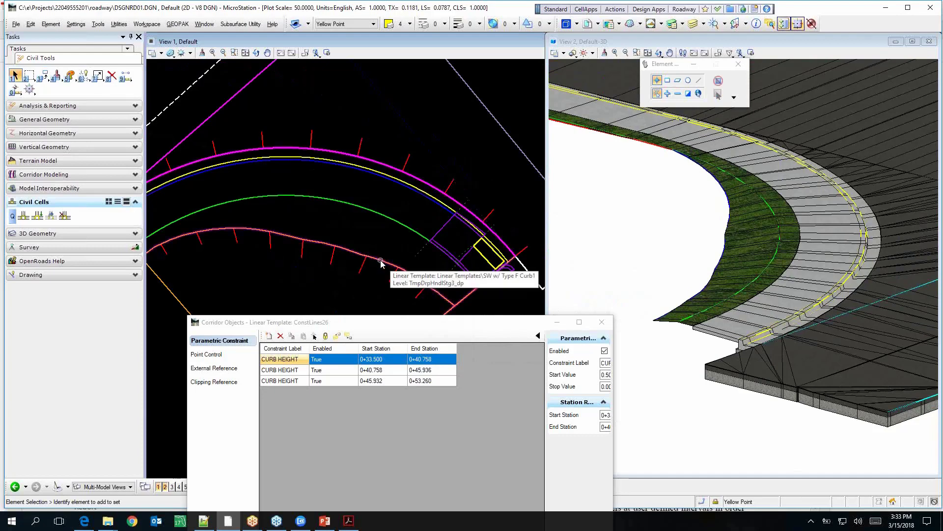
# Confirm Linear Templates\SW w/ Type F Curb1 as the template for the curb return's template drop.
pyautogui.click(363, 267)
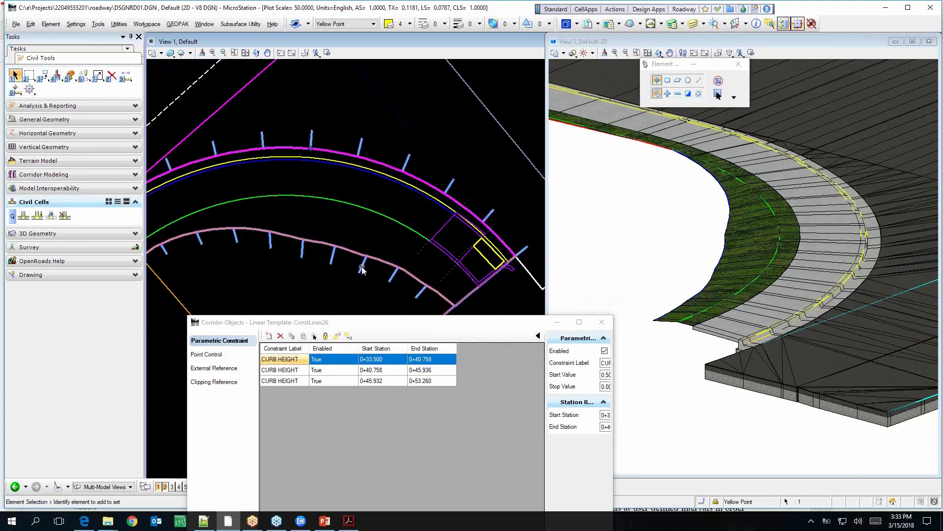
pyautogui.click(375, 263)
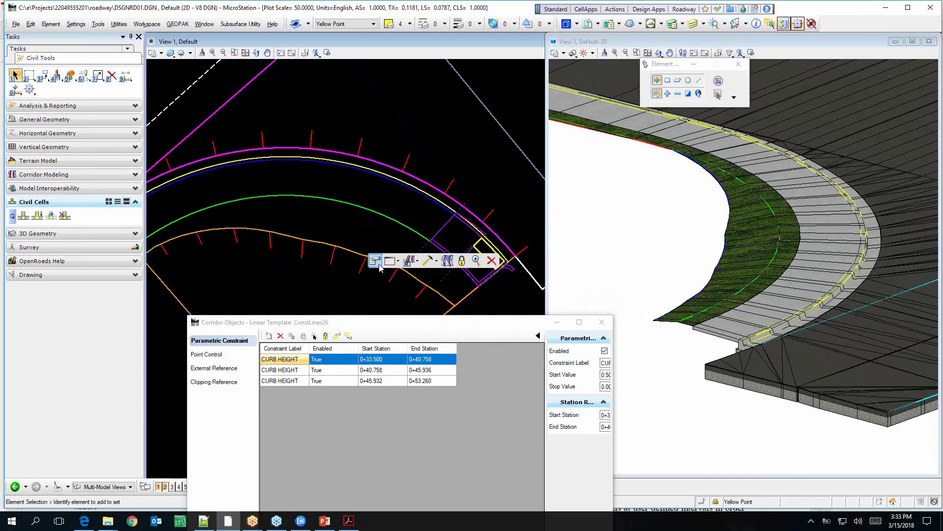
pyautogui.click(366, 249)
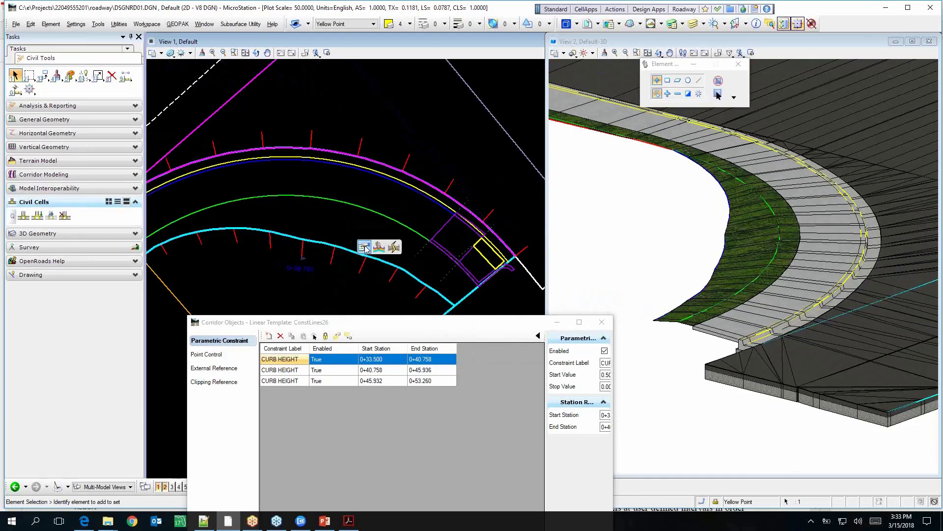
pyautogui.click(364, 247)
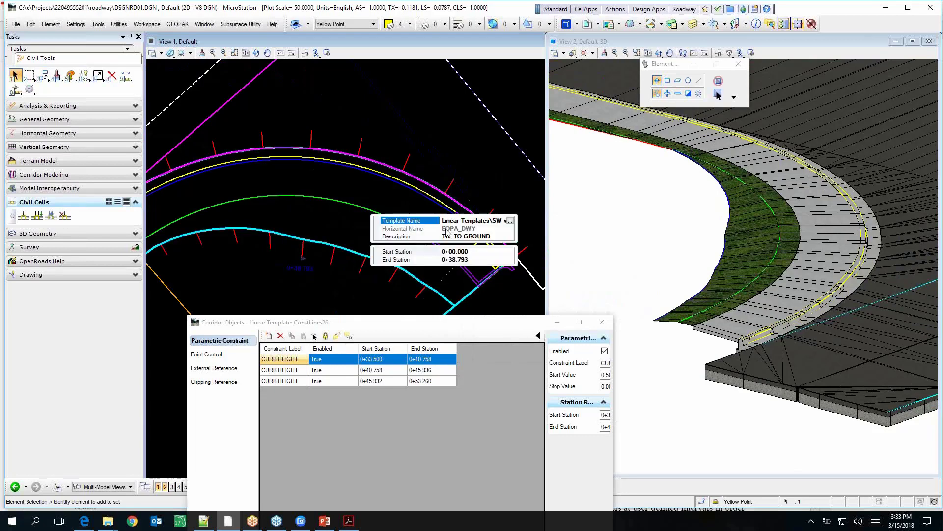
pyautogui.click(510, 222)
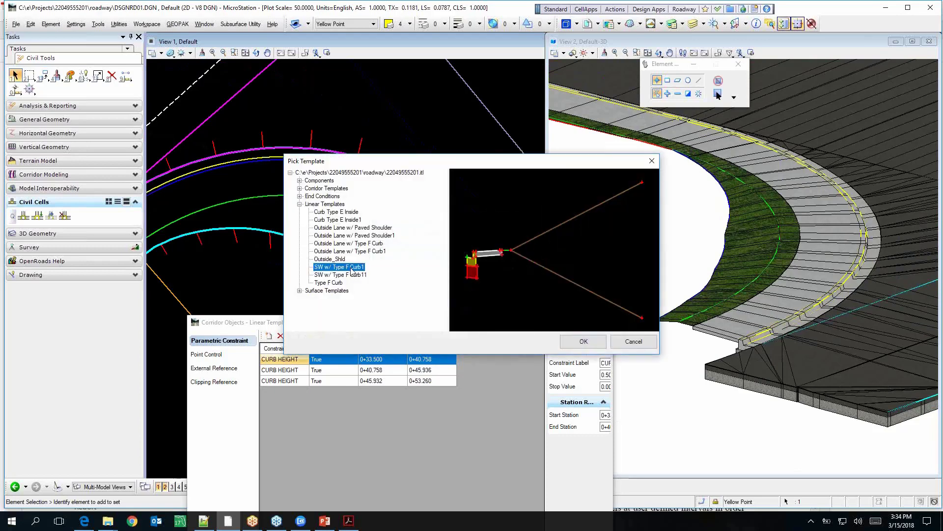
pyautogui.click(580, 342)
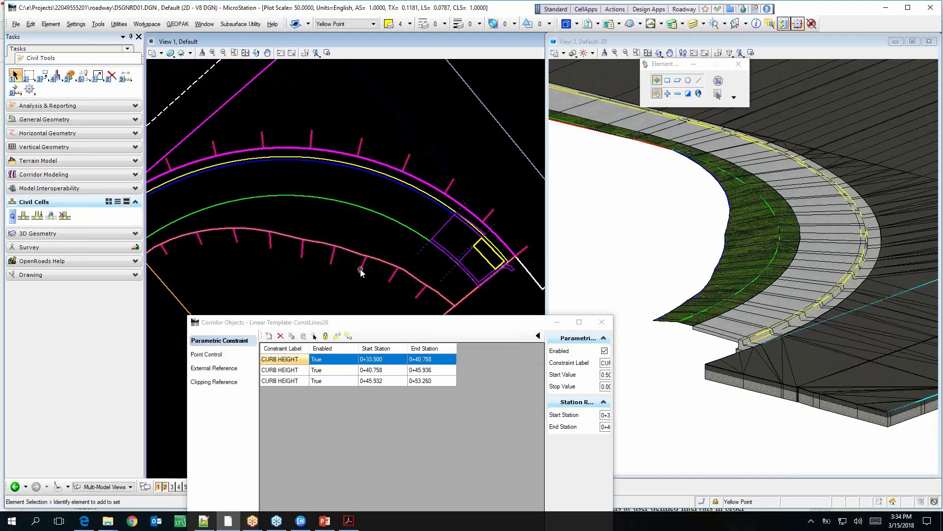
pyautogui.click(333, 258)
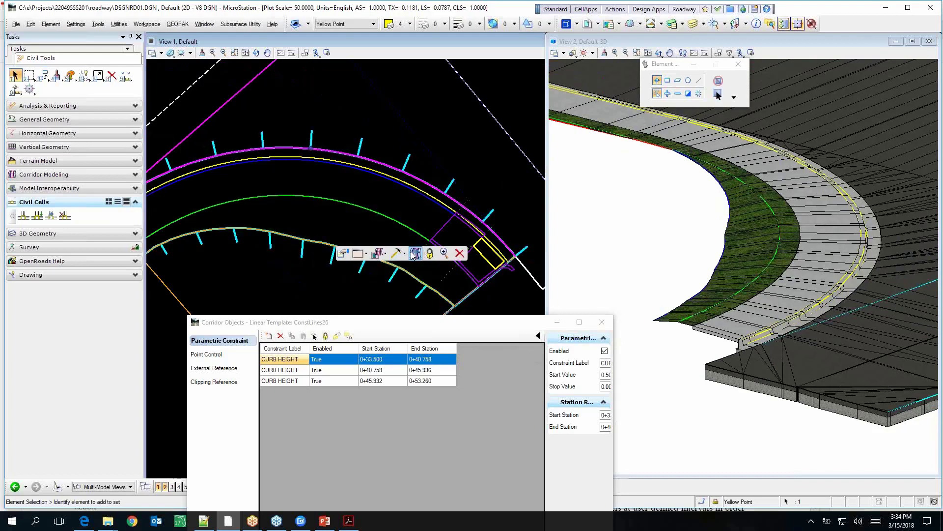
pyautogui.click(403, 253)
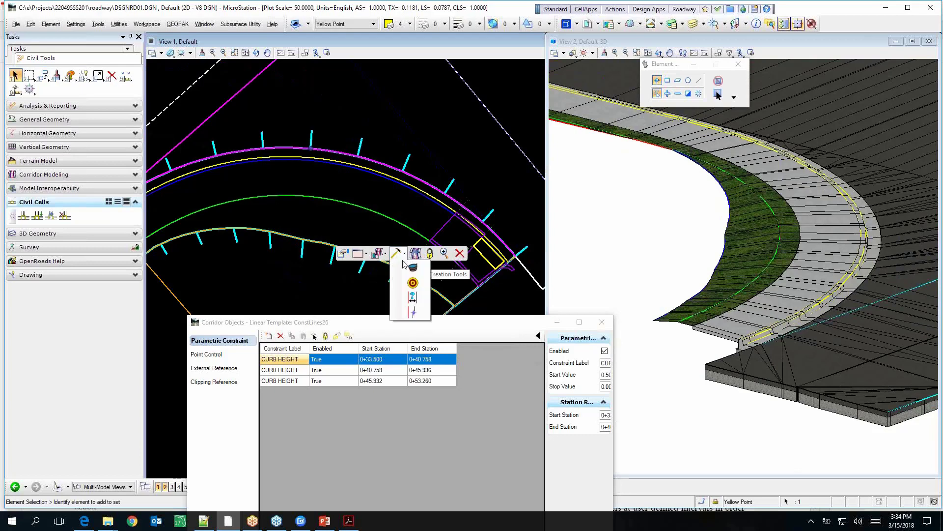
pyautogui.click(412, 296)
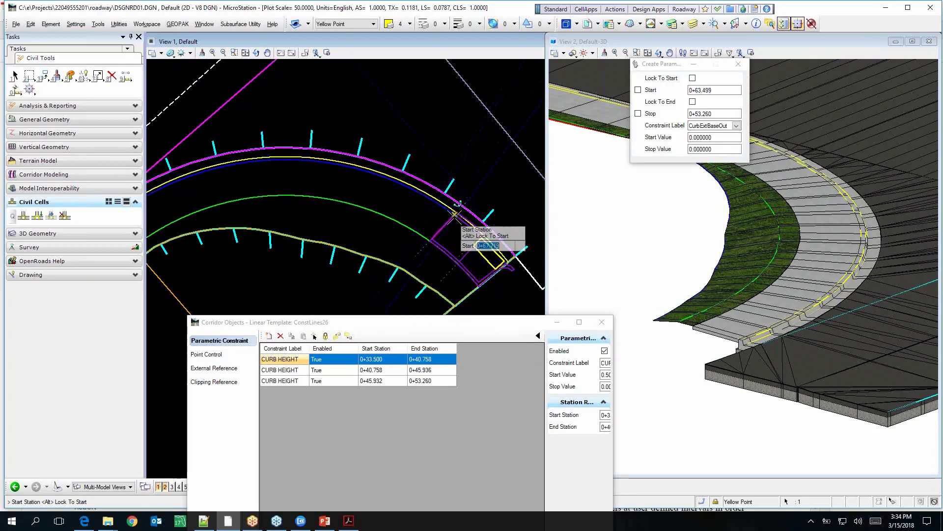
pyautogui.click(517, 207)
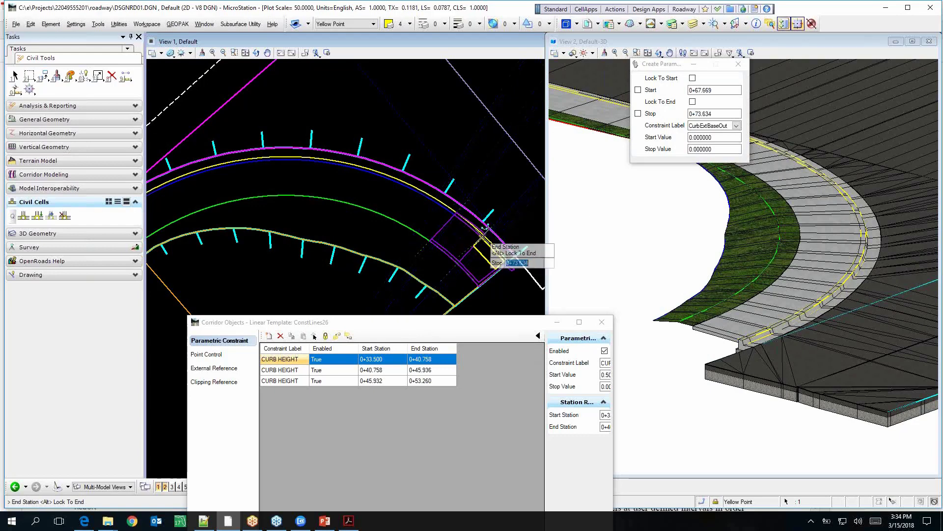
pyautogui.click(489, 246)
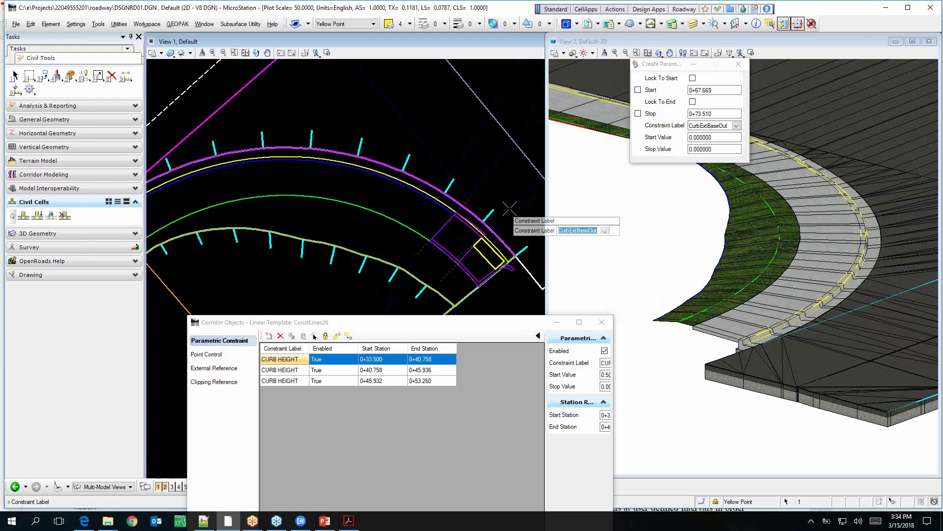
pyautogui.click(736, 126)
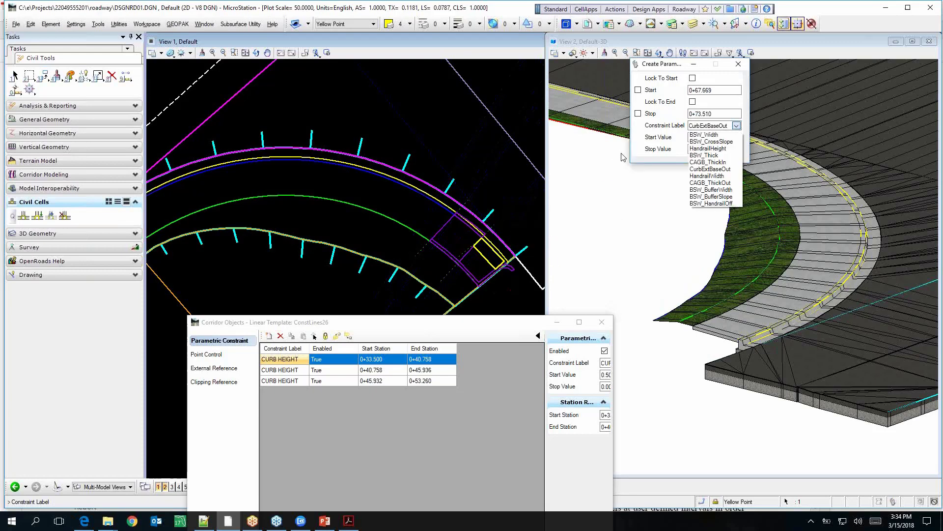
pyautogui.click(699, 168)
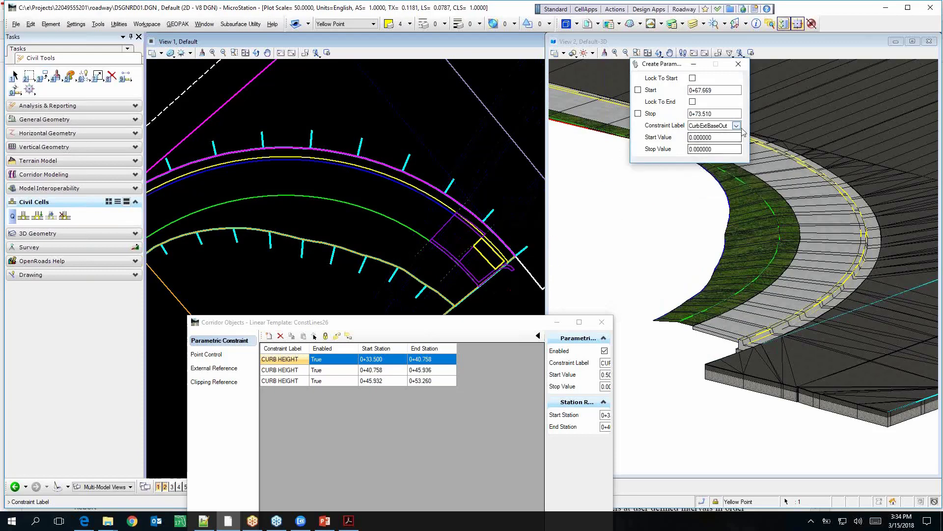
pyautogui.click(737, 126)
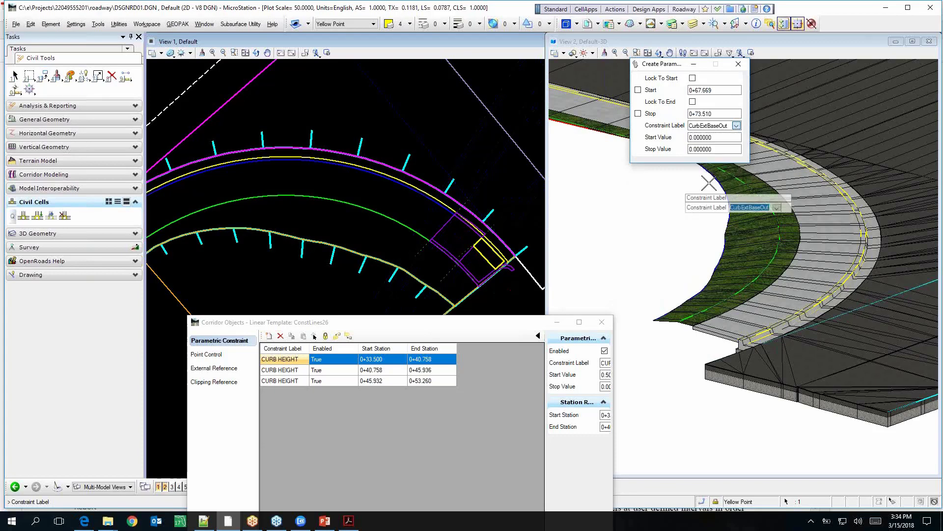
pyautogui.click(433, 184)
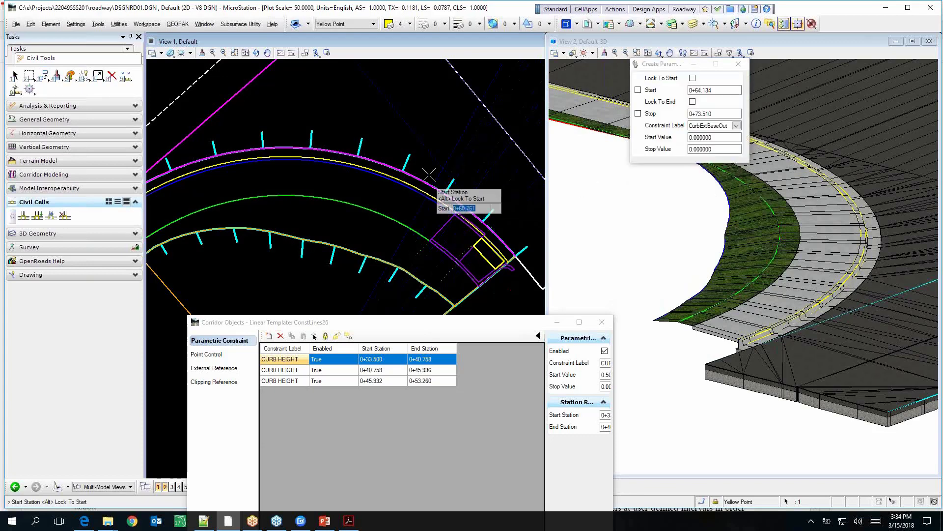
pyautogui.press('Escape')
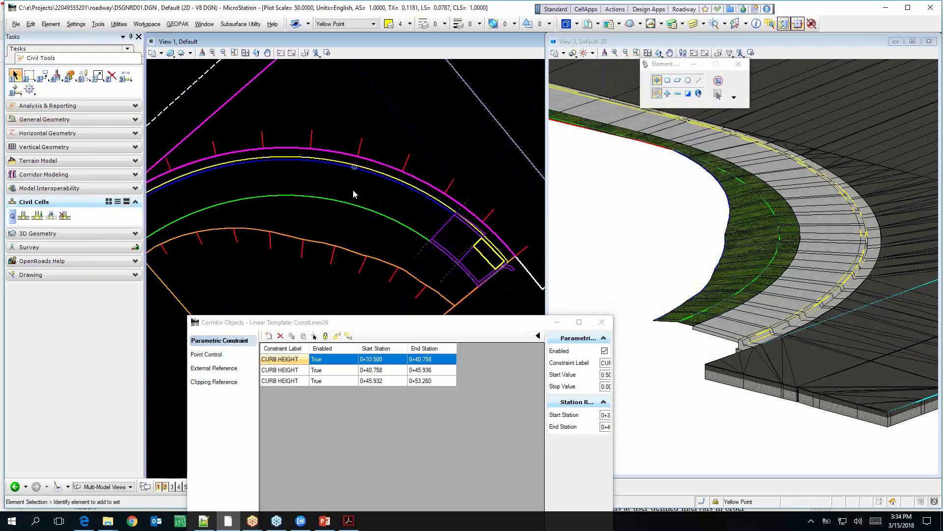
# Synchronize the curb return's template drop with the library, discarding the design-file revisions, and close the Corridor Objects dialog.
pyautogui.click(348, 250)
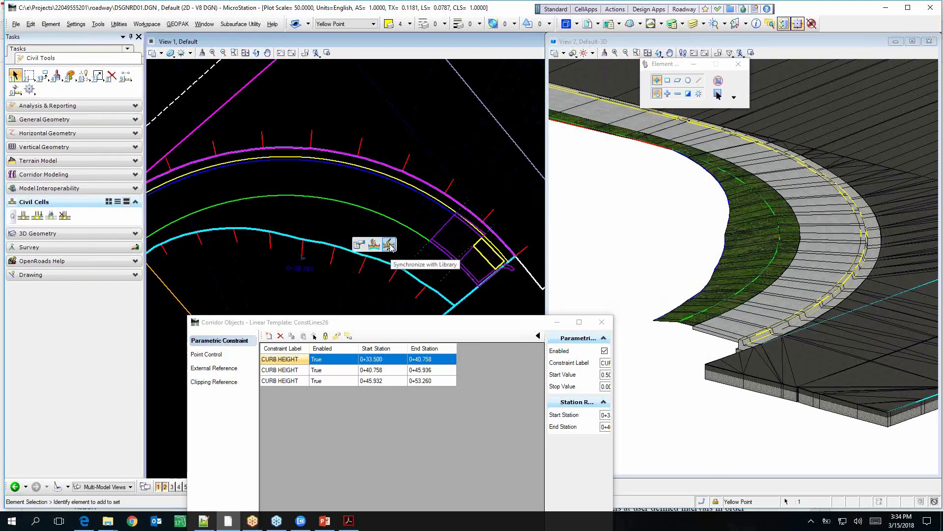
pyautogui.click(389, 245)
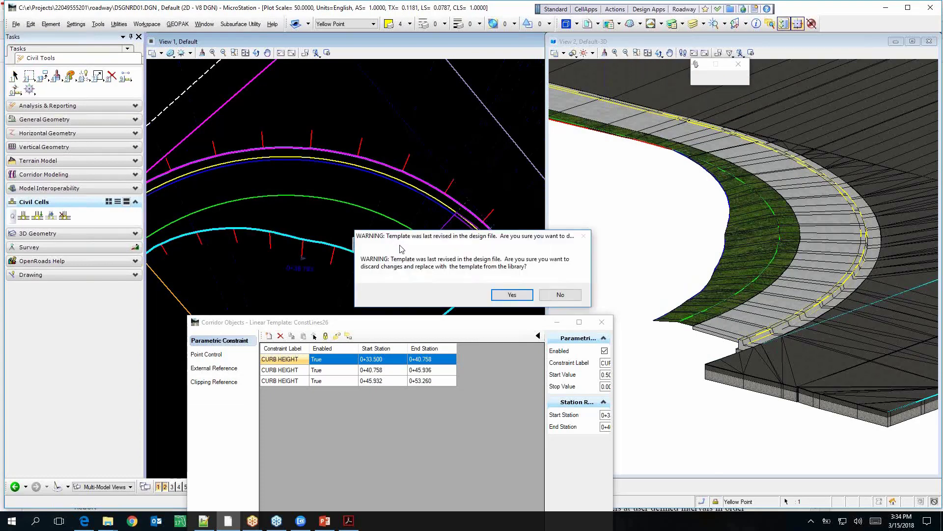
pyautogui.click(512, 295)
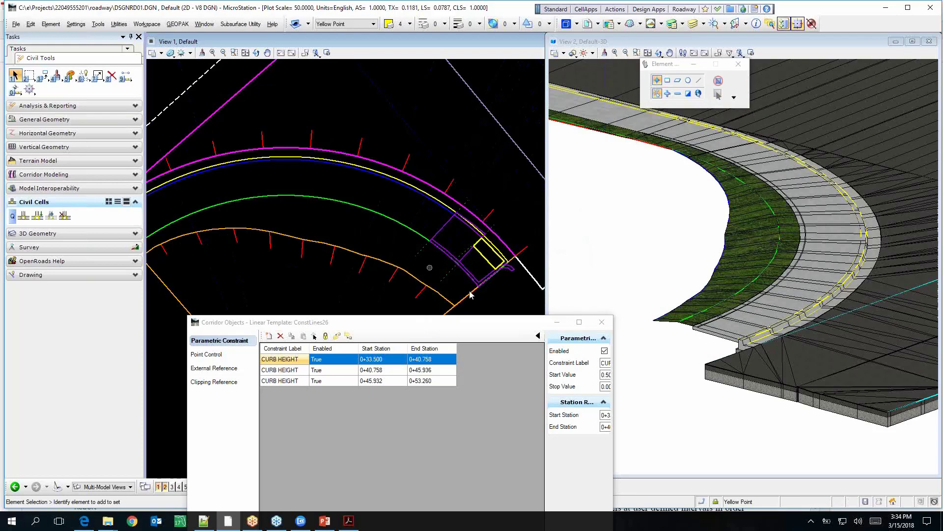
pyautogui.click(602, 322)
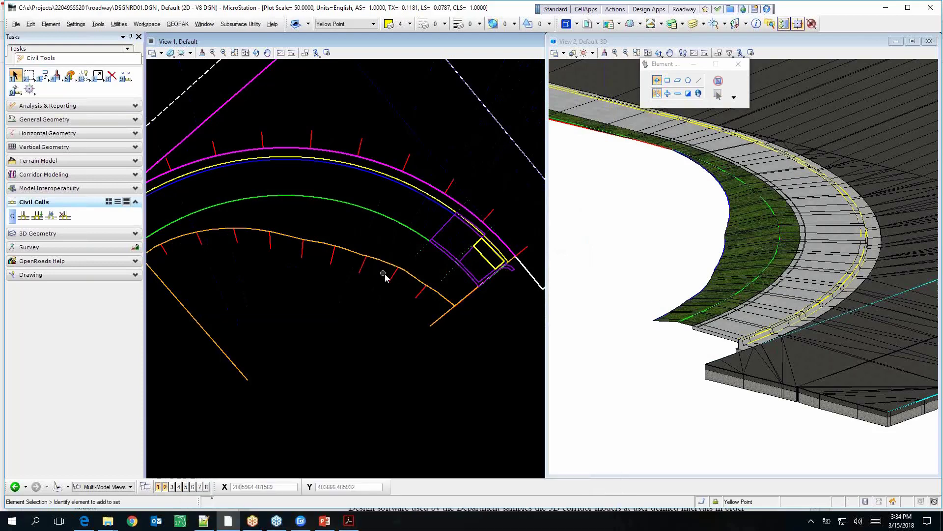
# Select the curb return's linear template to add a parametric constraint.
pyautogui.click(394, 274)
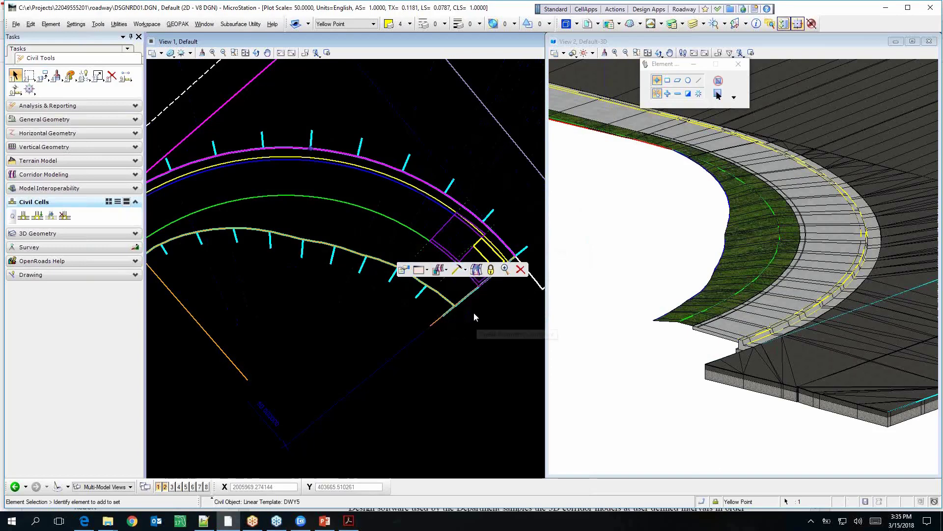
# Add a CURB HEIGHT parametric constraint to the DWY5 linear template from station 0+67.496 to 0+73.595, going from 0.5 to 0.
pyautogui.click(476, 270)
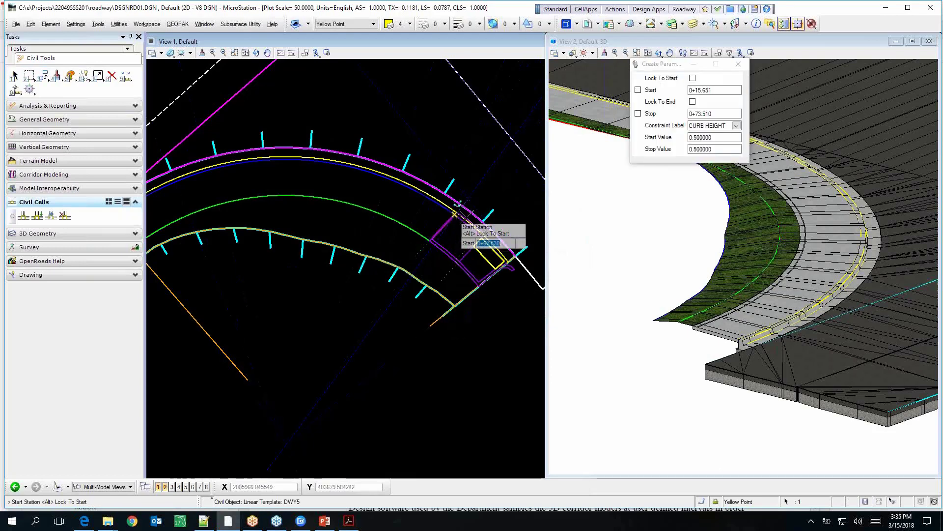
pyautogui.click(415, 216)
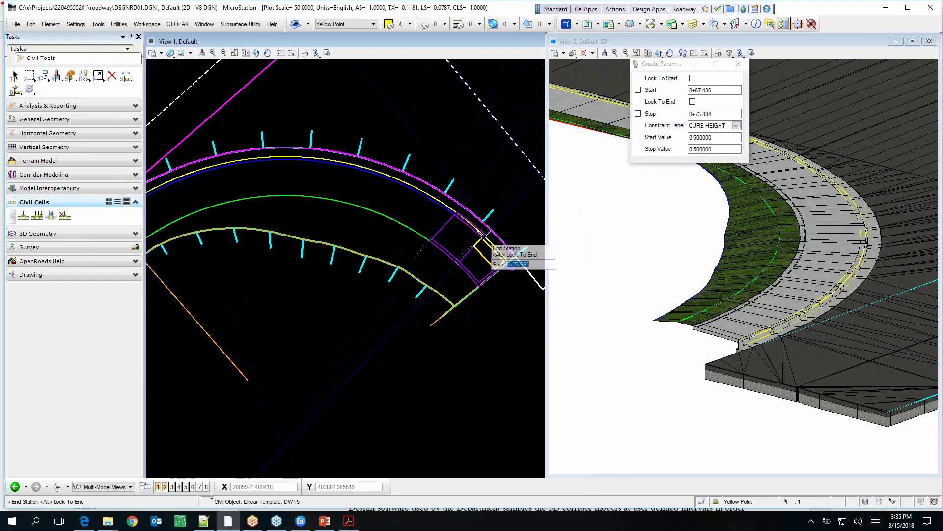
pyautogui.click(486, 227)
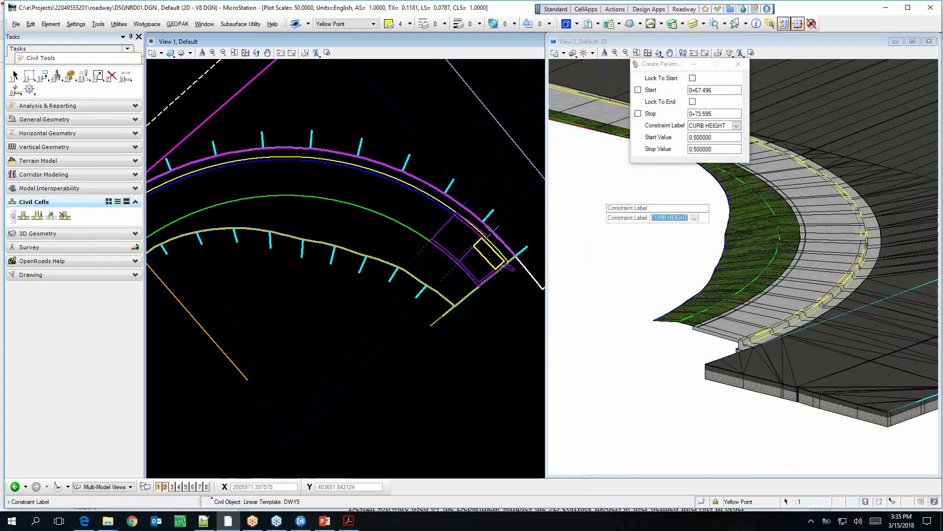
pyautogui.click(506, 210)
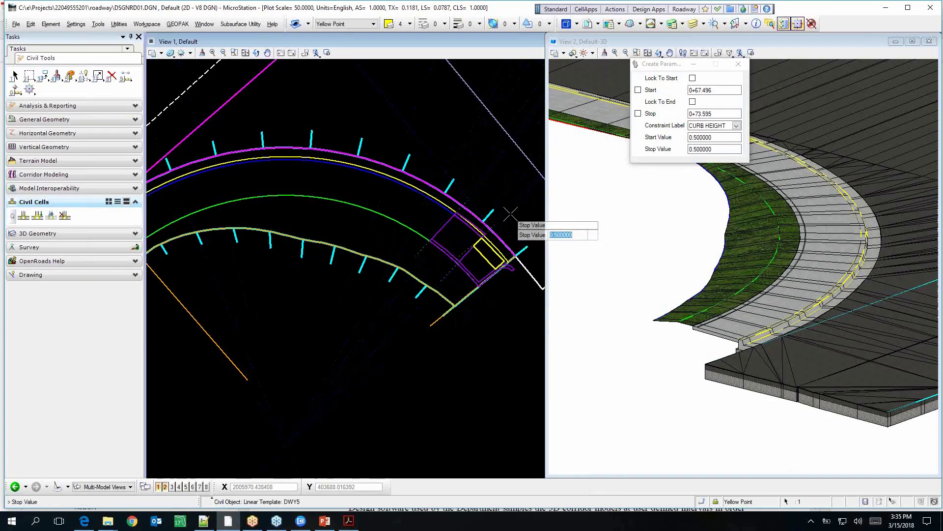
pyautogui.click(509, 214)
pyautogui.write('0')
pyautogui.press('Return')
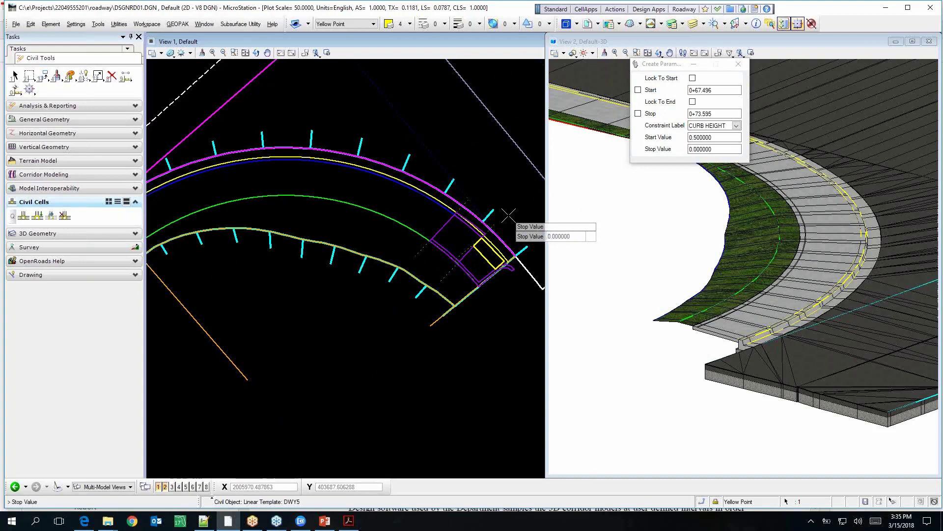
pyautogui.click(509, 215)
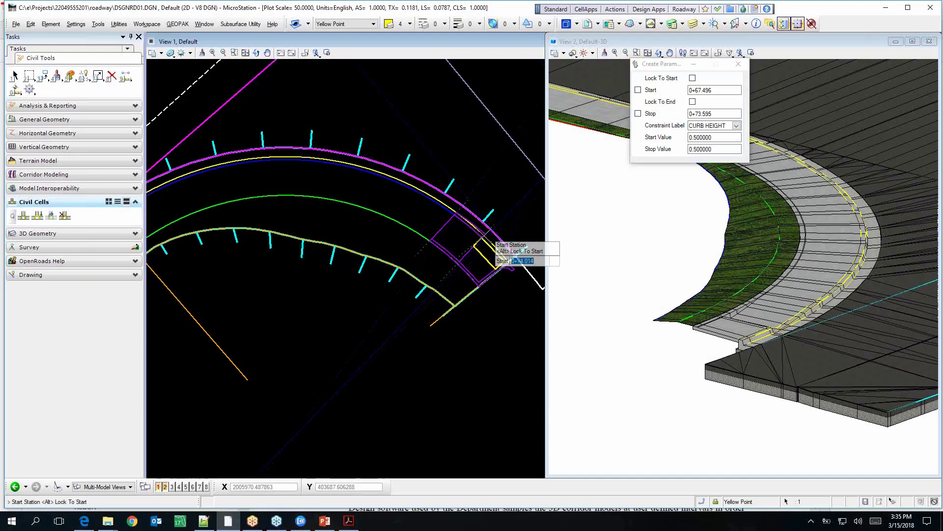
# Add a second CURB HEIGHT constraint from station 0+73.595 to 0+79.861 with start and stop values of 0.
pyautogui.scroll(2, 489, 231)
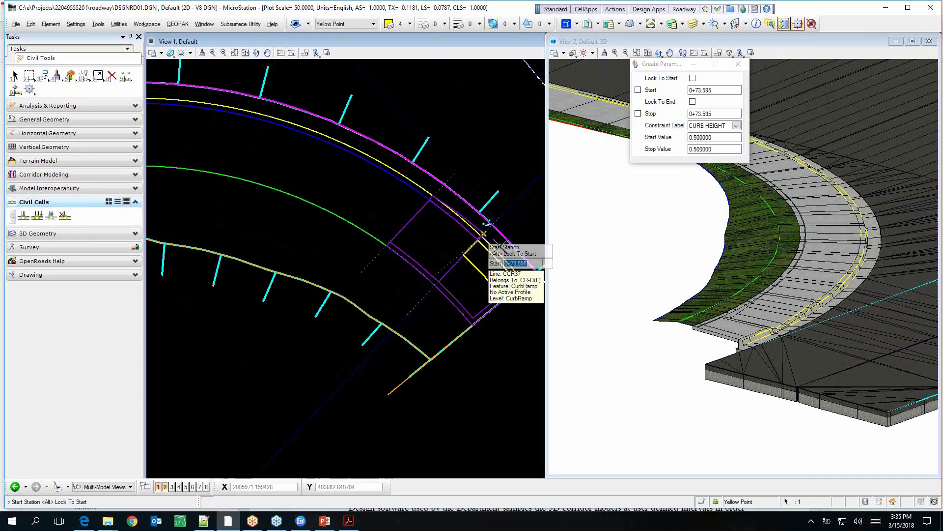
pyautogui.click(487, 224)
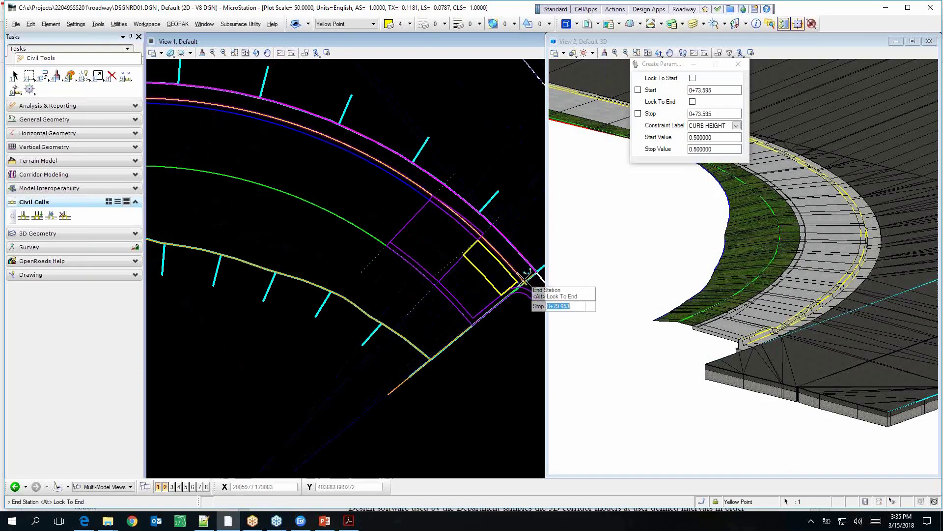
pyautogui.click(524, 282)
pyautogui.click(525, 217)
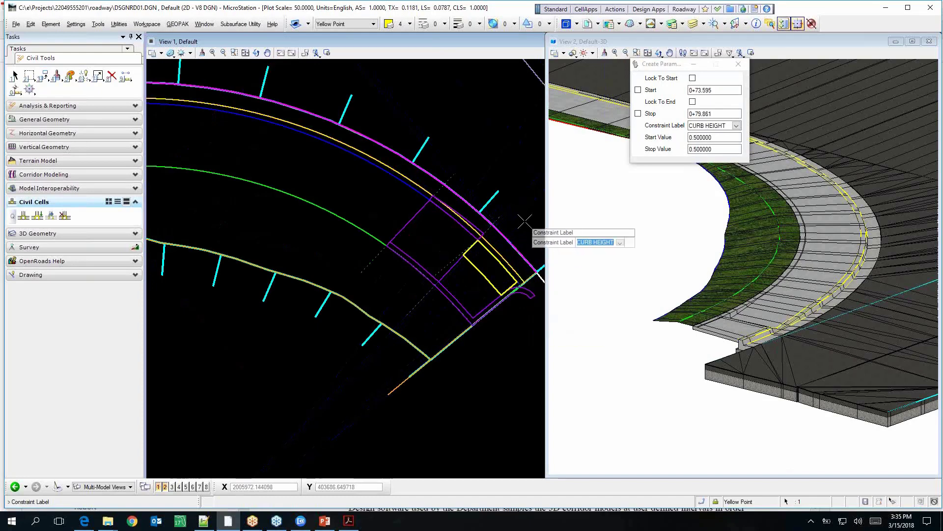
pyautogui.click(525, 214)
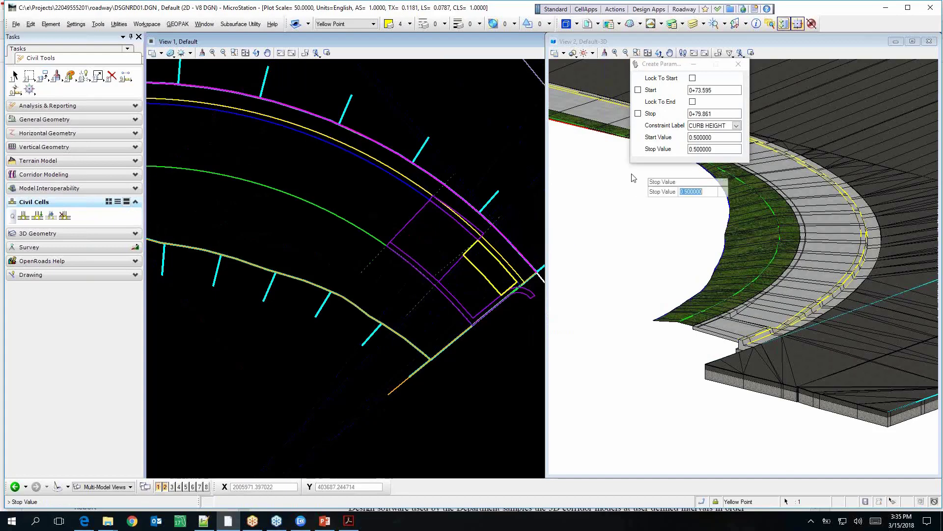
pyautogui.click(680, 138)
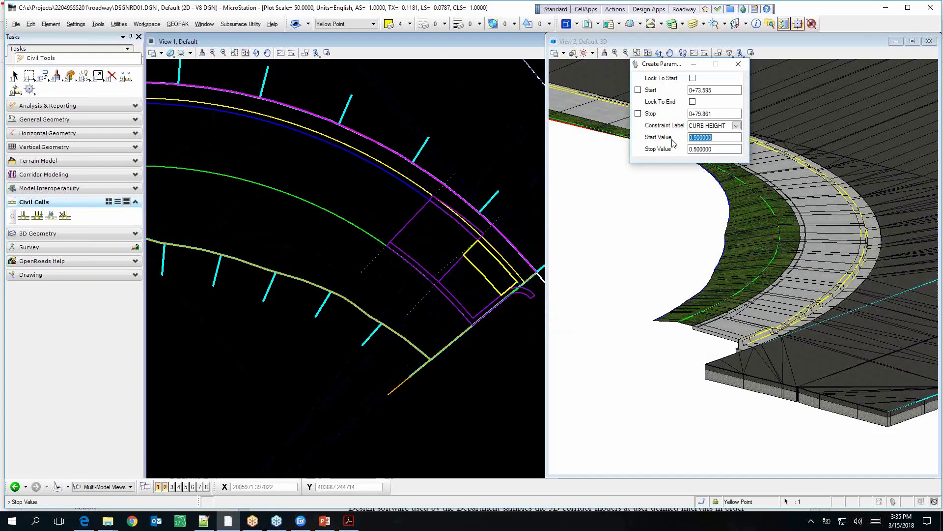
pyautogui.write('0')
pyautogui.click(688, 149)
pyautogui.write('0')
pyautogui.press('Return')
pyautogui.click(640, 208)
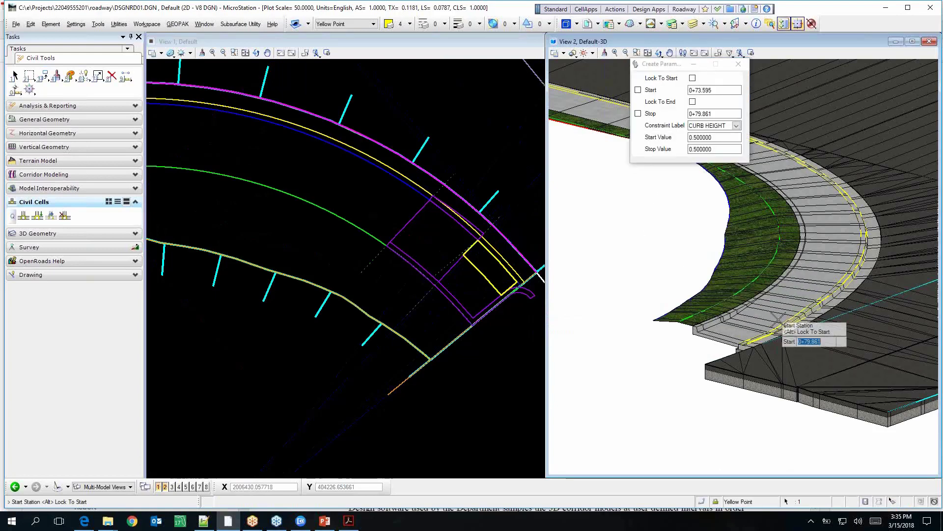
# Add a third CURB HEIGHT constraint from station 0+79.367 to 0+79.861 with start and stop values of 0.5.
pyautogui.scroll(2, 795, 331)
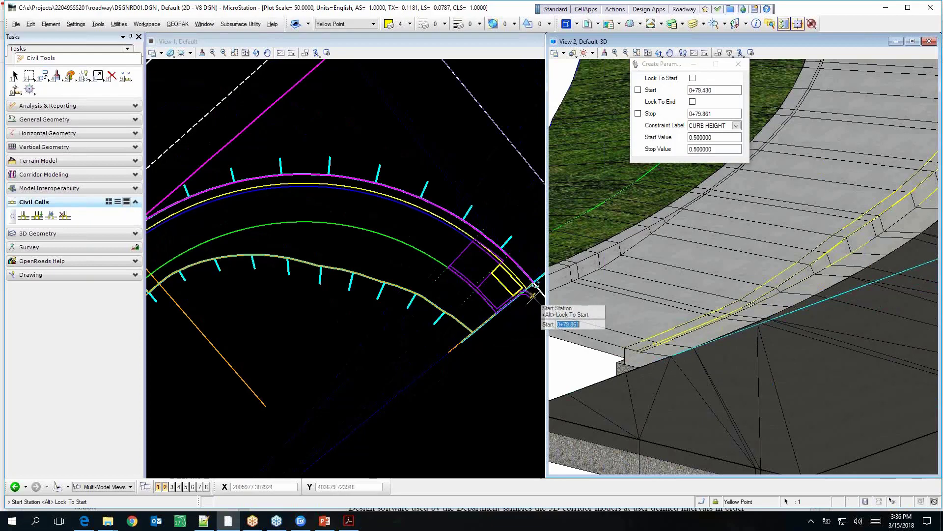
pyautogui.scroll(5, 519, 284)
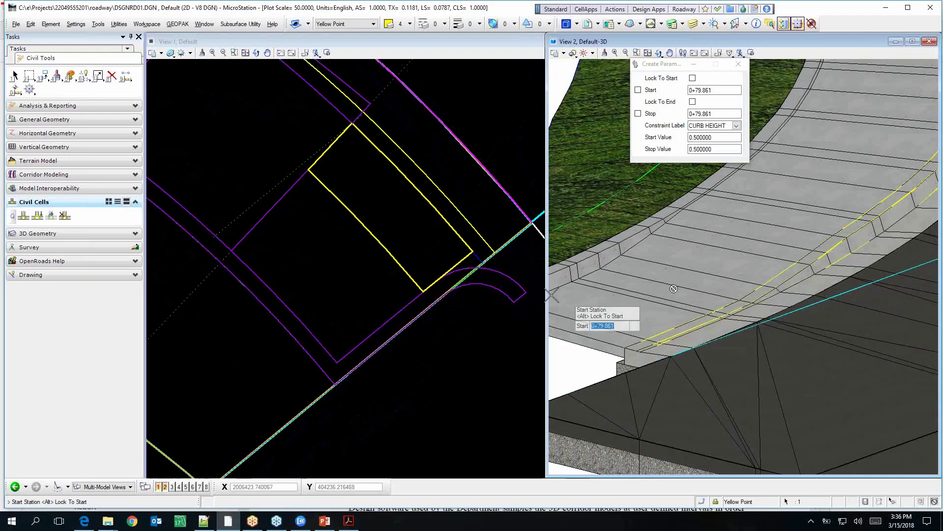
pyautogui.click(474, 252)
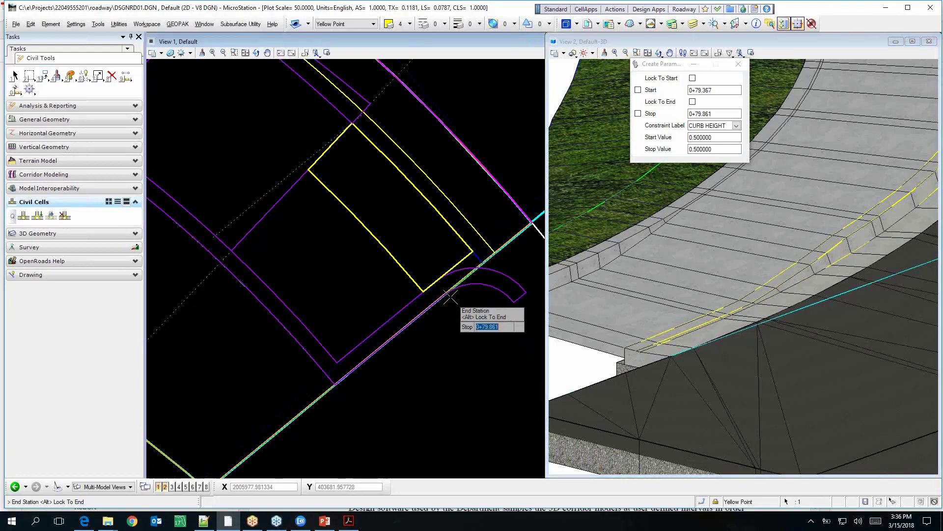
pyautogui.click(447, 294)
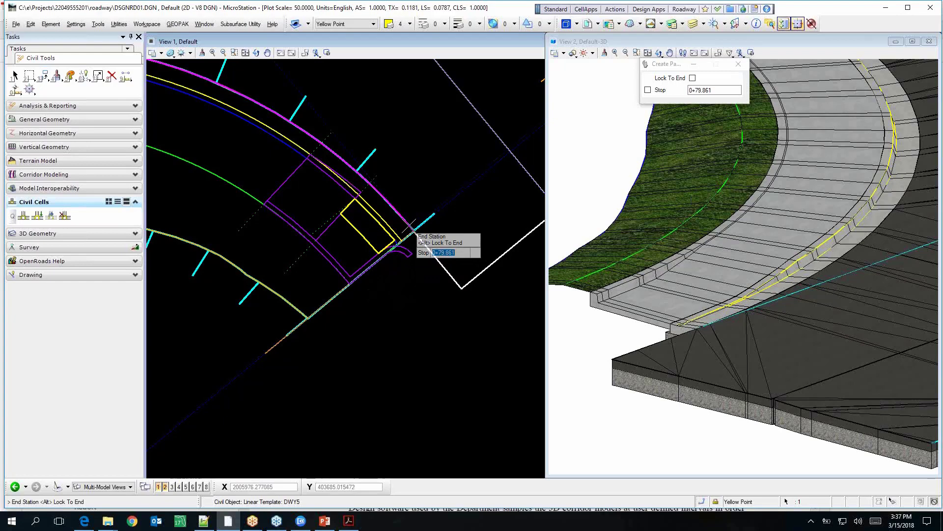
pyautogui.click(391, 284)
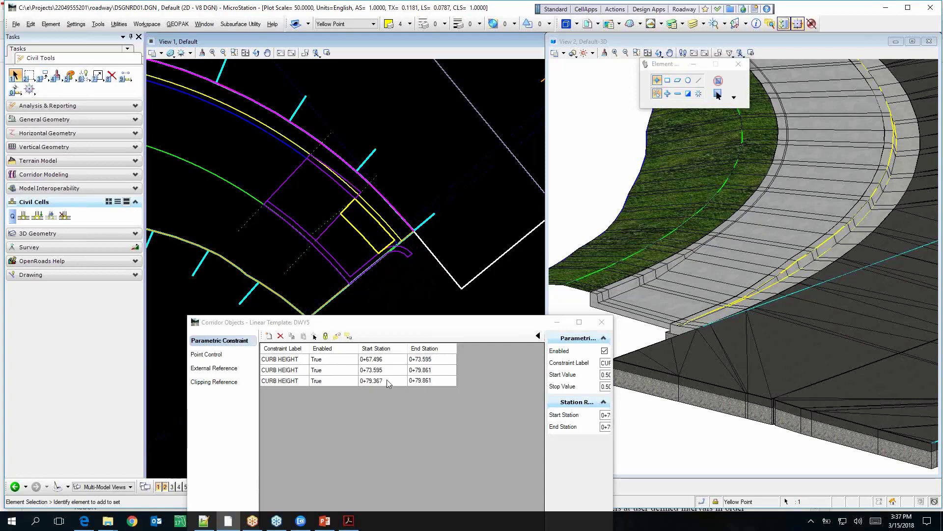
pyautogui.click(421, 381)
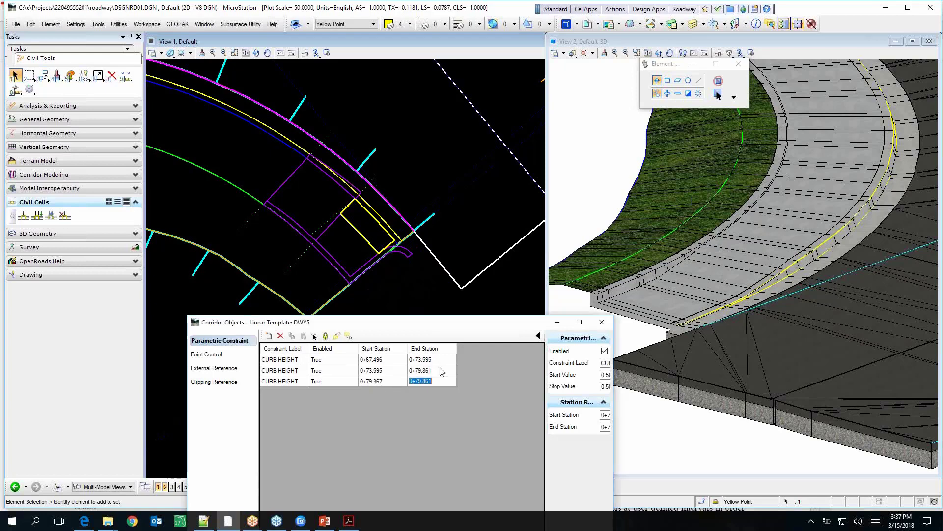
pyautogui.click(440, 371)
pyautogui.click(426, 373)
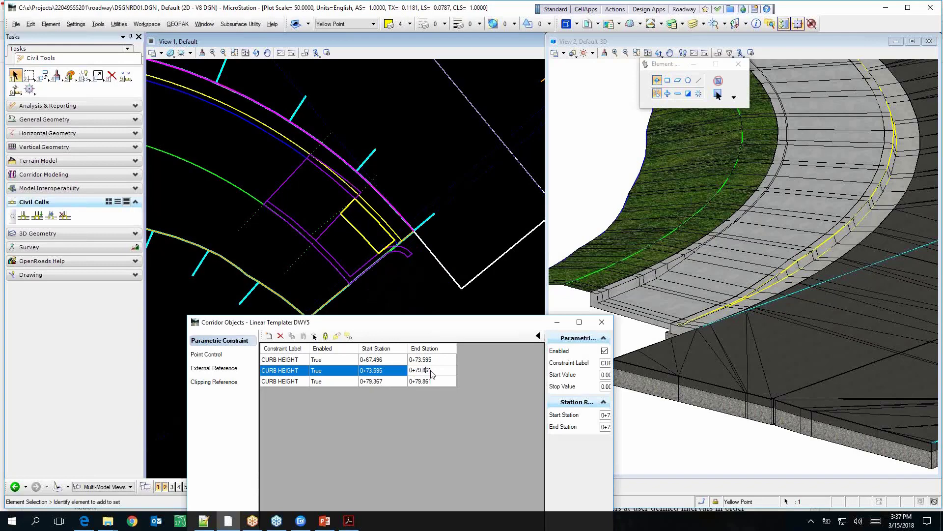
pyautogui.press('BackSpace')
pyautogui.press('Escape')
# Set the end station of the second CURB HEIGHT constraint to 0+79.300 in the template's corridor objects.
pyautogui.click(432, 372)
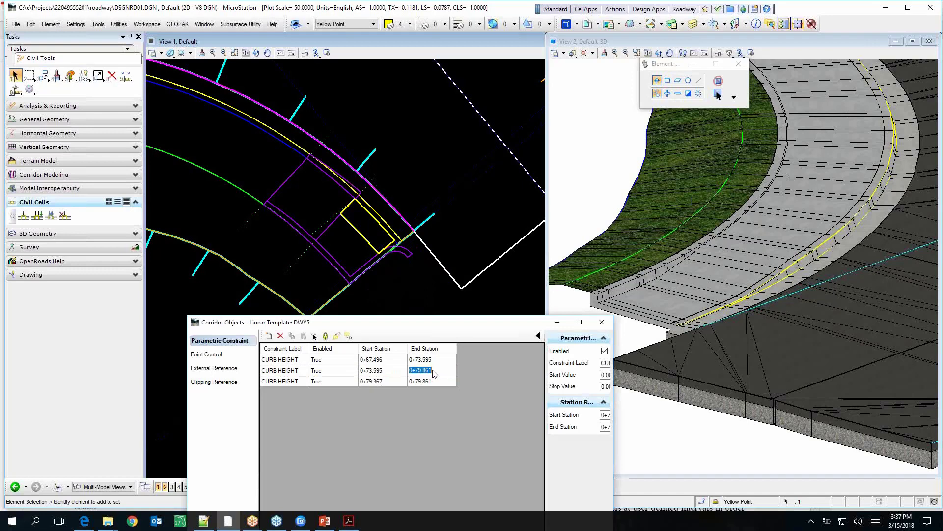
pyautogui.moveTo(616, 444); pyautogui.dragTo(664, 444)
pyautogui.click(637, 426)
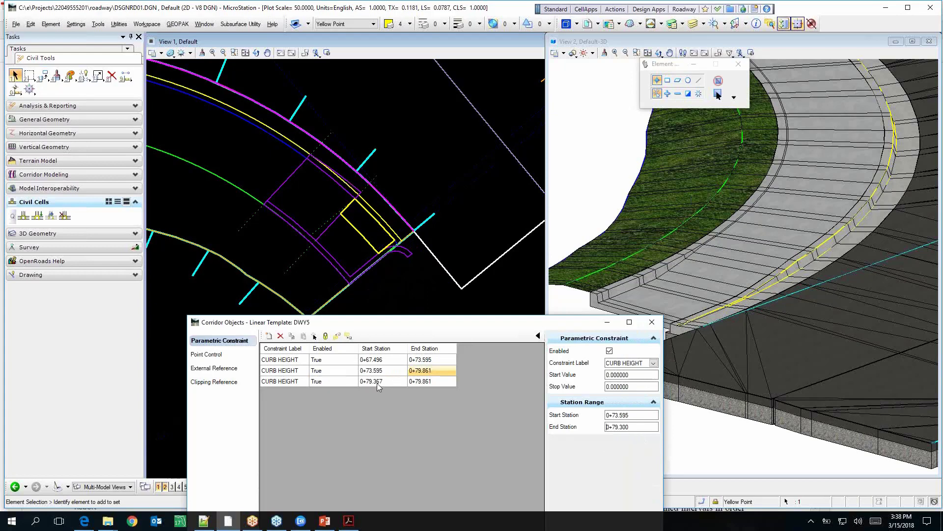
pyautogui.click(431, 371)
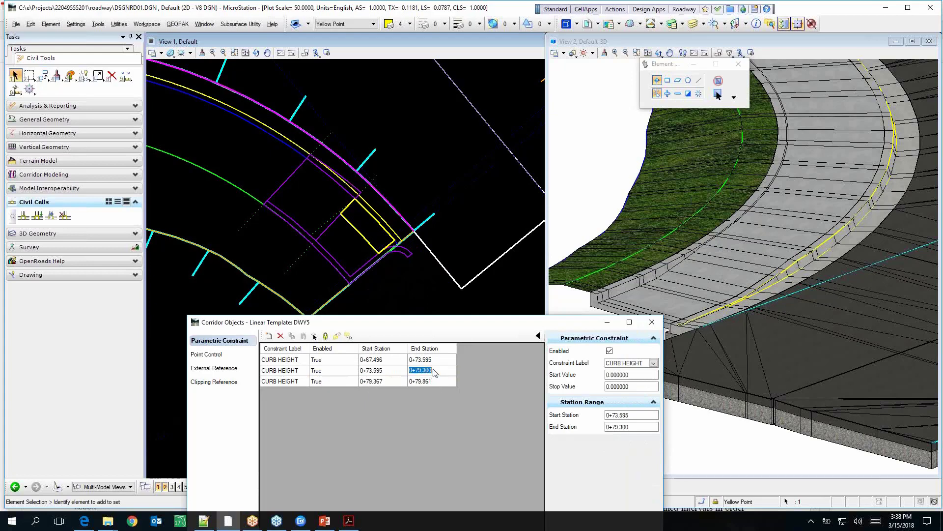
pyautogui.click(638, 427)
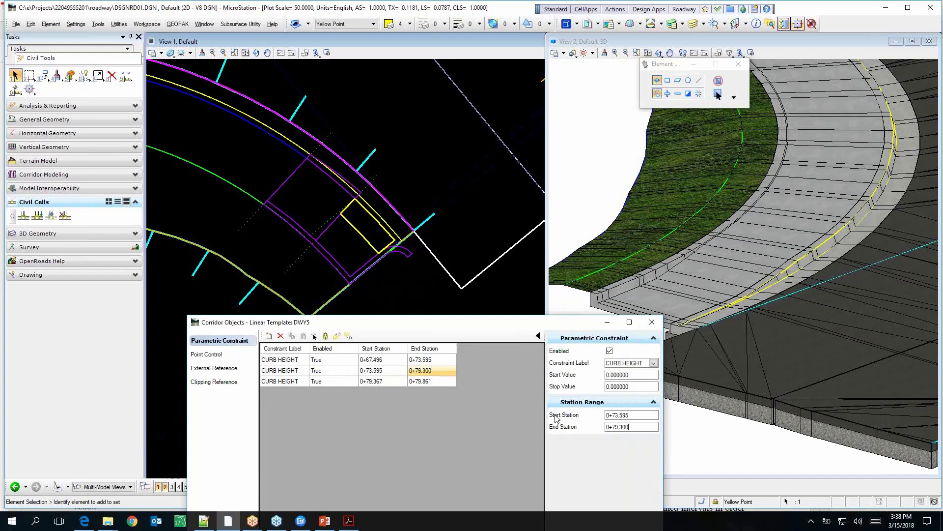
# Examine the lowered curb at the end of the driveway return in the 3D view.
pyautogui.click(648, 279)
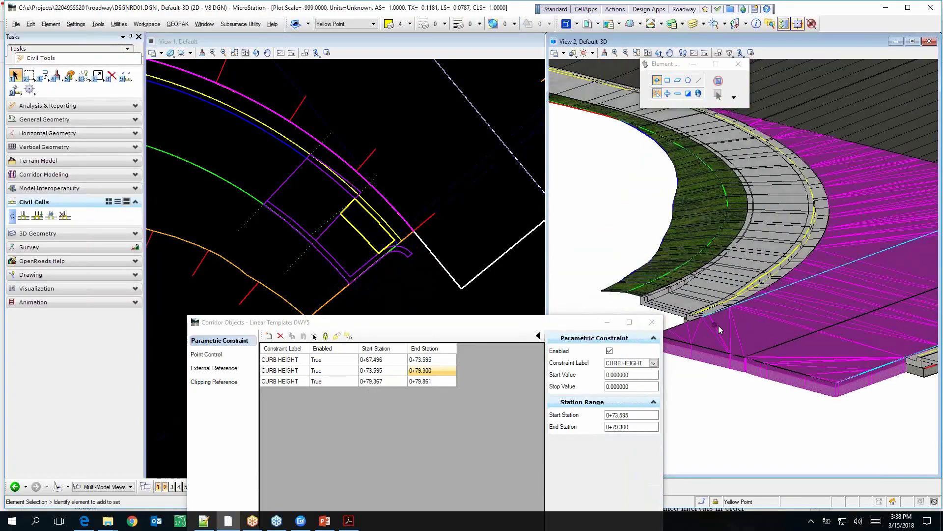
pyautogui.moveTo(729, 329)
pyautogui.keyDown('shift'); pyautogui.mouseDown(button='middle')
pyautogui.moveTo(709, 324)
pyautogui.moveTo(774, 351)
pyautogui.moveTo(772, 371)
pyautogui.moveTo(730, 342)
pyautogui.mouseUp(button='middle'); pyautogui.keyUp('shift')
pyautogui.press('Escape')
pyautogui.scroll(3, 835, 328)
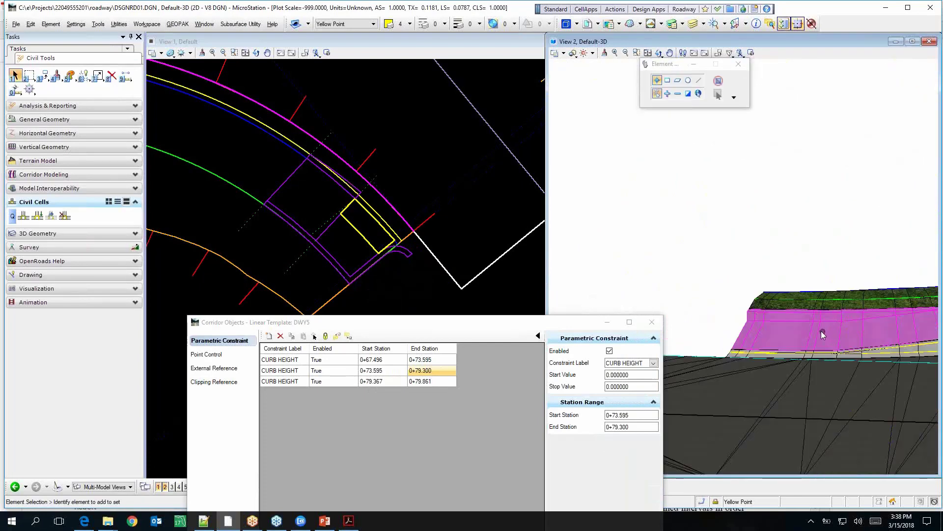
pyautogui.scroll(1, 792, 325)
pyautogui.scroll(-2, 777, 320)
pyautogui.scroll(1, 763, 314)
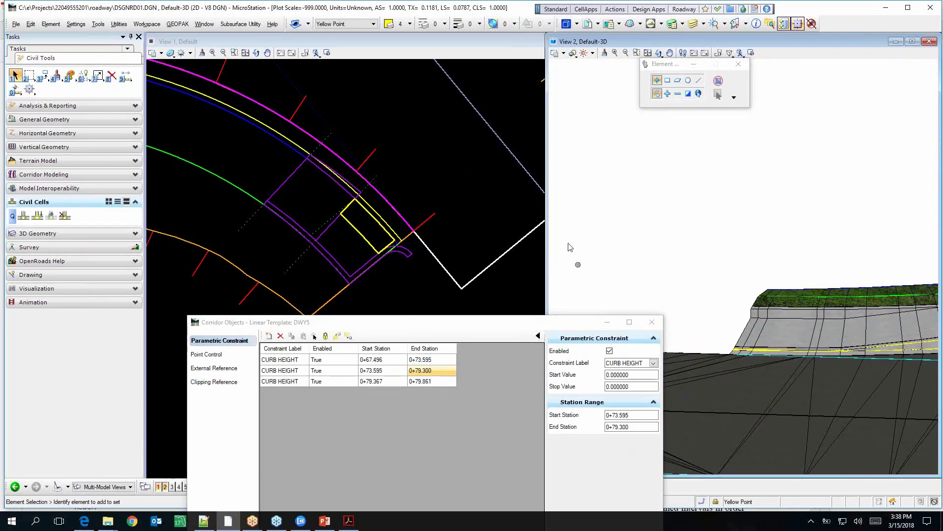
# Examine the curb ramp, the driveway return and the adjoining roadway edges in the plan view.
pyautogui.scroll(-3, 463, 181)
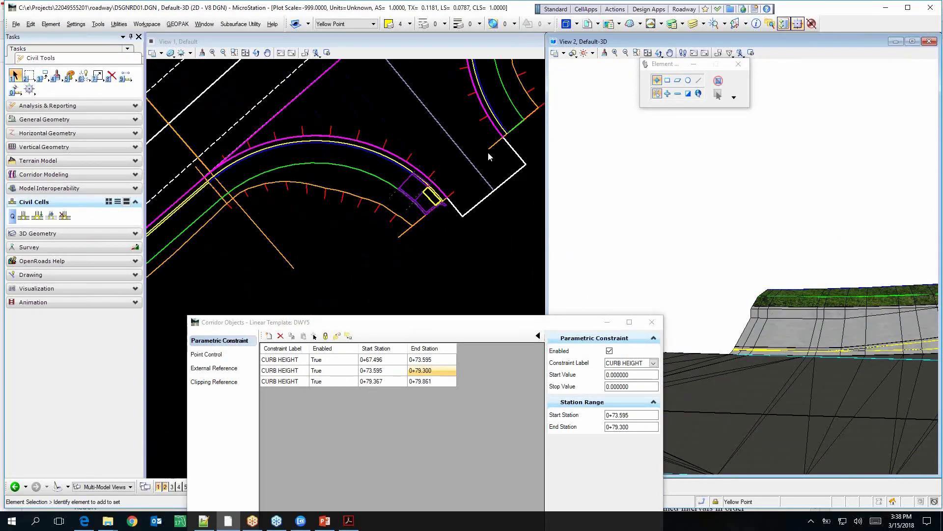
pyautogui.scroll(5, 436, 185)
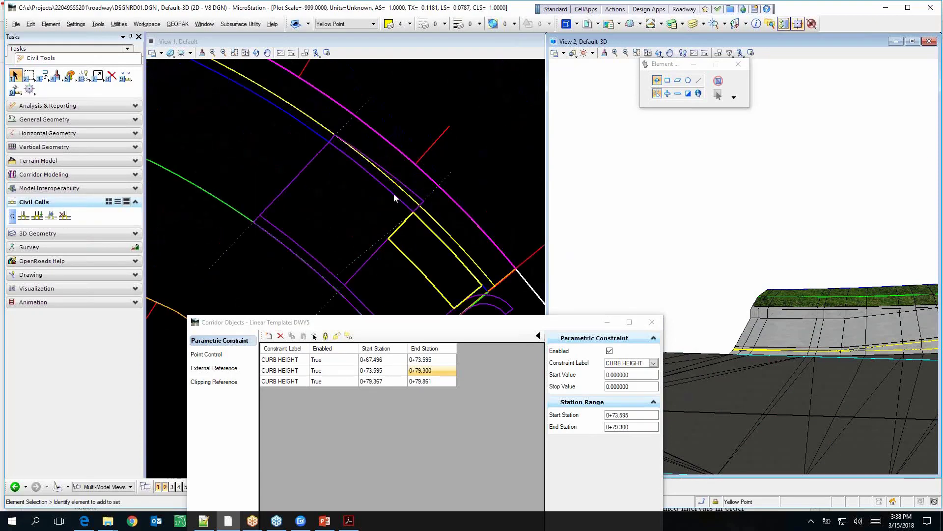
pyautogui.click(341, 183)
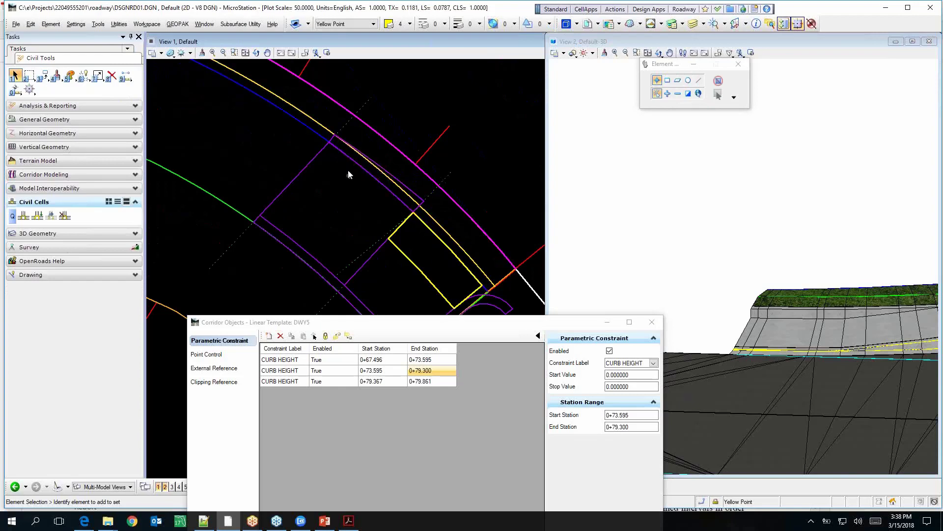
pyautogui.scroll(-2, 420, 217)
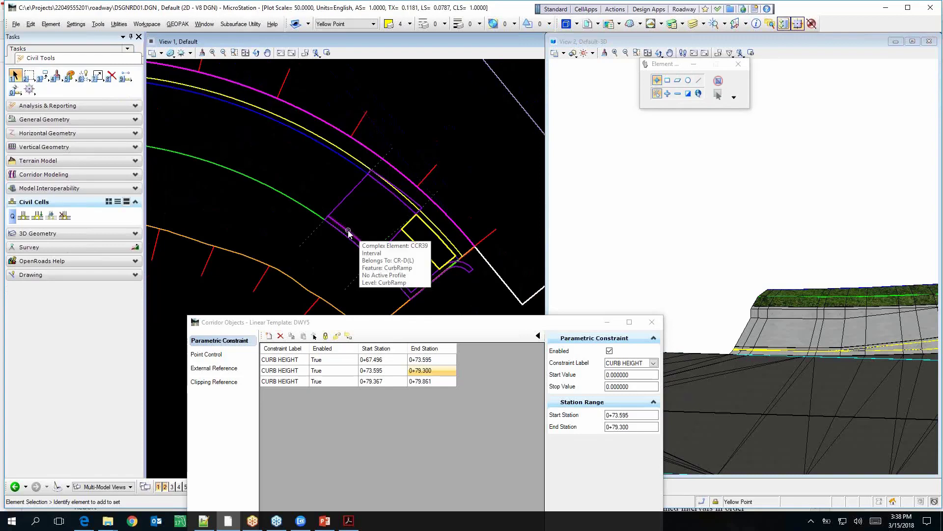
pyautogui.scroll(-2, 337, 222)
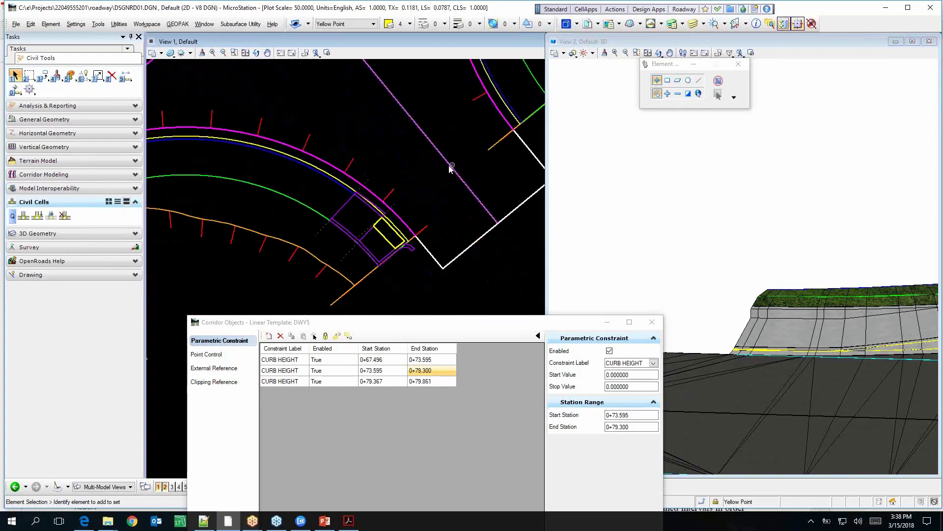
pyautogui.scroll(2, 393, 227)
pyautogui.scroll(-2, 396, 227)
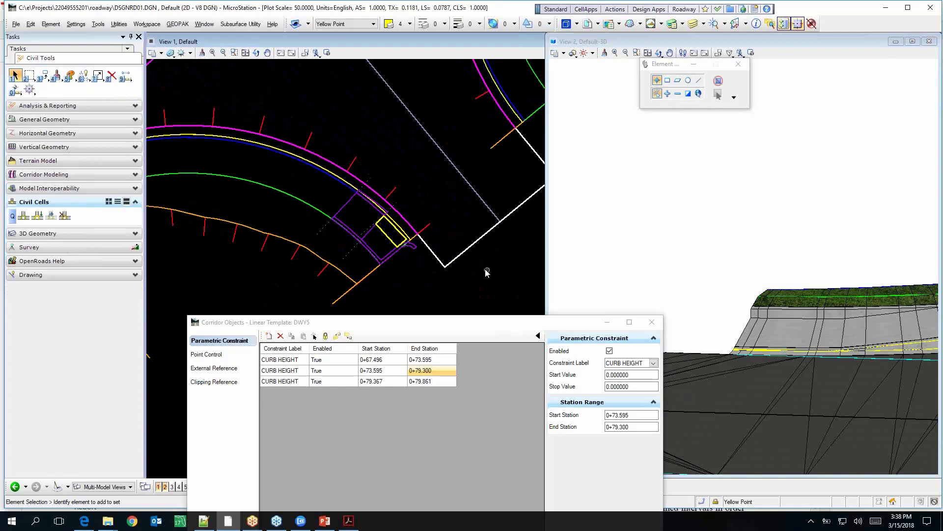
pyautogui.scroll(-3, 487, 272)
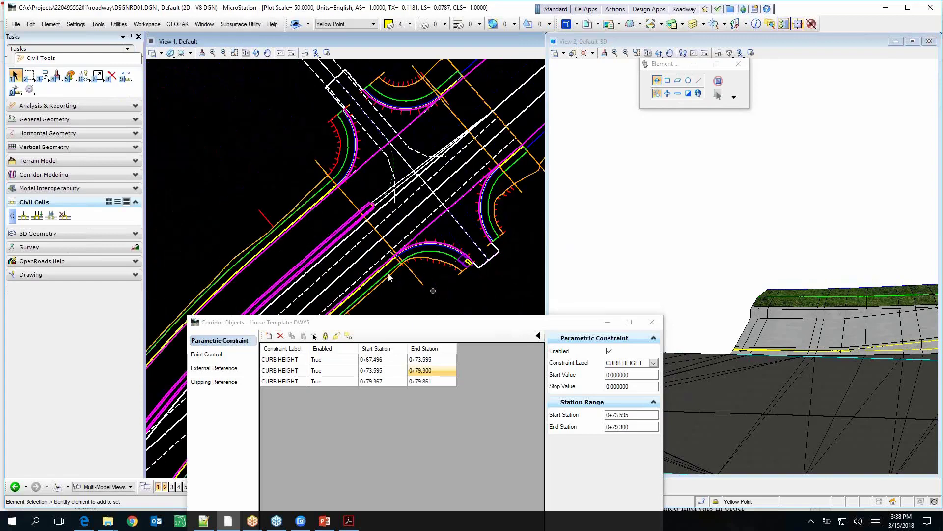
pyautogui.scroll(-3, 352, 259)
pyautogui.scroll(4, 349, 264)
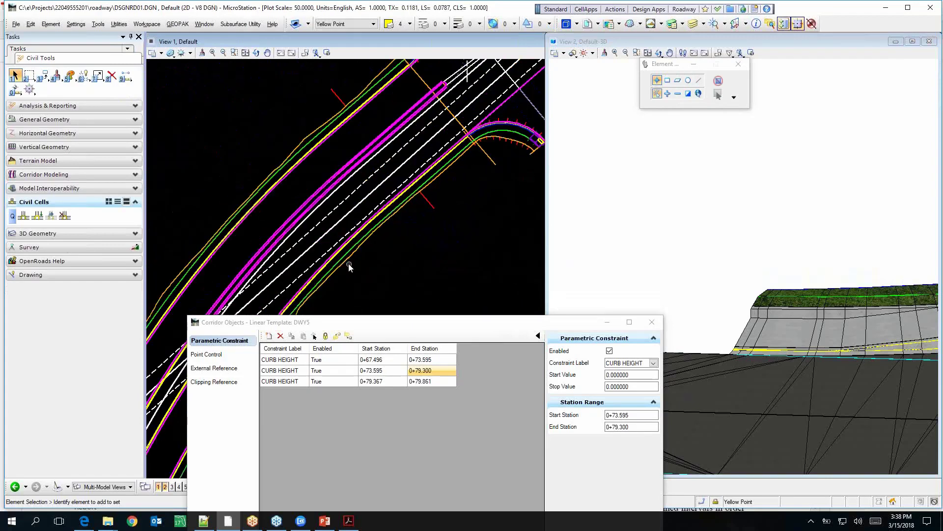
pyautogui.scroll(2, 349, 263)
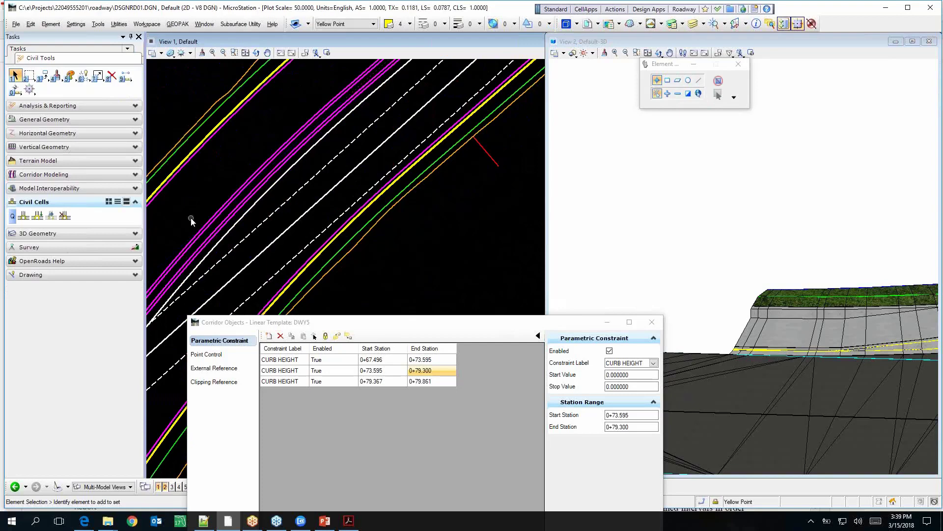
# Open the template library and inspect the curb and sidewalk of the SW w/ Type F Curb11 linear template.
pyautogui.click(89, 174)
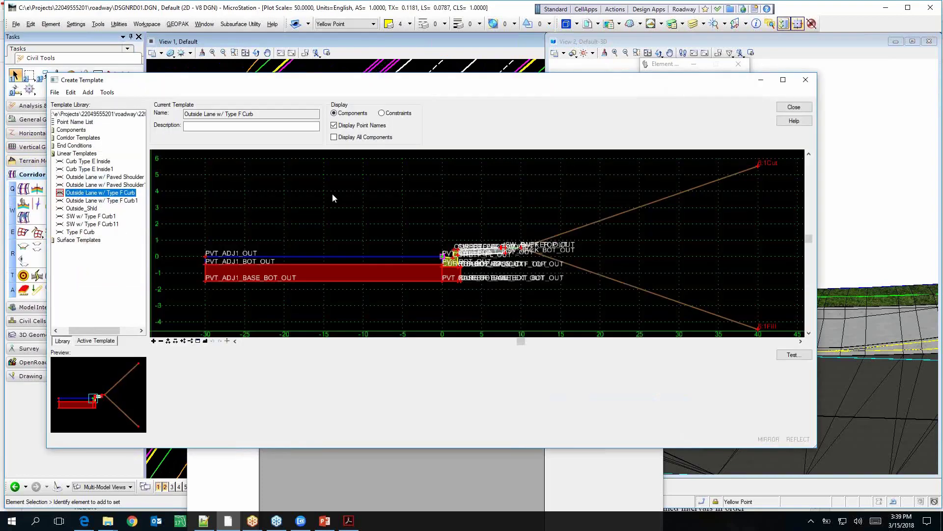
pyautogui.scroll(3, 466, 266)
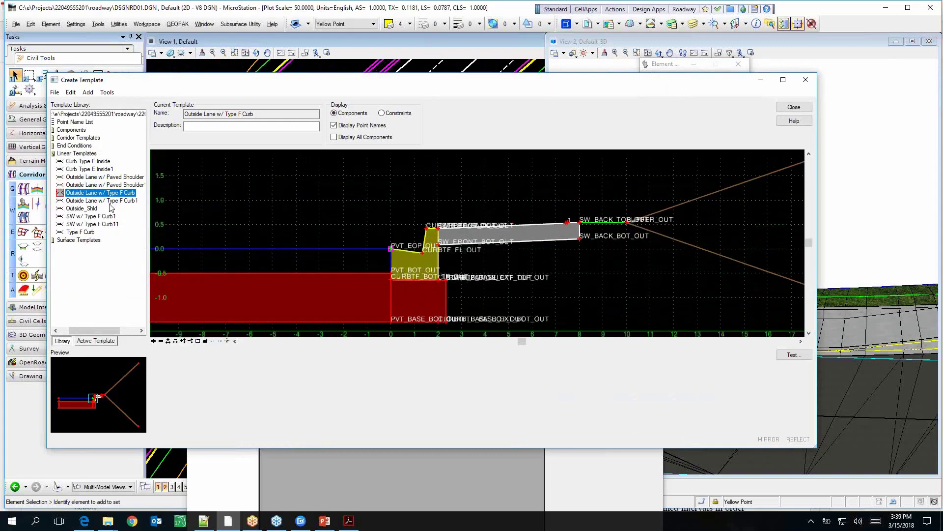
pyautogui.doubleClick(109, 200)
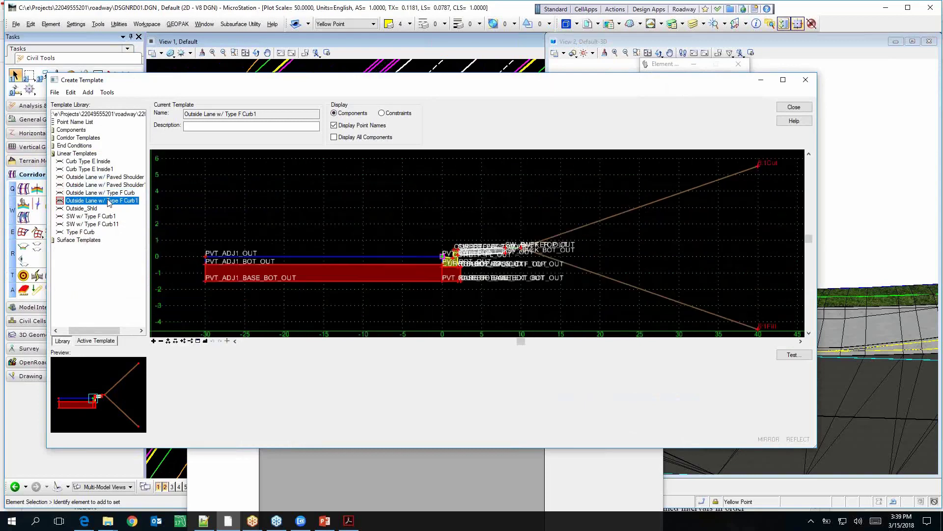
pyautogui.doubleClick(103, 224)
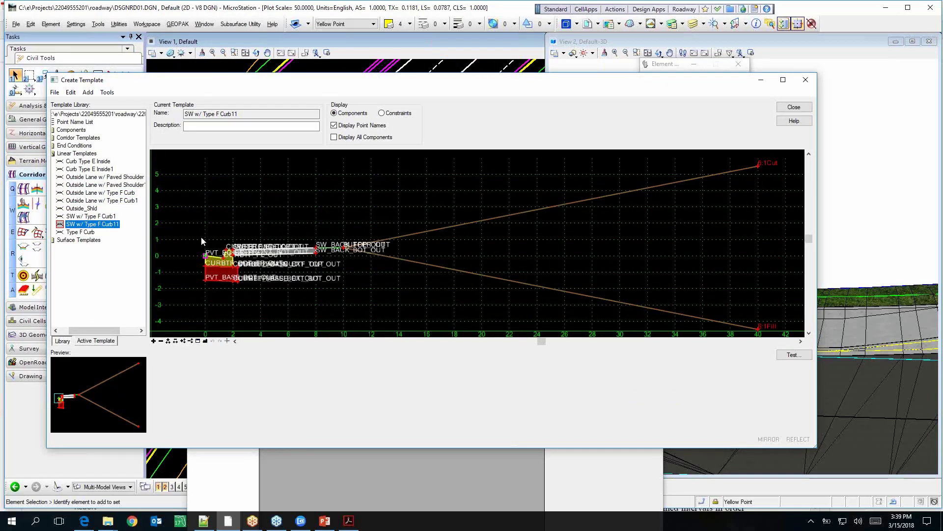
pyautogui.scroll(3, 214, 238)
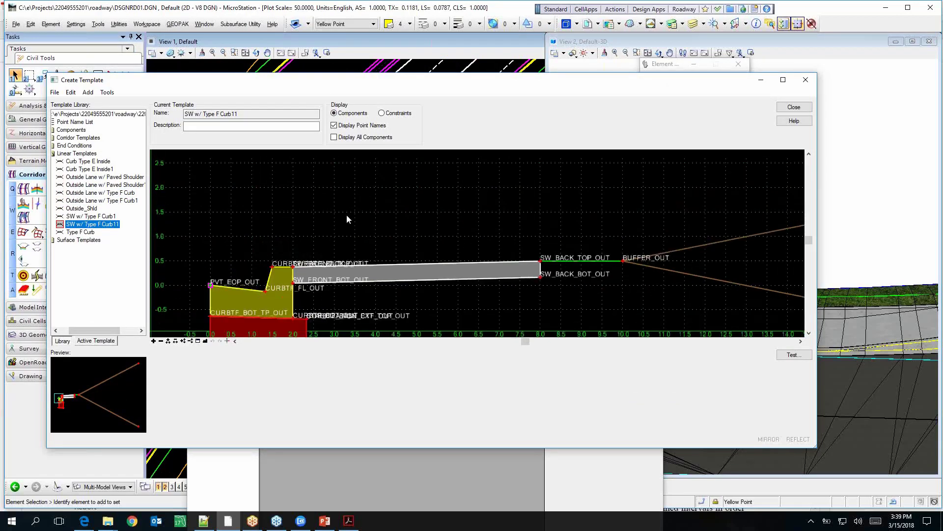
pyautogui.scroll(-1, 346, 219)
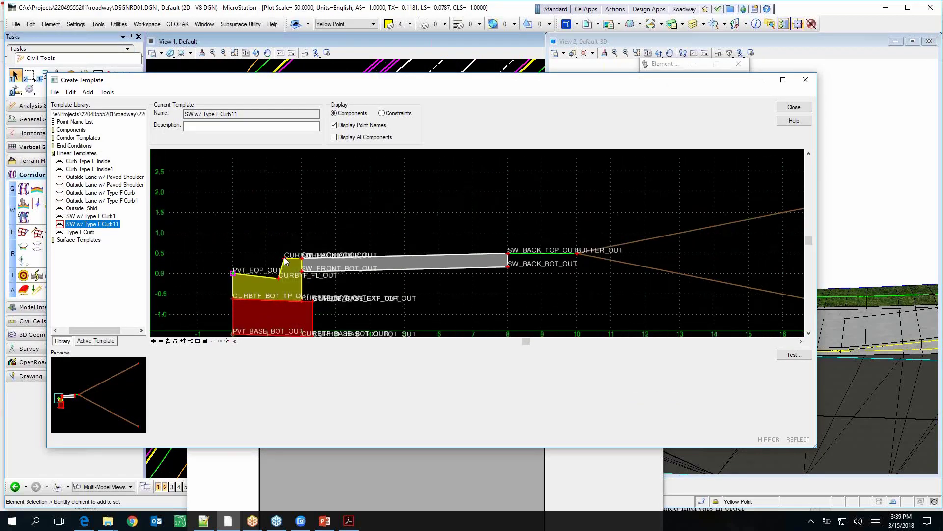
# Check the constraints of the CURBTF_FACE_OUT point and test its vertical point control.
pyautogui.moveTo(286, 259)
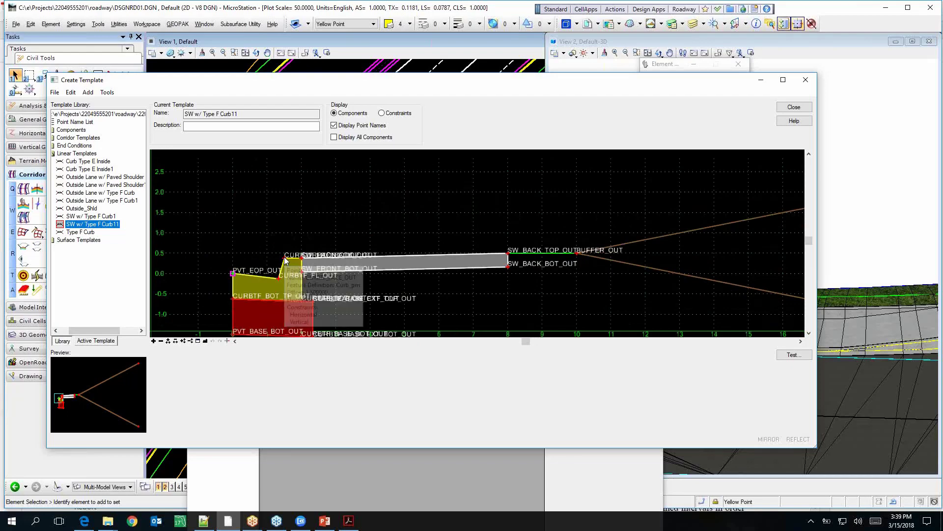
pyautogui.doubleClick(286, 259)
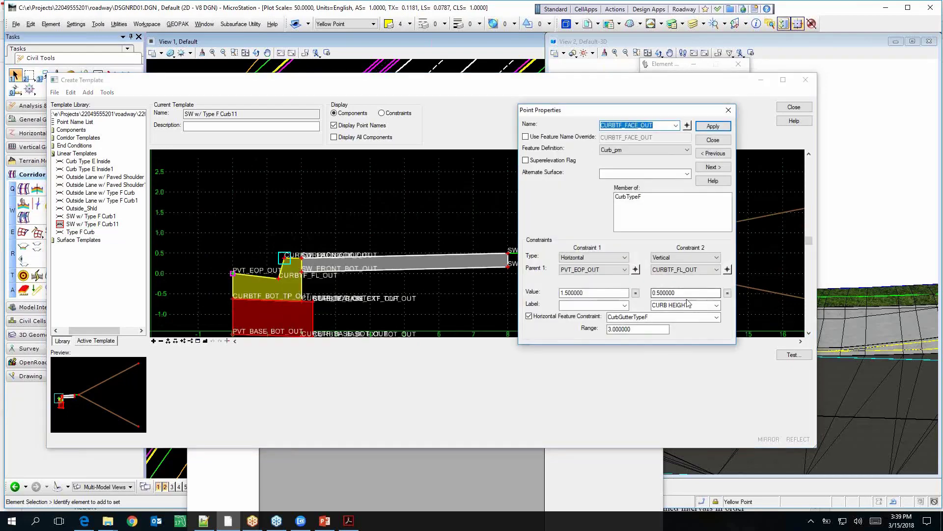
pyautogui.click(713, 140)
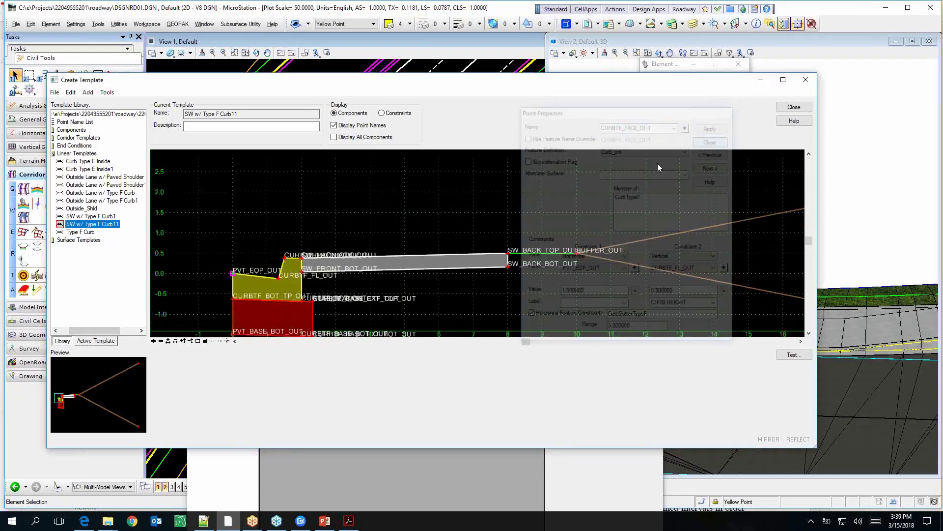
pyautogui.rightClick(284, 256)
pyautogui.moveTo(374, 417)
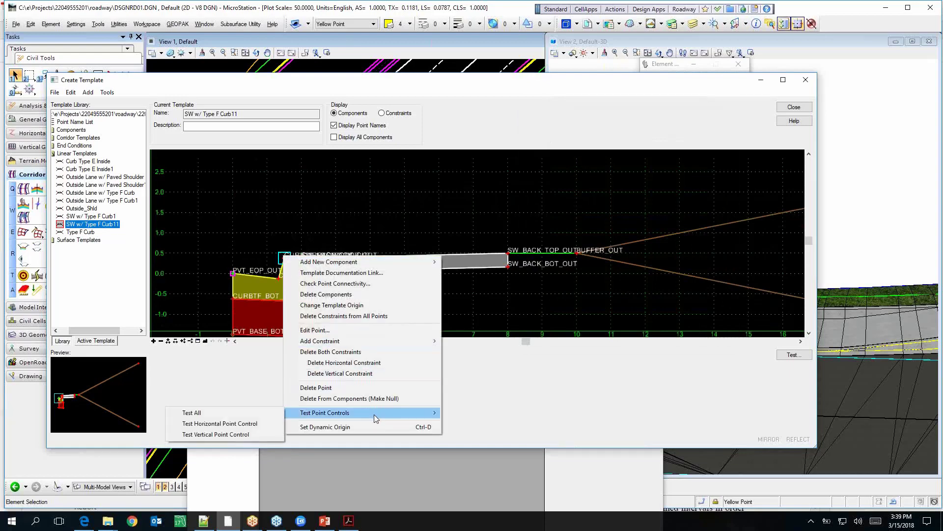
pyautogui.click(230, 434)
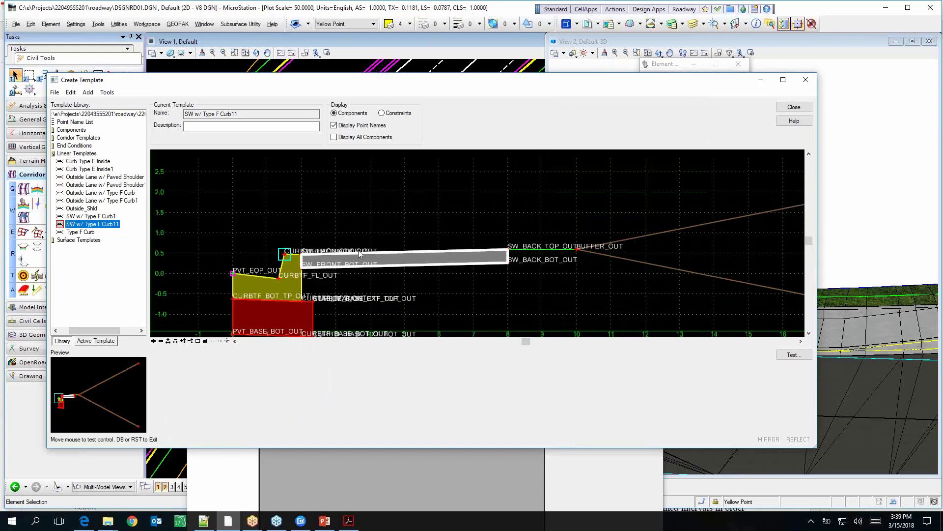
# Change the SW_BACK_TOP_OUT point's slope constraint to a vertical constraint with PVT_EOP_OUT as its parent.
pyautogui.doubleClick(509, 254)
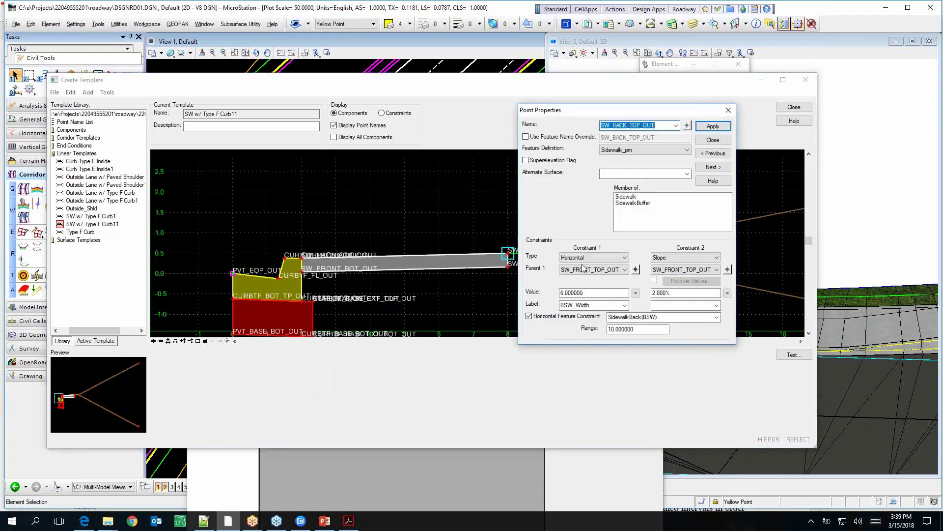
pyautogui.click(694, 259)
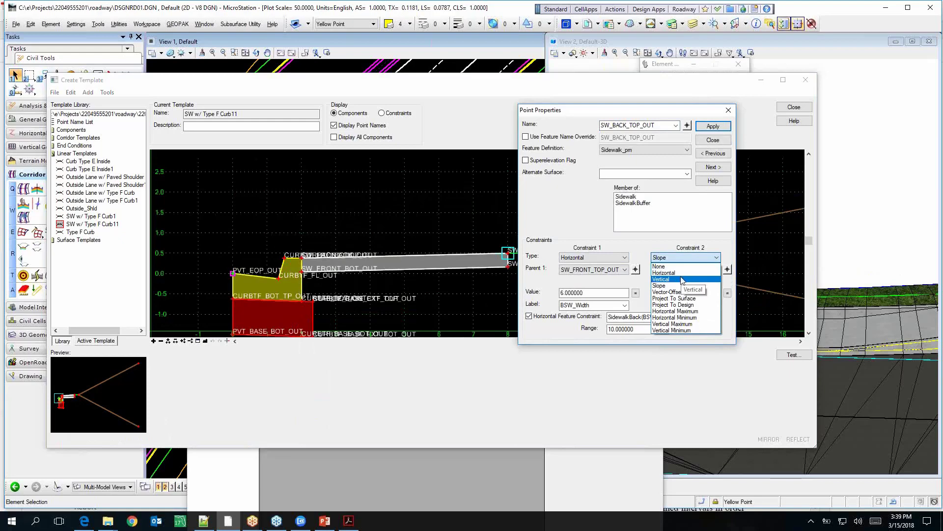
pyautogui.click(682, 279)
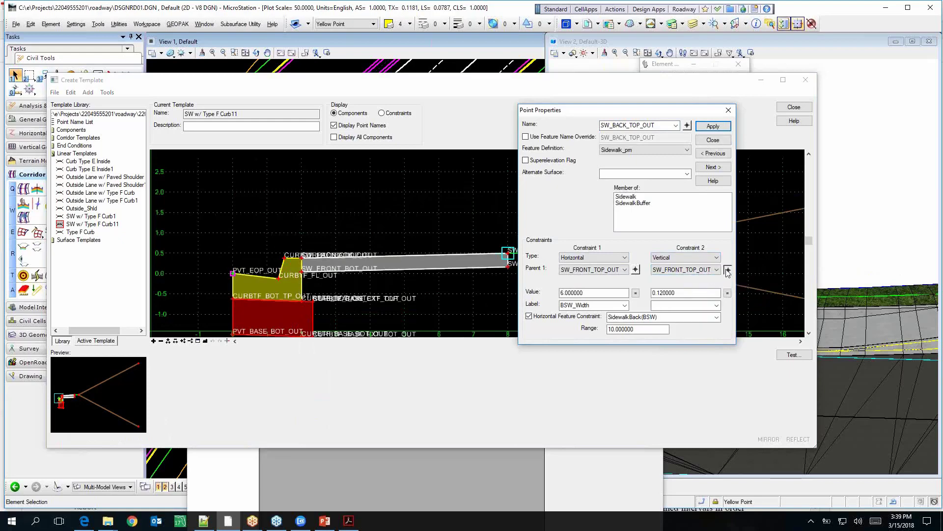
pyautogui.press('Return')
pyautogui.click(234, 274)
pyautogui.click(712, 126)
pyautogui.click(712, 140)
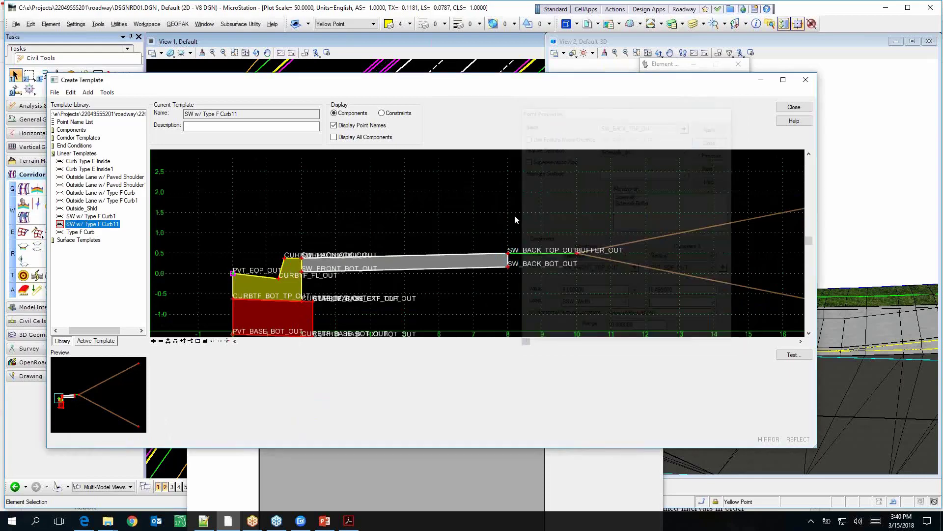
# Test the curb face point's vertical control again to see how the back of sidewalk responds.
pyautogui.rightClick(284, 260)
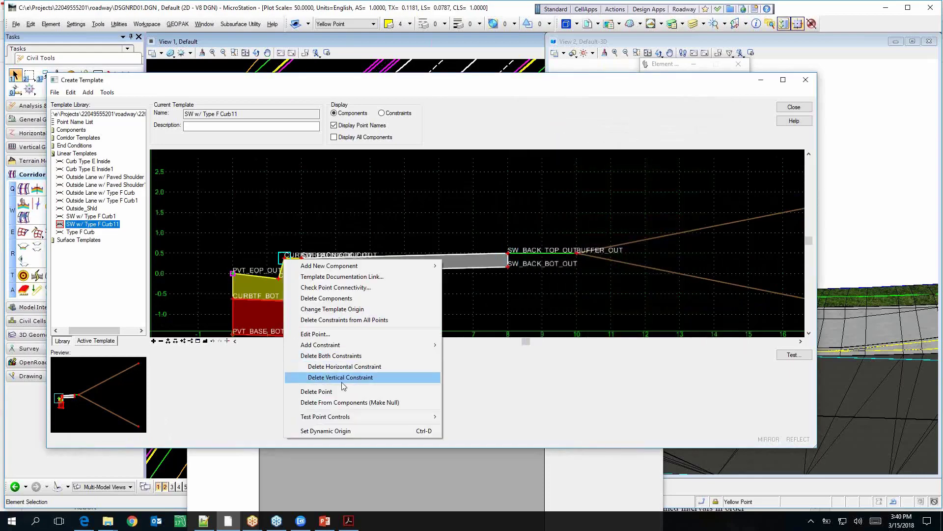
pyautogui.moveTo(365, 420)
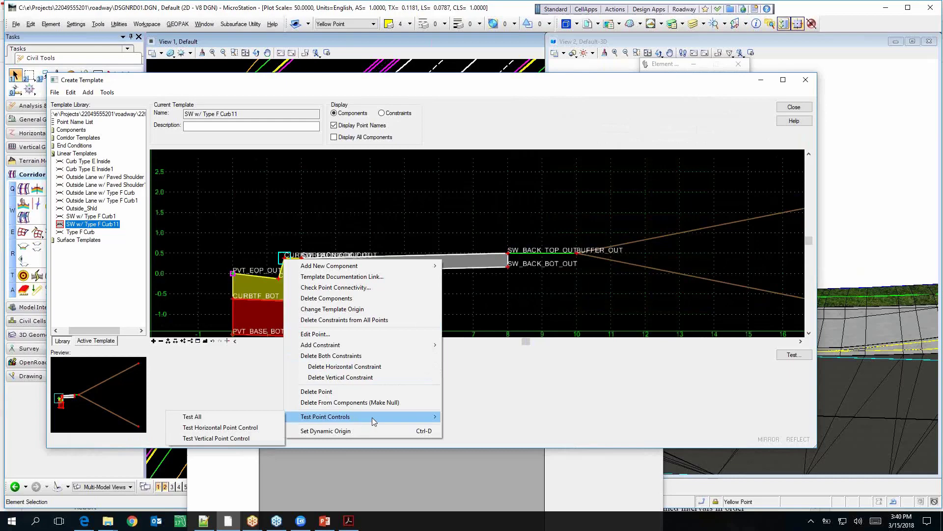
pyautogui.click(240, 439)
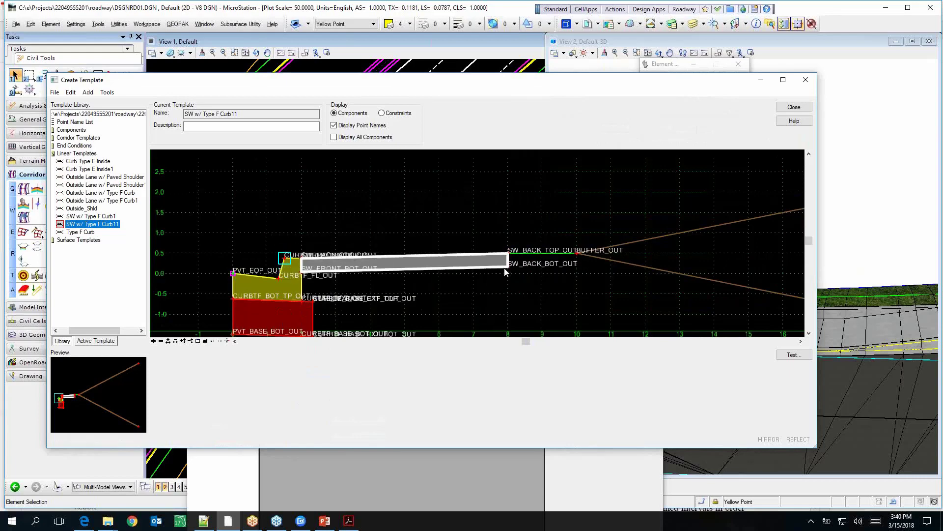
pyautogui.click(506, 272)
# Change the SW_BACK_BOT_OUT point's slope constraint to a vertical constraint with SW_BACK_TOP_OUT as its parent.
pyautogui.doubleClick(509, 268)
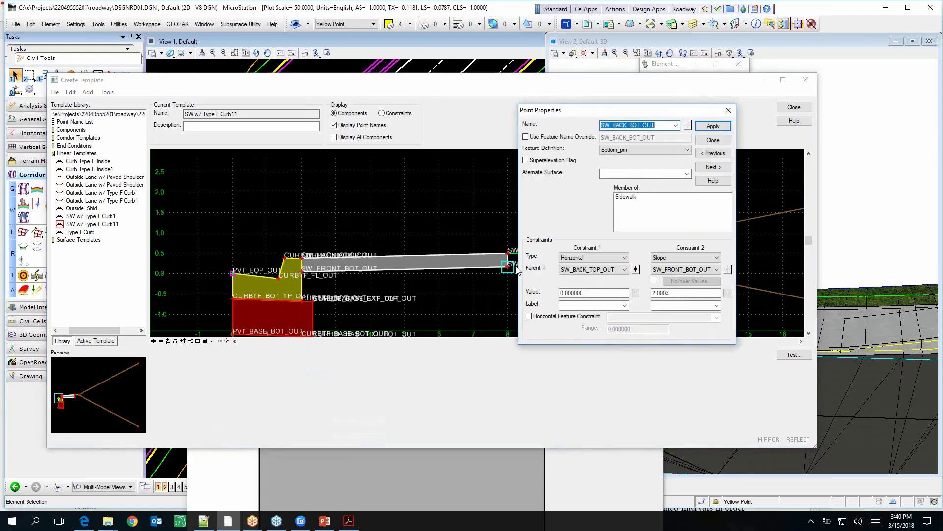
pyautogui.click(693, 258)
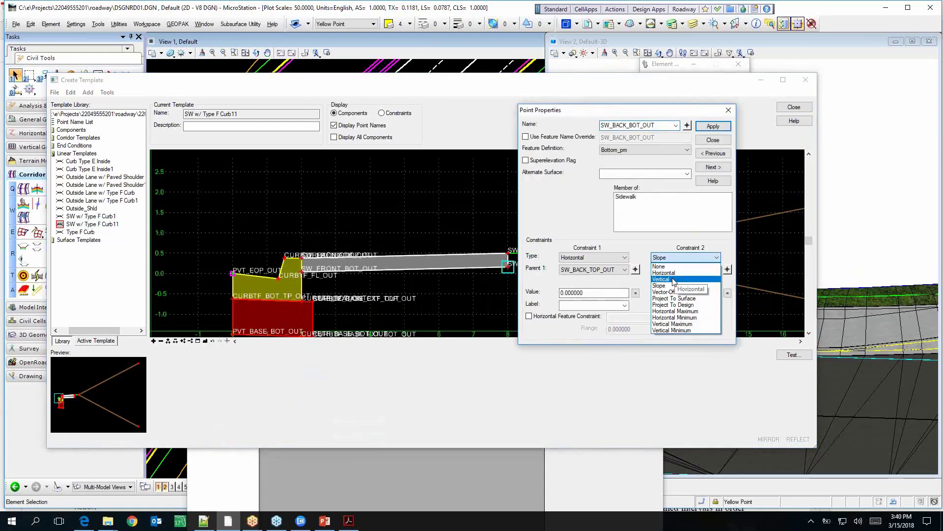
pyautogui.click(673, 280)
pyautogui.click(727, 270)
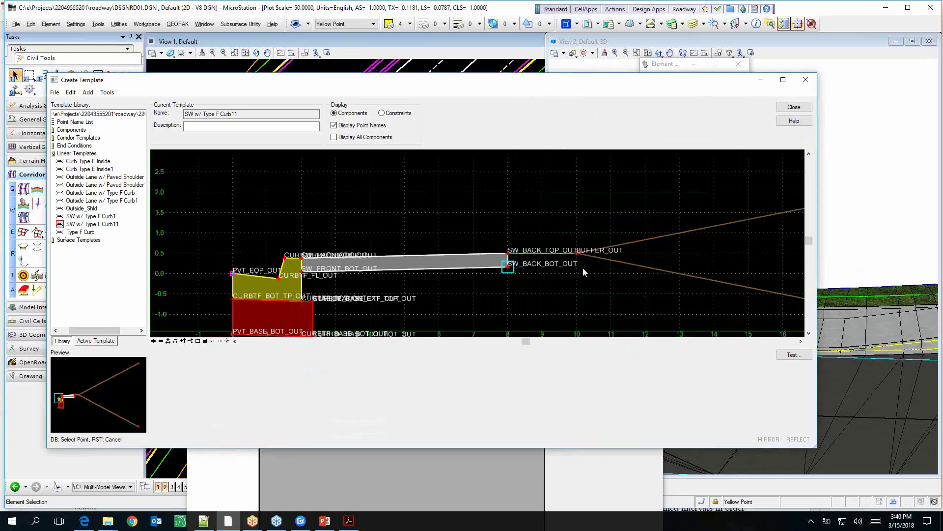
pyautogui.click(509, 254)
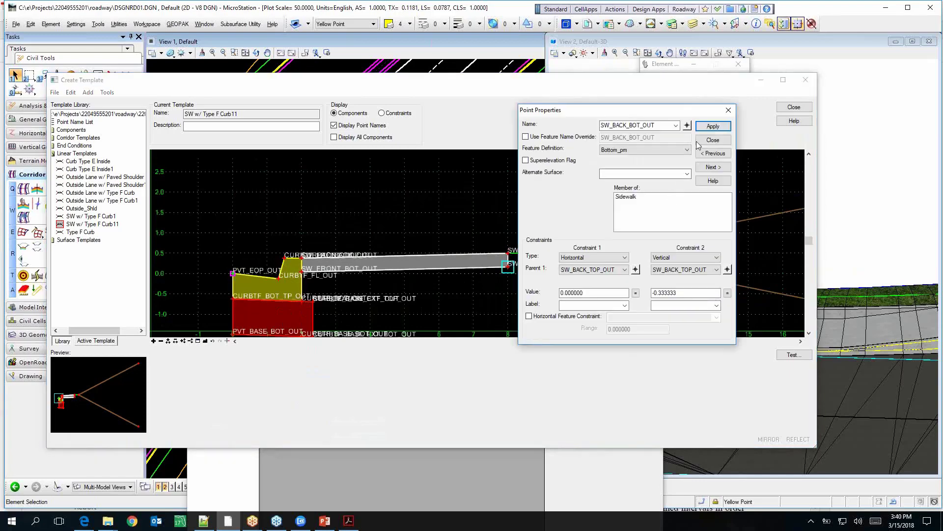
pyautogui.click(713, 126)
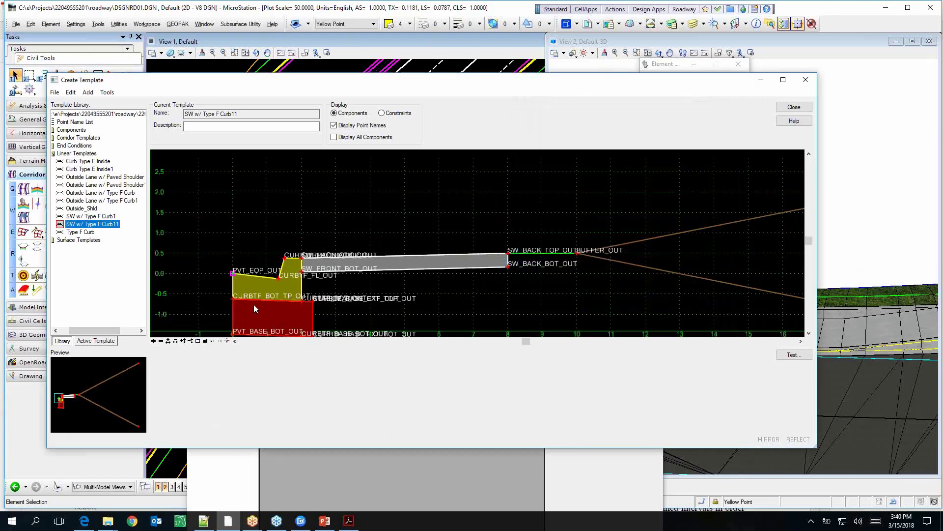
# Test the vertical control of CURBTF_FACE_OUT against the top and bottom points at the back of sidewalk.
pyautogui.rightClick(288, 264)
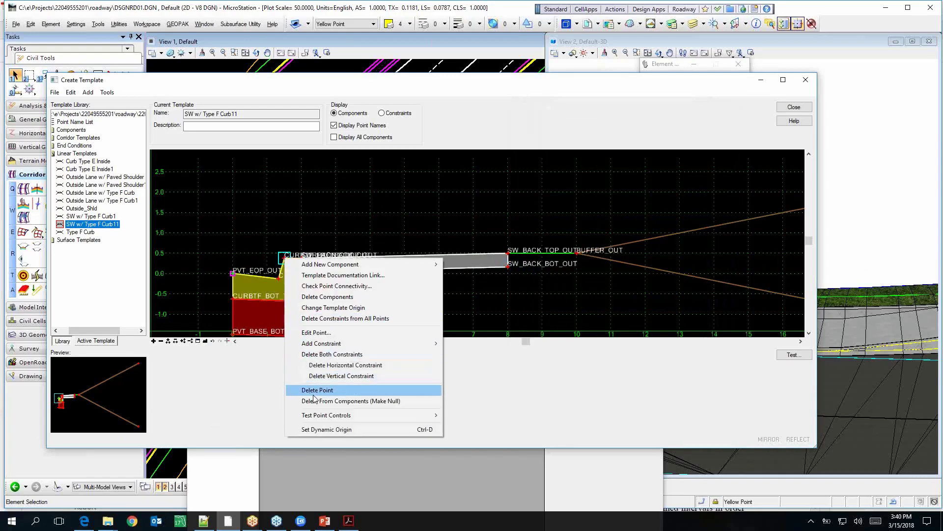
pyautogui.moveTo(339, 416)
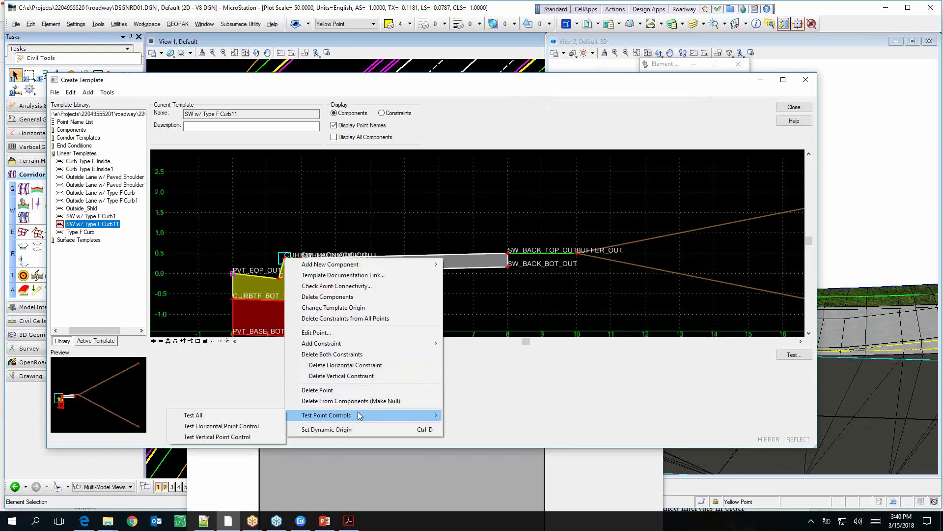
pyautogui.click(270, 438)
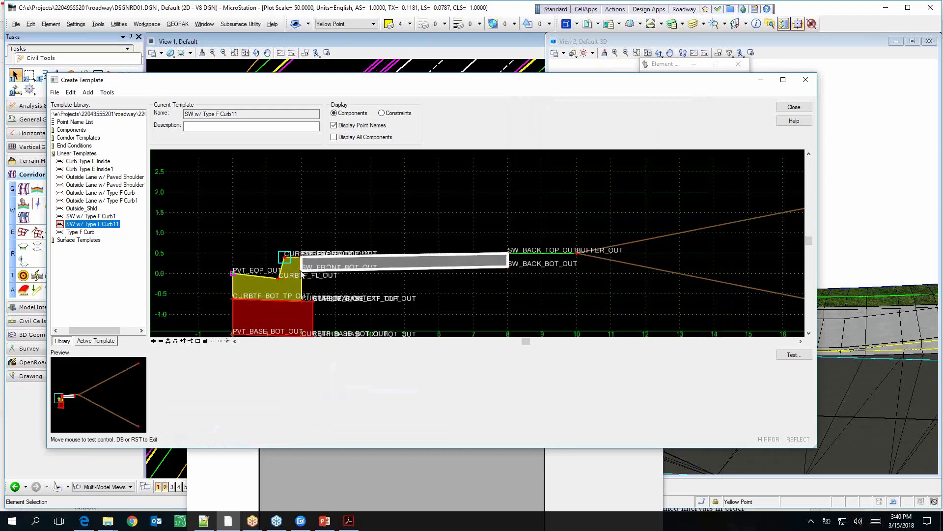
pyautogui.click(426, 250)
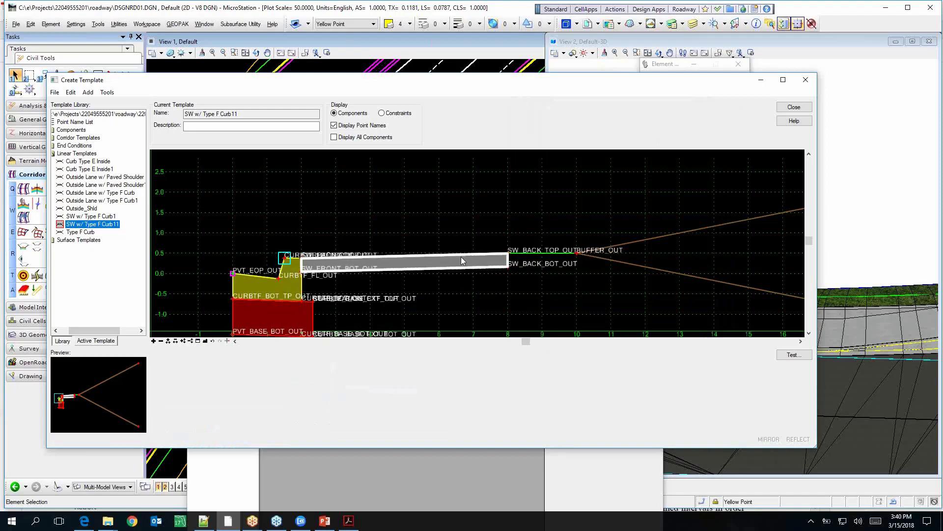
# Close the template editor without saving the changes to the template library.
pyautogui.moveTo(470, 254)
pyautogui.click(794, 108)
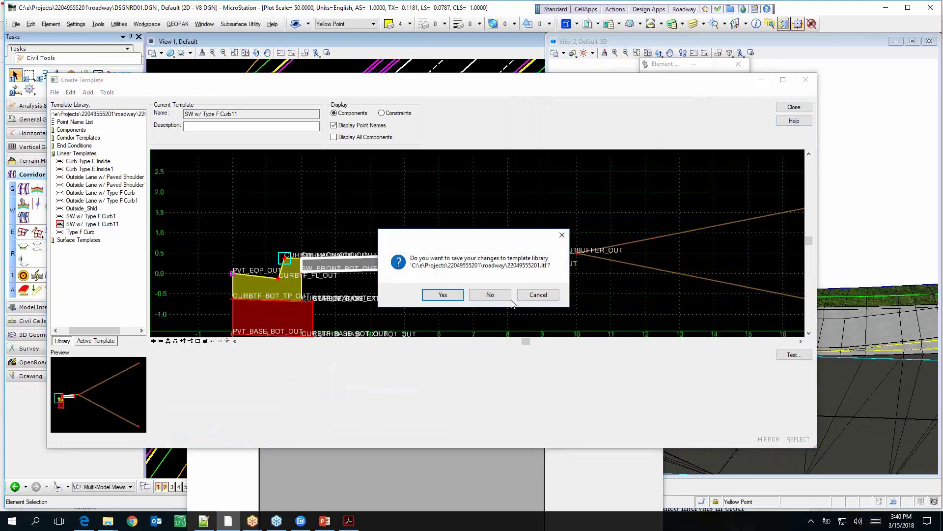
pyautogui.click(491, 296)
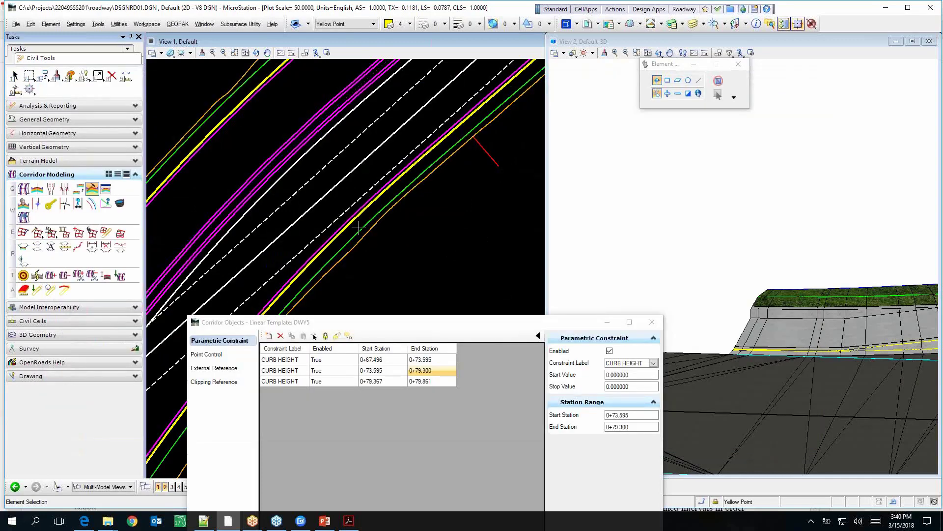
# Draw a ConstLinesWhiteDash line about 52.8 long across the roadway's lower outer edge in the plan view.
pyautogui.click(31, 133)
pyautogui.click(23, 178)
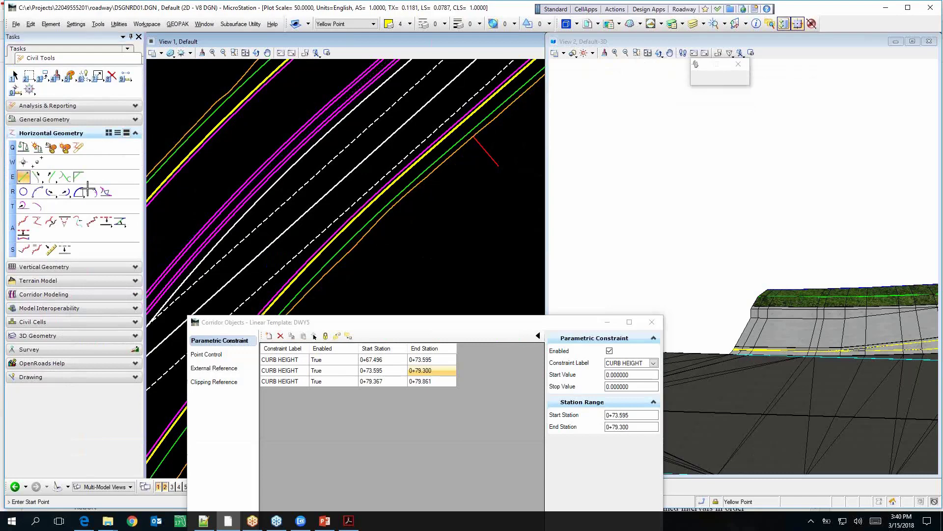
pyautogui.click(309, 230)
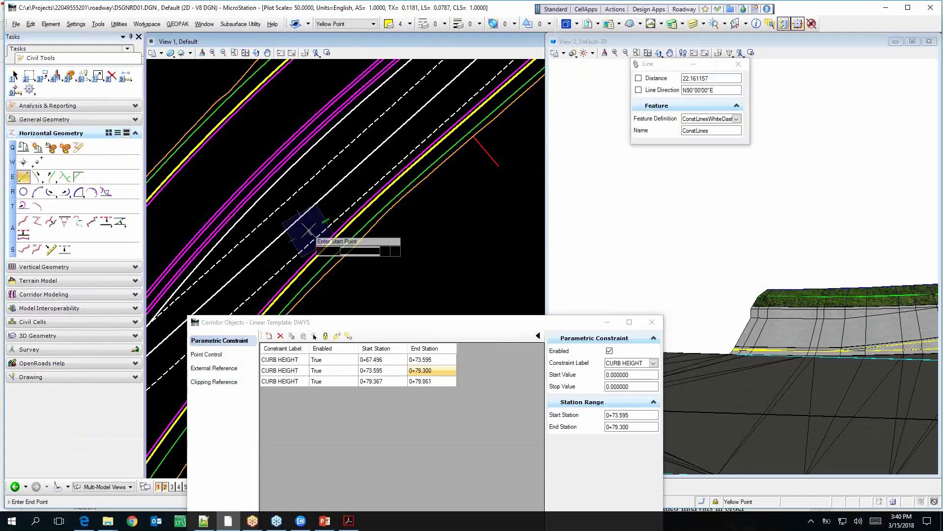
pyautogui.click(386, 294)
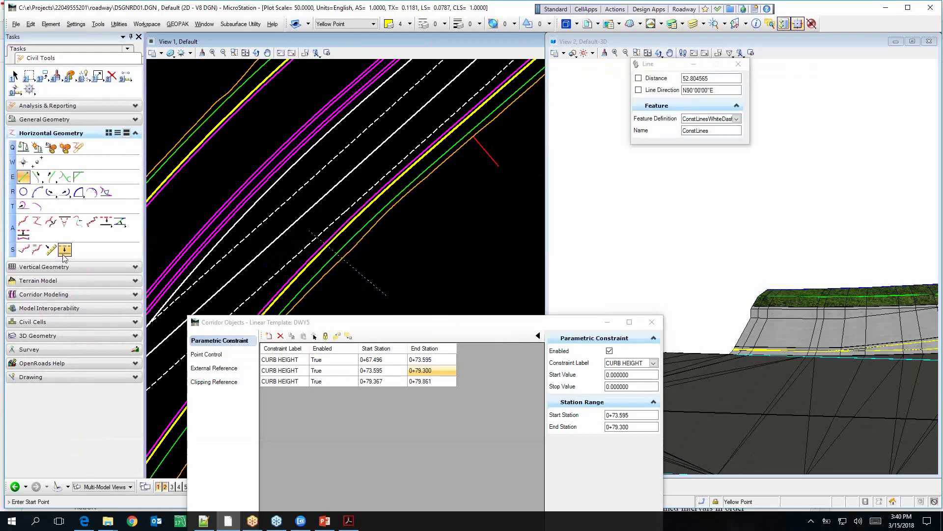
# Start placing a civil cell and choose CR-A from the FDOT_SidewalkCurbRamps.dgnlib library.
pyautogui.click(47, 322)
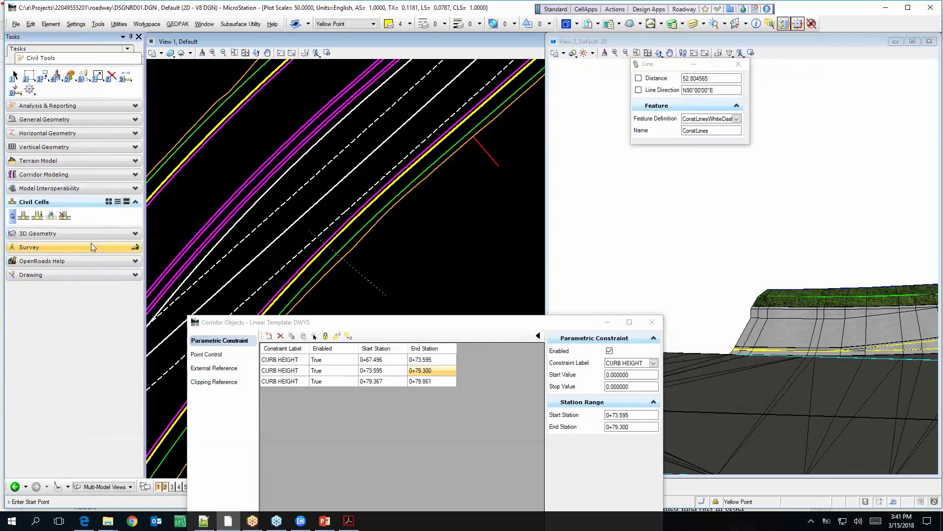
pyautogui.click(37, 216)
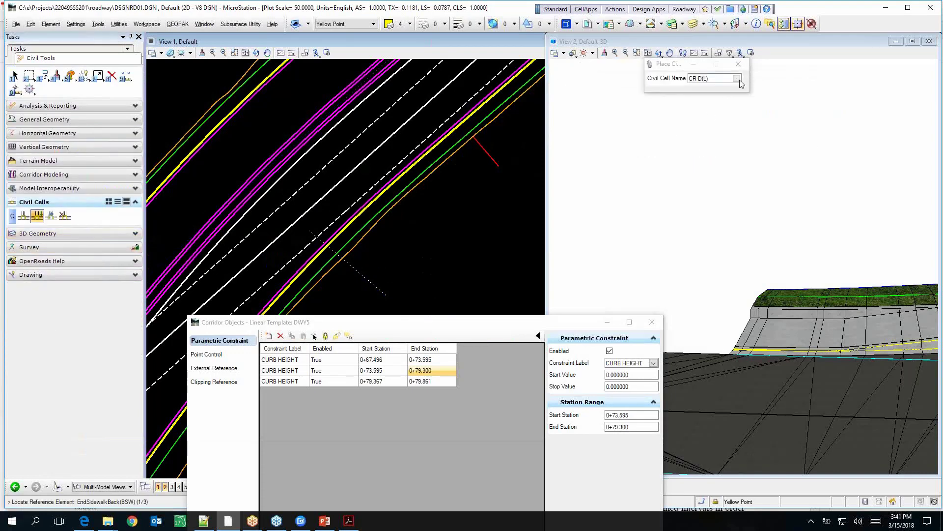
pyautogui.click(736, 79)
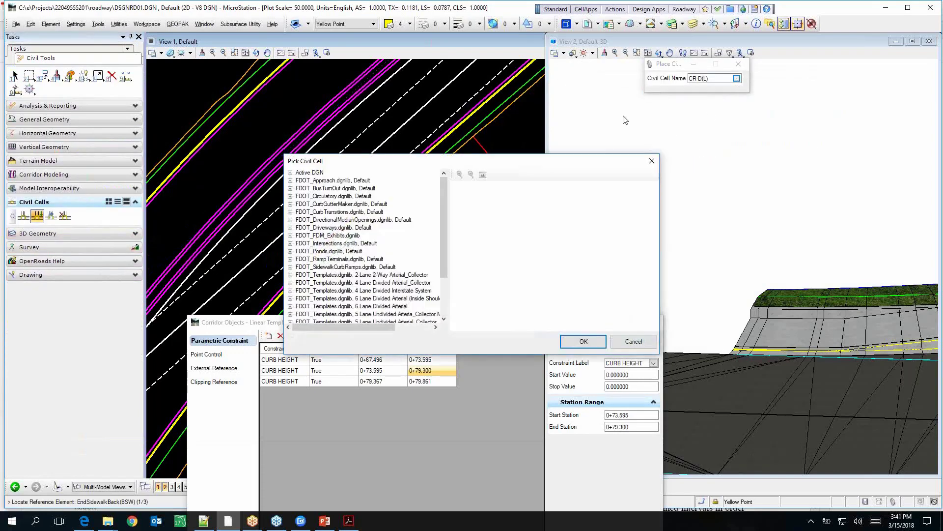
pyautogui.click(290, 267)
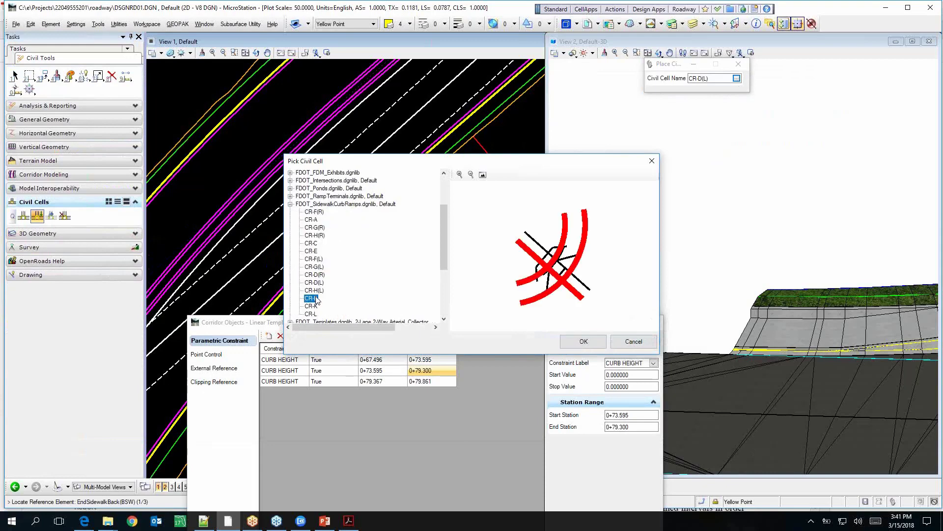
pyautogui.click(312, 219)
pyautogui.click(311, 298)
pyautogui.click(312, 220)
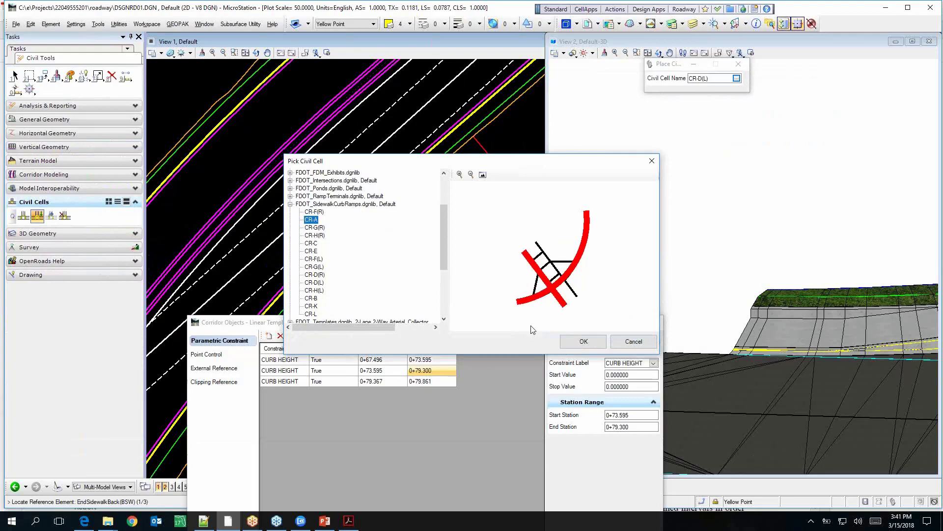
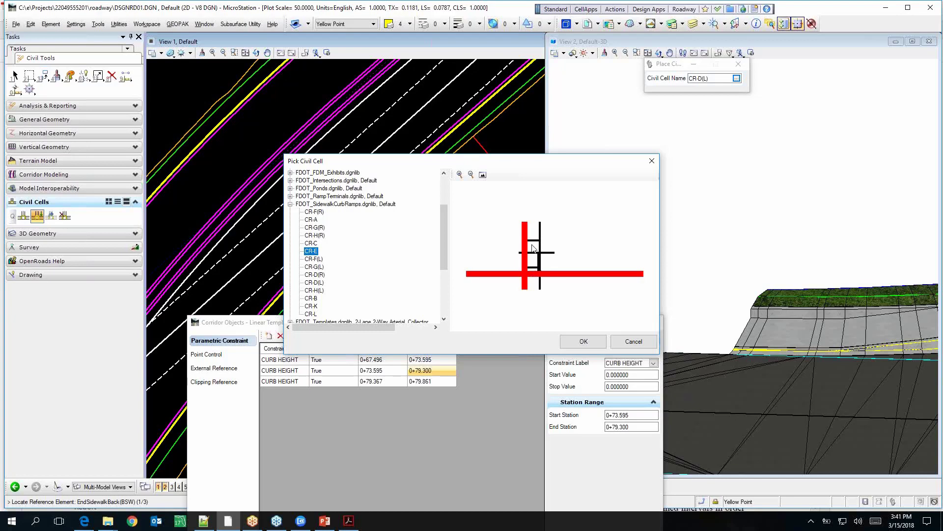
pyautogui.click(312, 220)
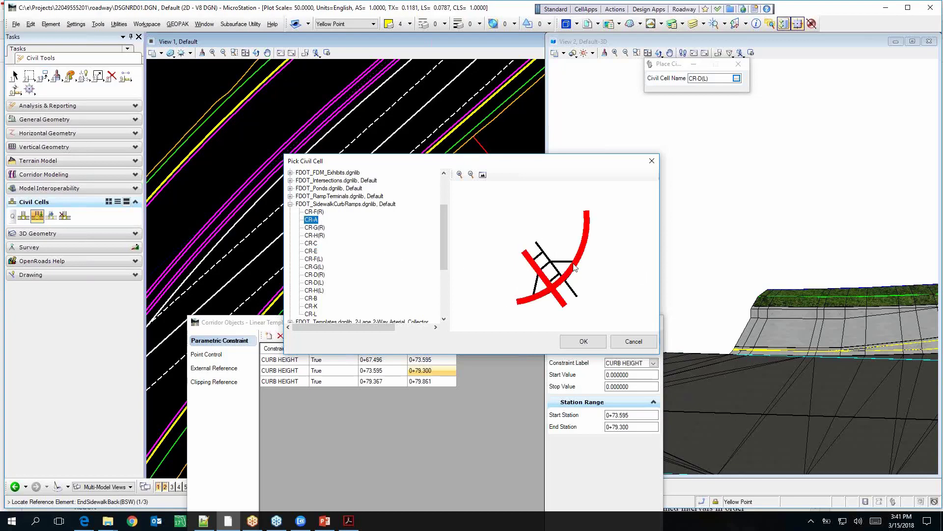
pyautogui.click(584, 340)
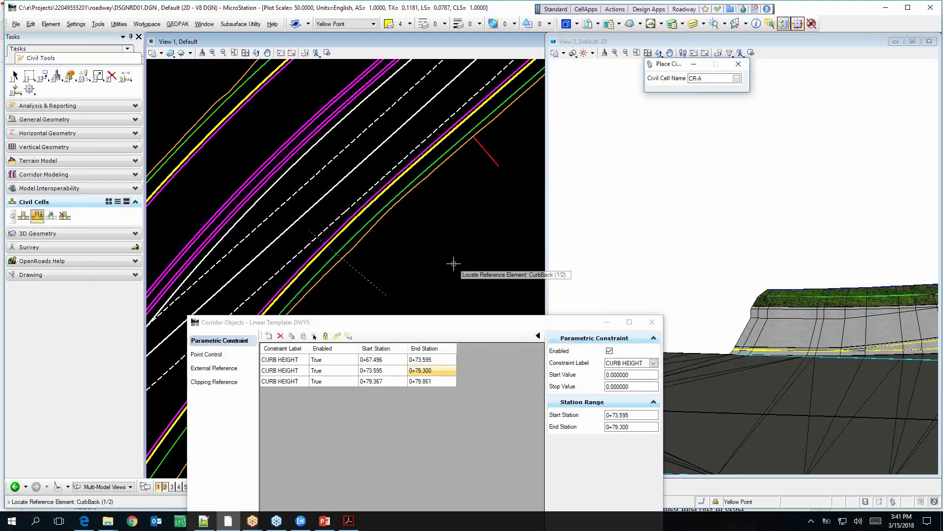
# Place the CR-A curb ramp using the back-of-curb line and the dashed crossing line as references, flipped to the sidewalk side of the curb.
pyautogui.scroll(3, 337, 251)
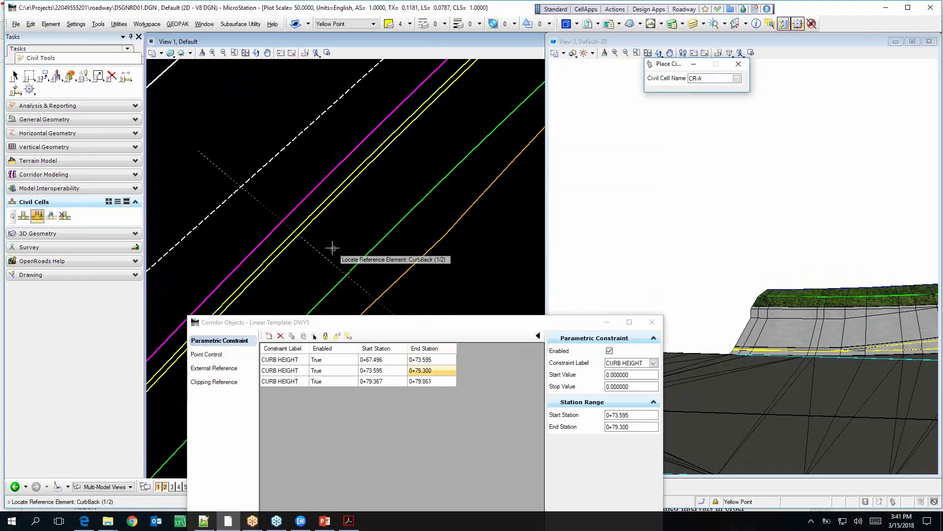
pyautogui.rightClick(310, 224)
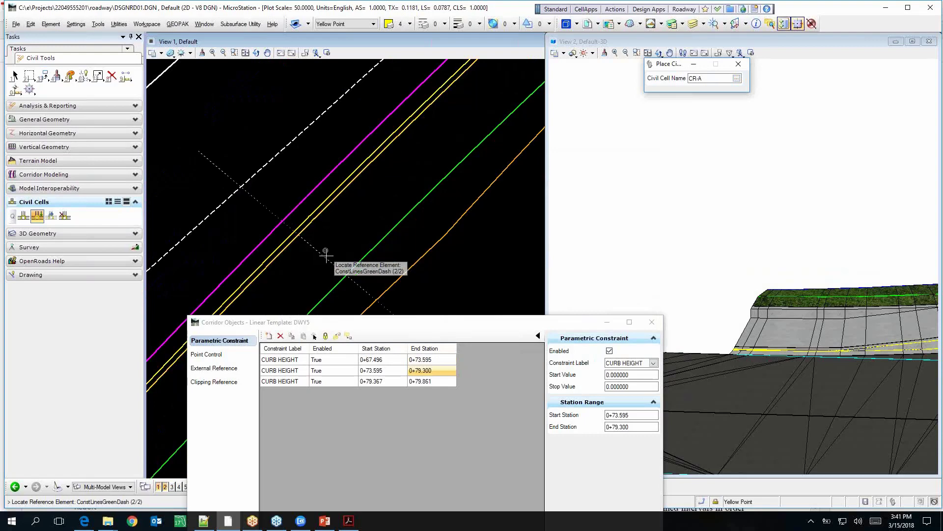
pyautogui.click(325, 256)
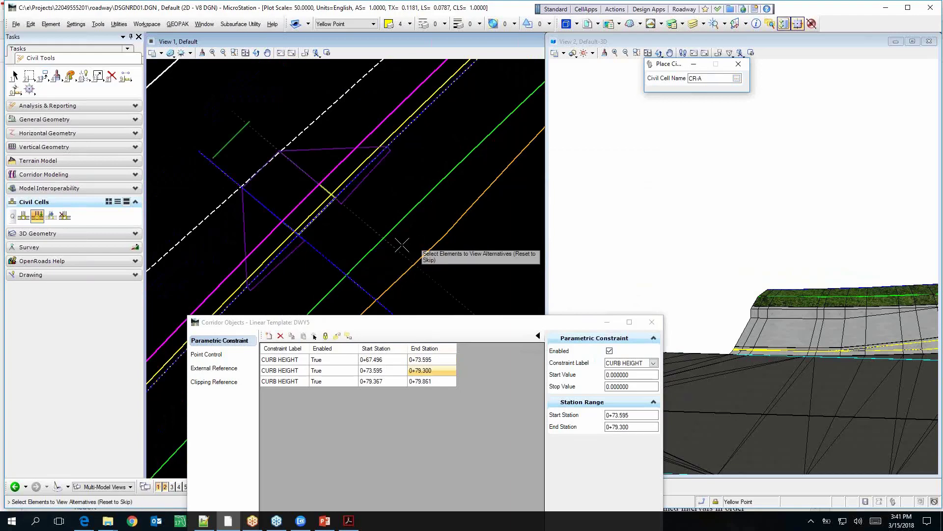
pyautogui.click(328, 261)
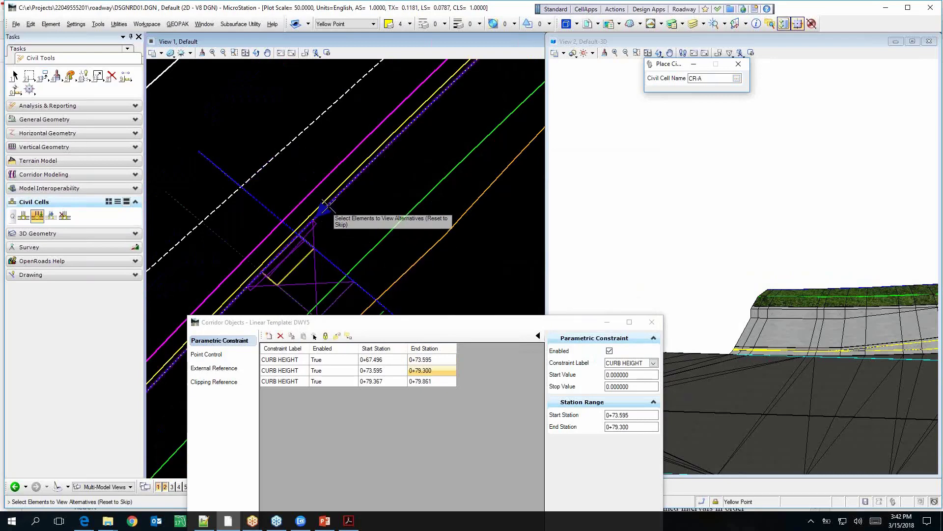
pyautogui.scroll(-2, 354, 199)
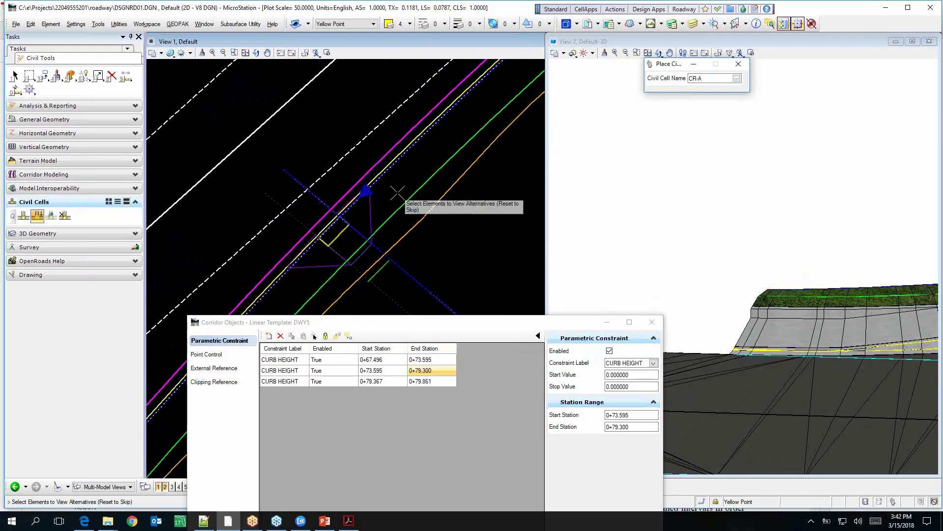
pyautogui.scroll(-2, 398, 193)
pyautogui.scroll(2, 392, 253)
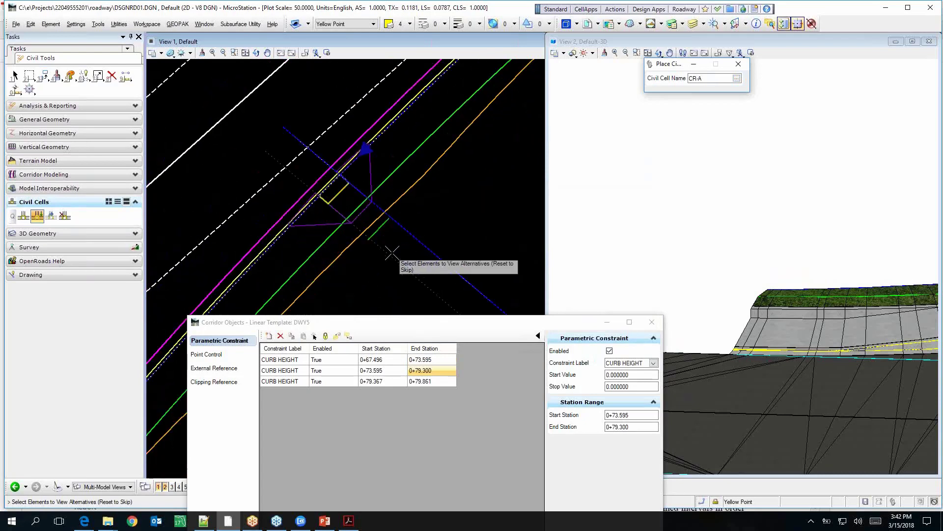
pyautogui.rightClick(403, 249)
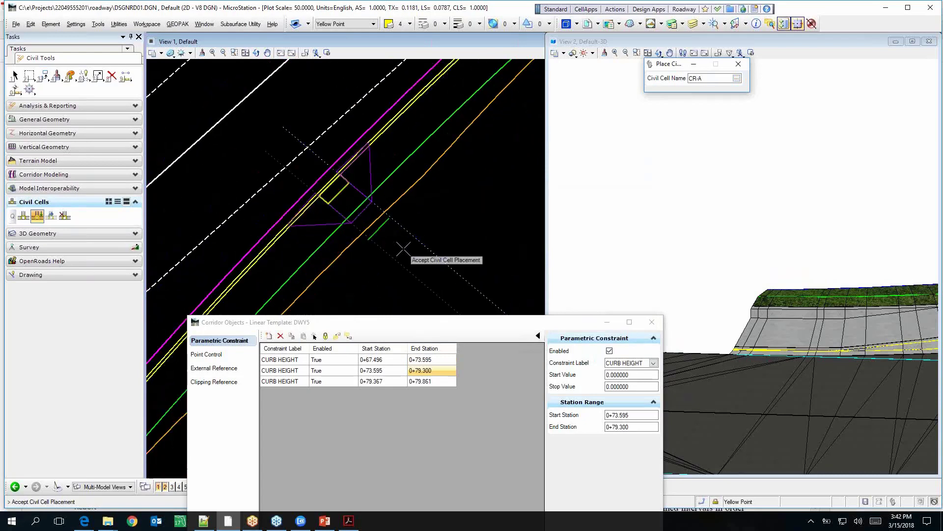
pyautogui.click(403, 249)
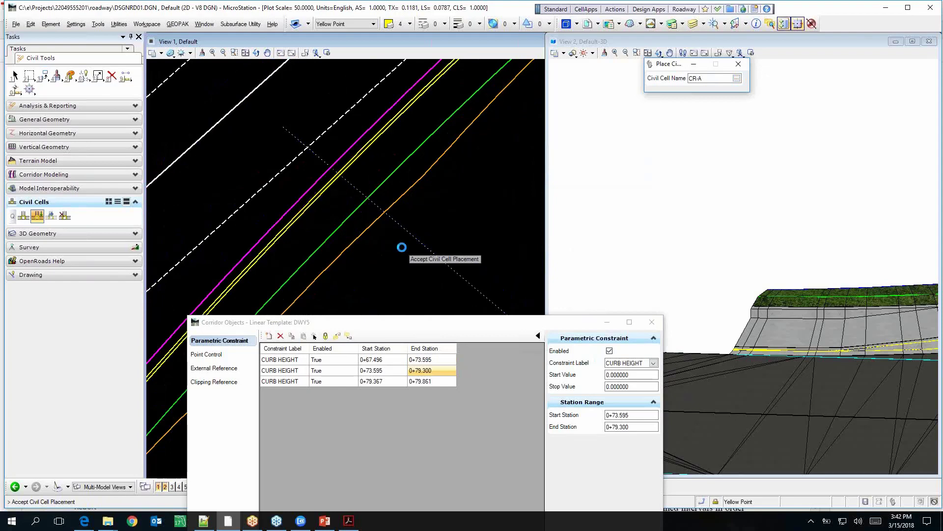
pyautogui.scroll(2, 347, 238)
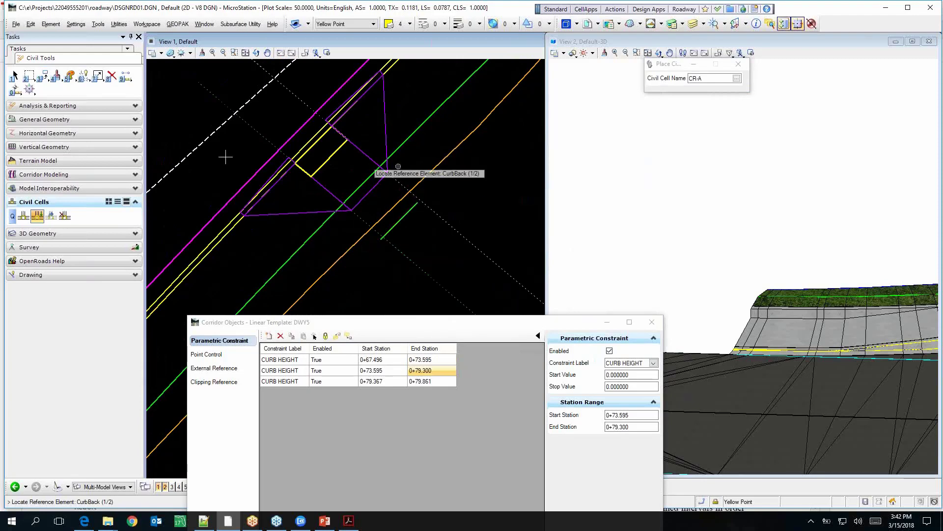
pyautogui.press('Escape')
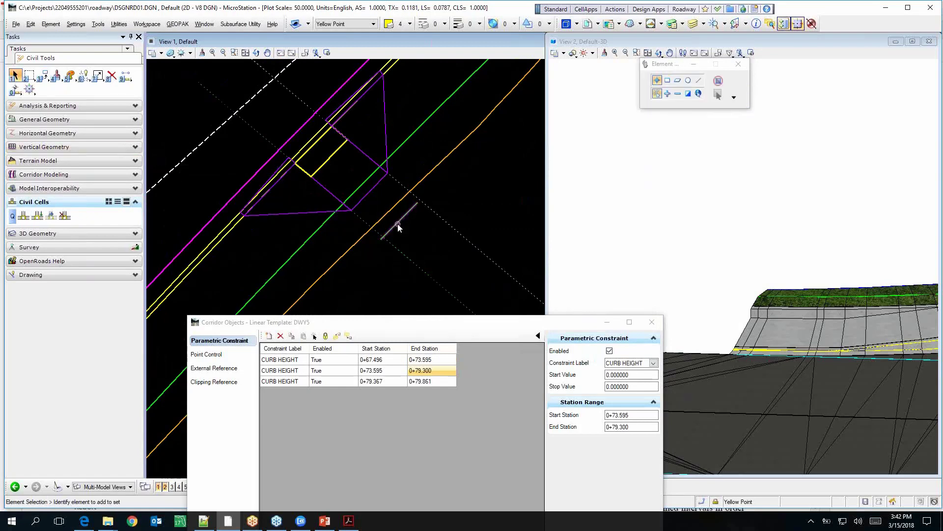
# Try a larger offset for the short green line behind the curb ramp and undo the change.
pyautogui.click(397, 223)
pyautogui.click(387, 202)
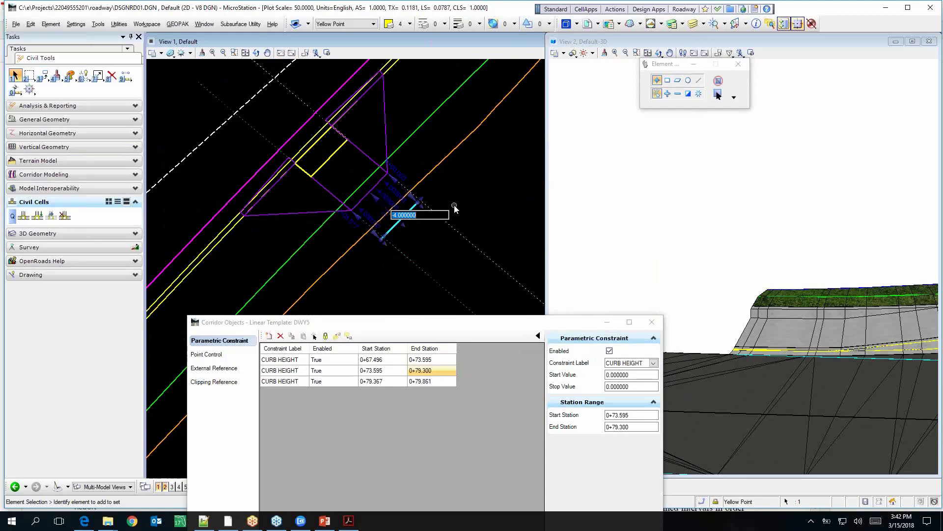
pyautogui.press('BackSpace')
pyautogui.press('Return')
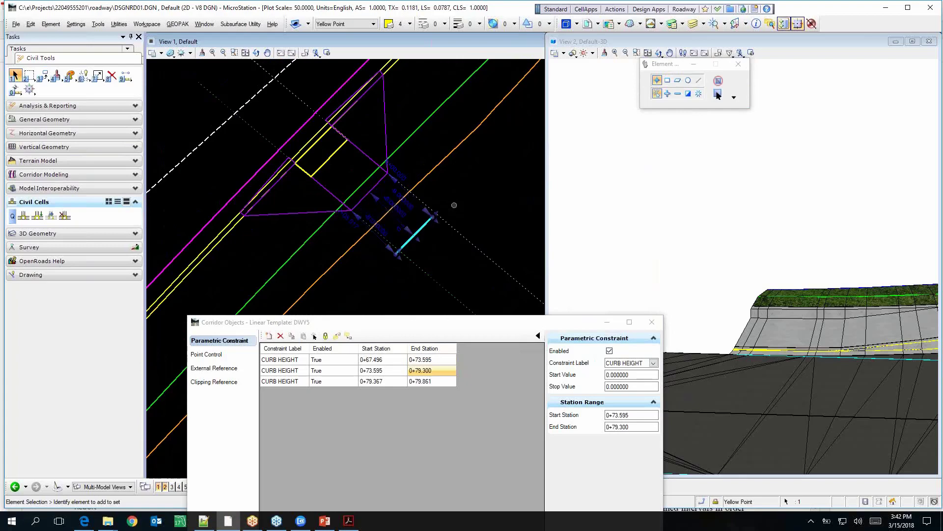
pyautogui.hotkey('ctrl', 'z')
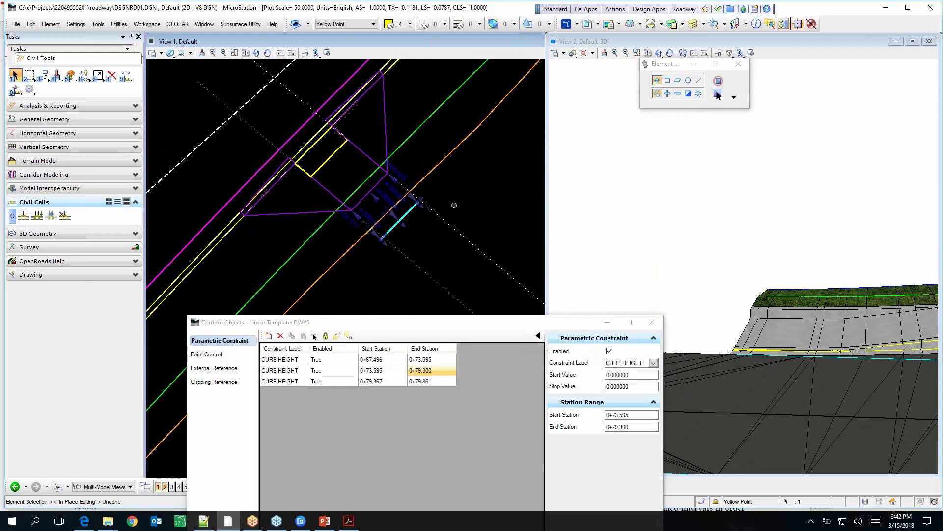
# Try an offset of -7 for the ramp's second dotted construction line from the crossing line and undo the change.
pyautogui.click(249, 135)
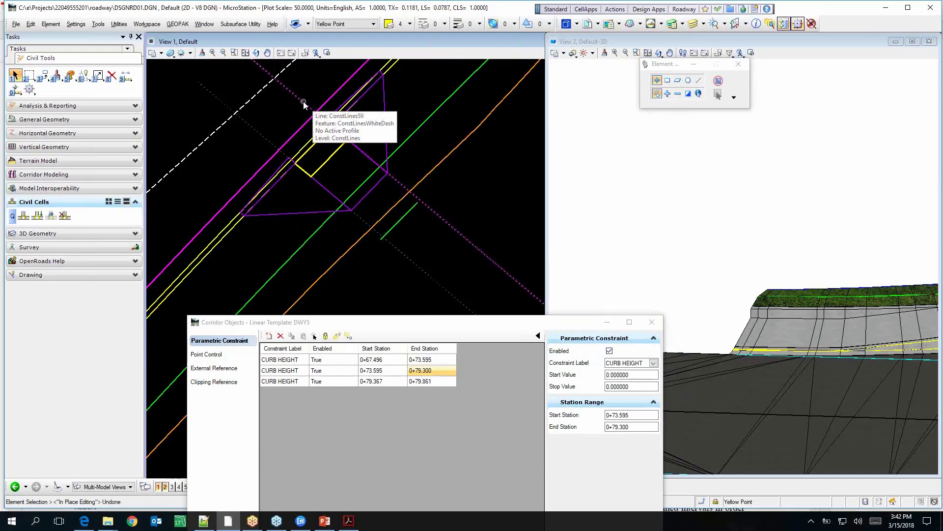
pyautogui.click(264, 140)
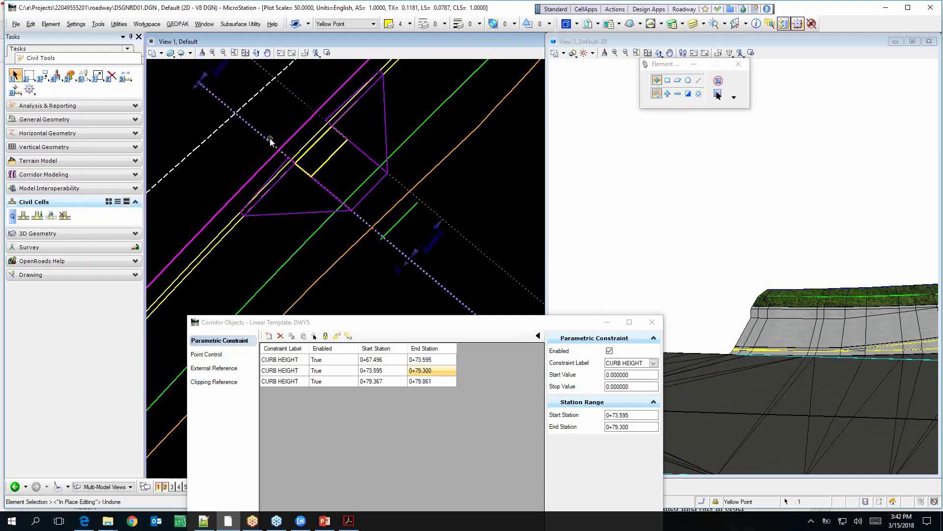
pyautogui.click(430, 247)
pyautogui.press('BackSpace')
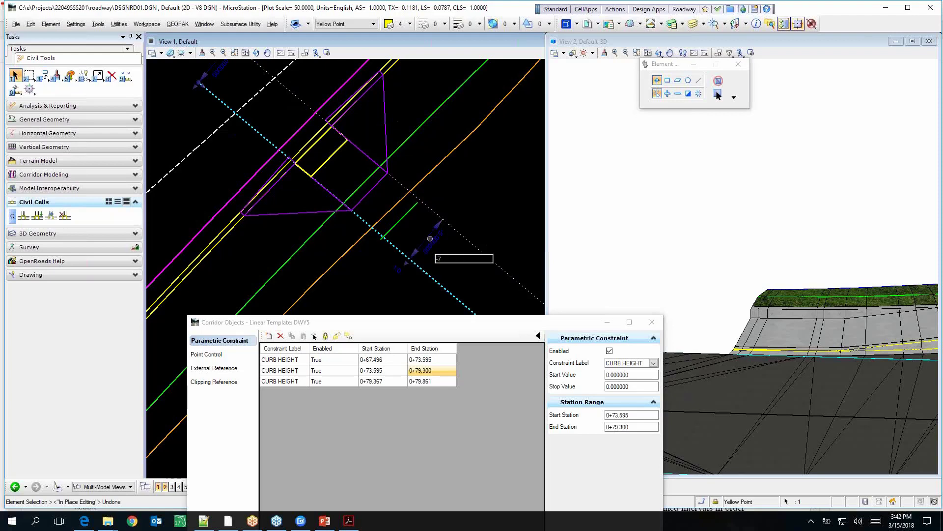
pyautogui.write('-7')
pyautogui.press('Return')
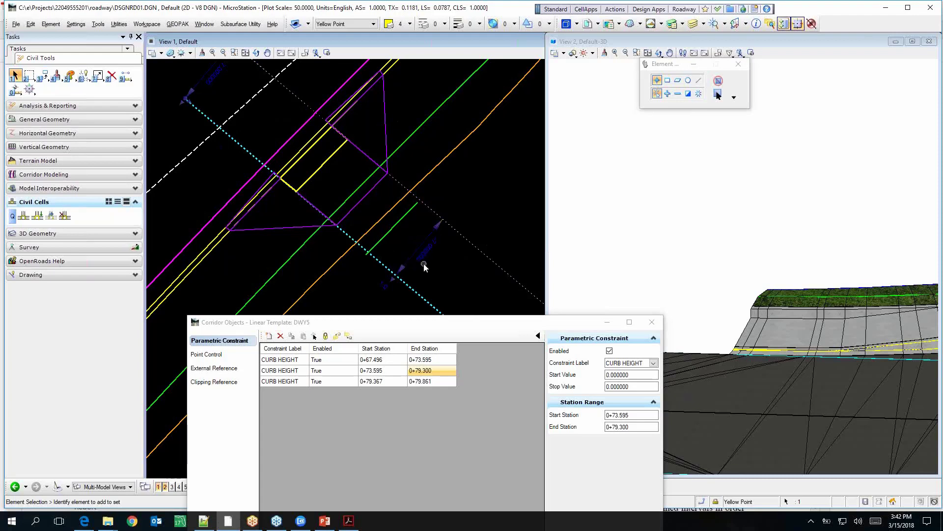
pyautogui.hotkey('ctrl', 'z')
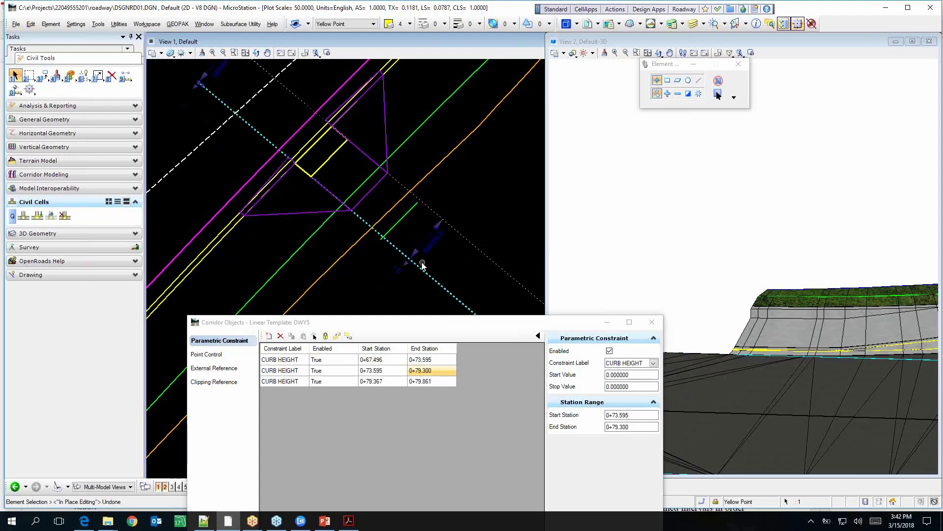
pyautogui.click(297, 230)
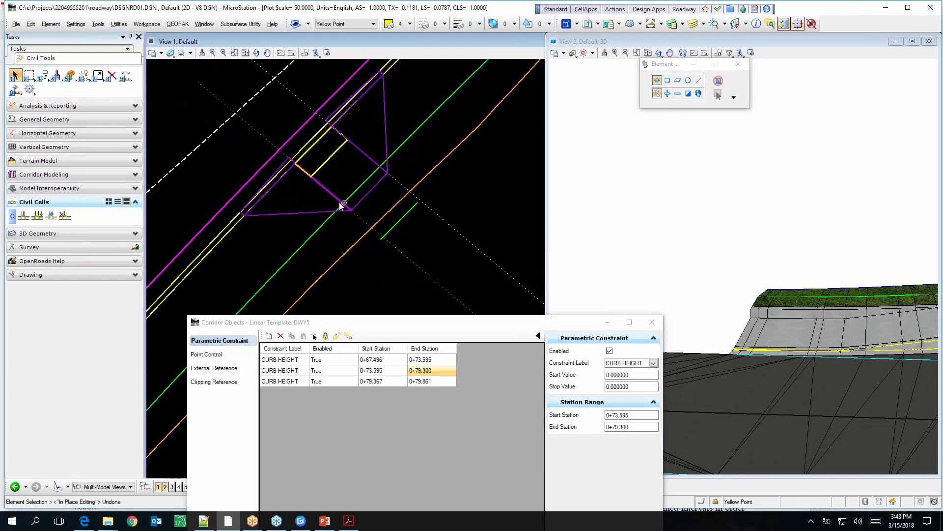
# Examine the roadway in the plan view from the new curb ramp down to the lower intersection.
pyautogui.scroll(-6, 393, 223)
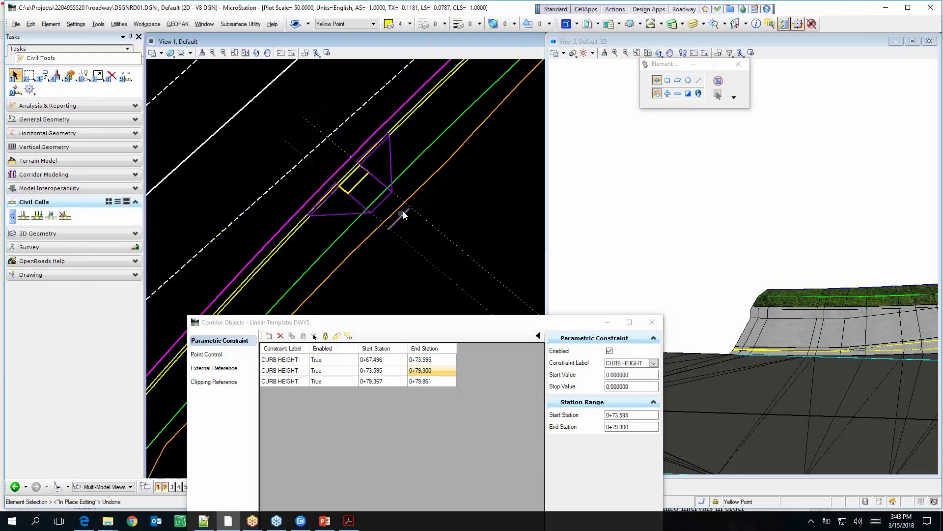
pyautogui.scroll(-2, 398, 204)
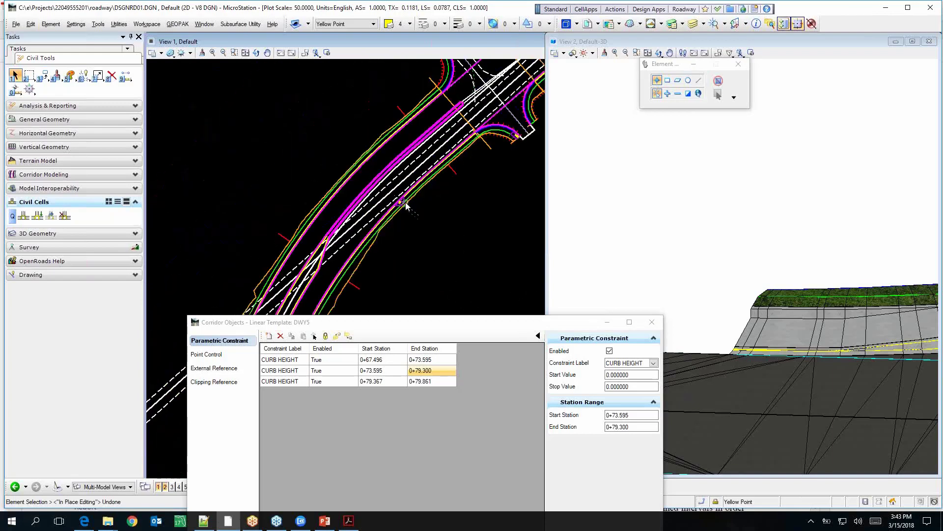
pyautogui.scroll(3, 368, 287)
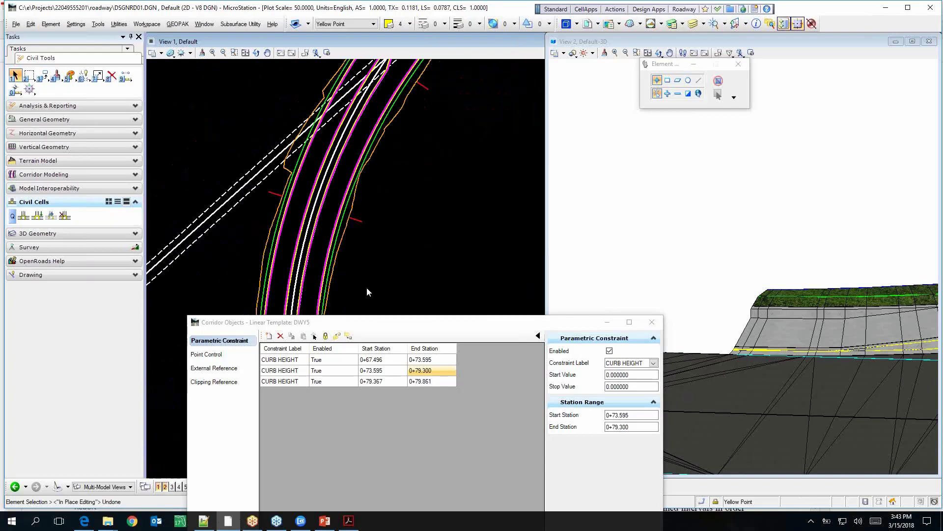
pyautogui.scroll(2, 352, 269)
pyautogui.scroll(-3, 356, 237)
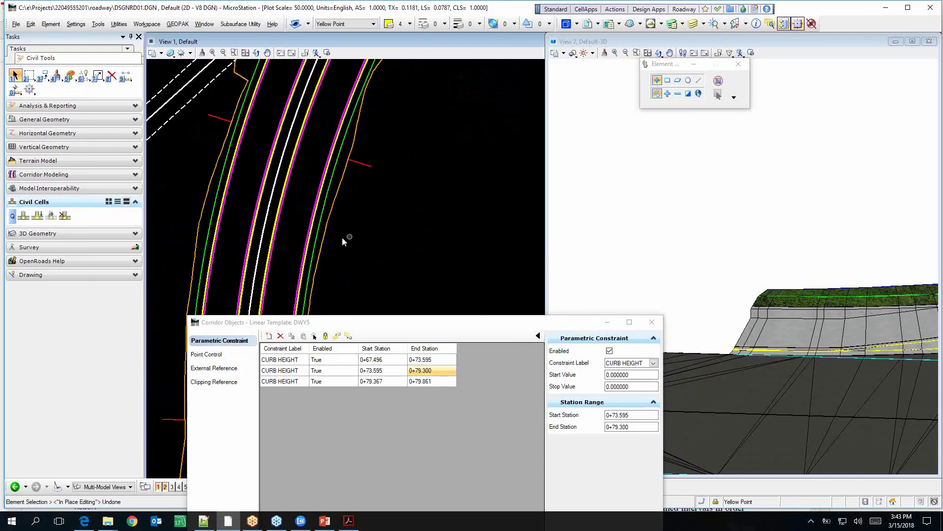
pyautogui.scroll(3, 334, 267)
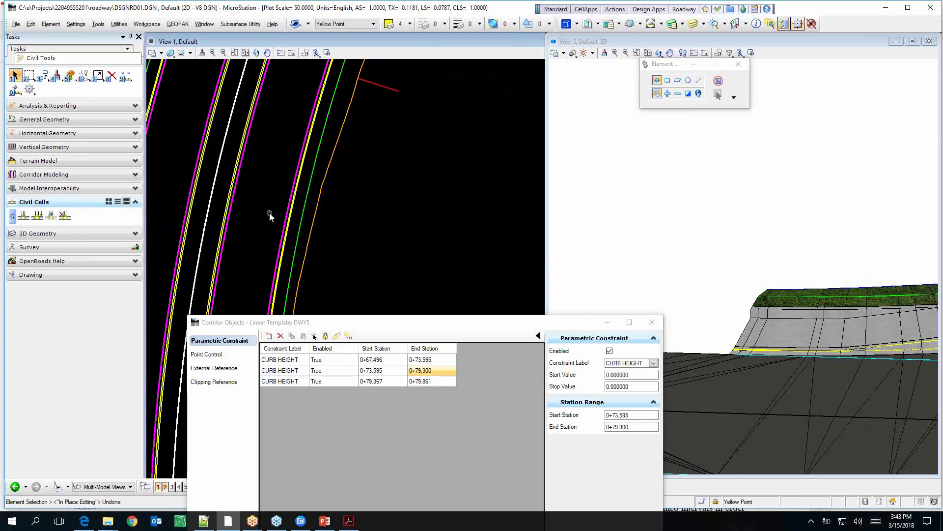
pyautogui.scroll(-3, 451, 126)
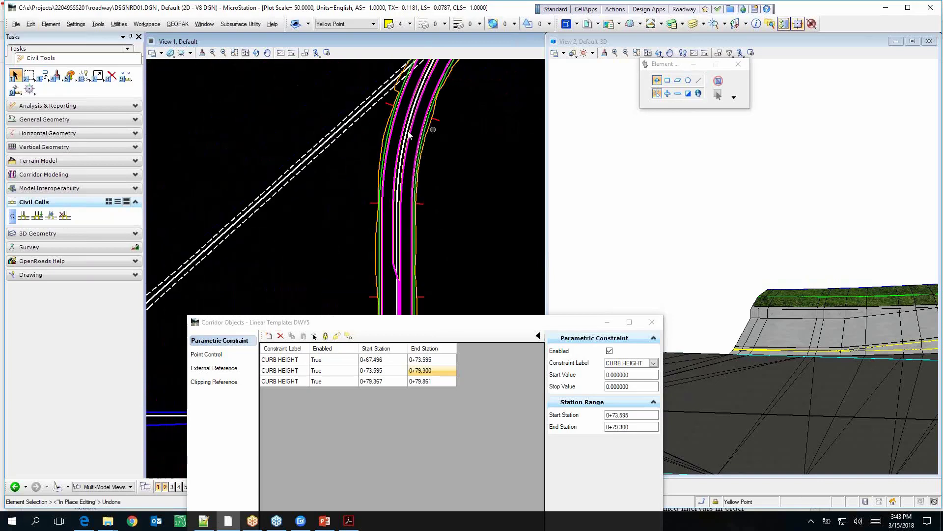
pyautogui.scroll(-2, 364, 141)
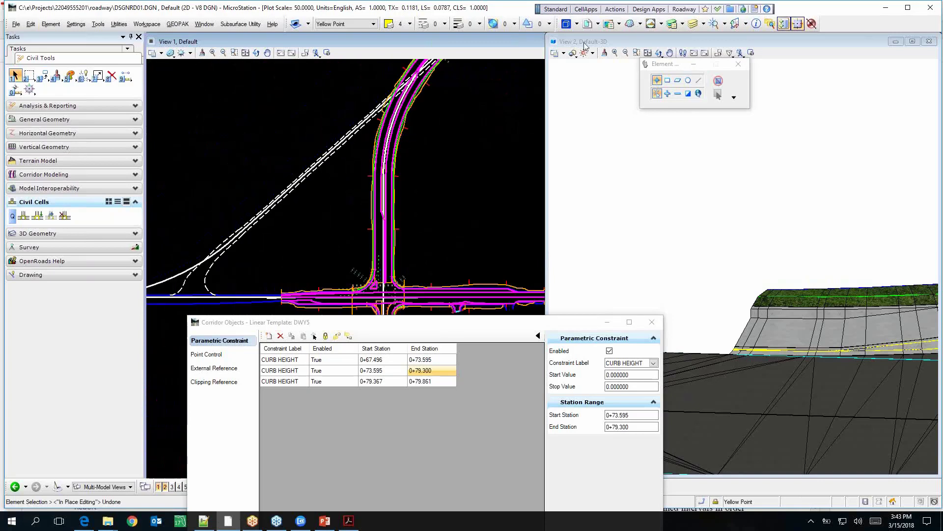
# Turn on the display of the Aerials.dgn reference, update the plan view and reload the reference.
pyautogui.click(588, 23)
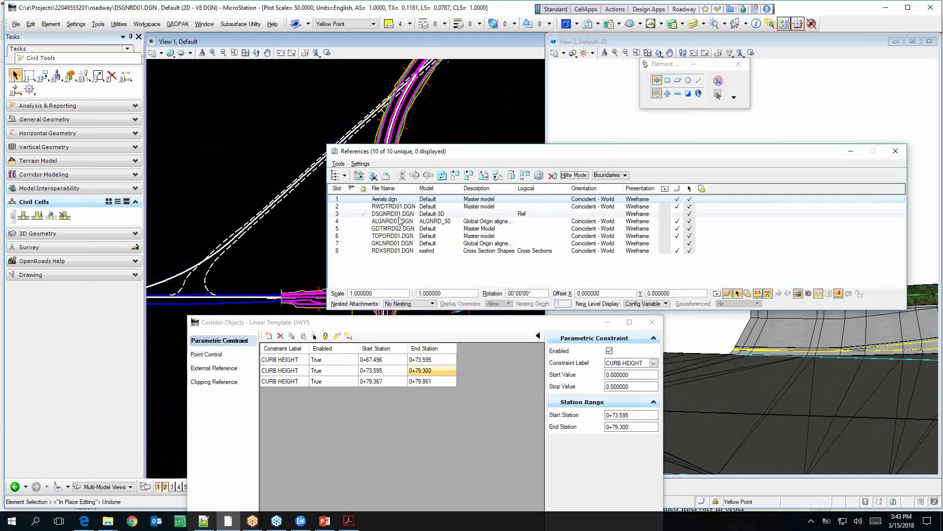
pyautogui.click(665, 199)
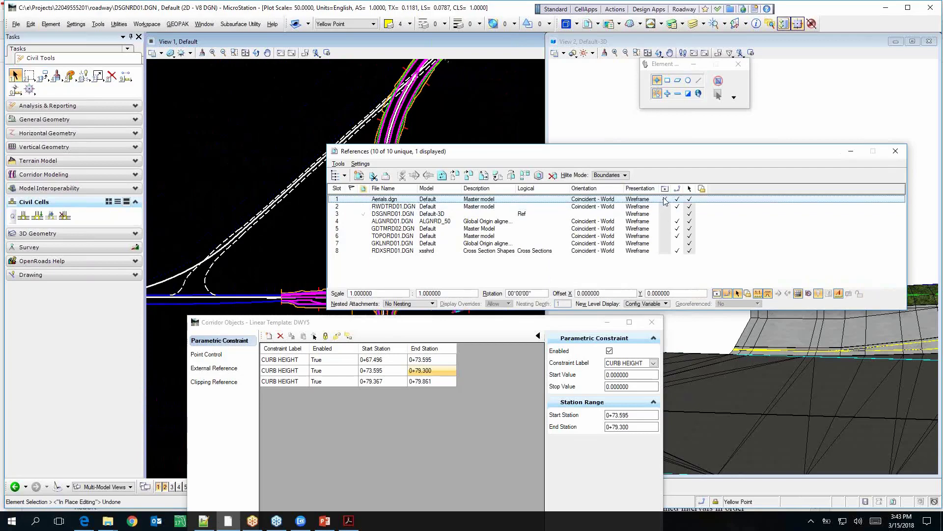
pyautogui.click(202, 53)
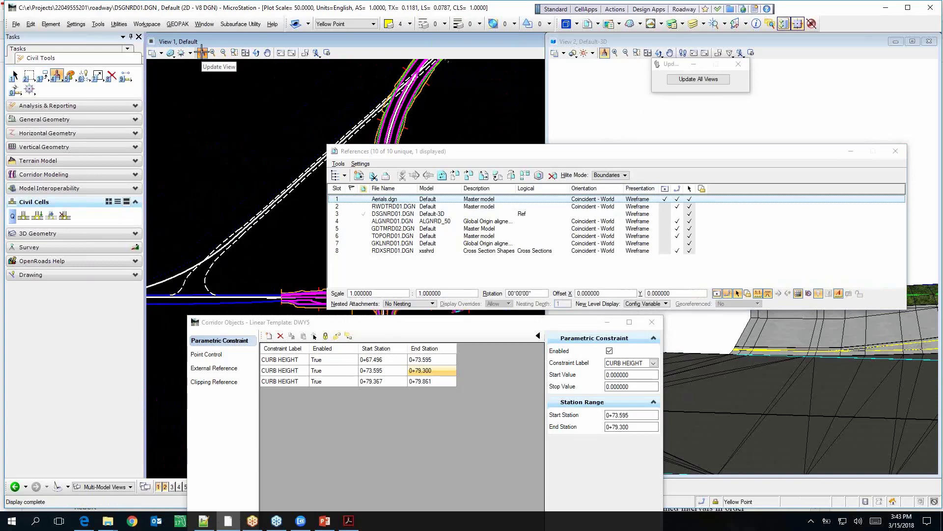
pyautogui.rightClick(393, 199)
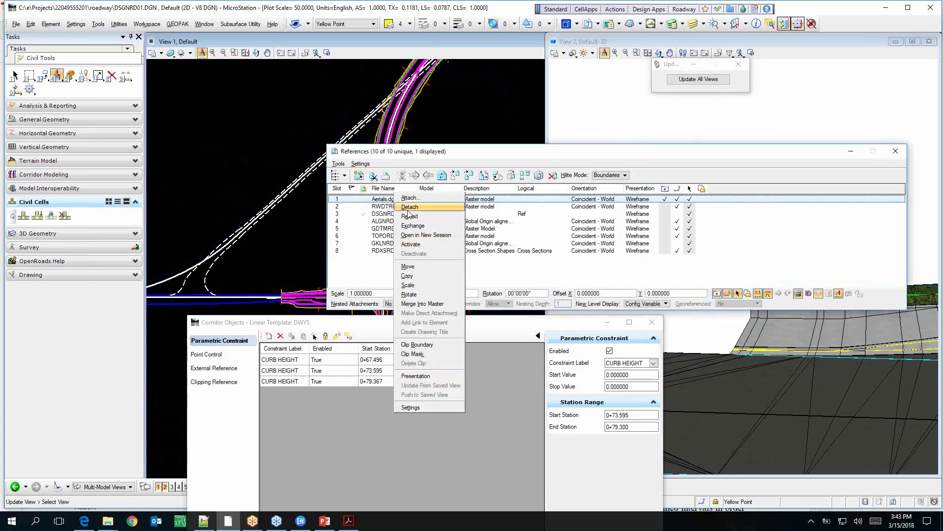
pyautogui.click(409, 216)
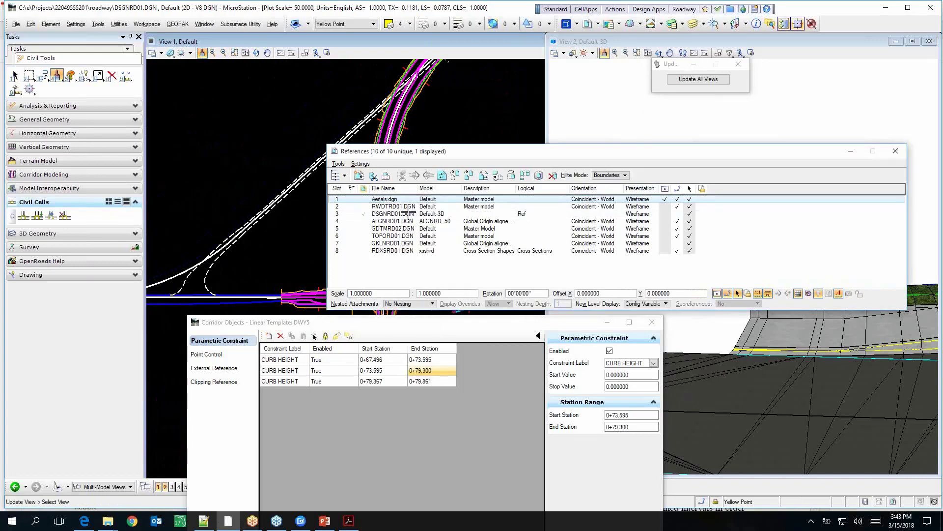
pyautogui.click(298, 197)
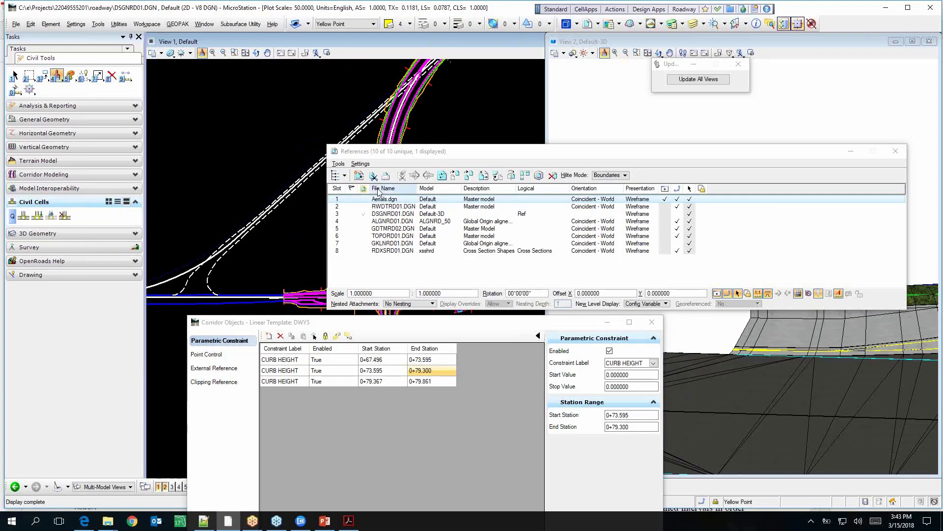
# Detach the Aerials.dgn reference from the design file.
pyautogui.rightClick(387, 201)
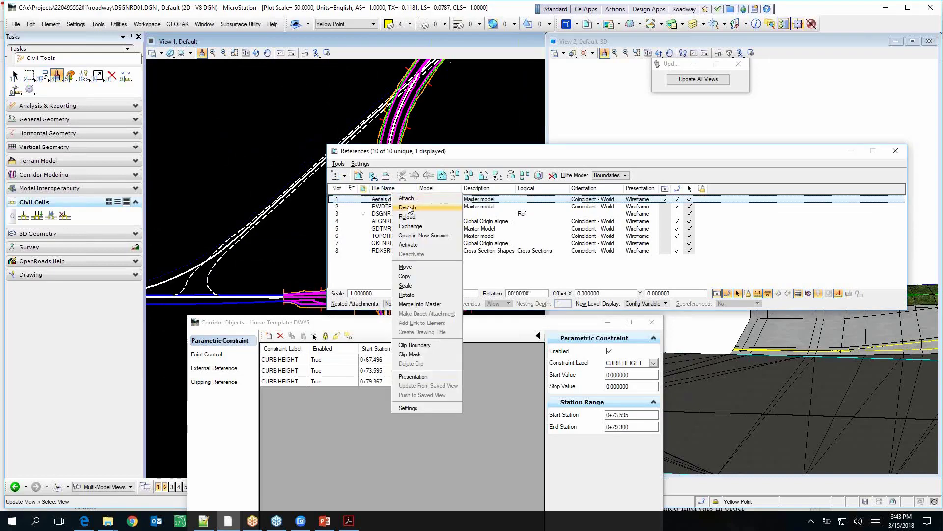
pyautogui.click(407, 208)
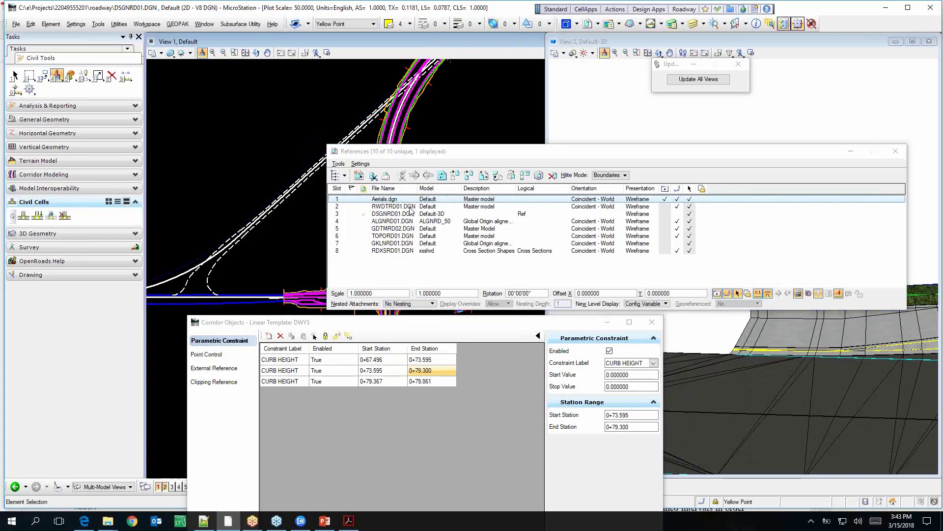
pyautogui.click(440, 213)
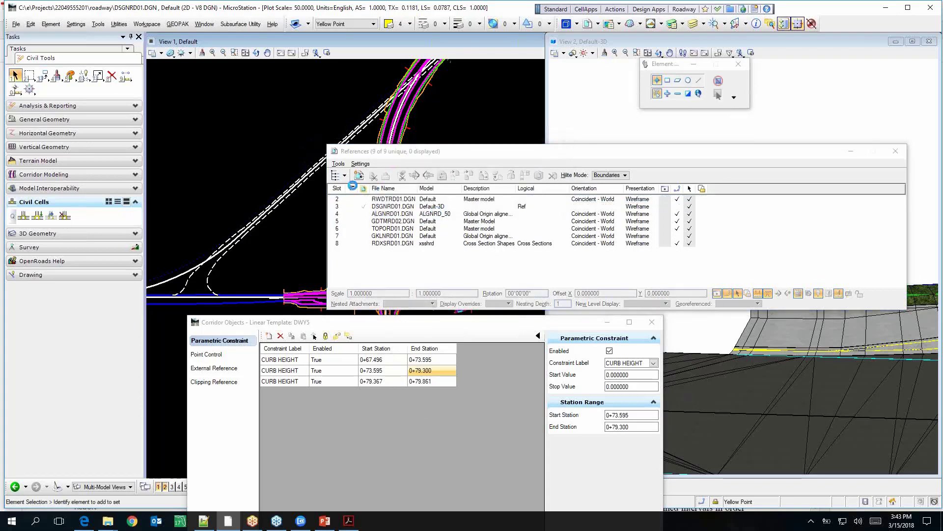
# Attach Aerials.dgn from the roadway folder as a reference with Coincident - World orientation.
pyautogui.click(339, 165)
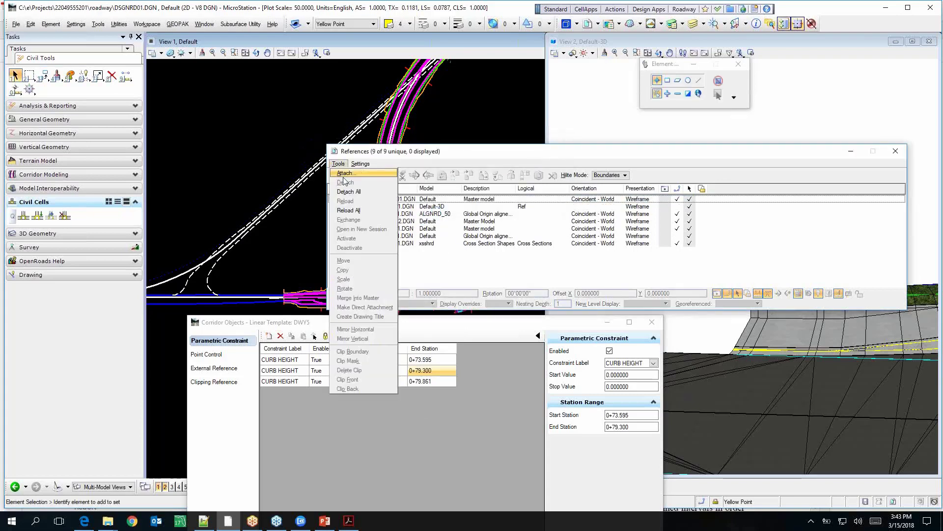
pyautogui.click(344, 175)
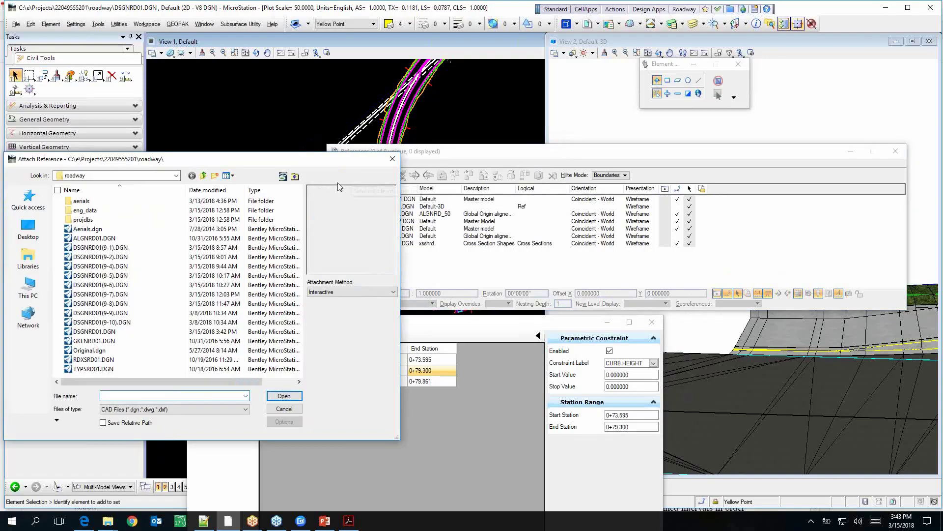
pyautogui.click(96, 229)
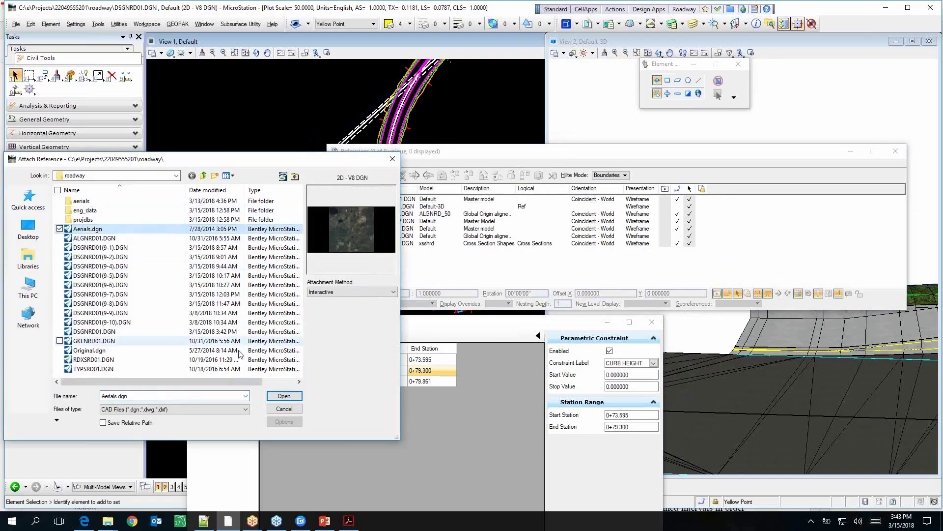
pyautogui.click(284, 397)
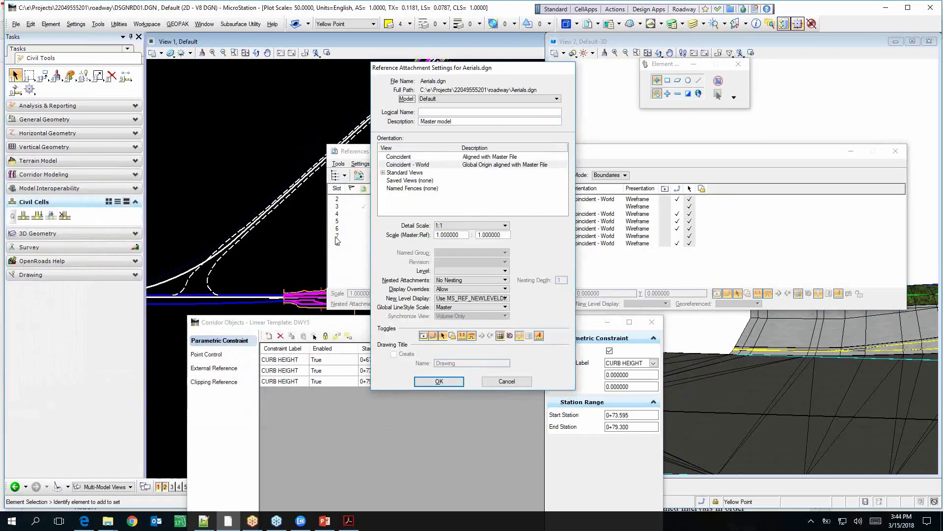
pyautogui.click(433, 380)
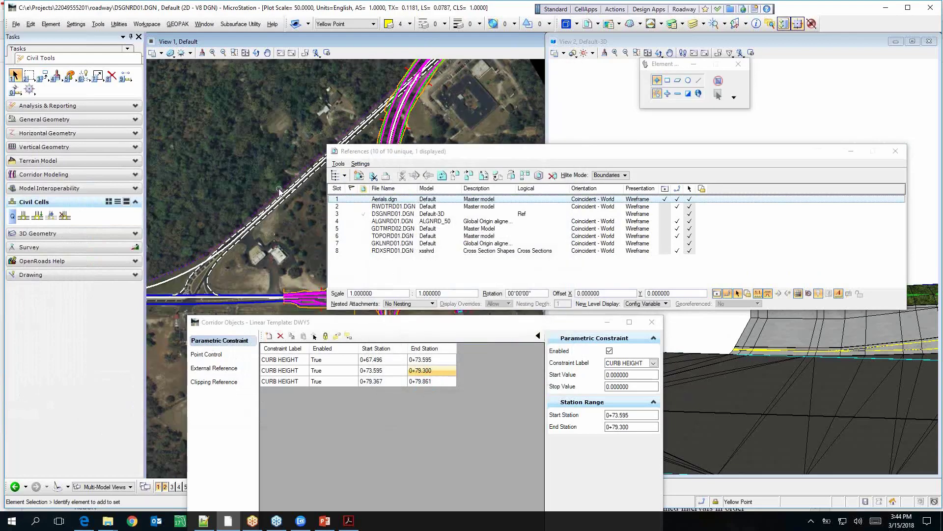
# Draw a ConstLinesWhiteDash line about 75 long across the curb lines where the dirt driveway meets the curved roadway near the building.
pyautogui.moveTo(453, 154); pyautogui.dragTo(458, 306)
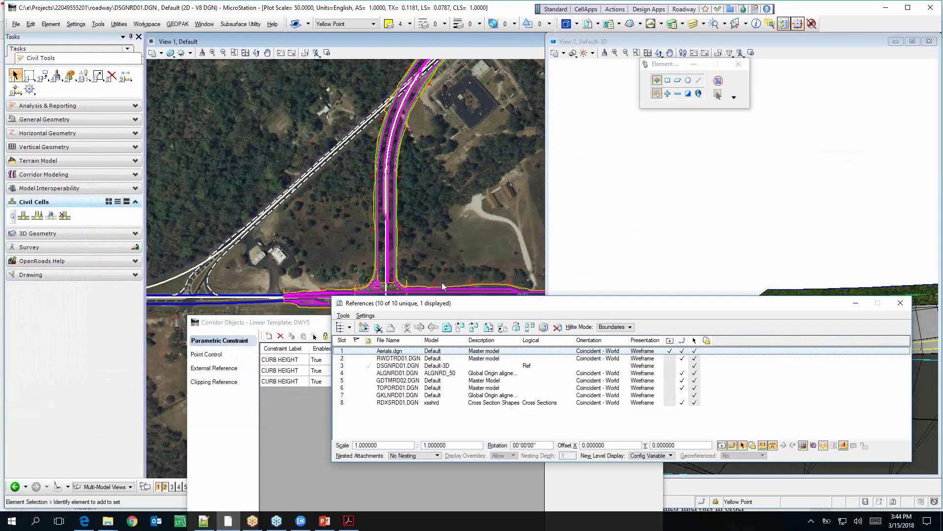
pyautogui.scroll(4, 386, 157)
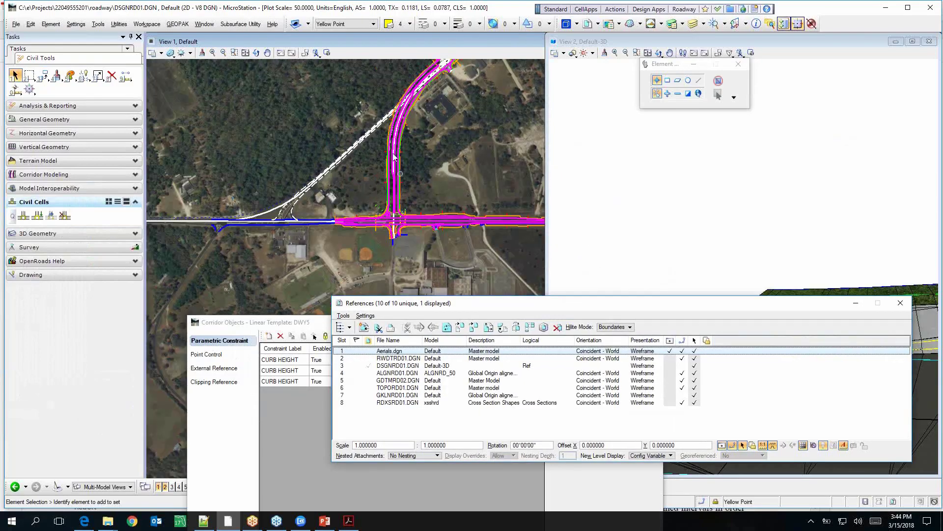
pyautogui.scroll(3, 397, 114)
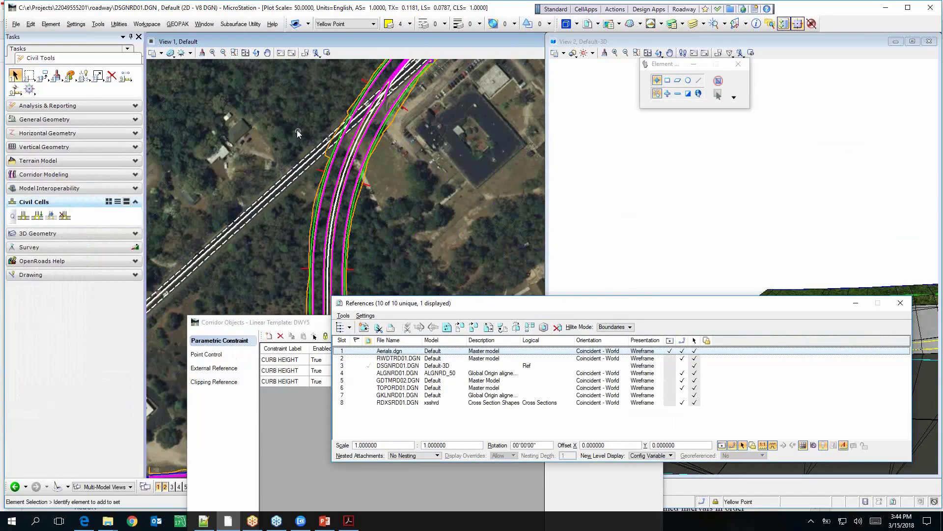
pyautogui.scroll(-2, 363, 162)
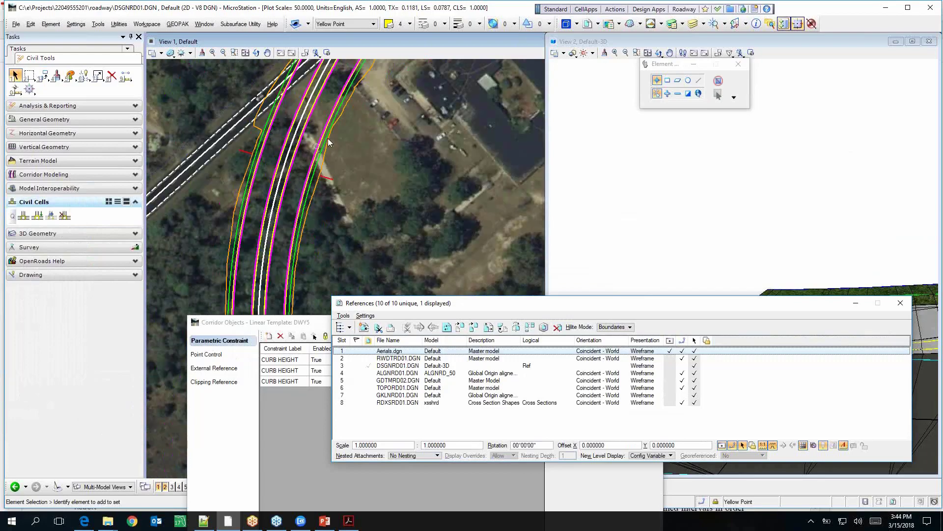
pyautogui.scroll(-2, 356, 161)
pyautogui.scroll(2, 367, 100)
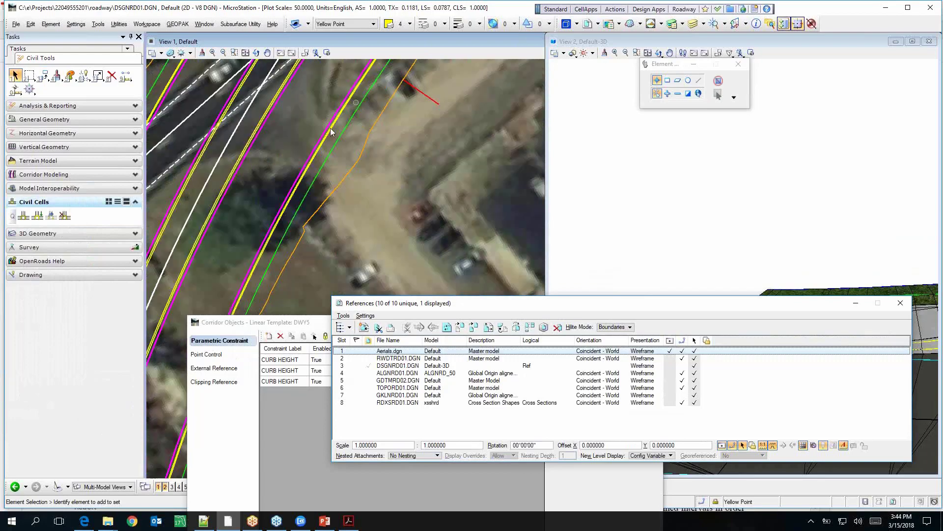
pyautogui.click(61, 133)
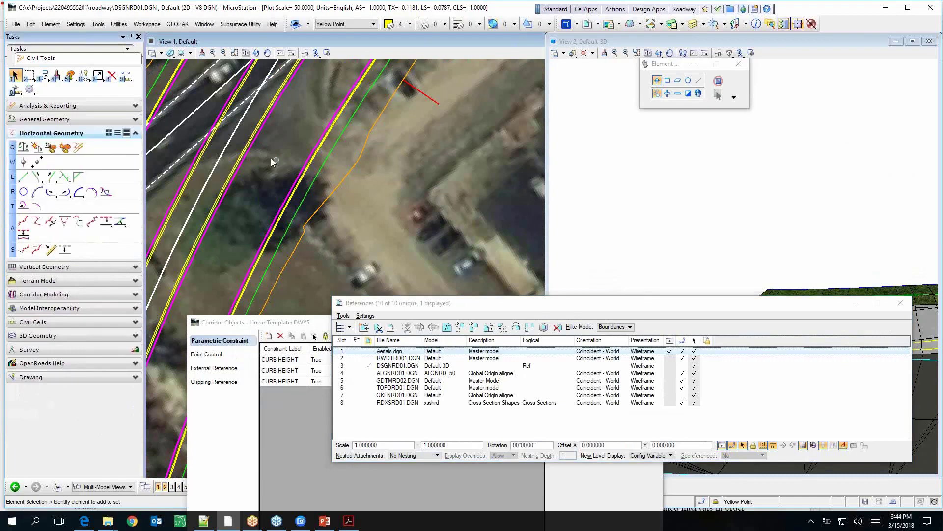
pyautogui.click(23, 177)
pyautogui.click(270, 159)
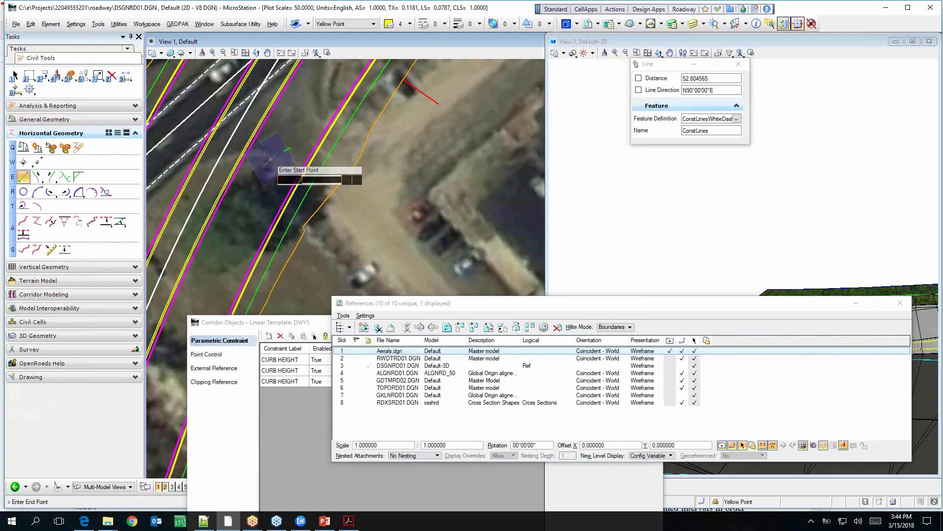
pyautogui.click(404, 227)
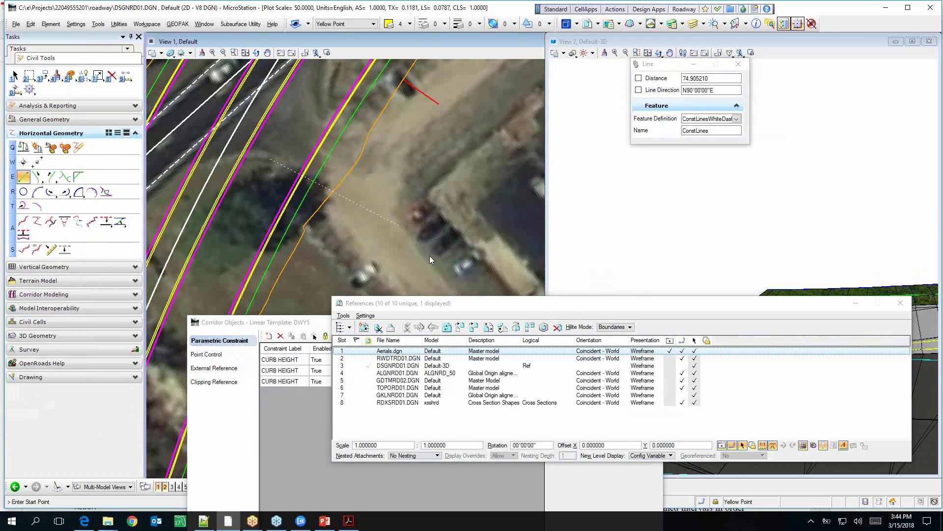
# Preview the 3D URBAN DRIVEWAY civil cell in FDOT_Driveways.dgnlib without changing the selected cell.
pyautogui.click(72, 337)
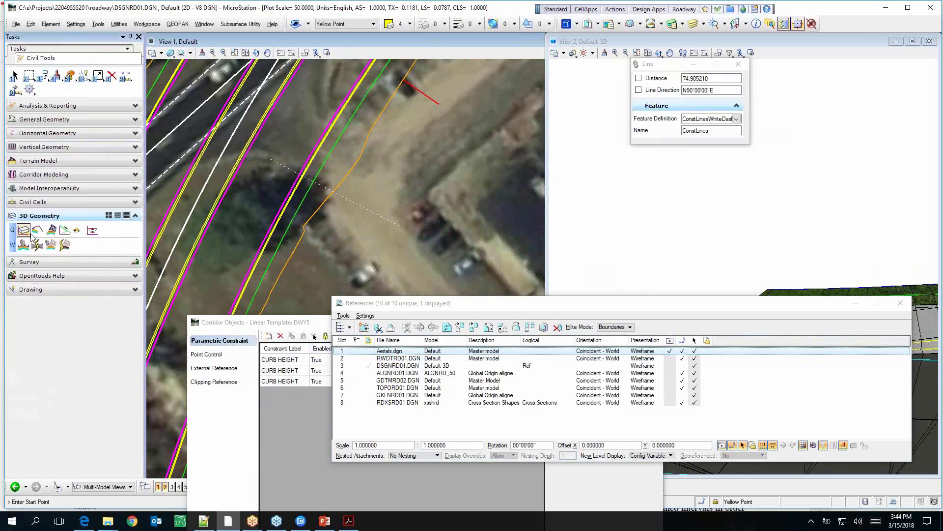
pyautogui.click(37, 202)
pyautogui.click(38, 214)
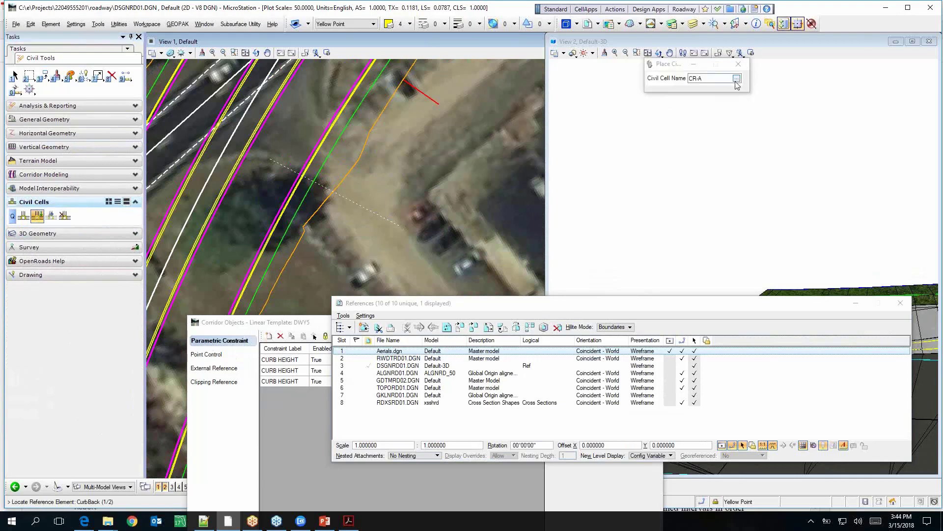
pyautogui.click(736, 78)
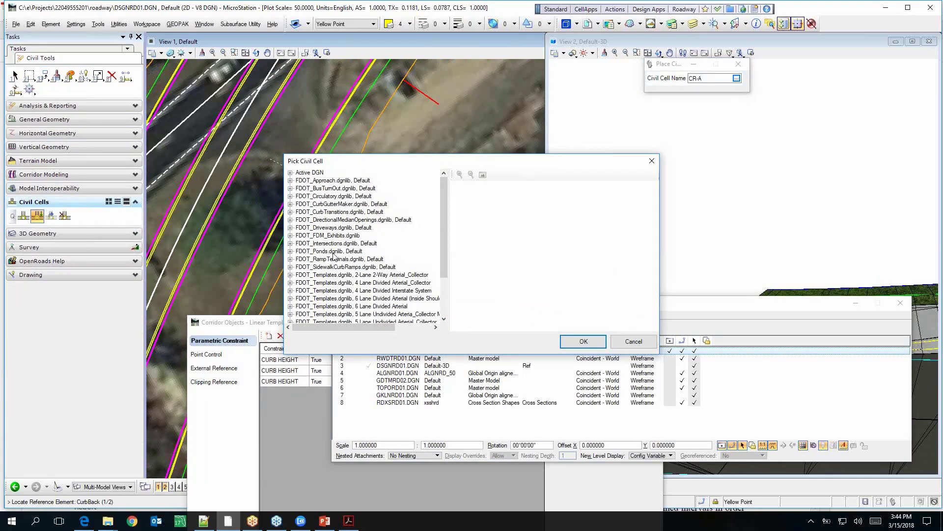
pyautogui.click(291, 228)
pyautogui.click(330, 236)
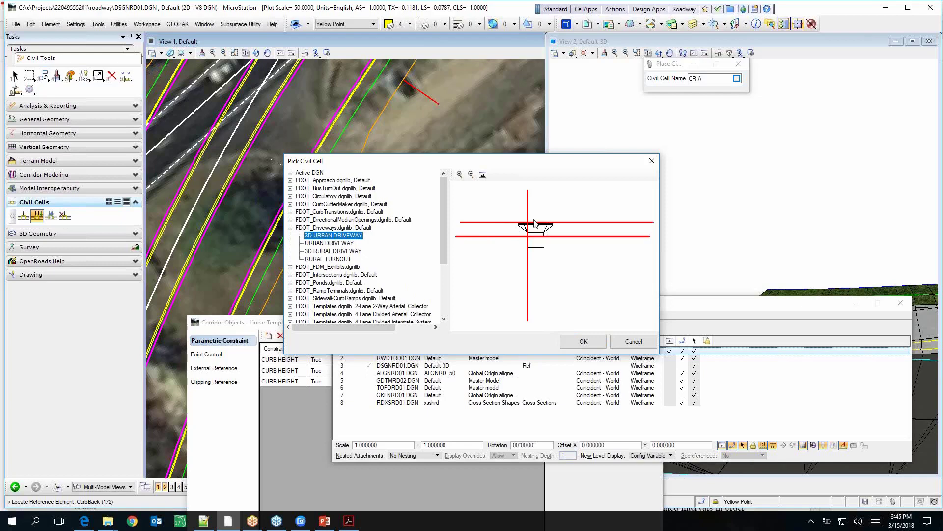
pyautogui.click(634, 343)
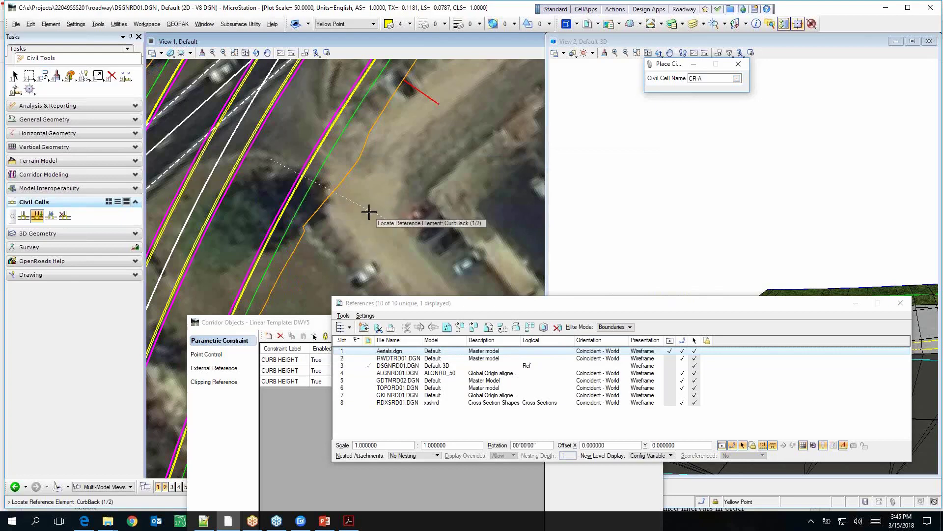
# Review the Plan(2D) and Corridor Lines(3D) feature definitions under the DSGNRD01.DGN civil standards in Project Explorer.
pyautogui.click(770, 25)
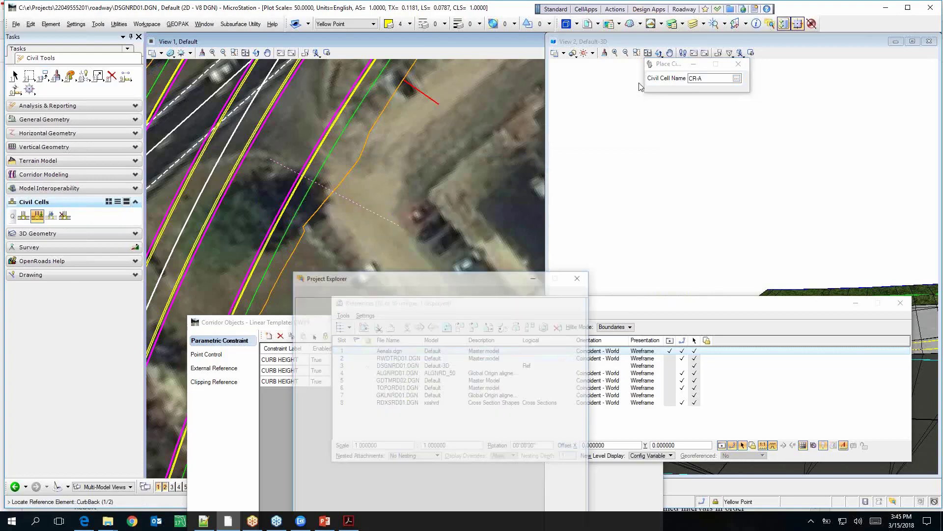
pyautogui.click(484, 290)
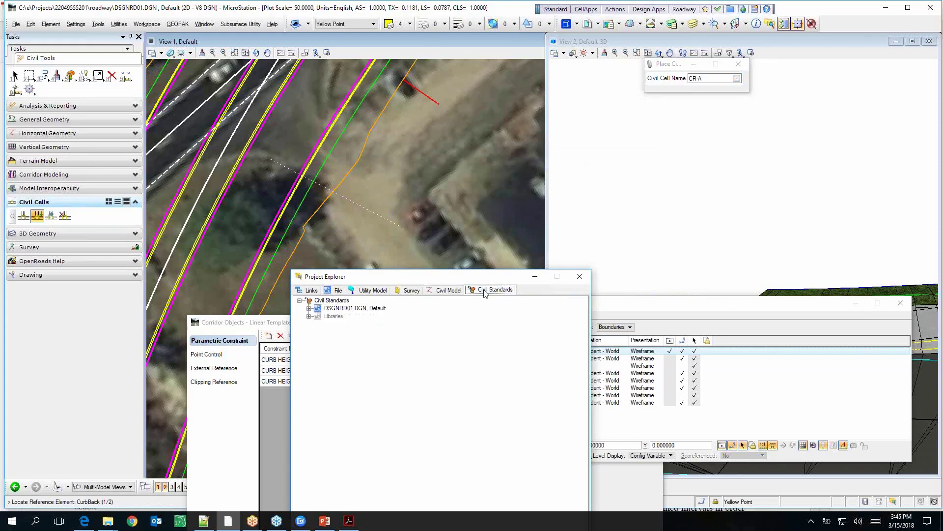
pyautogui.click(309, 309)
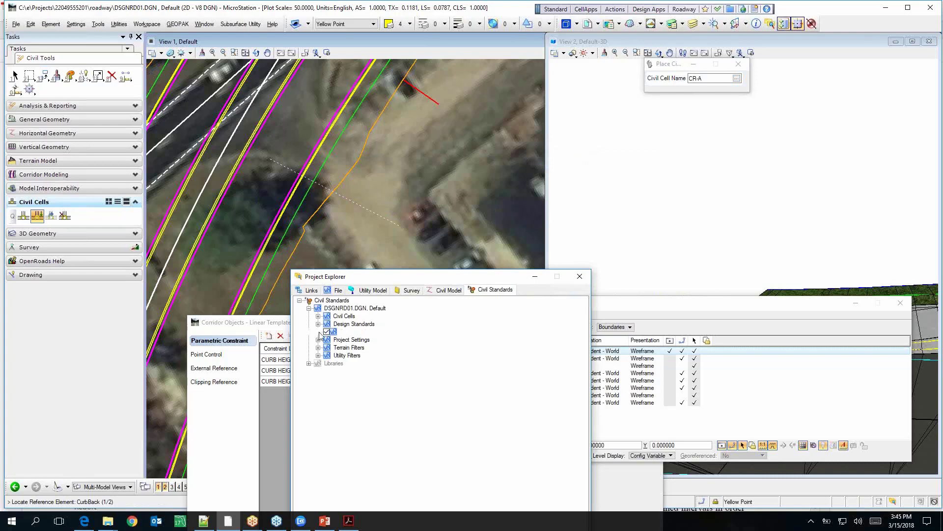
pyautogui.click(318, 332)
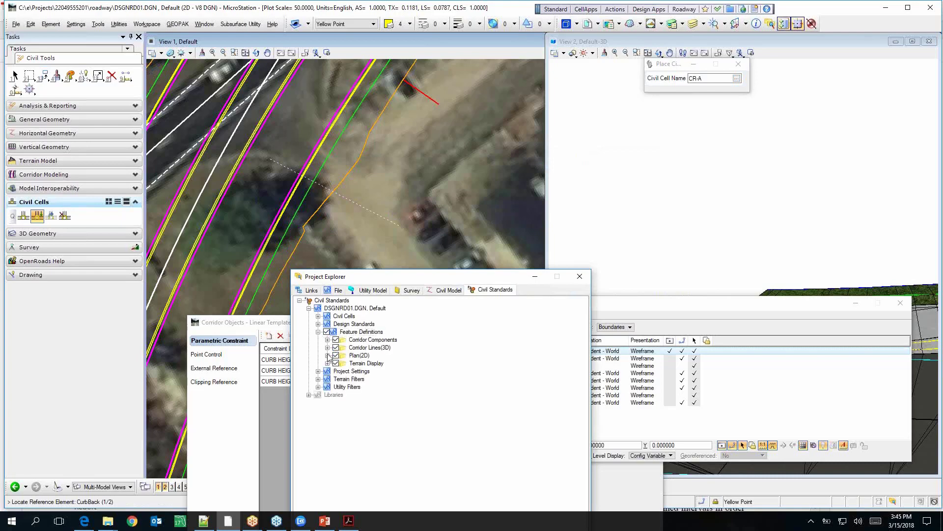
pyautogui.click(327, 355)
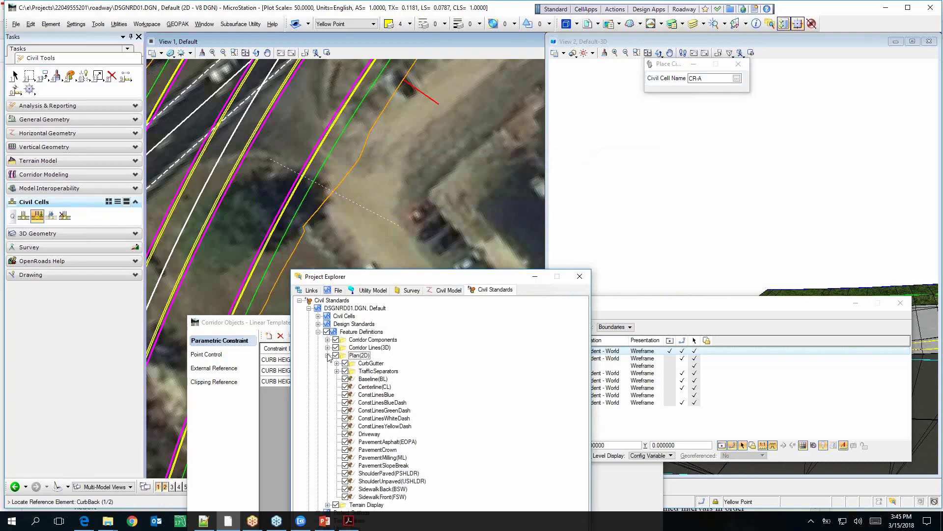
pyautogui.click(327, 355)
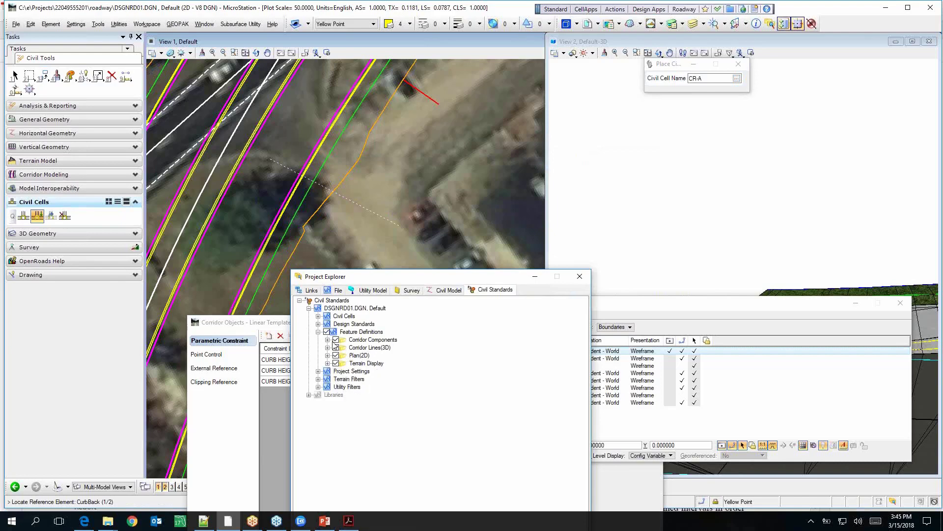
pyautogui.click(327, 347)
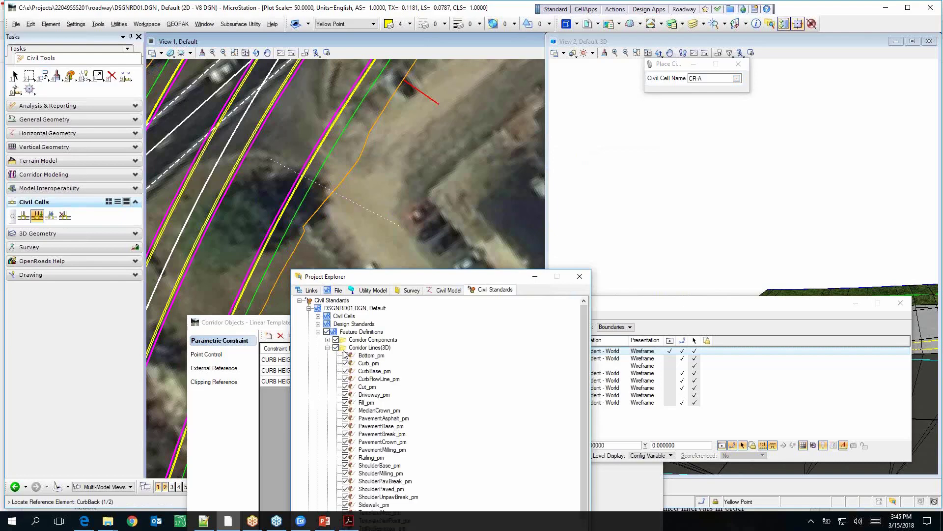
pyautogui.scroll(-1, 354, 432)
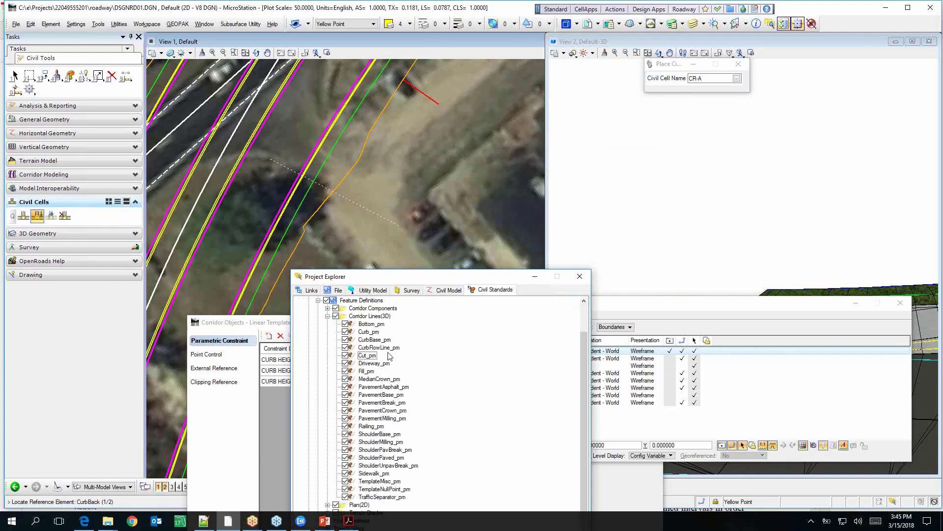
# Set Create Template Geometry to True for the Sidewalk_pm feature definition and select the red corridor handle near the driveway.
pyautogui.rightClick(377, 474)
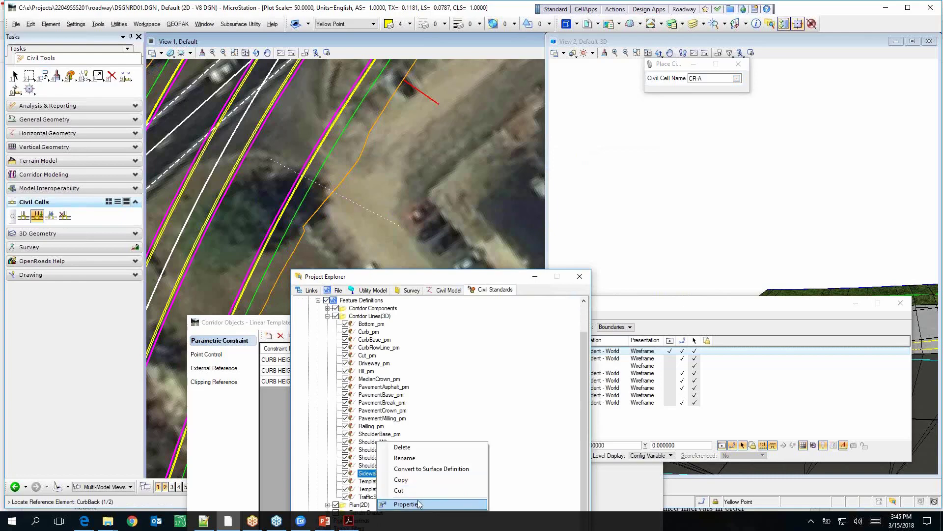
pyautogui.click(393, 504)
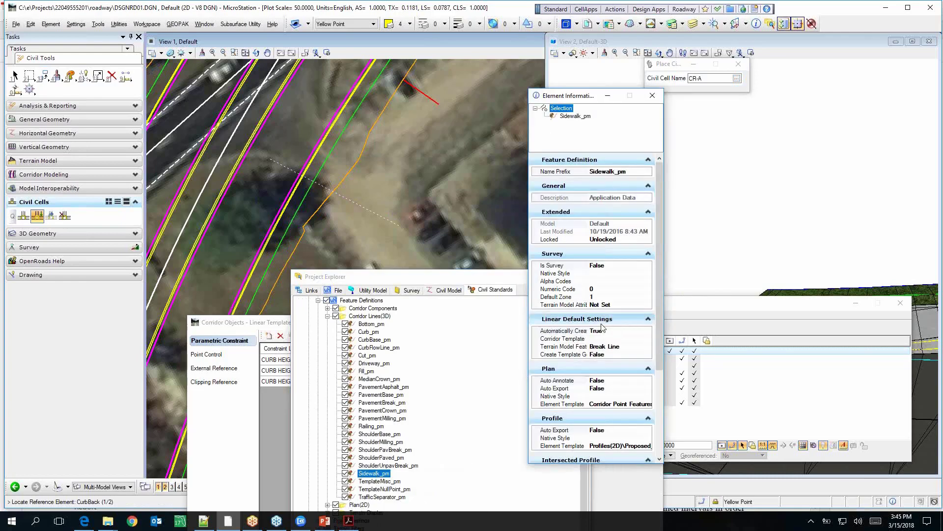
pyautogui.click(634, 355)
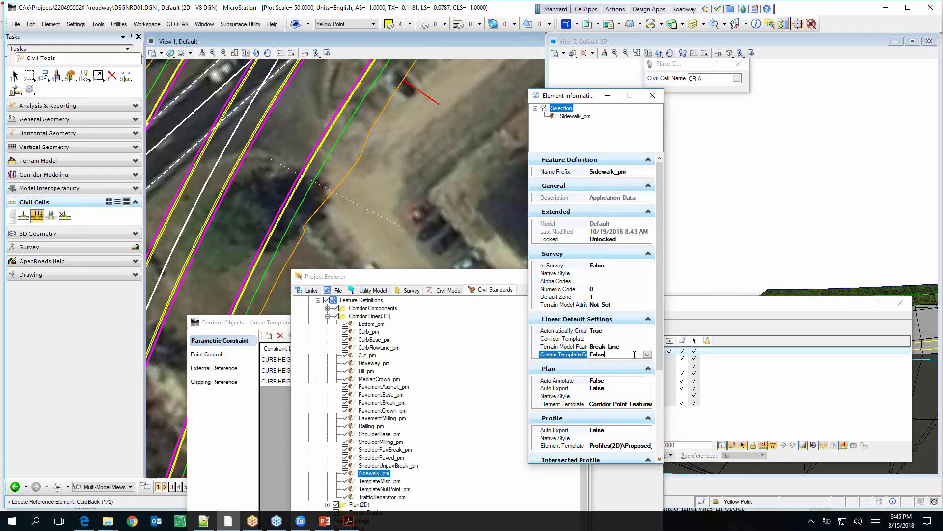
pyautogui.click(648, 355)
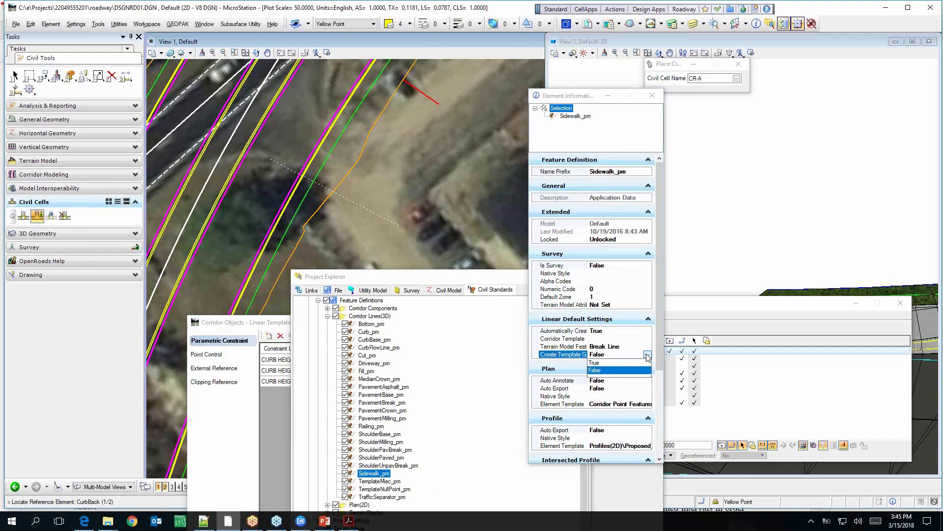
pyautogui.click(595, 362)
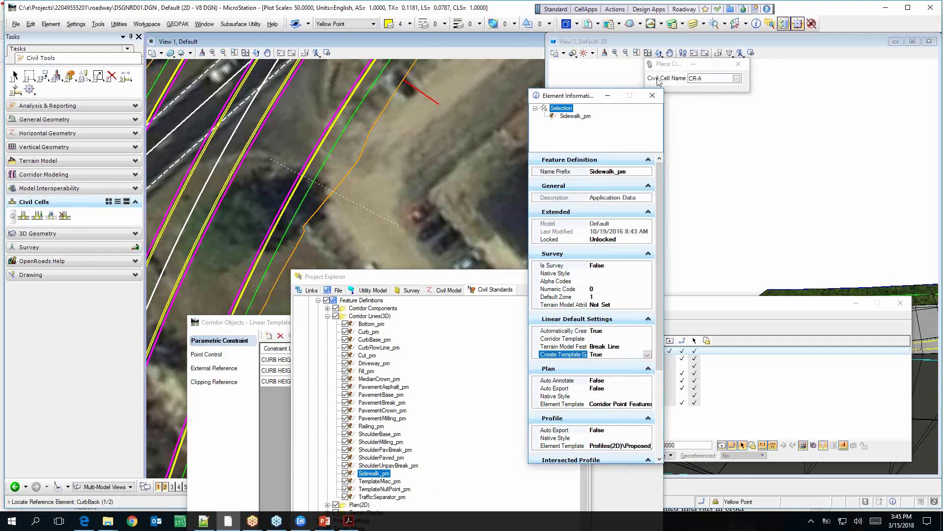
pyautogui.click(652, 96)
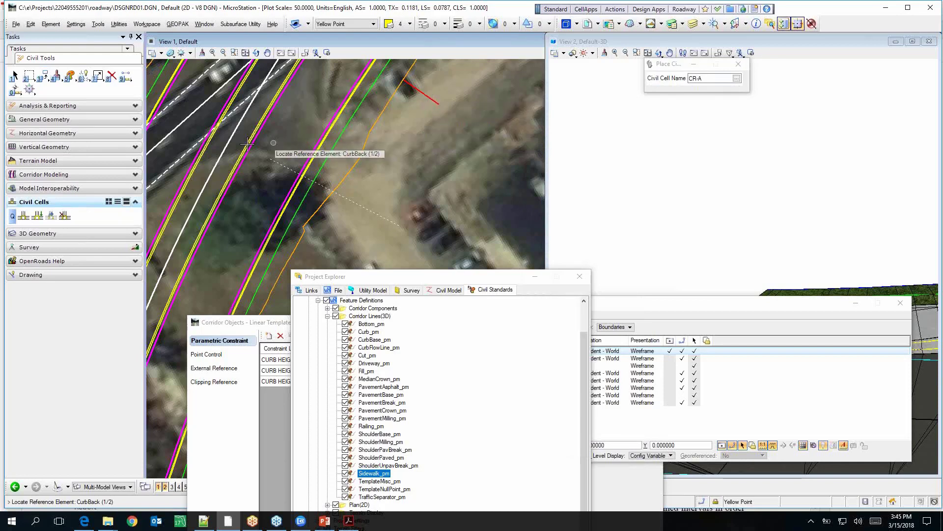
pyautogui.click(14, 78)
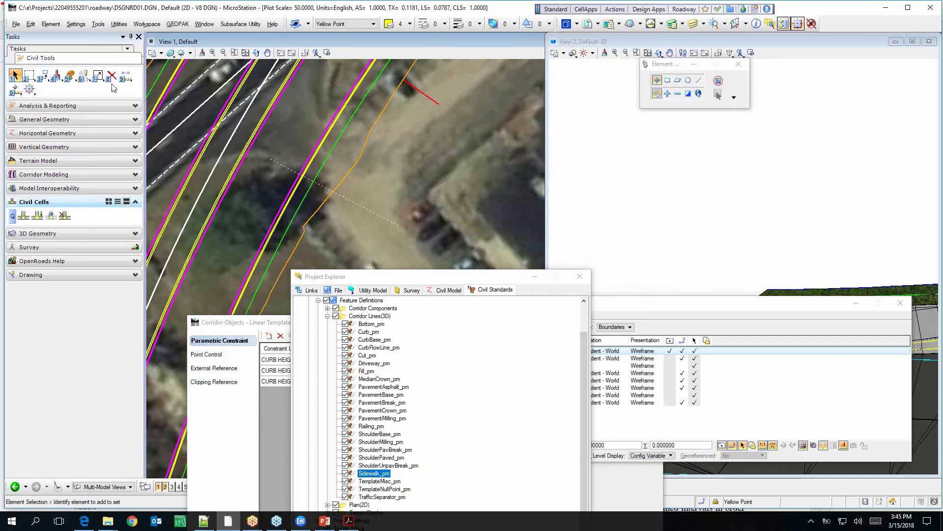
pyautogui.click(432, 95)
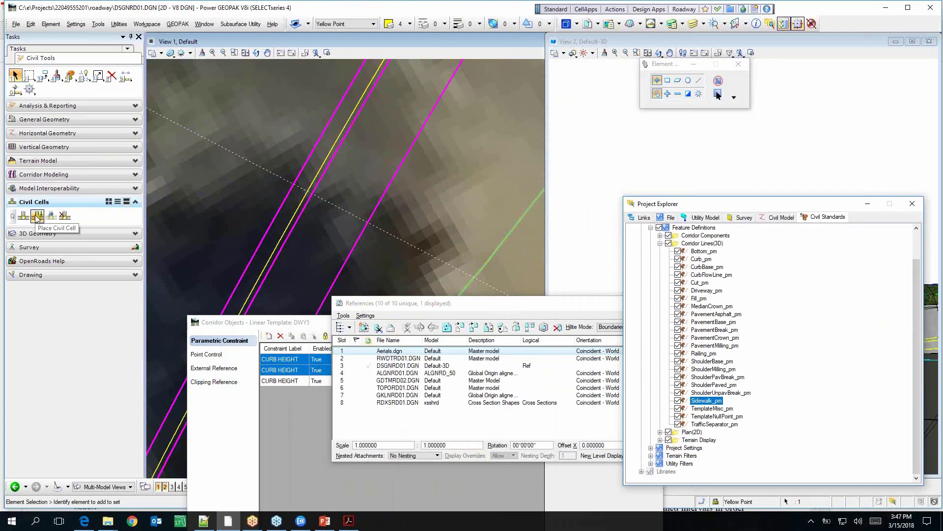
# Choose the 3D URBAN DRIVEWAY civil cell from FDOT_Driveways.dgnlib for placement.
pyautogui.click(37, 216)
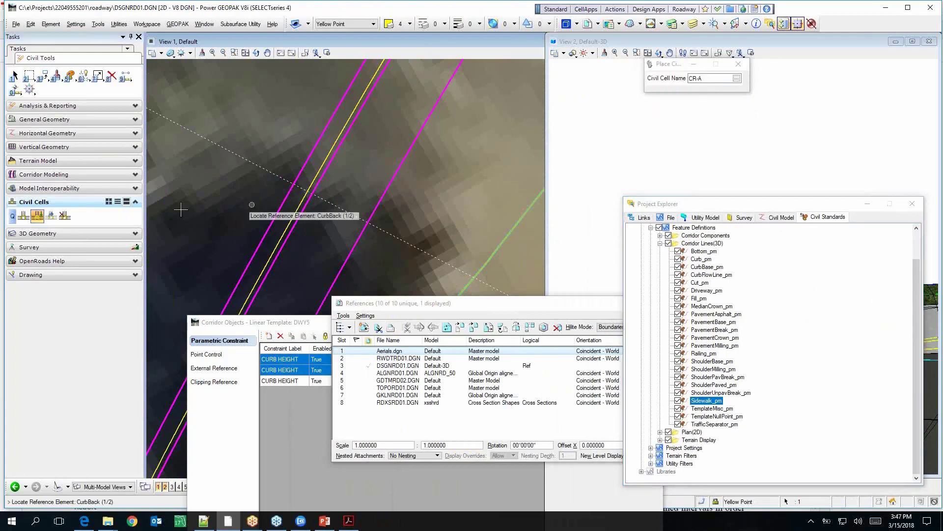
pyautogui.click(736, 79)
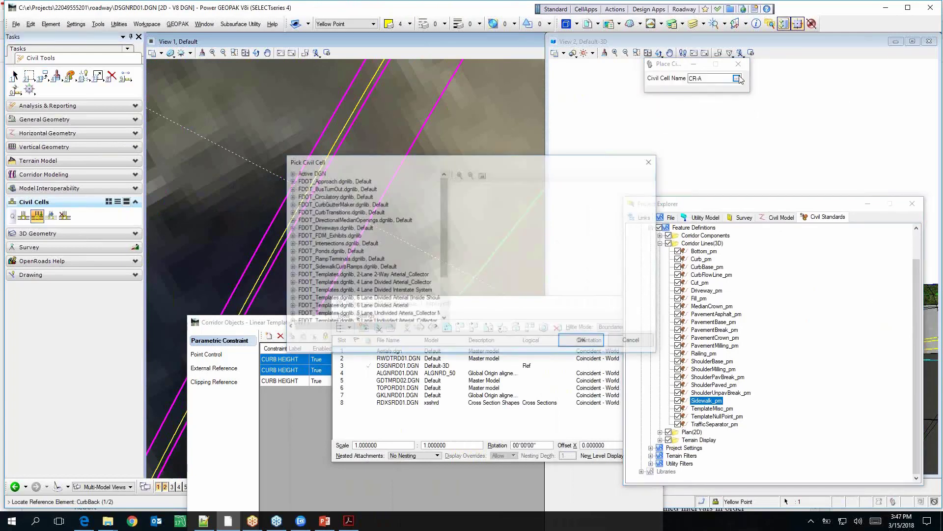
pyautogui.click(290, 228)
pyautogui.click(314, 235)
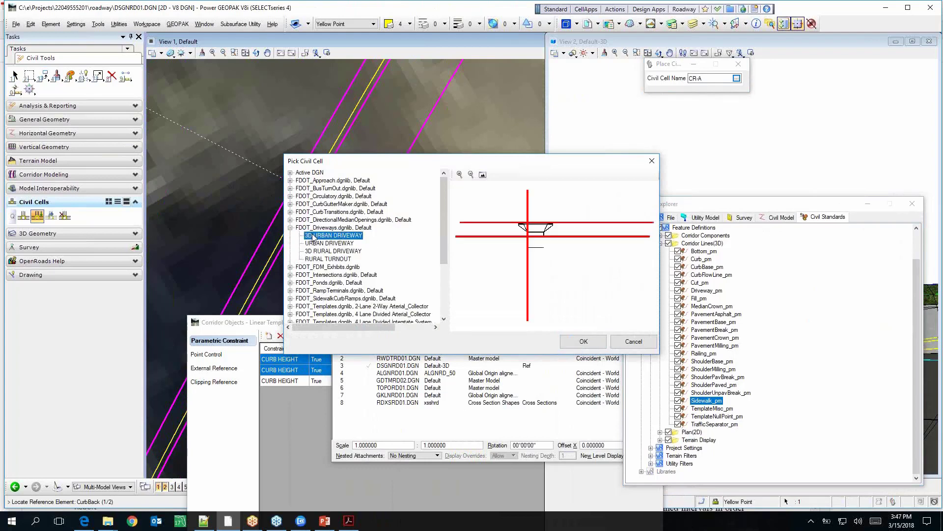
pyautogui.click(579, 344)
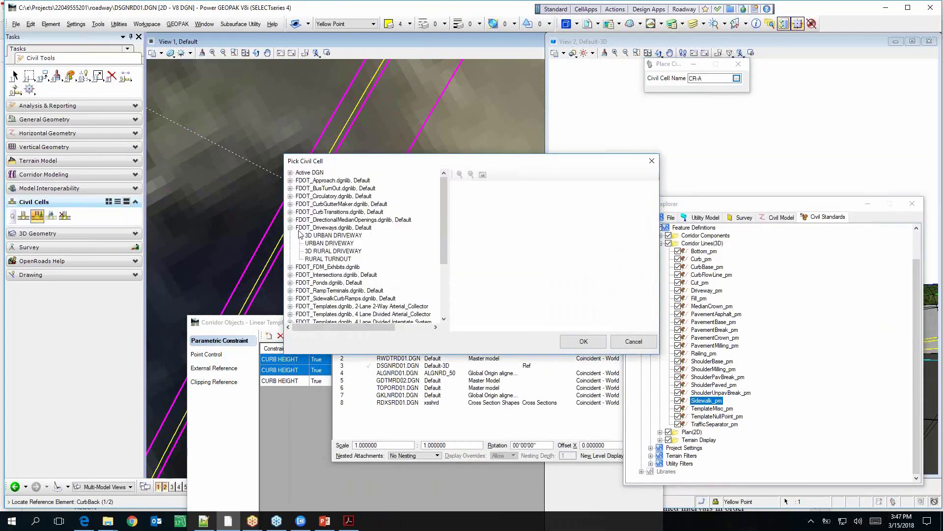
pyautogui.doubleClick(310, 236)
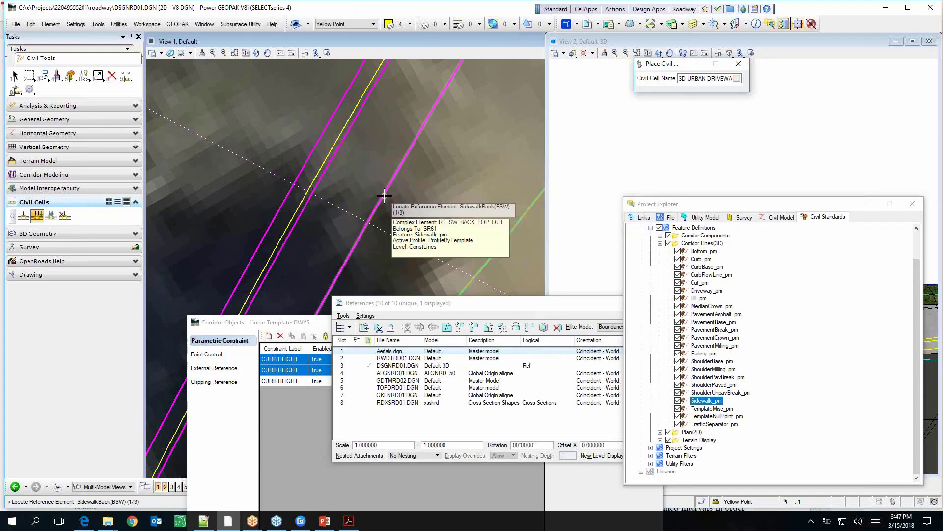
# Try to place the urban driveway cell using the back-of-sidewalk line, the pavement edge and the dashed driveway line as references.
pyautogui.rightClick(383, 195)
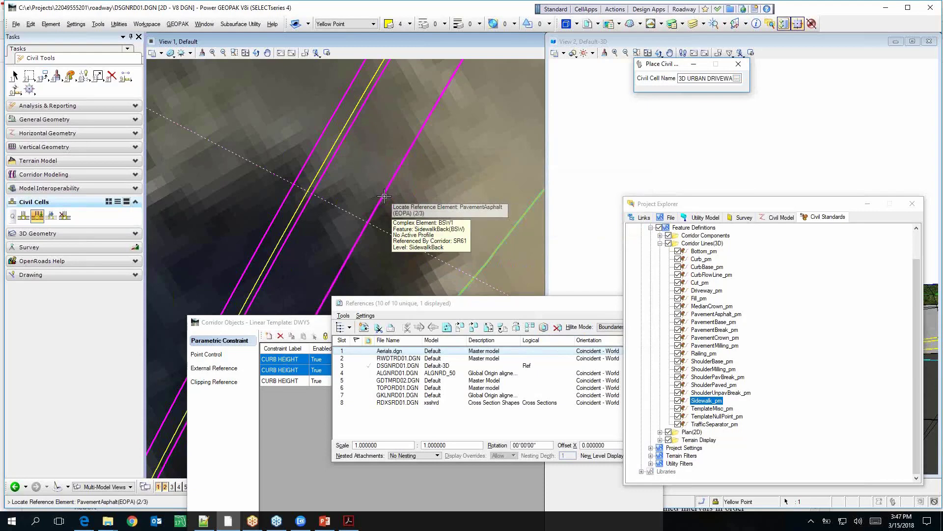
pyautogui.rightClick(298, 176)
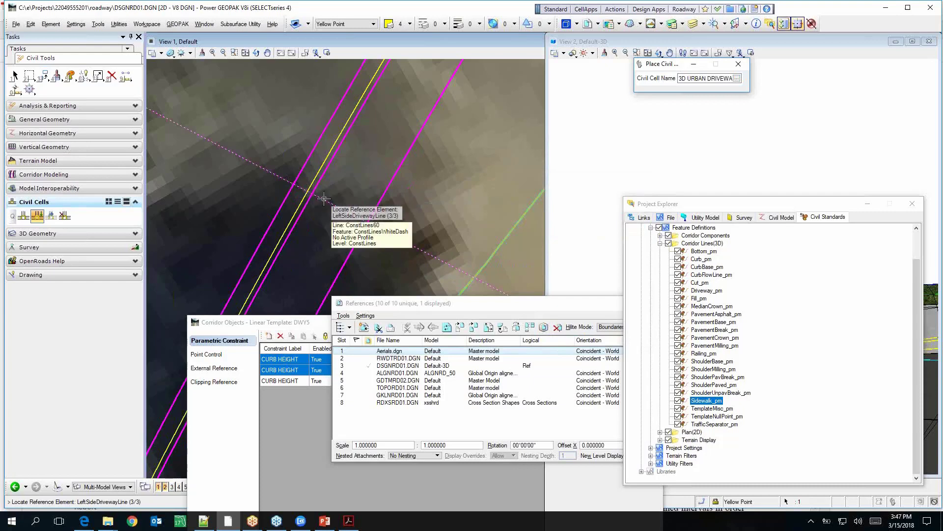
pyautogui.click(323, 198)
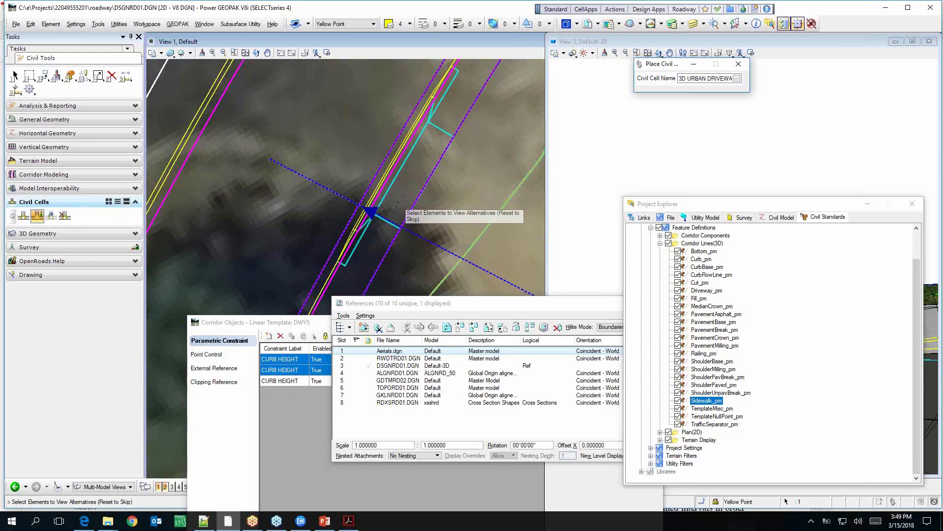
pyautogui.rightClick(331, 172)
pyautogui.click(330, 172)
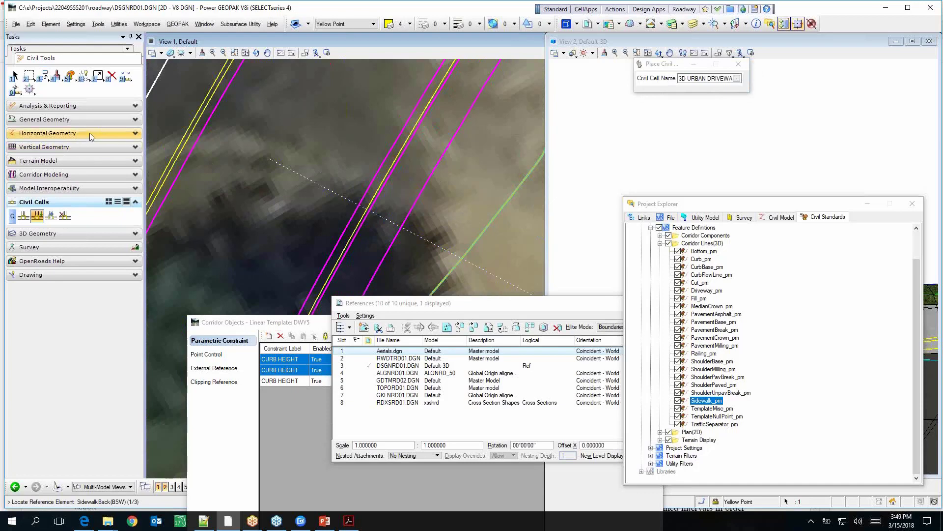
# Examine the feature definition of the right sidewalk's front top point in the SR61 corridor template.
pyautogui.click(73, 173)
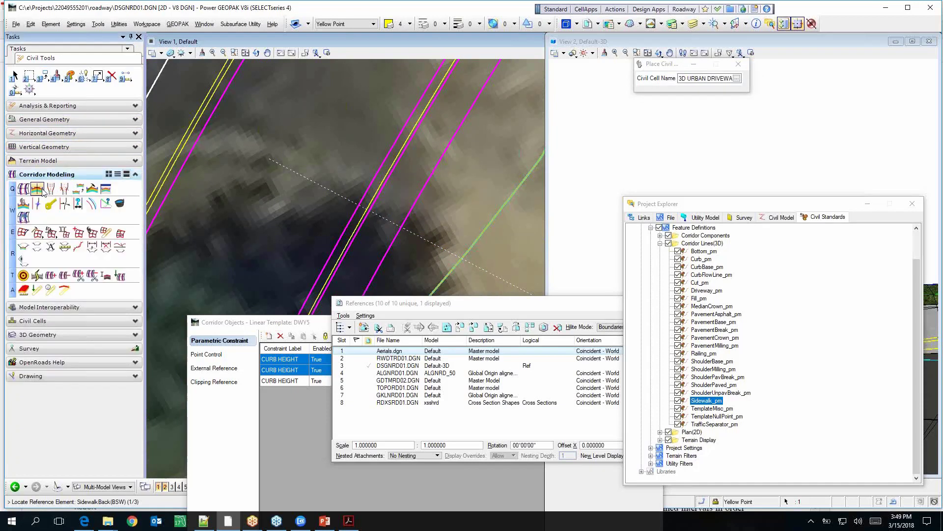
pyautogui.click(37, 188)
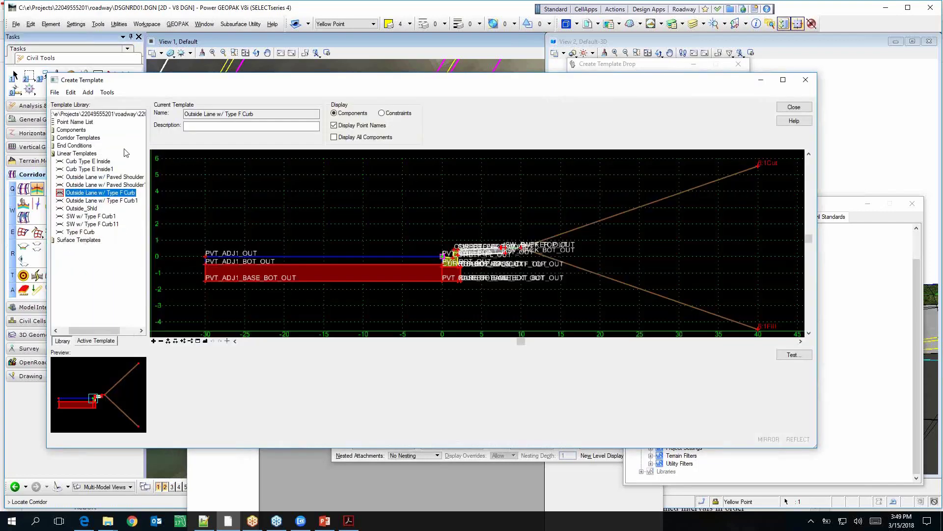
pyautogui.doubleClick(78, 138)
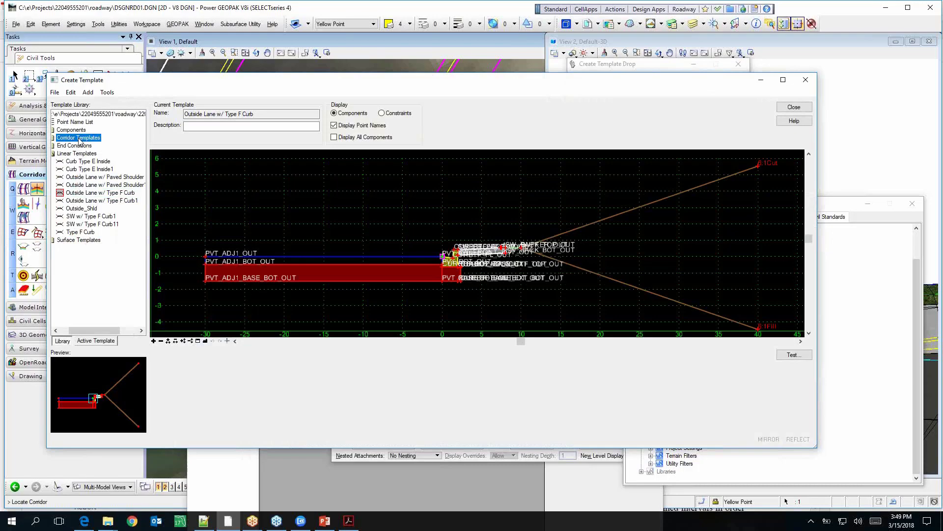
pyautogui.click(73, 154)
pyautogui.doubleClick(74, 154)
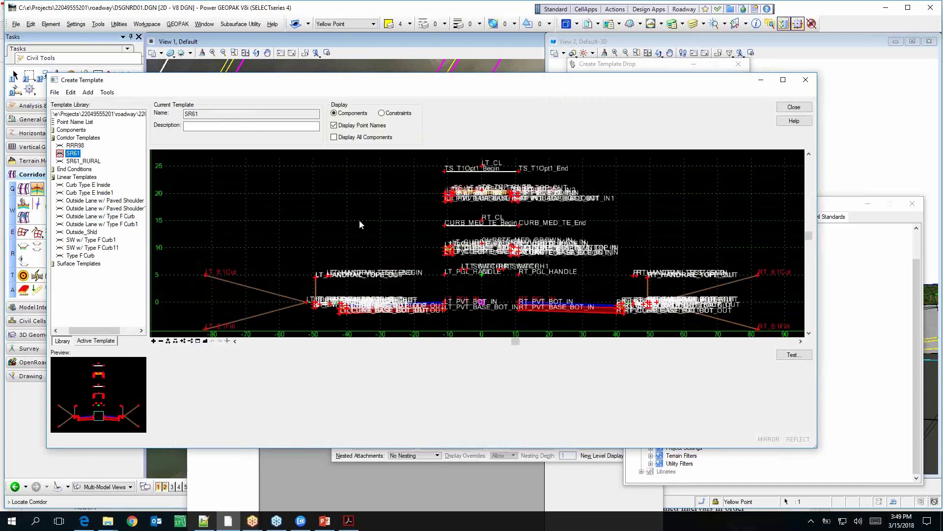
pyautogui.scroll(6, 617, 318)
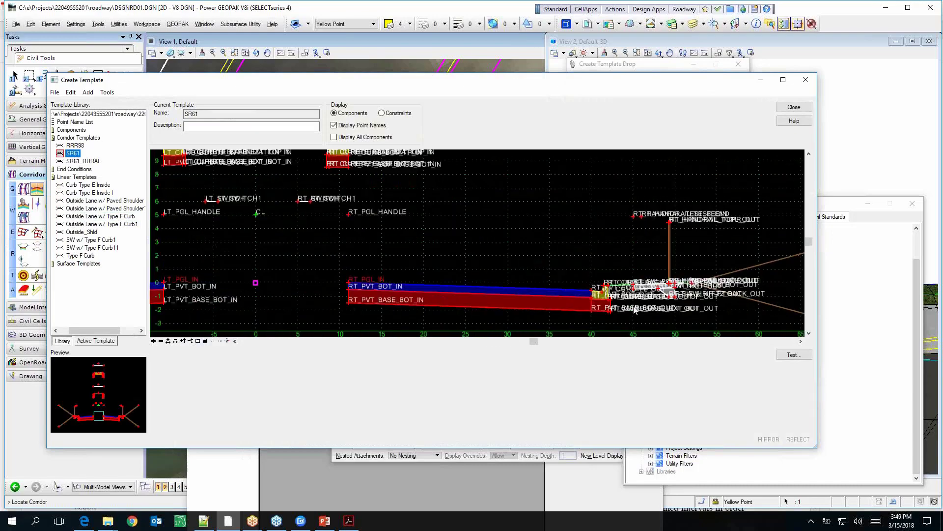
pyautogui.moveTo(633, 272)
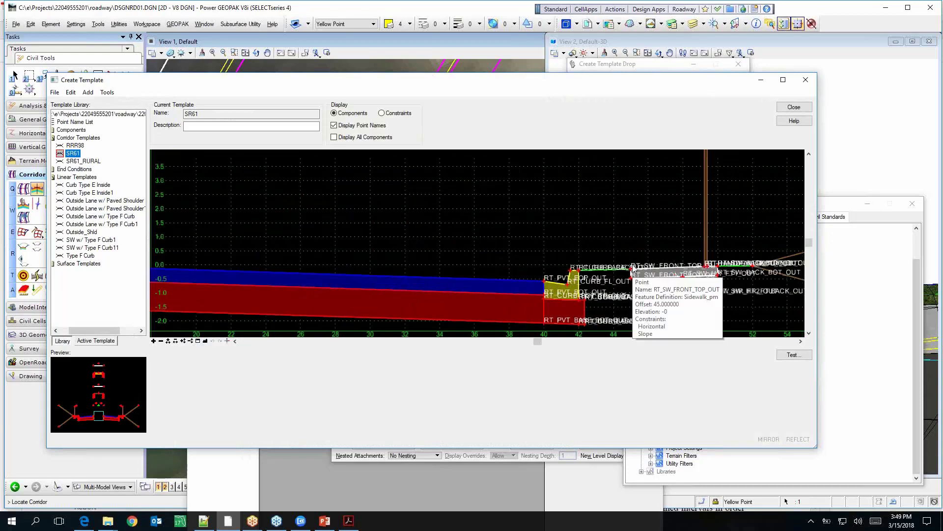
pyautogui.click(794, 107)
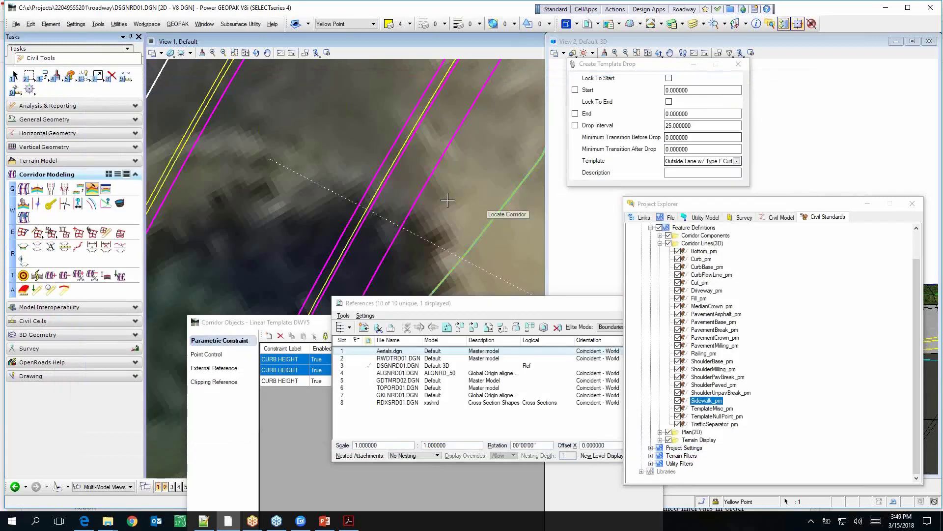
pyautogui.scroll(-2, 447, 200)
pyautogui.scroll(2, 414, 191)
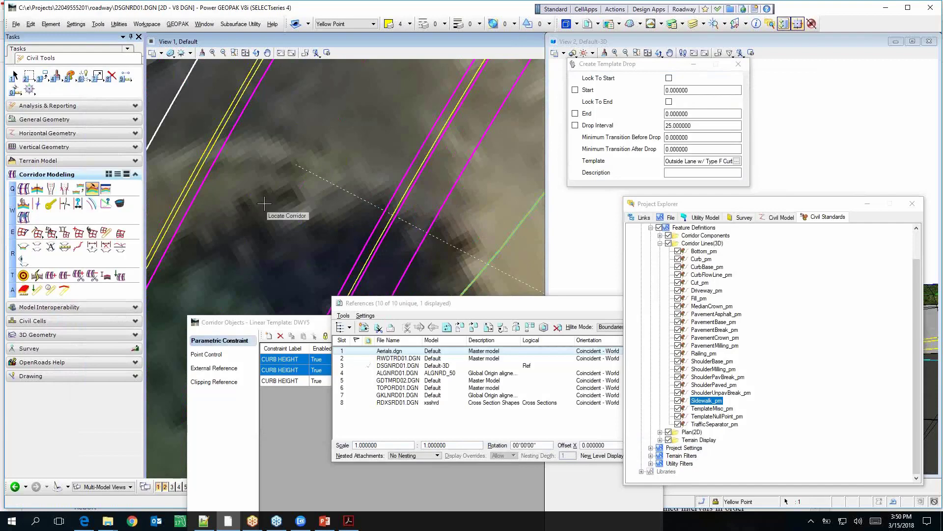
pyautogui.scroll(-2, 309, 181)
pyautogui.scroll(1, 330, 161)
pyautogui.scroll(1, 322, 221)
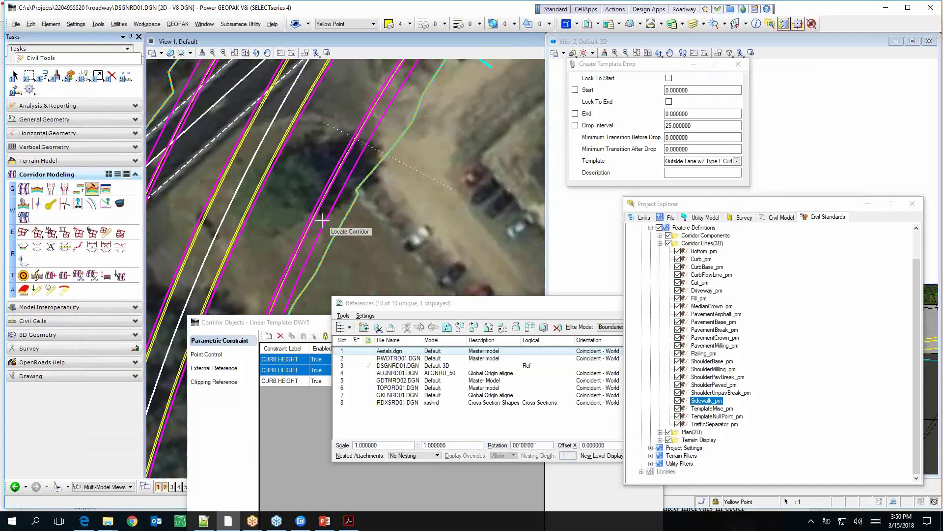
pyautogui.scroll(1, 322, 221)
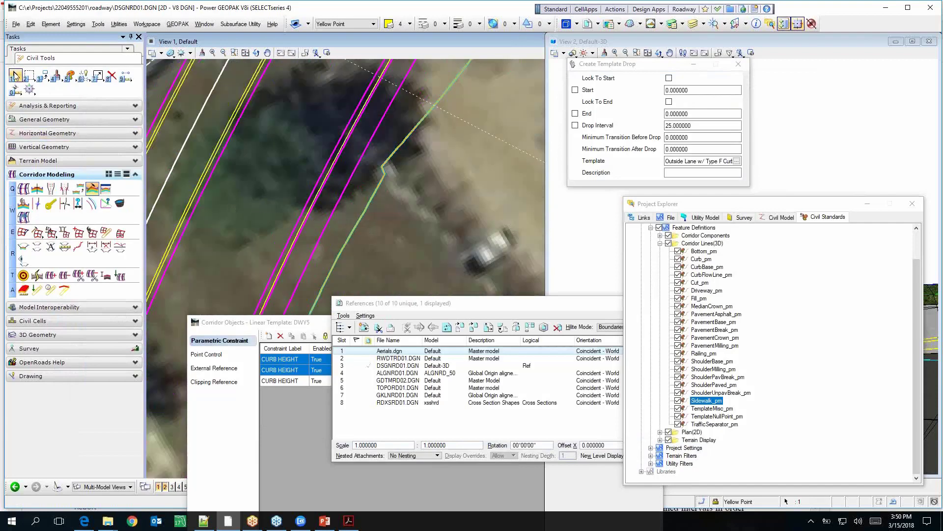
pyautogui.click(15, 75)
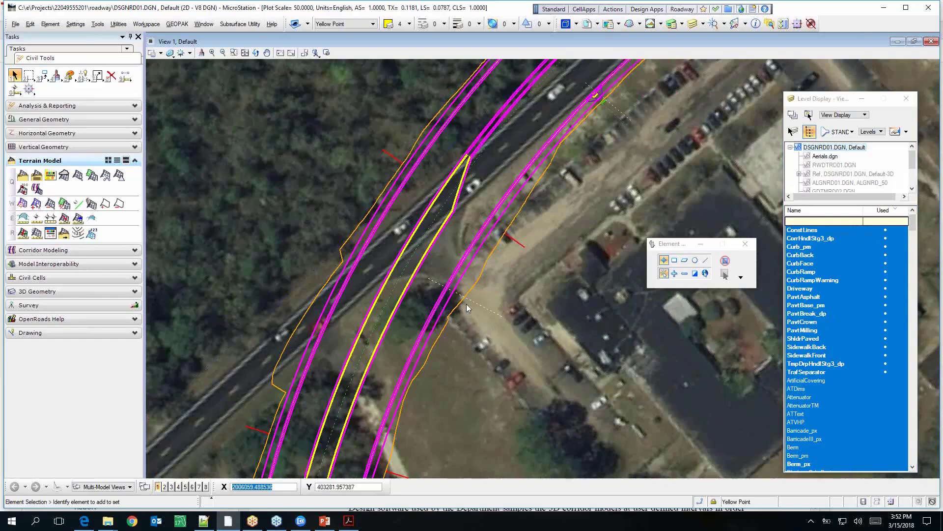
# Hide construction elements in View 1 and select the front-of-sidewalk line where it crosses the dirt driveway.
pyautogui.scroll(3, 467, 307)
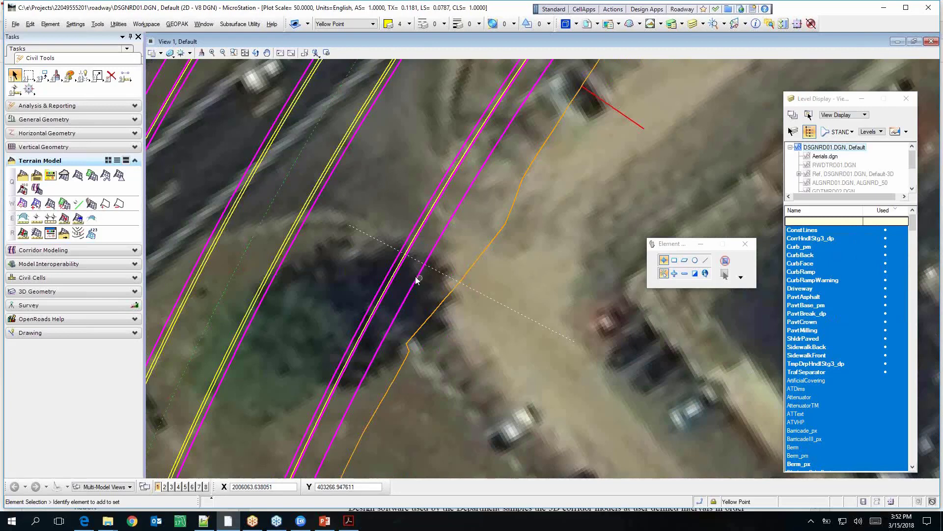
pyautogui.moveTo(400, 270)
pyautogui.click(161, 53)
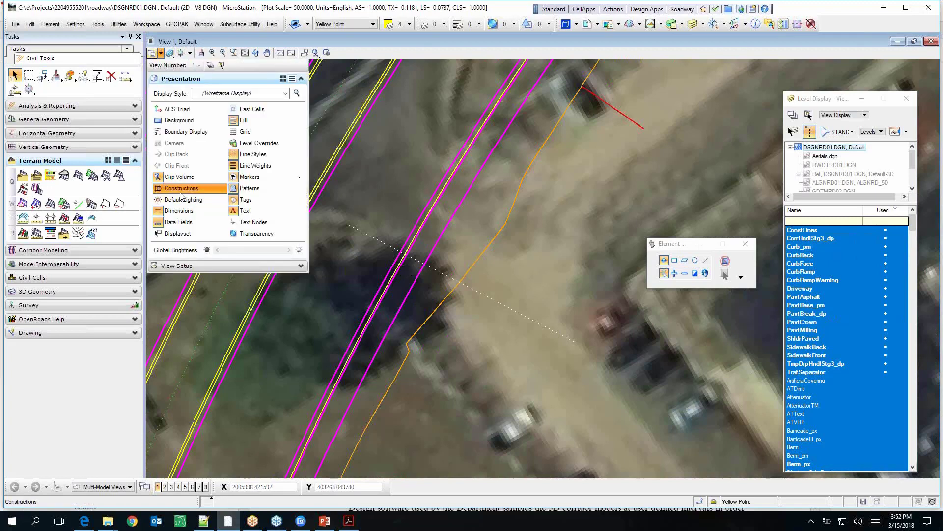
pyautogui.click(178, 190)
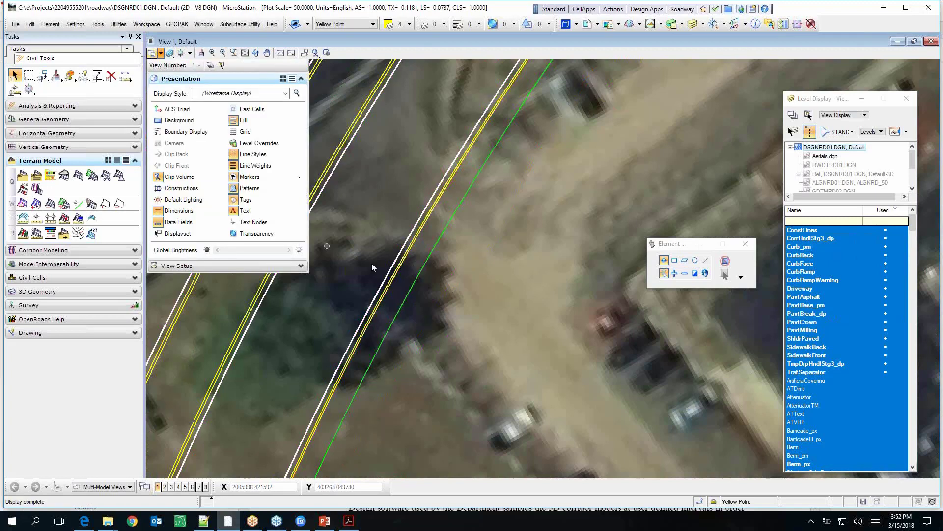
pyautogui.click(404, 264)
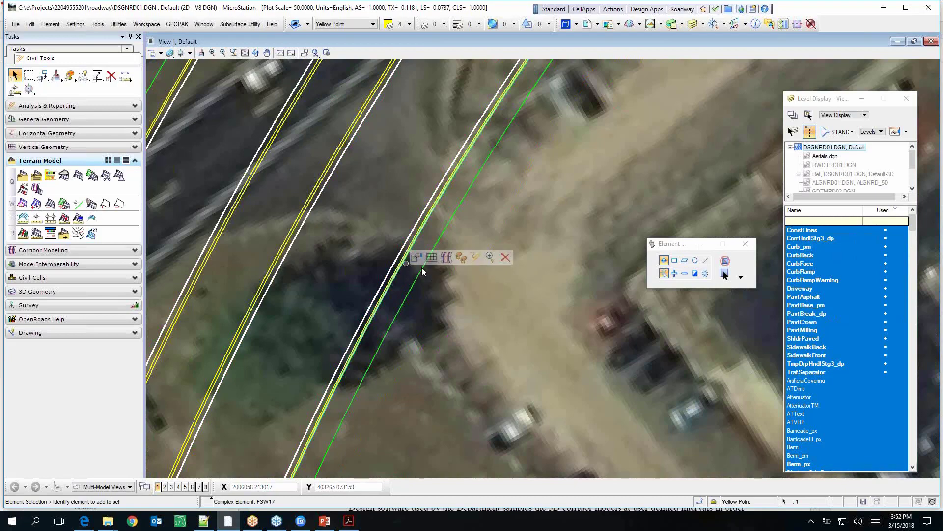
pyautogui.scroll(-4, 488, 282)
pyautogui.scroll(-2, 522, 244)
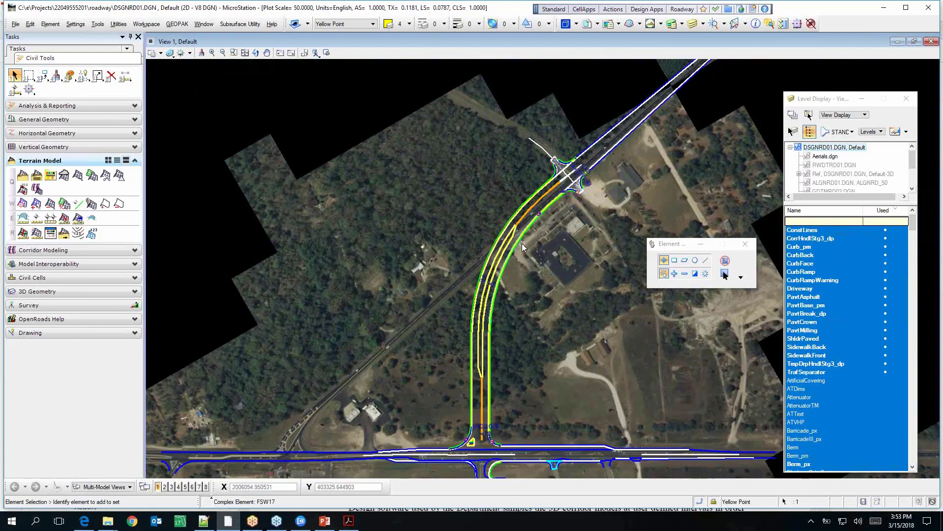
pyautogui.scroll(4, 523, 252)
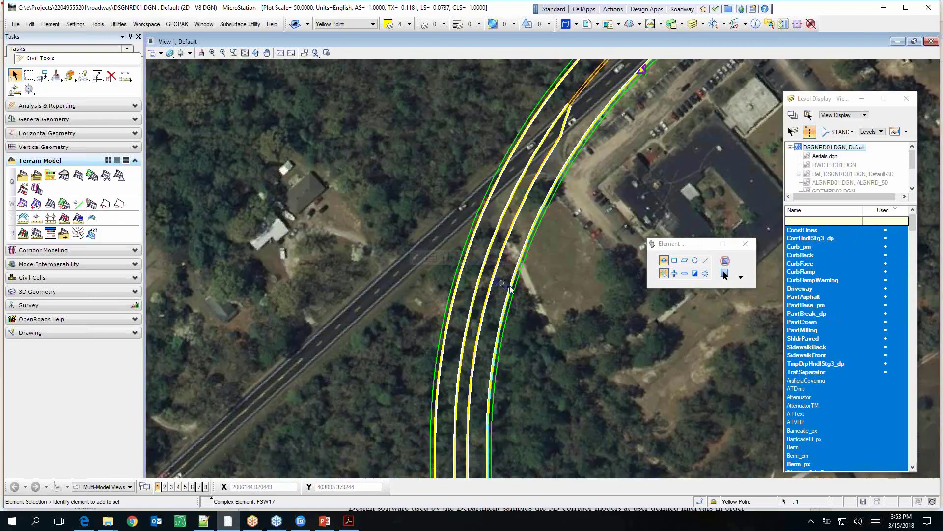
pyautogui.scroll(5, 513, 287)
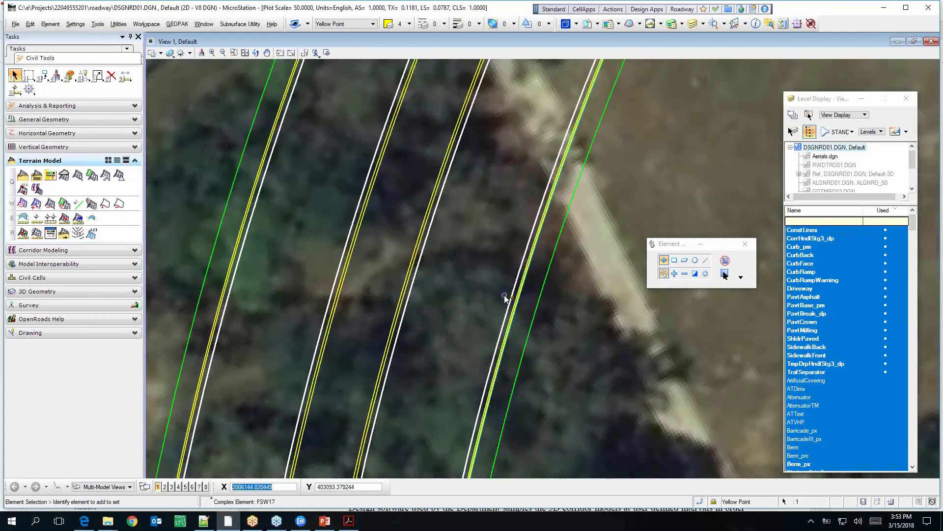
# Set the front-of-sidewalk line's offset to 3 where it runs alongside the curb near the dirt driveway.
pyautogui.scroll(2, 539, 311)
pyautogui.scroll(2, 545, 315)
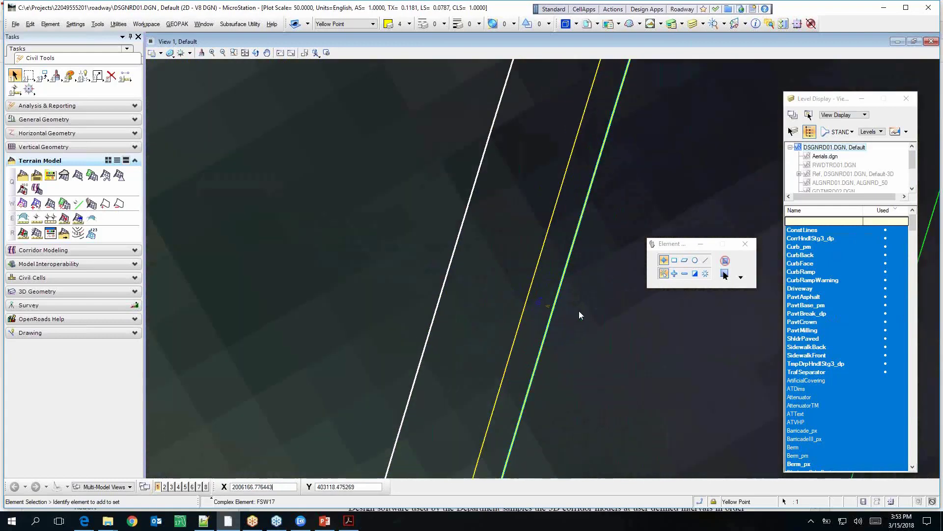
pyautogui.click(580, 312)
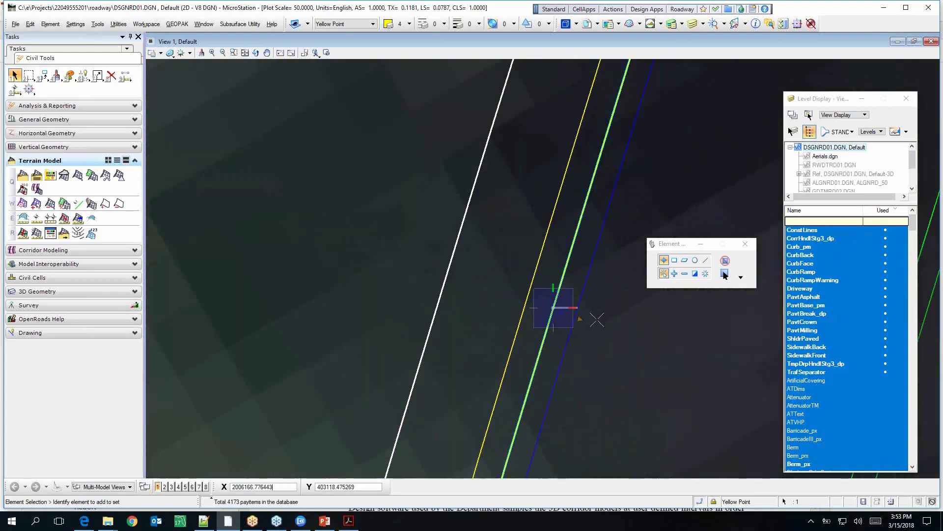
pyautogui.moveTo(600, 322)
pyautogui.mouseDown()
pyautogui.moveTo(617, 326)
pyautogui.moveTo(584, 320)
pyautogui.mouseUp()
pyautogui.click(540, 307)
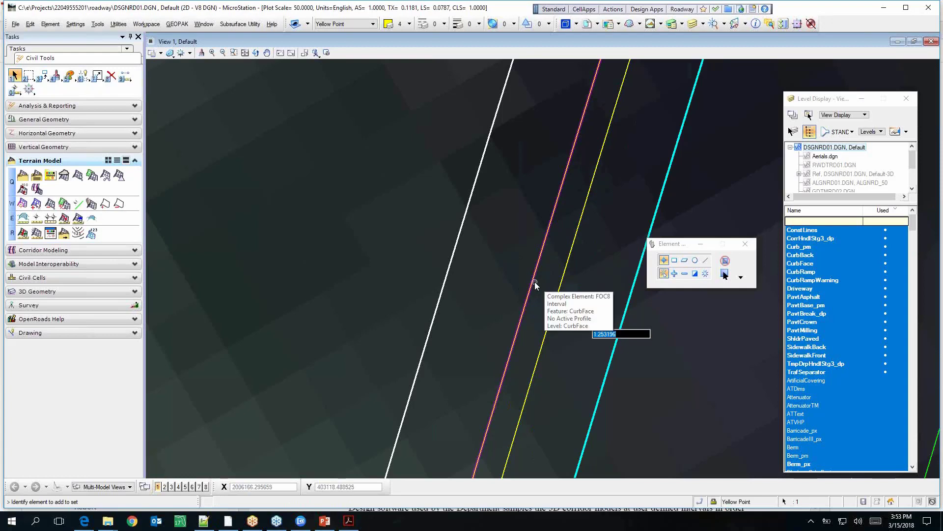
pyautogui.write('3')
pyautogui.press('Return')
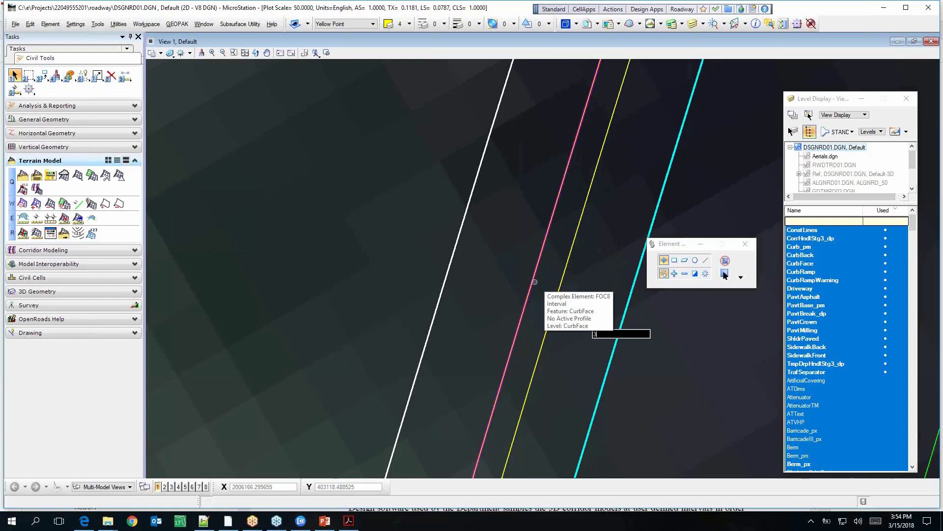
pyautogui.click(725, 274)
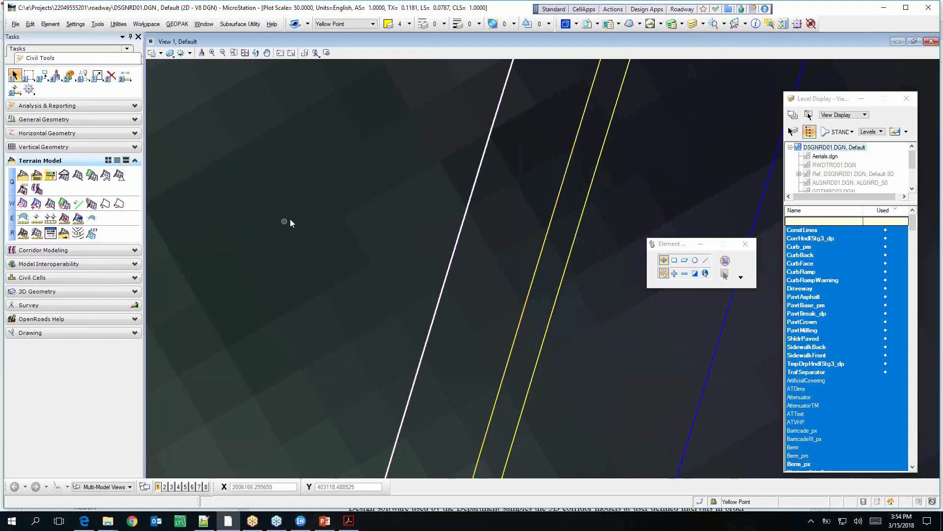
# Display construction elements in View 1 to compare the sidewalk lines with the corridor's construction lines.
pyautogui.click(152, 53)
pyautogui.click(181, 189)
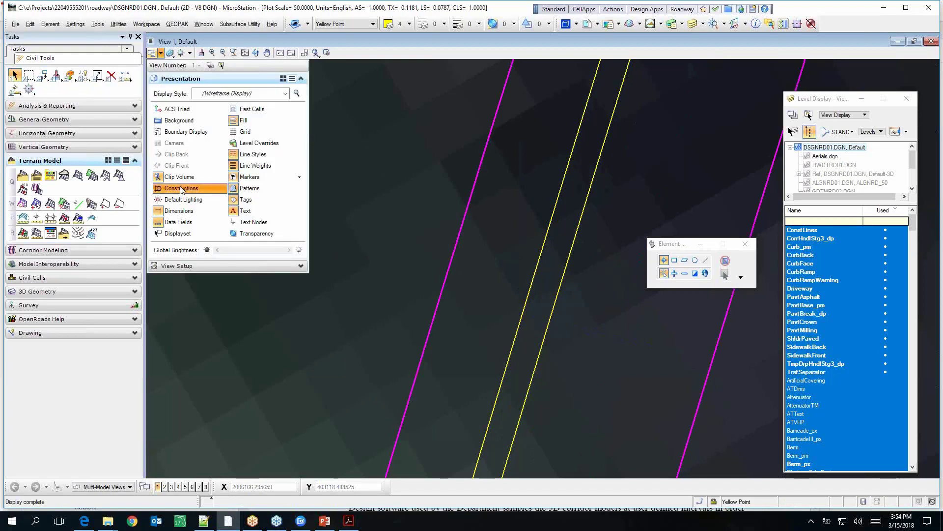
pyautogui.scroll(-3, 387, 249)
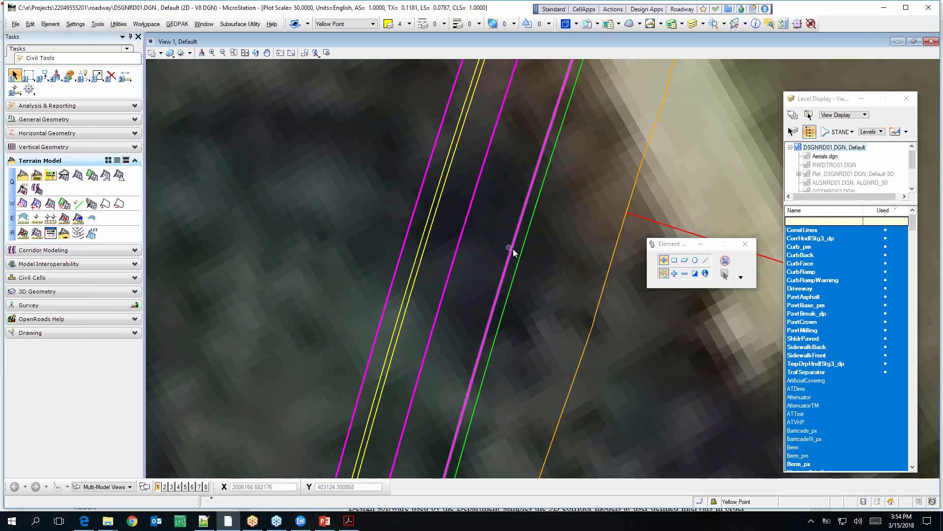
pyautogui.moveTo(510, 251)
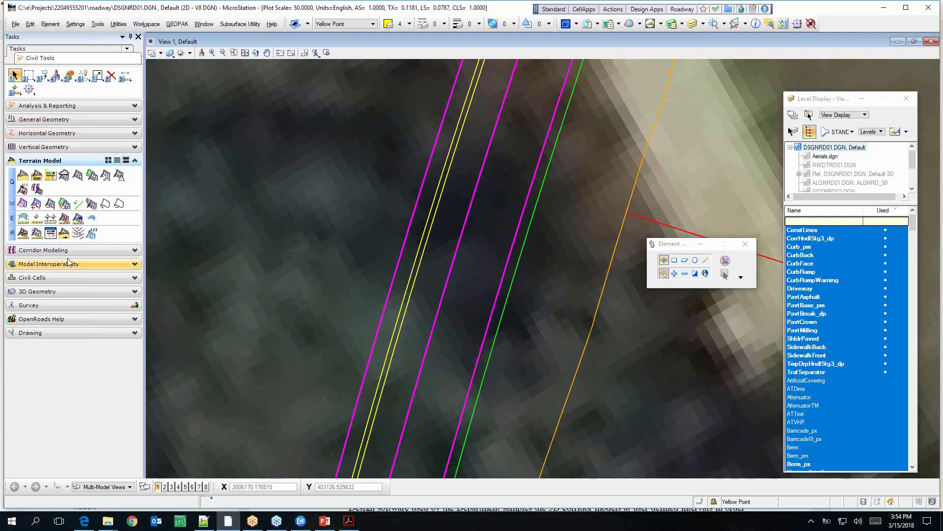
# Examine the curb and sidewalk points on the outer edge of the SR61 corridor template.
pyautogui.click(42, 250)
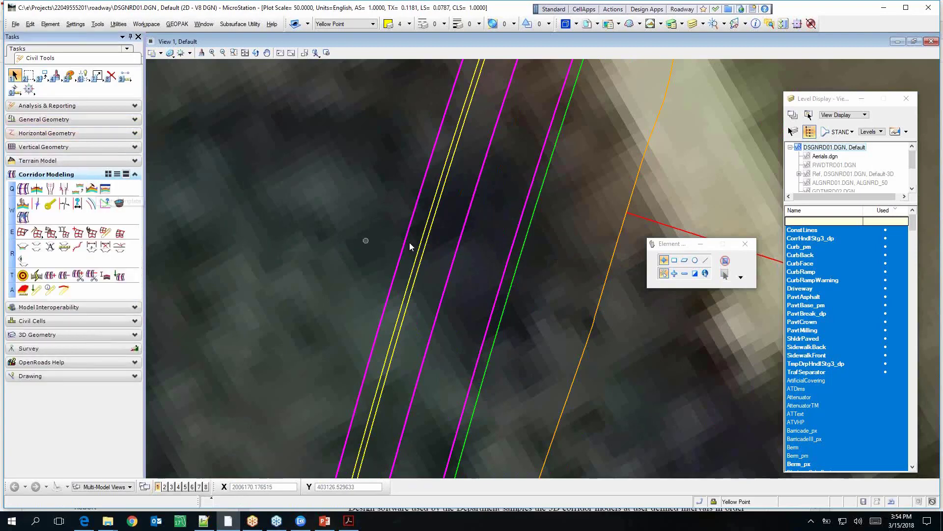
pyautogui.click(91, 190)
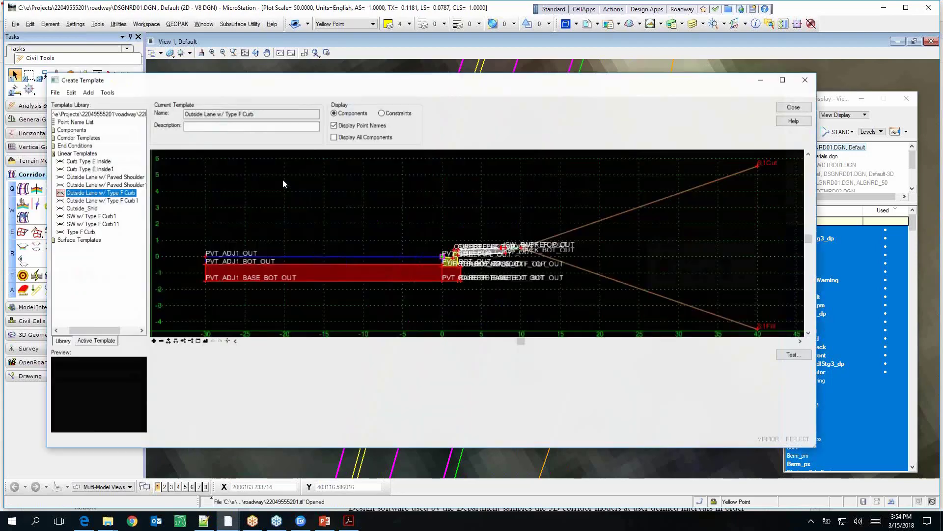
pyautogui.doubleClick(79, 138)
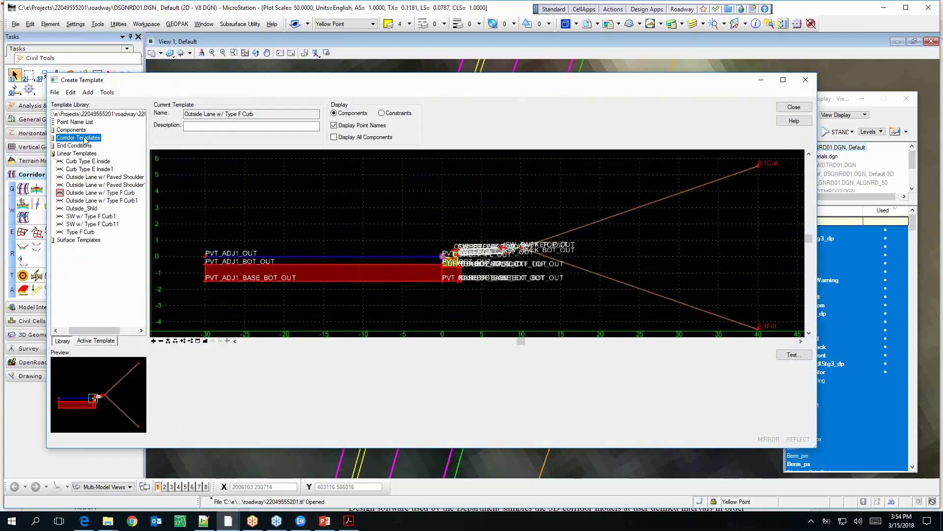
pyautogui.doubleClick(77, 153)
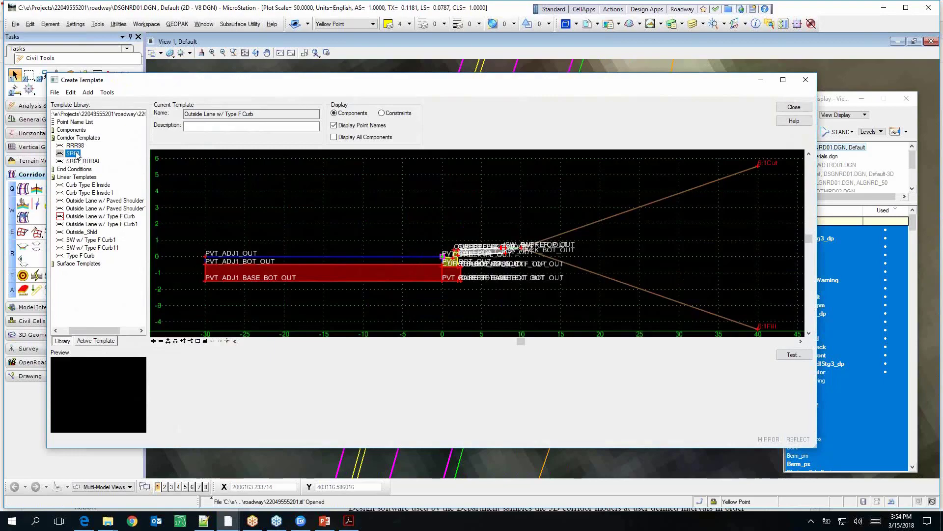
pyautogui.scroll(6, 660, 320)
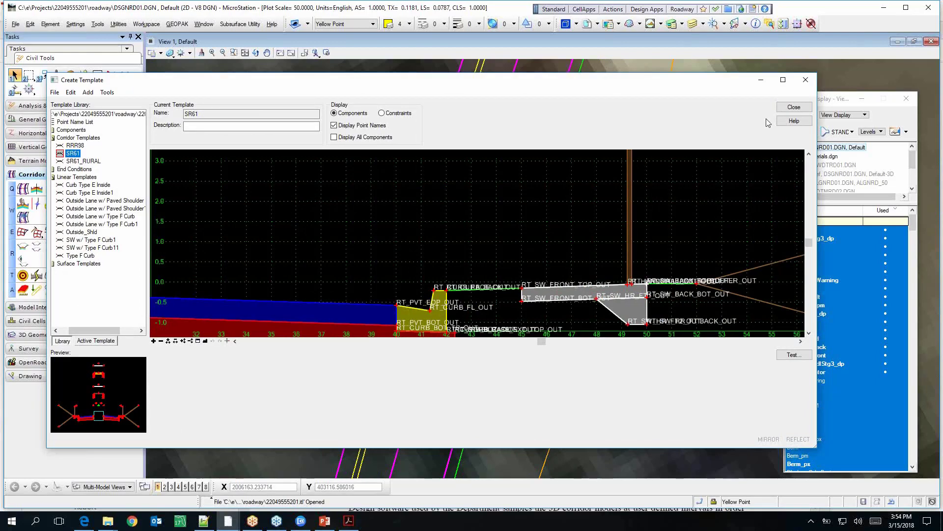
pyautogui.click(795, 107)
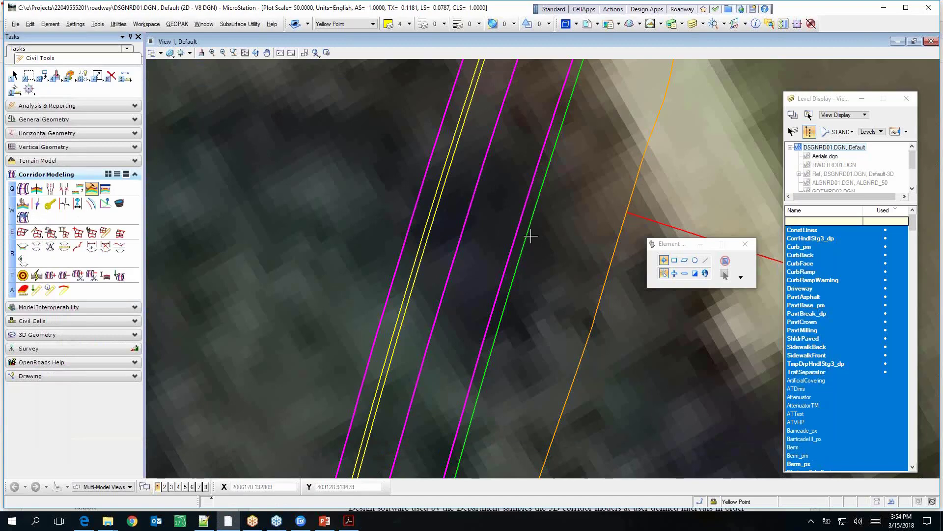
# Adjust the green back-of-sidewalk line's offset so it falls on the outer magenta construction line.
pyautogui.click(13, 76)
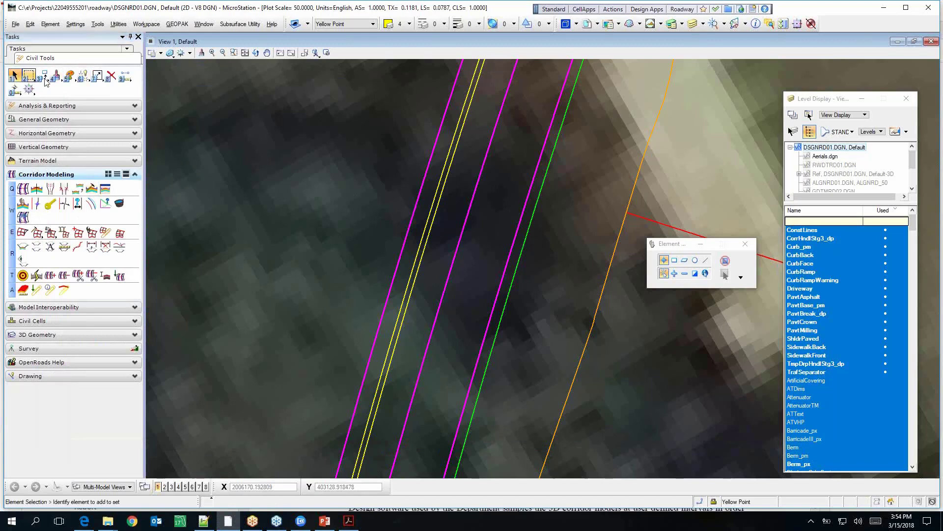
pyautogui.click(521, 247)
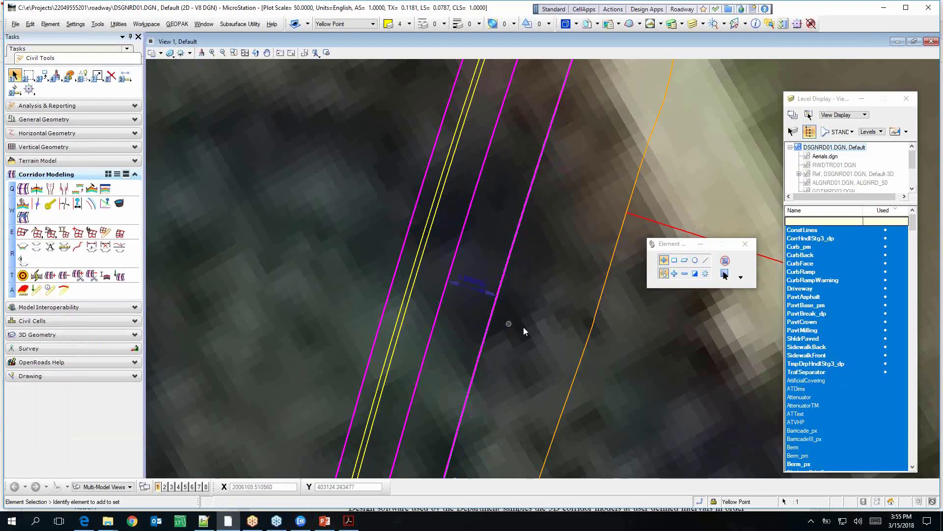
pyautogui.scroll(-3, 525, 329)
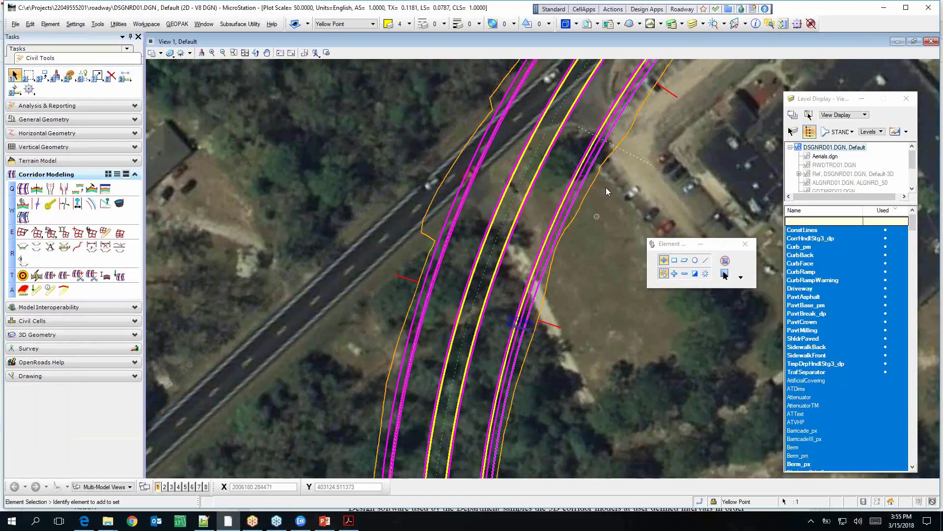
# Open the 3D model in View 2 beside the plan view, without the profile view.
pyautogui.scroll(3, 615, 128)
pyautogui.scroll(2, 603, 166)
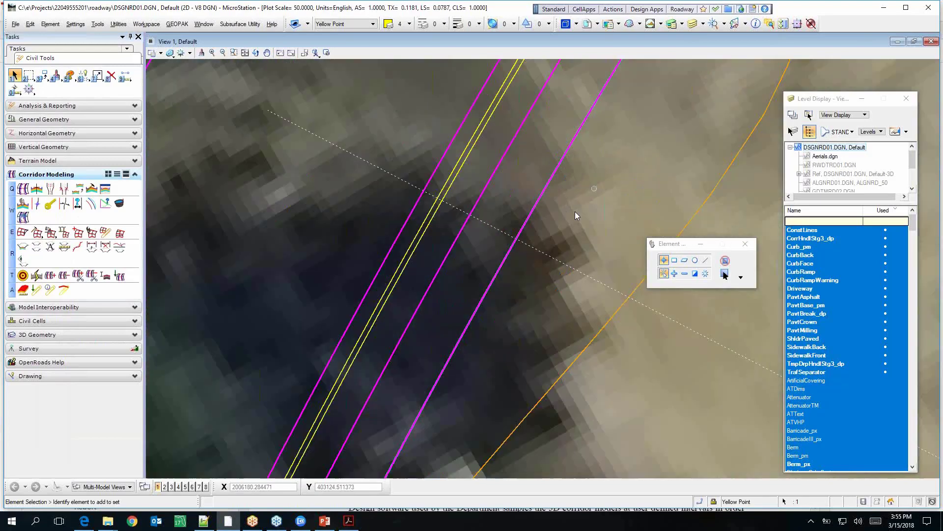
pyautogui.moveTo(532, 212)
pyautogui.click(166, 486)
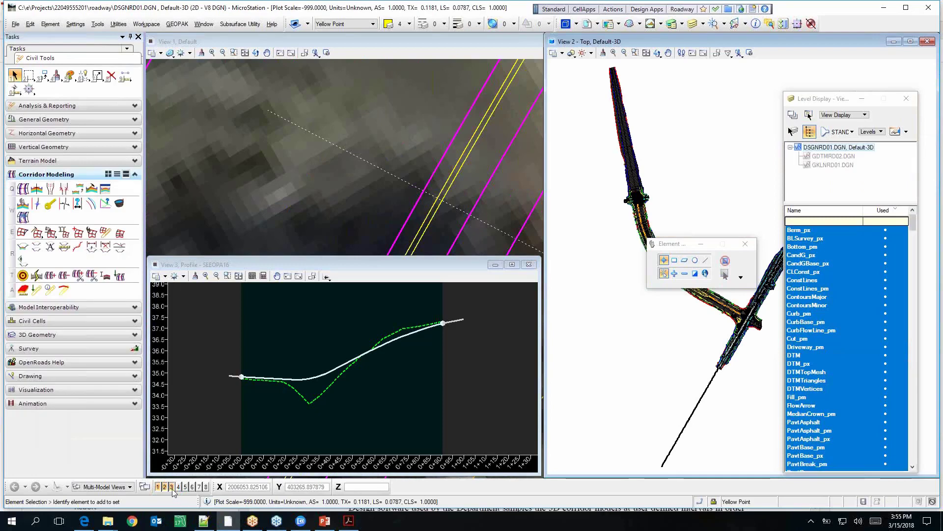
pyautogui.click(172, 487)
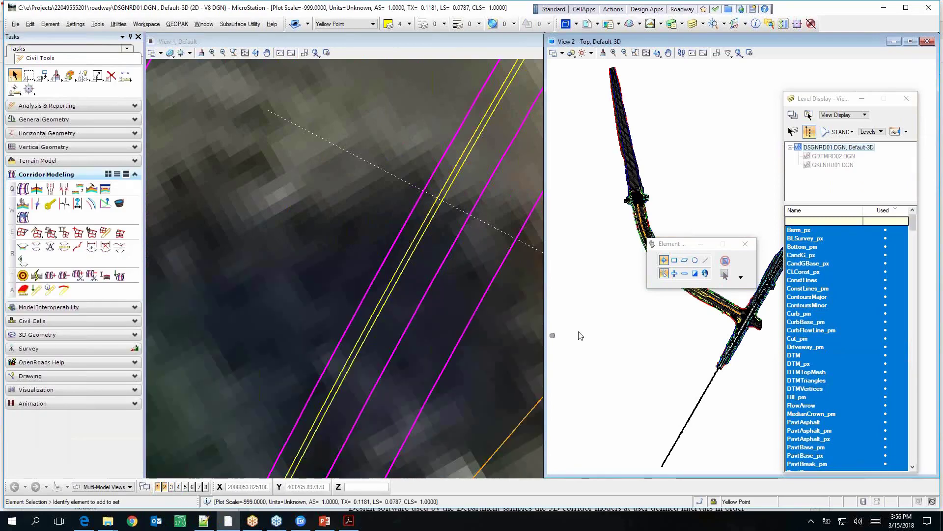
pyautogui.scroll(2, 658, 224)
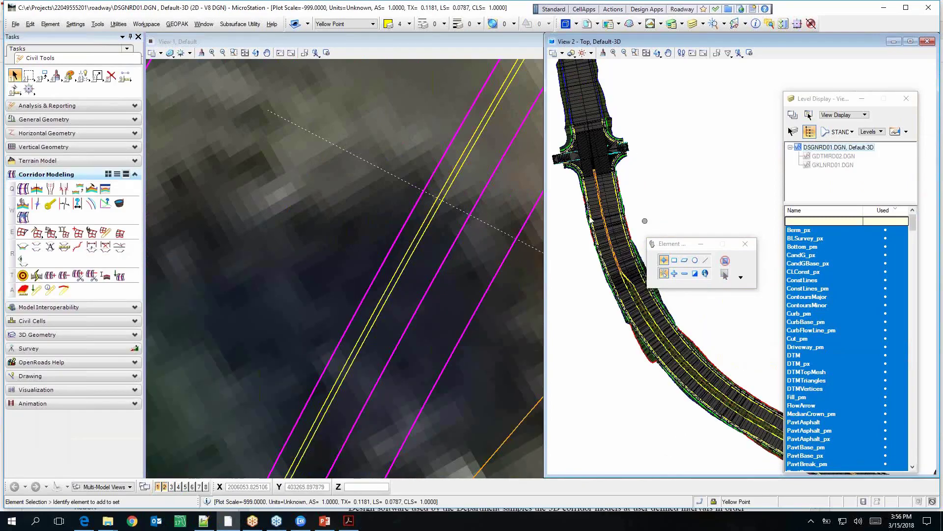
# Open the profile of the dashed driveway construction line in View 3 and make its dashed ground profile active.
pyautogui.click(396, 180)
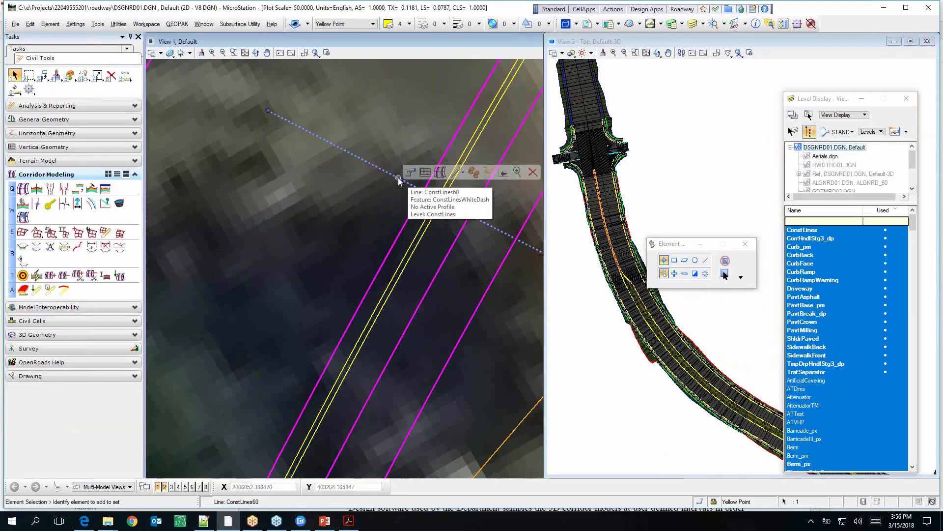
pyautogui.click(399, 182)
pyautogui.click(423, 175)
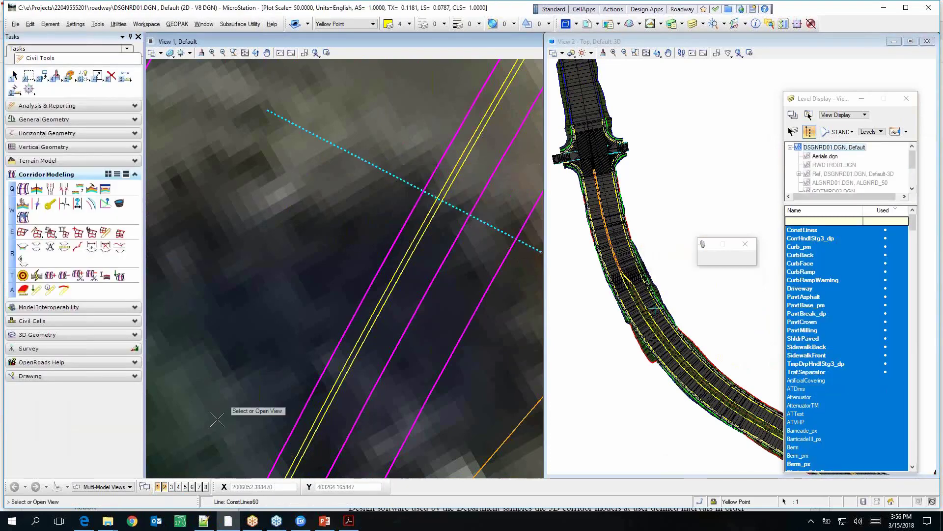
pyautogui.click(171, 486)
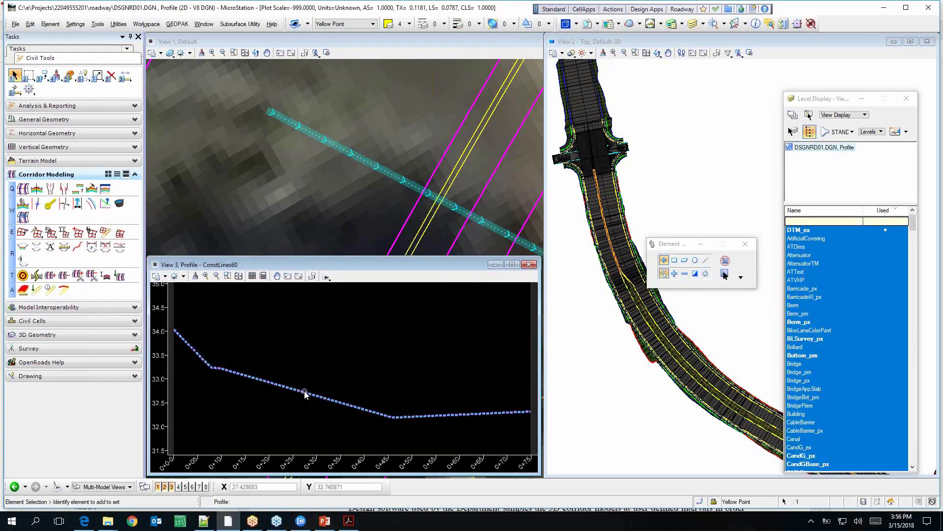
pyautogui.click(318, 389)
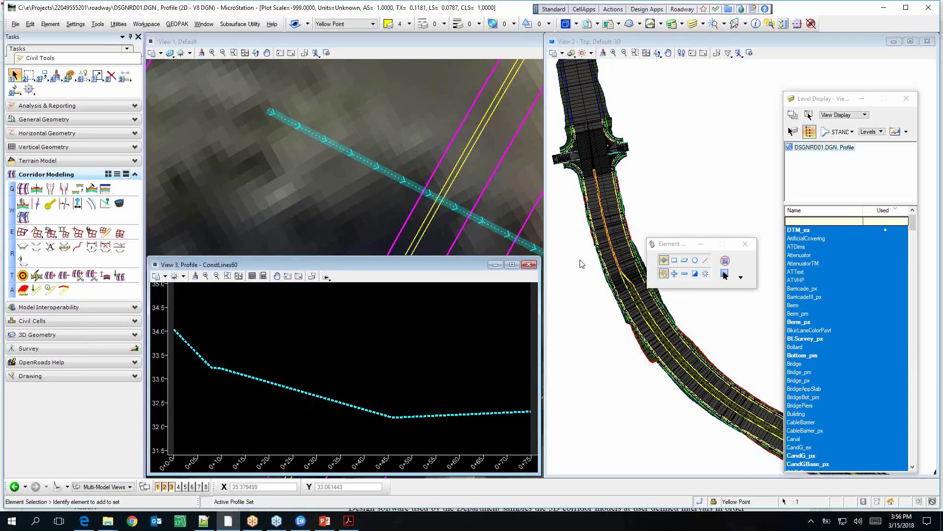
# Display construction elements in View 2 and inspect the dashed driveway line against the 3D corridor.
pyautogui.scroll(-1, 591, 222)
pyautogui.scroll(2, 619, 205)
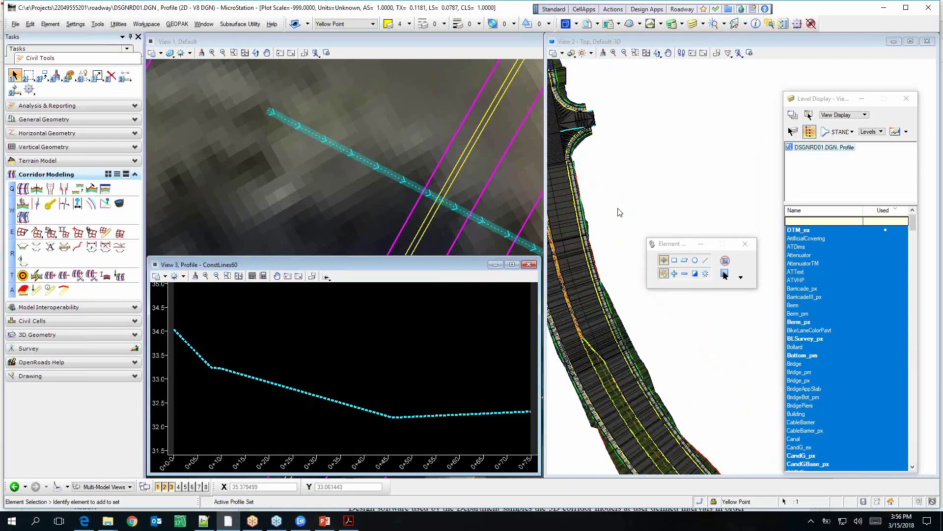
pyautogui.click(649, 222)
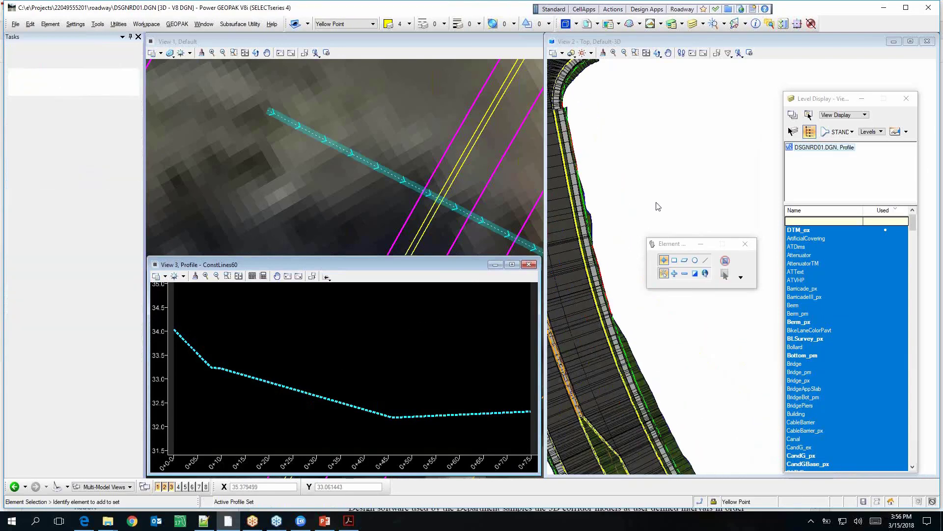
pyautogui.click(562, 54)
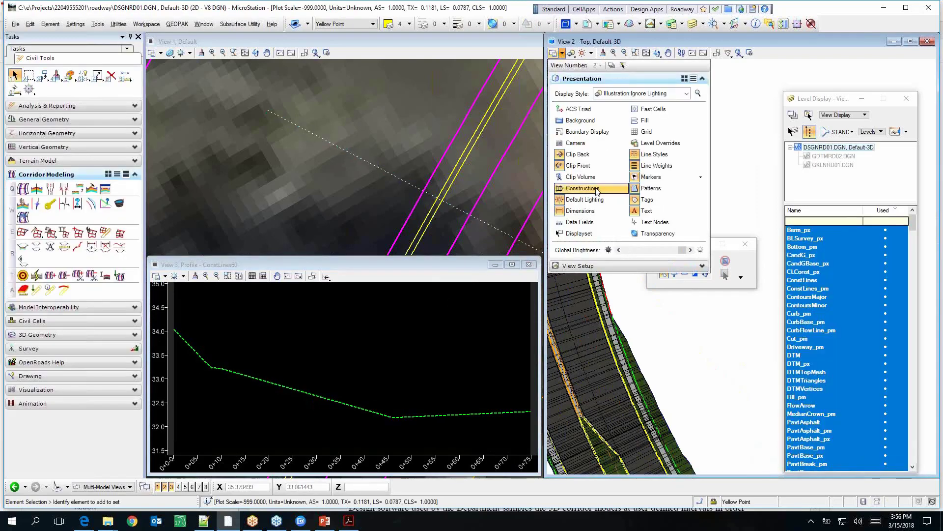
pyautogui.click(601, 190)
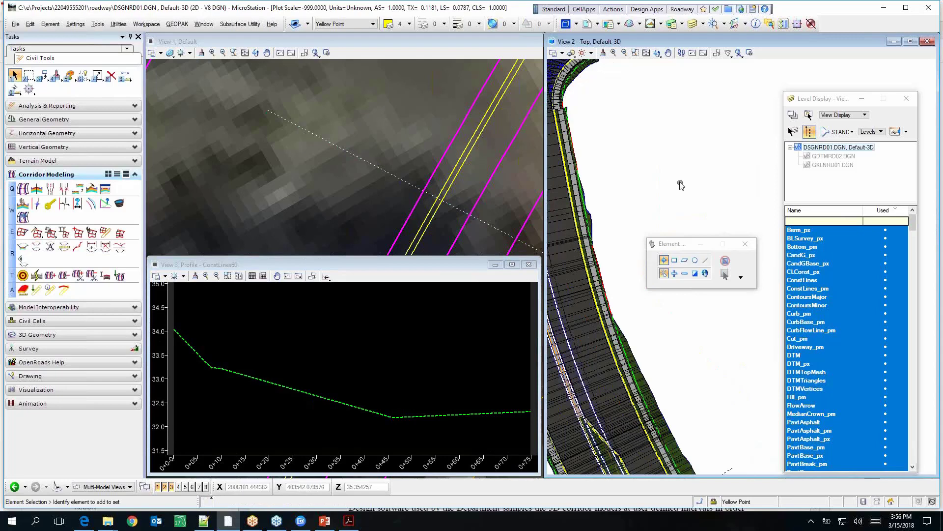
pyautogui.scroll(2, 681, 185)
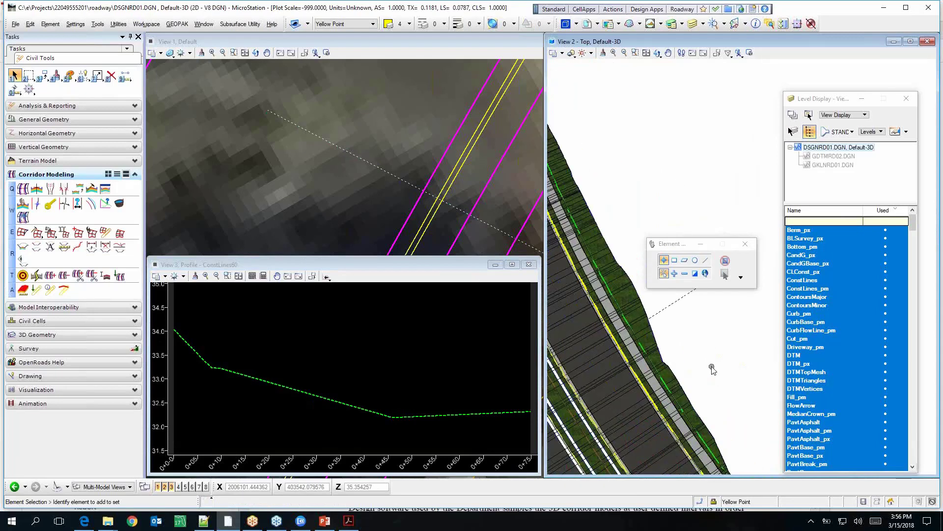
pyautogui.keyDown('shift'); pyautogui.moveTo(713, 369); pyautogui.dragTo(575, 246, button='middle'); pyautogui.keyUp('shift')
pyautogui.keyDown('shift'); pyautogui.moveTo(645, 301); pyautogui.dragTo(628, 284, button='middle'); pyautogui.keyUp('shift')
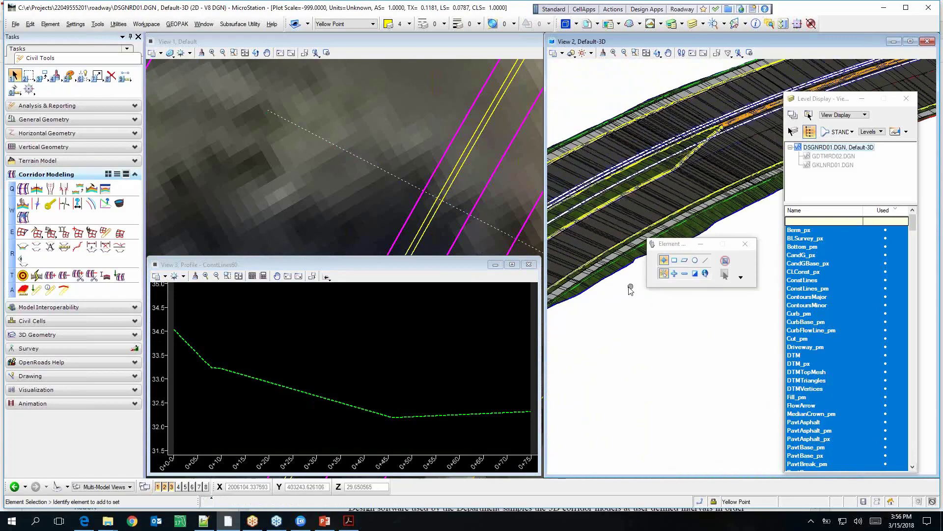
pyautogui.moveTo(678, 249); pyautogui.dragTo(675, 343)
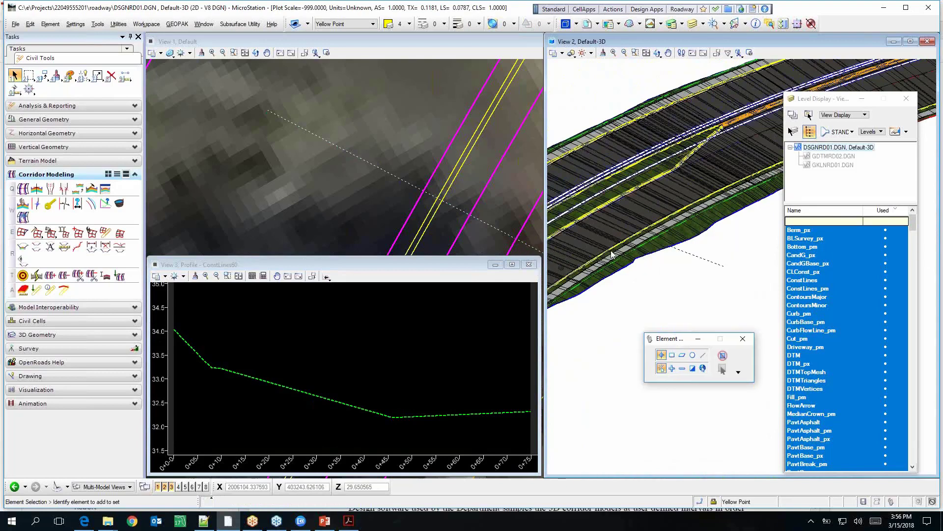
pyautogui.scroll(1, 565, 258)
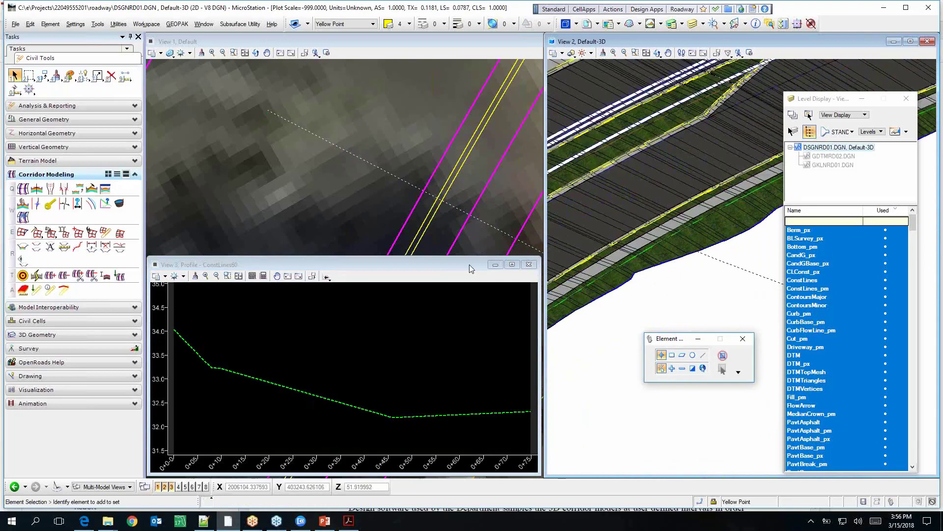
# Close the driveway line's profile view, keeping the plan and 3D views open.
pyautogui.click(529, 265)
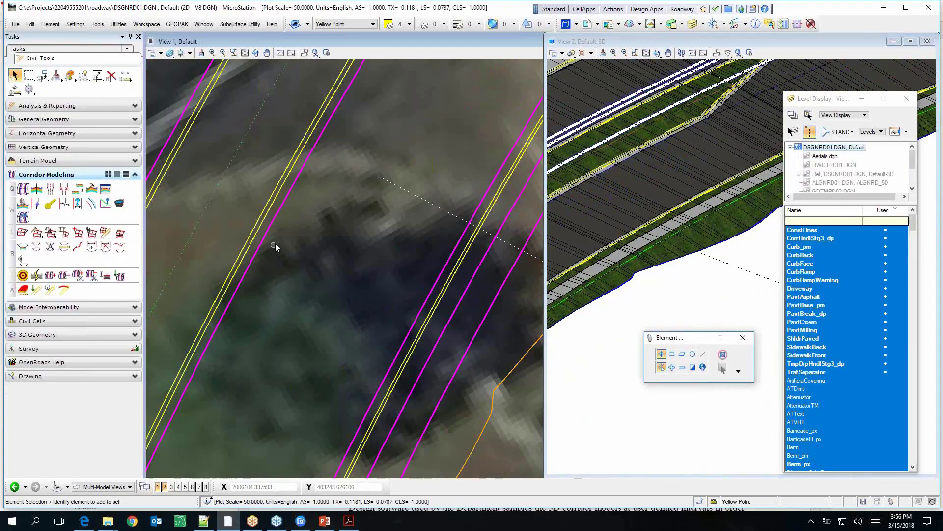
pyautogui.scroll(-2, 276, 244)
pyautogui.scroll(2, 464, 221)
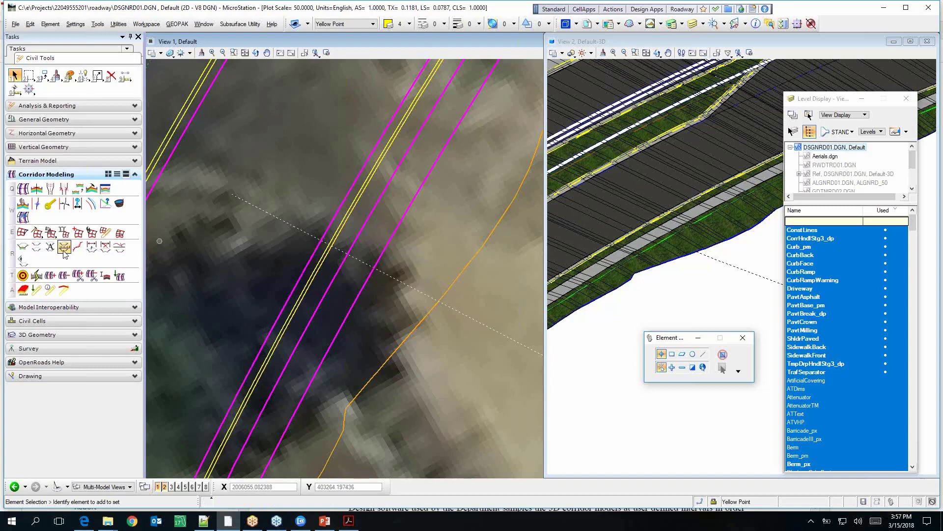
# Place the 3D urban driveway civil cell, using the back-of-sidewalk line, the asphalt pavement edge and the dashed driveway line as references.
pyautogui.click(44, 322)
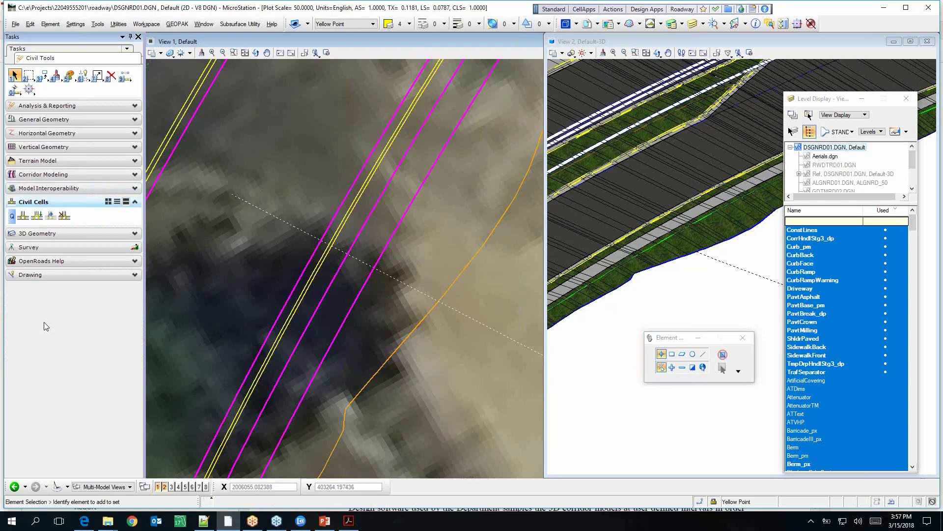
pyautogui.click(38, 217)
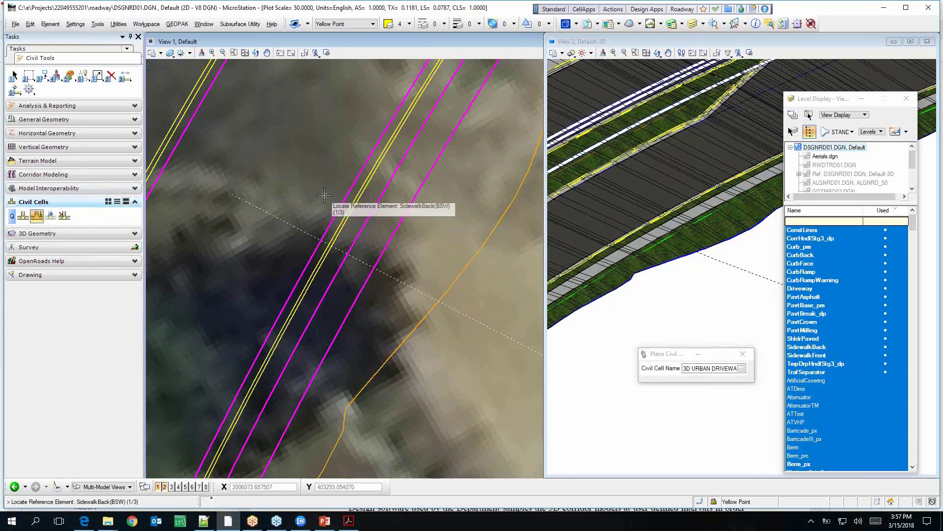
pyautogui.click(394, 232)
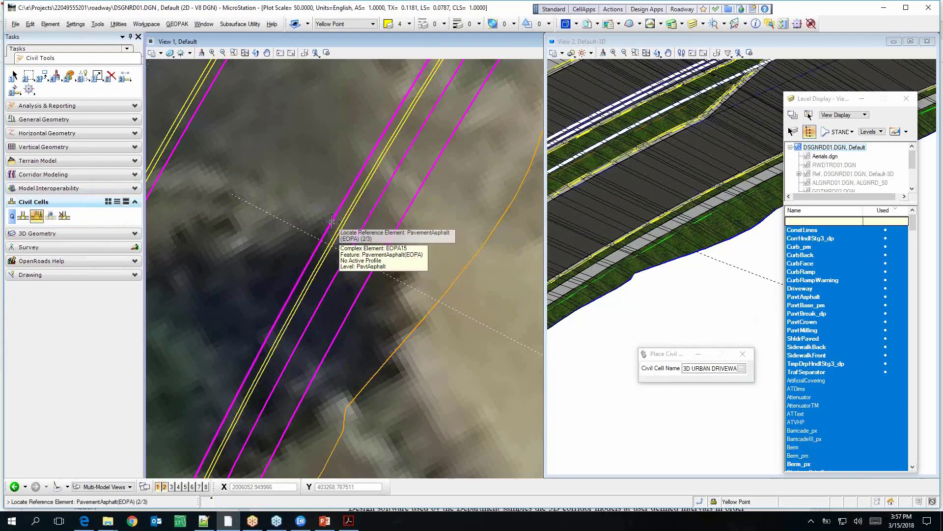
pyautogui.rightClick(332, 222)
pyautogui.press('Escape')
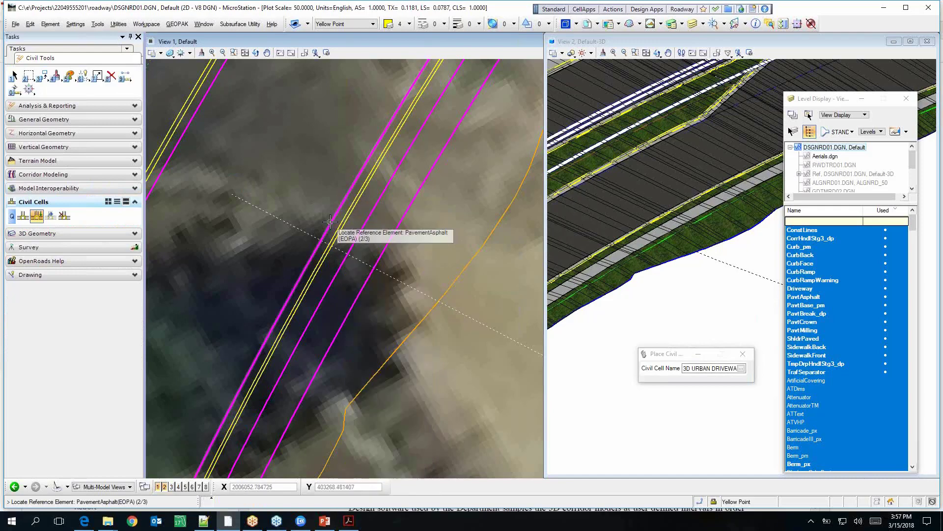
pyautogui.click(331, 222)
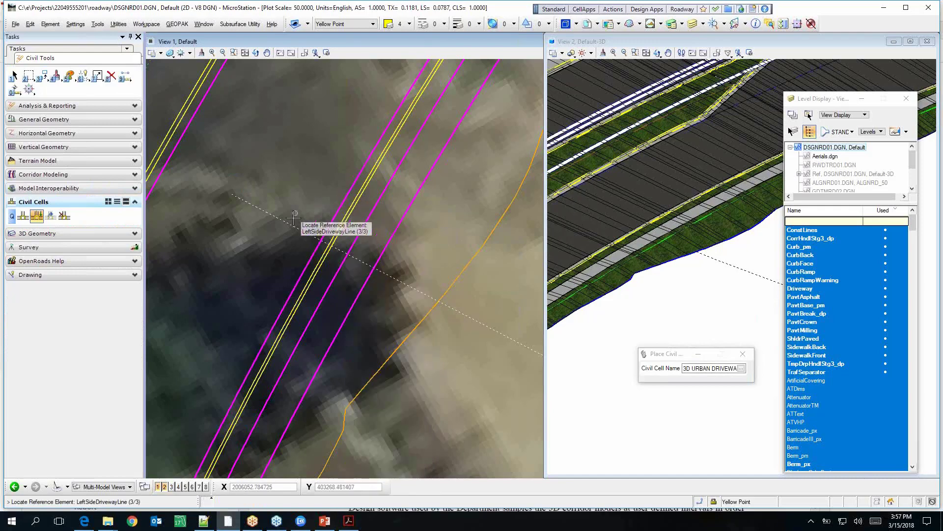
pyautogui.click(299, 180)
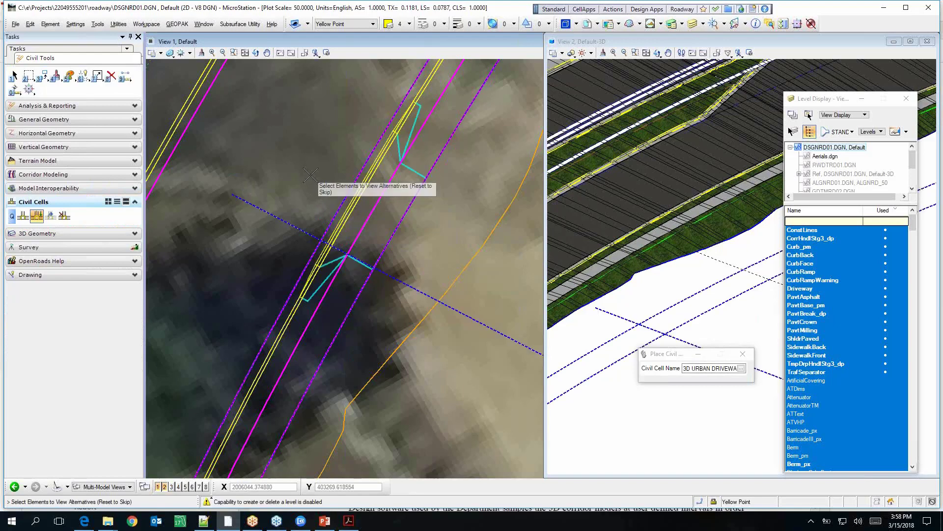
pyautogui.rightClick(311, 175)
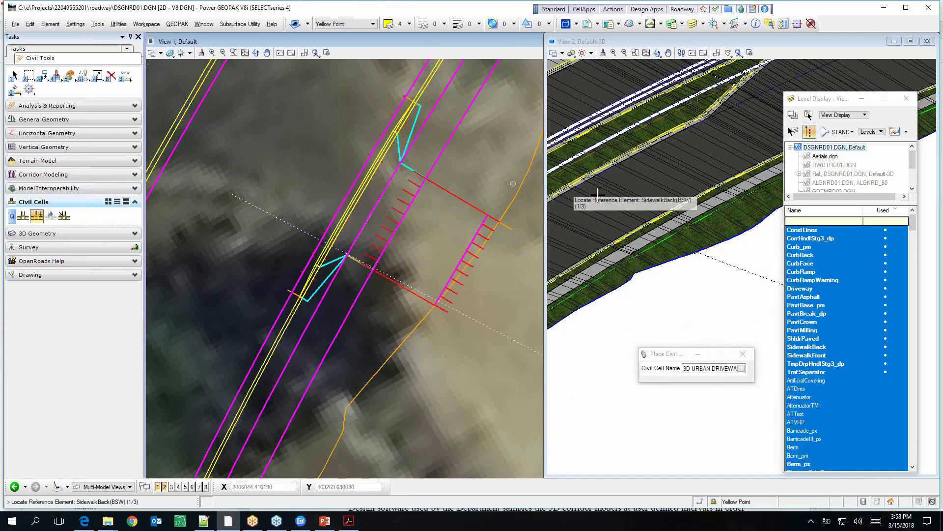
# Examine the 3D corridor in View 2 around the new driveway cell, from the dashed driveway line to the sidewalk and curb.
pyautogui.scroll(-2, 609, 200)
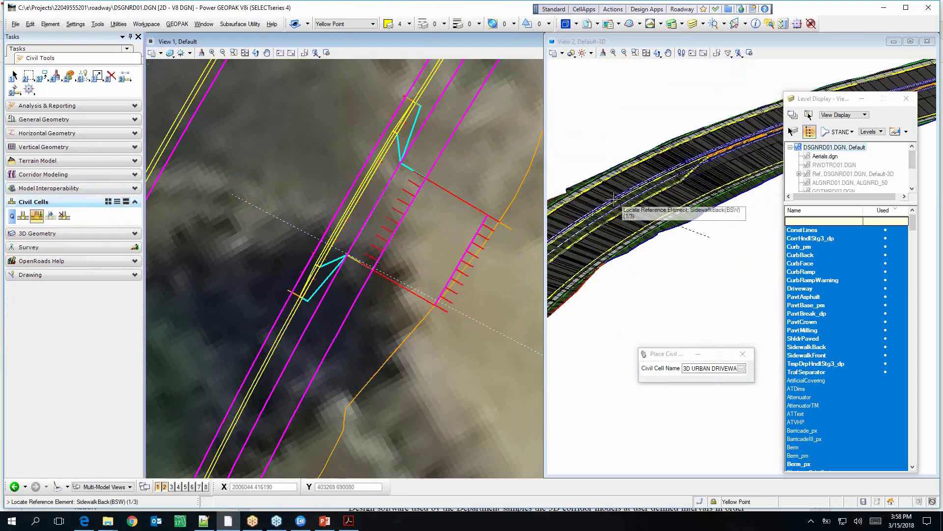
pyautogui.scroll(2, 614, 199)
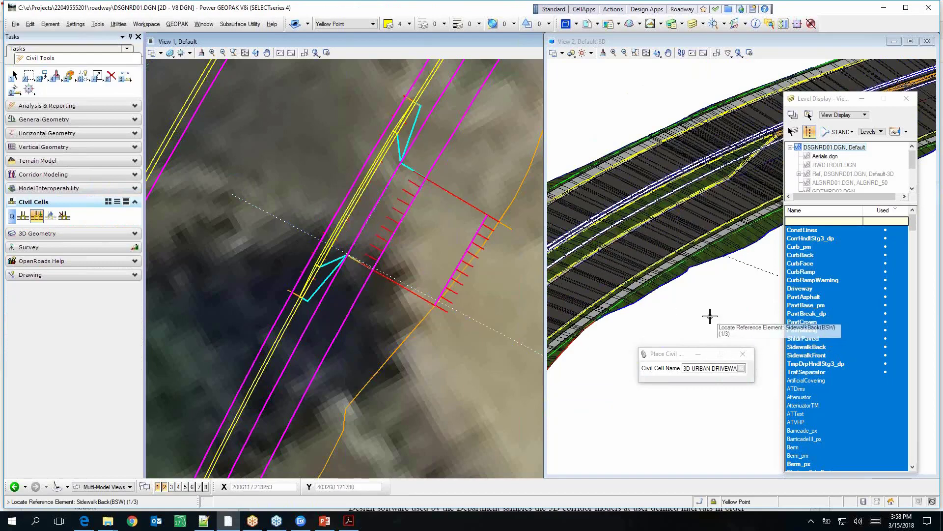
pyautogui.scroll(2, 712, 263)
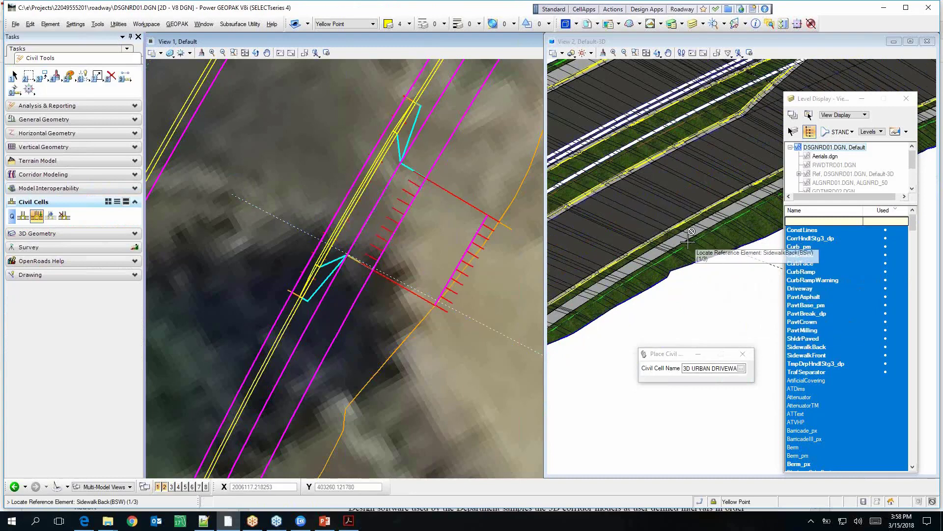
pyautogui.scroll(2, 589, 186)
pyautogui.scroll(-2, 589, 186)
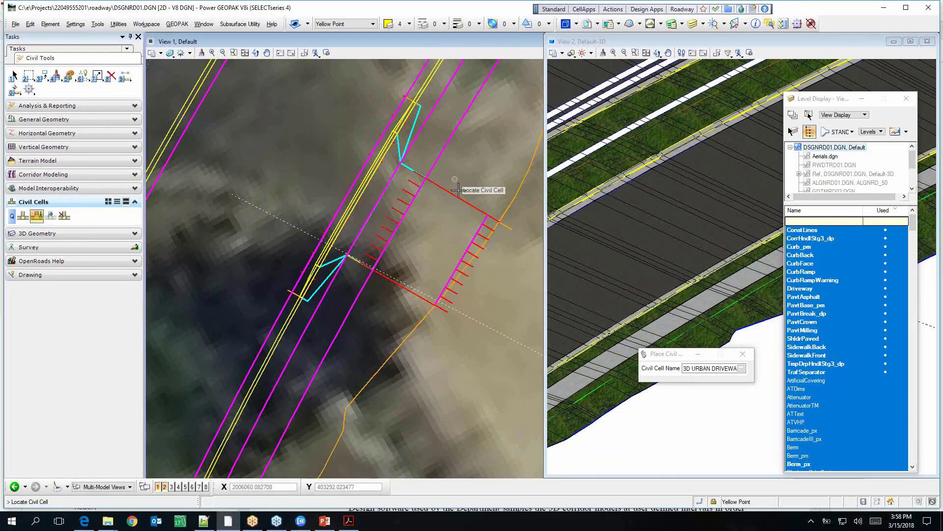
pyautogui.click(15, 76)
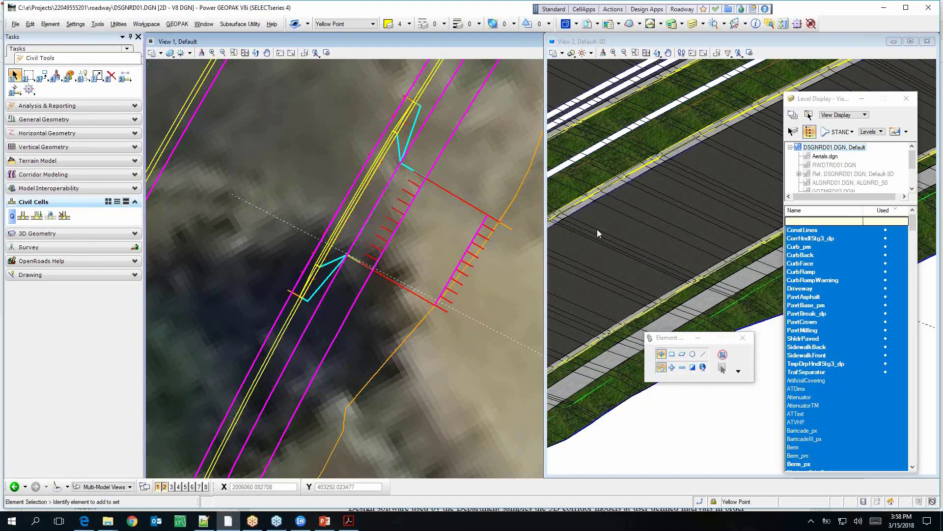
pyautogui.keyDown('shift'); pyautogui.moveTo(615, 267); pyautogui.dragTo(667, 288); pyautogui.keyUp('shift')
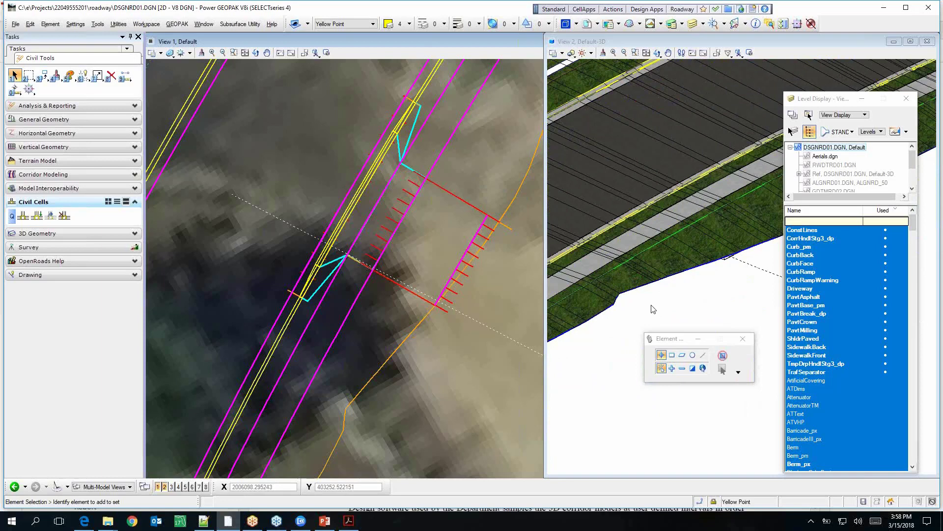
pyautogui.click(702, 41)
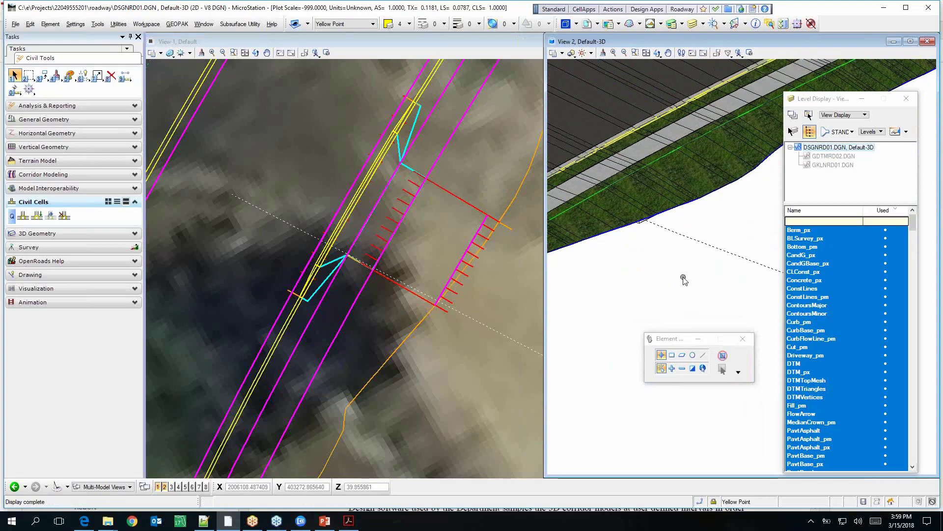
pyautogui.click(658, 53)
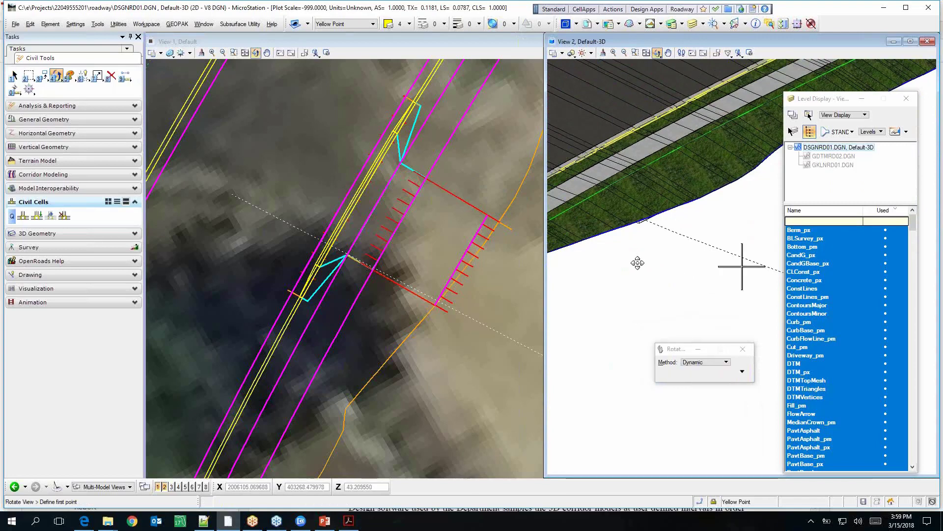
pyautogui.rightClick(632, 265)
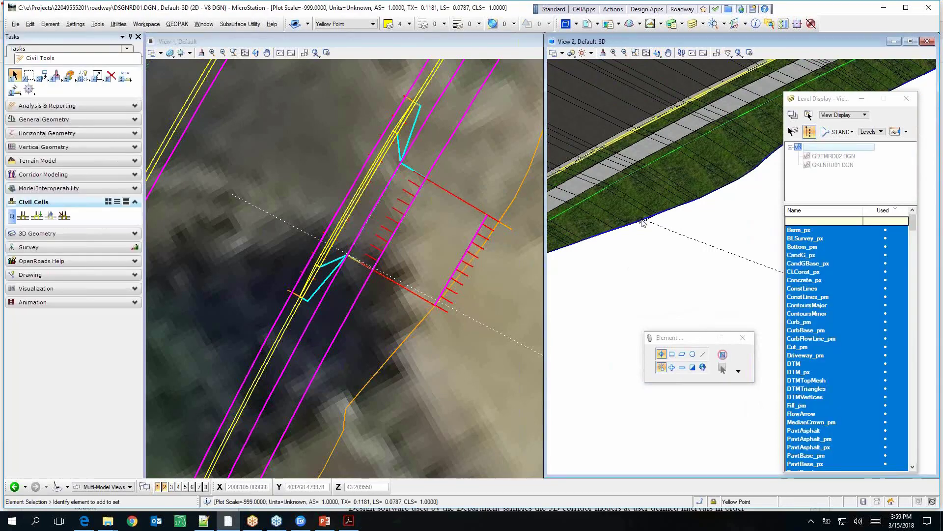
pyautogui.moveTo(633, 264)
pyautogui.keyDown('shift'); pyautogui.mouseDown(button='middle')
pyautogui.moveTo(653, 267)
pyautogui.moveTo(634, 265)
pyautogui.mouseUp(button='middle'); pyautogui.keyUp('shift')
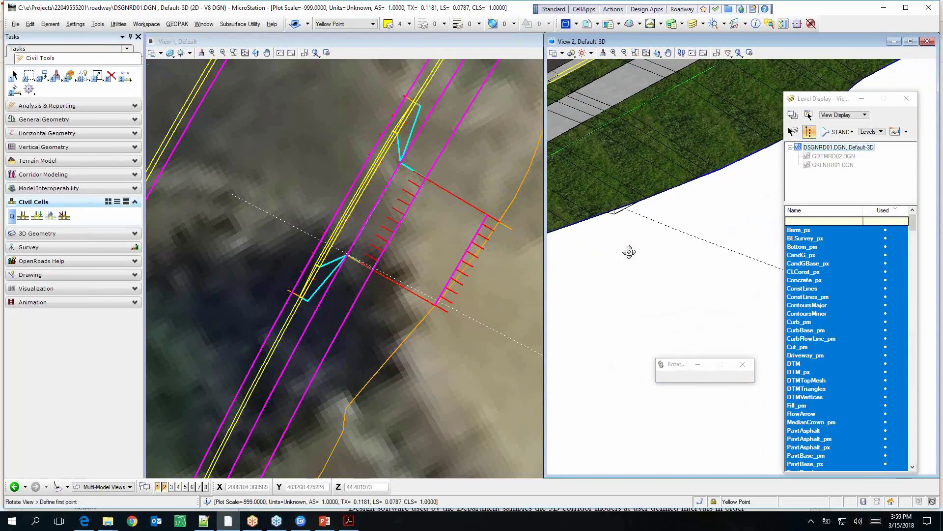
pyautogui.keyDown('shift'); pyautogui.moveTo(630, 252); pyautogui.dragTo(743, 248, button='middle'); pyautogui.keyUp('shift')
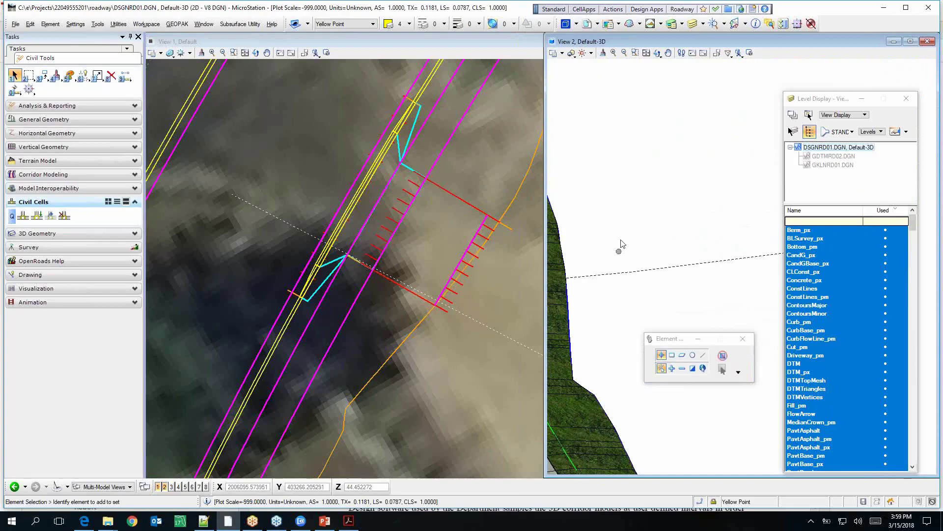
pyautogui.keyDown('shift'); pyautogui.moveTo(617, 246); pyautogui.dragTo(770, 345, button='middle'); pyautogui.keyUp('shift')
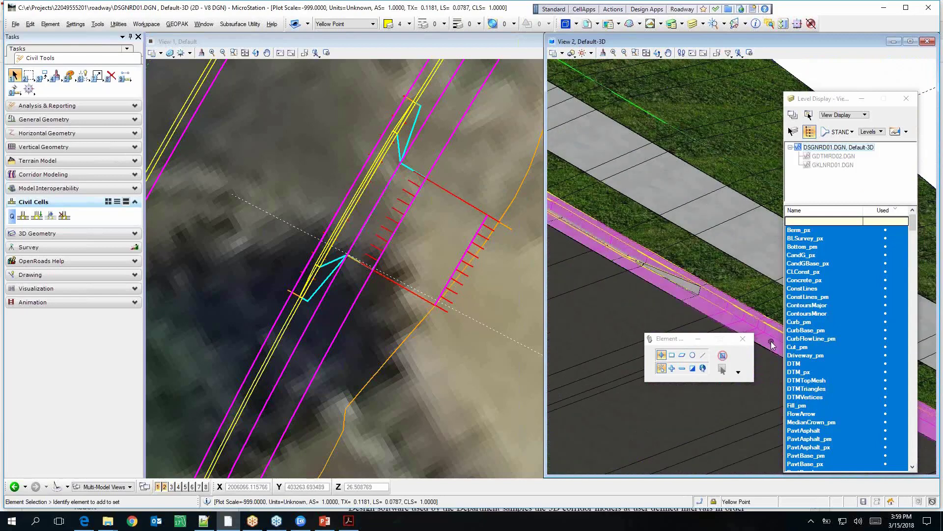
# Examine the driveway surfaces against the curb in View 2 with the ShldrUnpaved_px and Sidewalk_px levels hidden.
pyautogui.moveTo(771, 344)
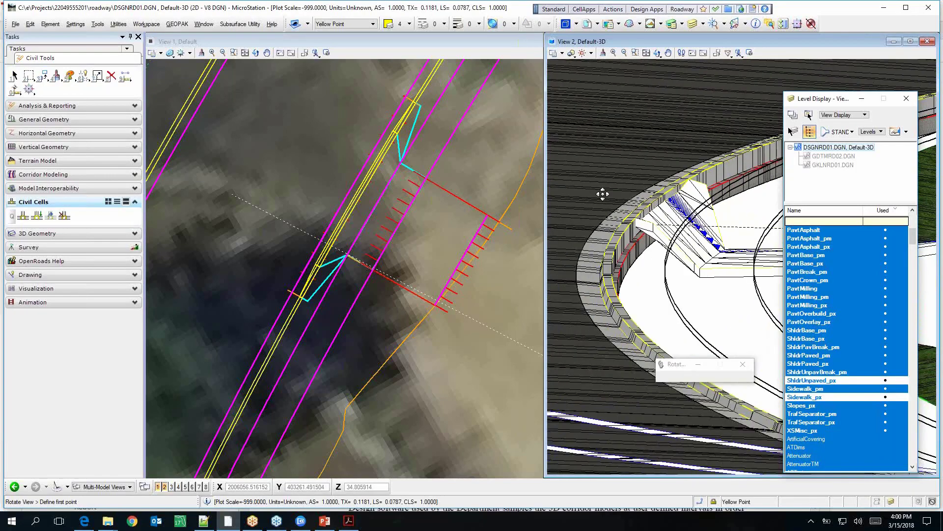
pyautogui.keyDown('shift'); pyautogui.moveTo(602, 194); pyautogui.dragTo(604, 194, button='middle'); pyautogui.keyUp('shift')
pyautogui.press('Escape')
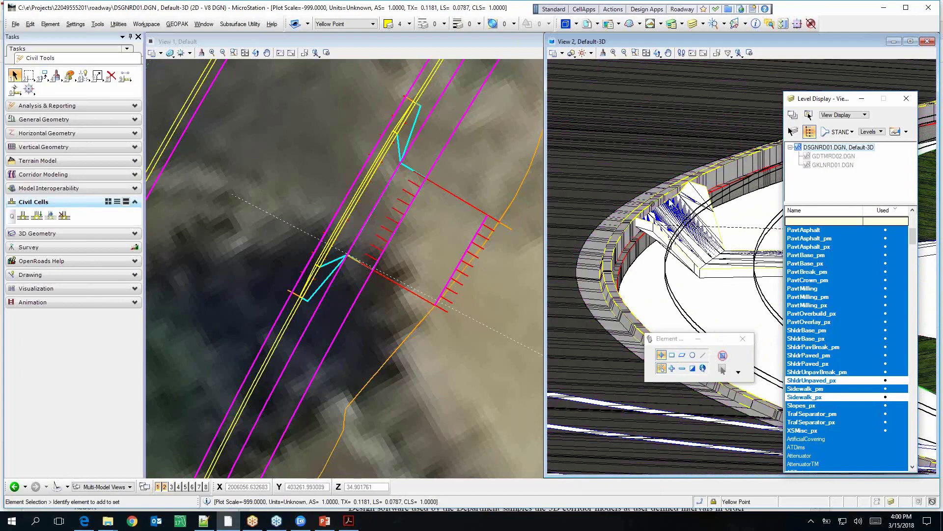
pyautogui.scroll(-2, 629, 218)
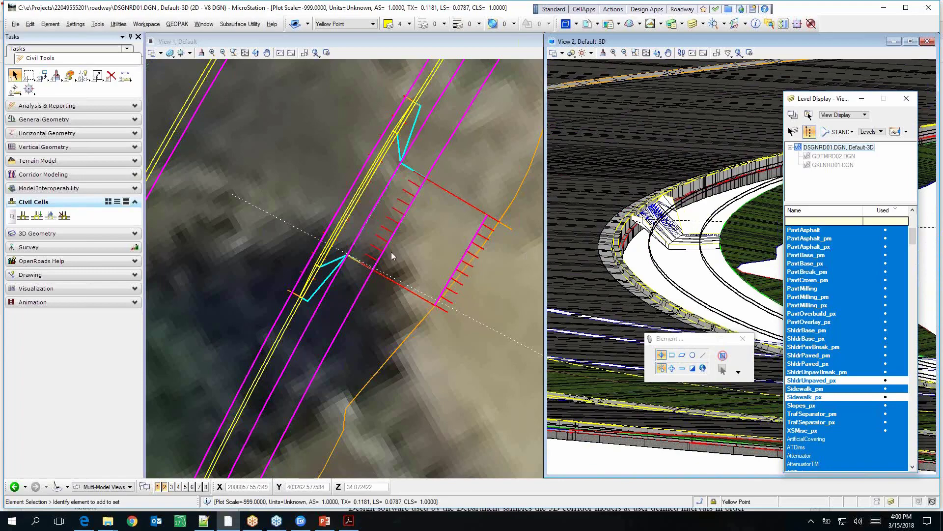
# Open the profile of the driveway cell's back edge line, DWY2, in View 3 and inspect it.
pyautogui.scroll(2, 391, 251)
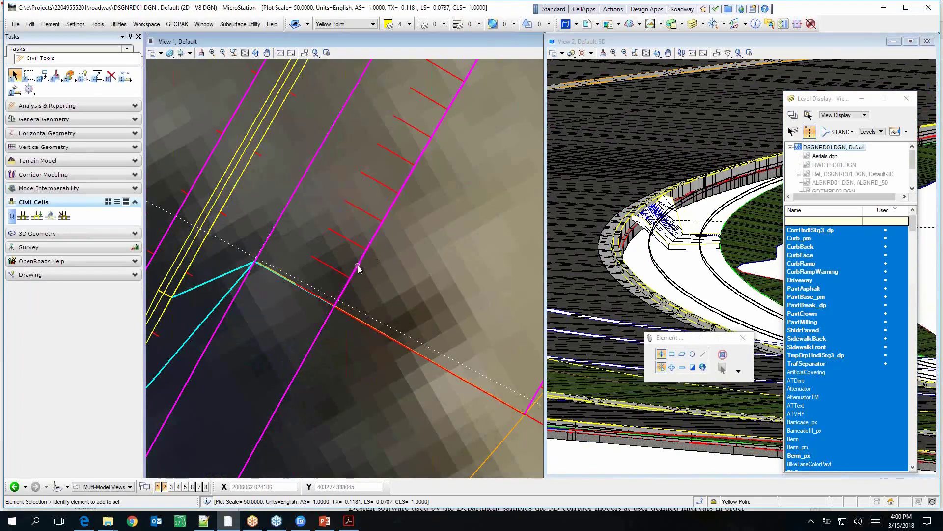
pyautogui.click(357, 269)
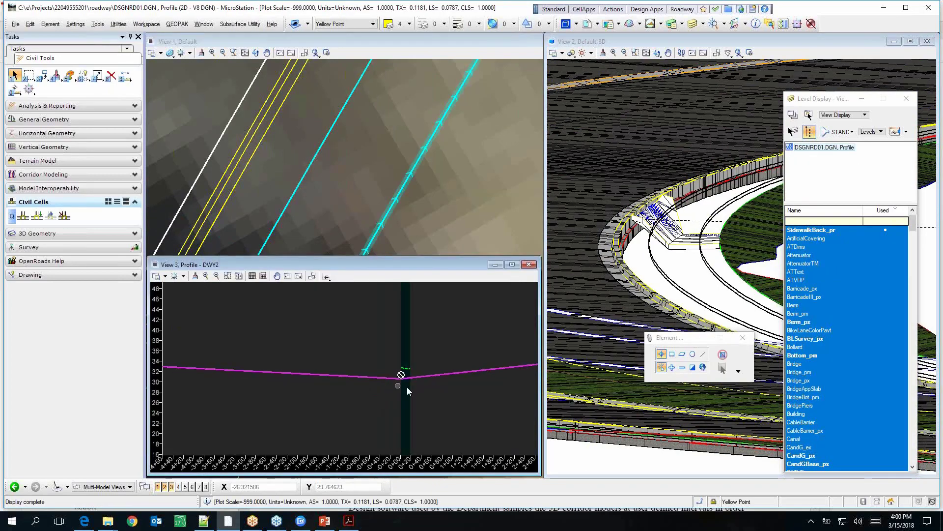
pyautogui.scroll(-2, 368, 388)
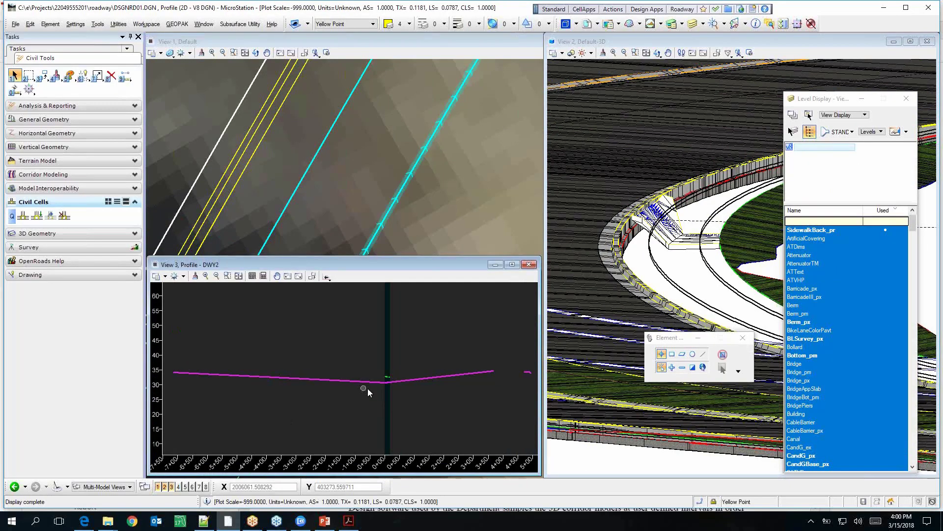
pyautogui.scroll(2, 367, 388)
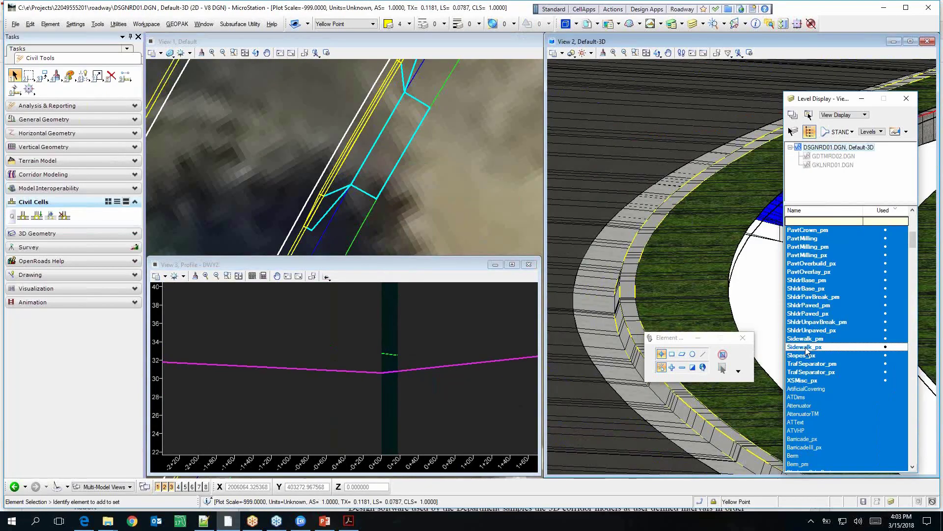
# Hide the Sidewalk_px level in View 2 and bring the driveway surfaces and adjoining grass buffer into close 3D view.
pyautogui.click(806, 346)
pyautogui.keyDown('shift'); pyautogui.moveTo(597, 291); pyautogui.dragTo(730, 271, button='middle'); pyautogui.keyUp('shift')
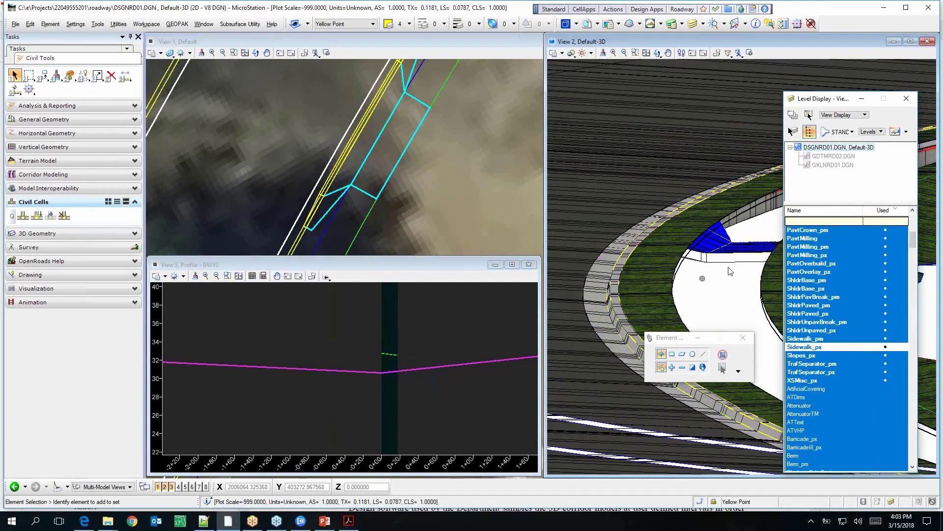
pyautogui.scroll(2, 756, 250)
pyautogui.scroll(-2, 712, 255)
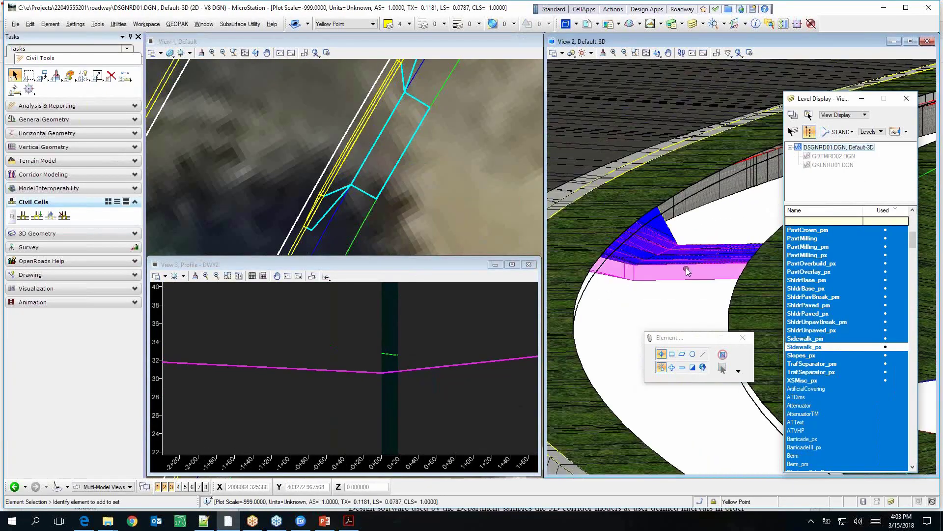
pyautogui.scroll(3, 653, 270)
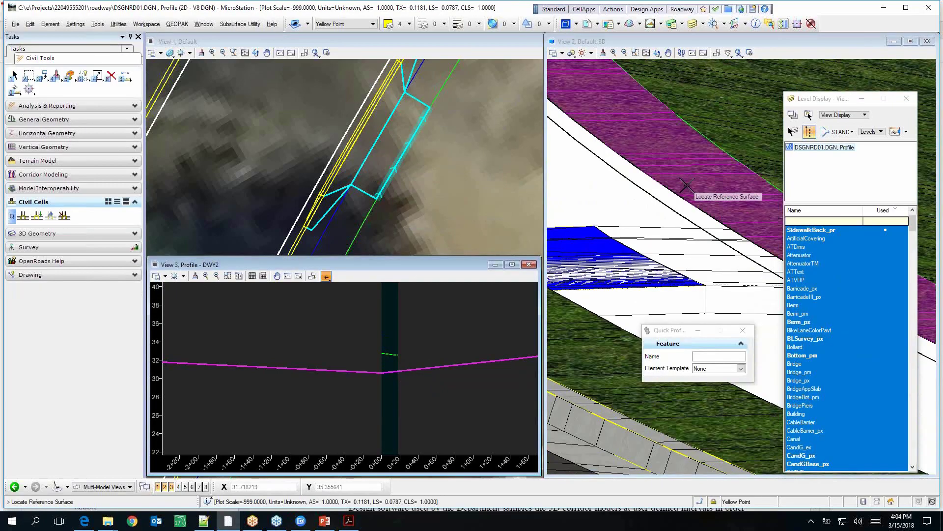
# Add a quick profile of the RT_SidewalkBuffer surface to the DWY2 profile, make it active, and check the driveway in 3D.
pyautogui.click(688, 186)
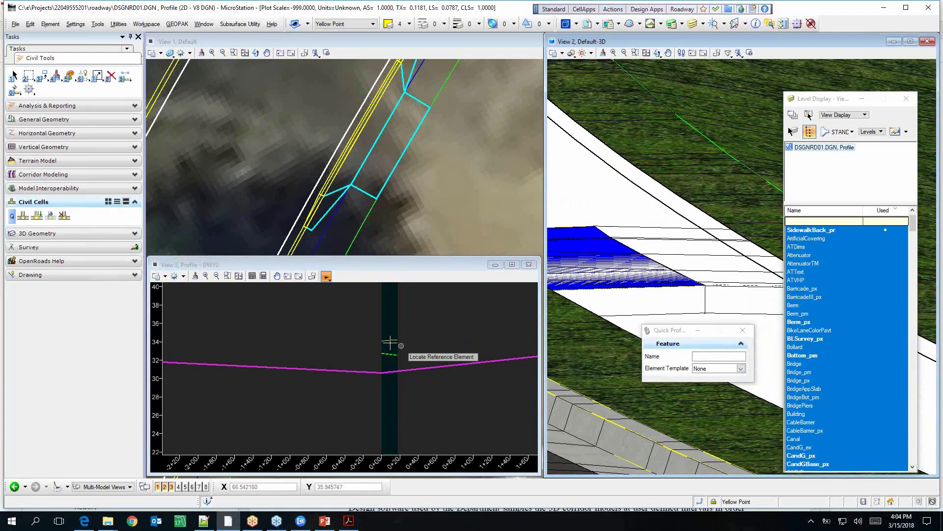
pyautogui.click(13, 75)
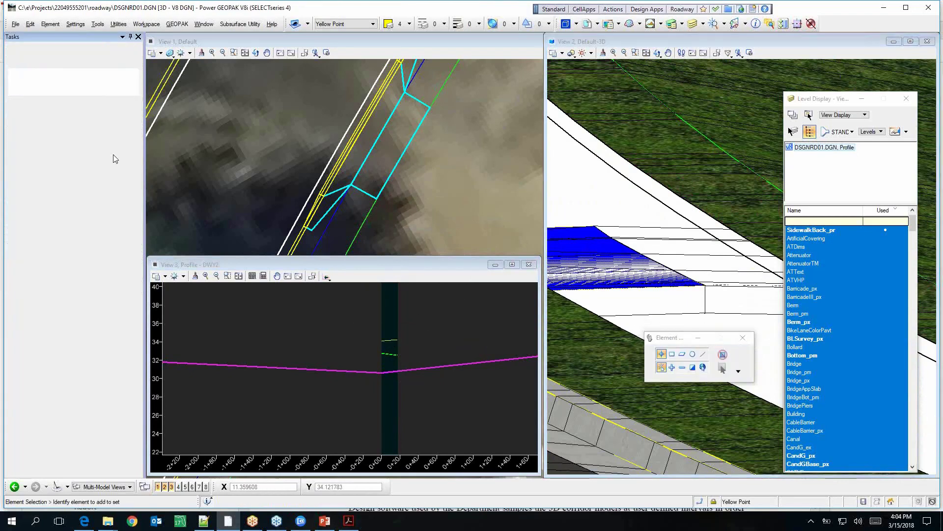
pyautogui.click(422, 338)
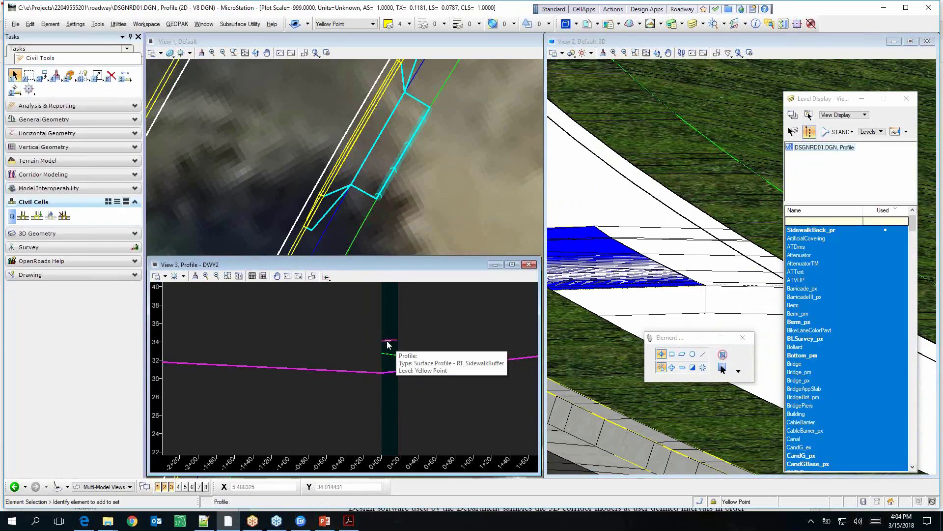
pyautogui.click(391, 341)
pyautogui.click(421, 328)
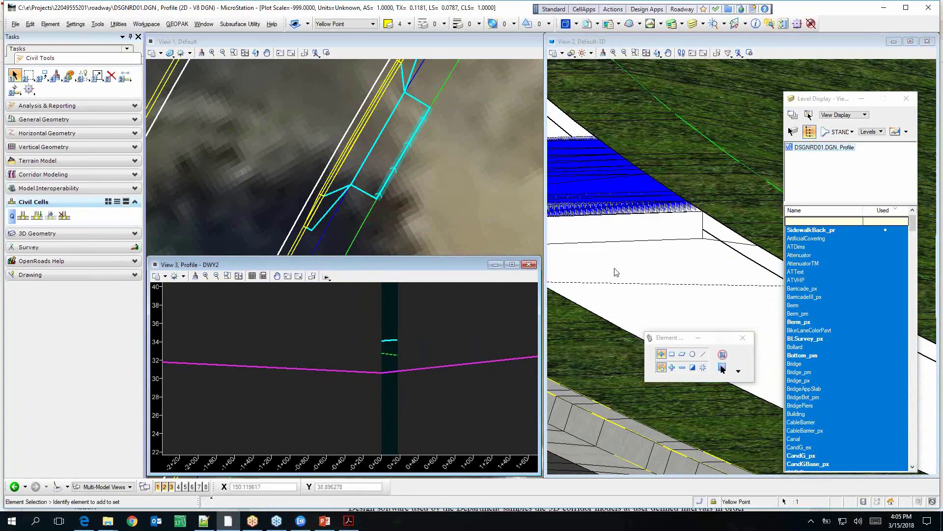
pyautogui.scroll(-3, 675, 260)
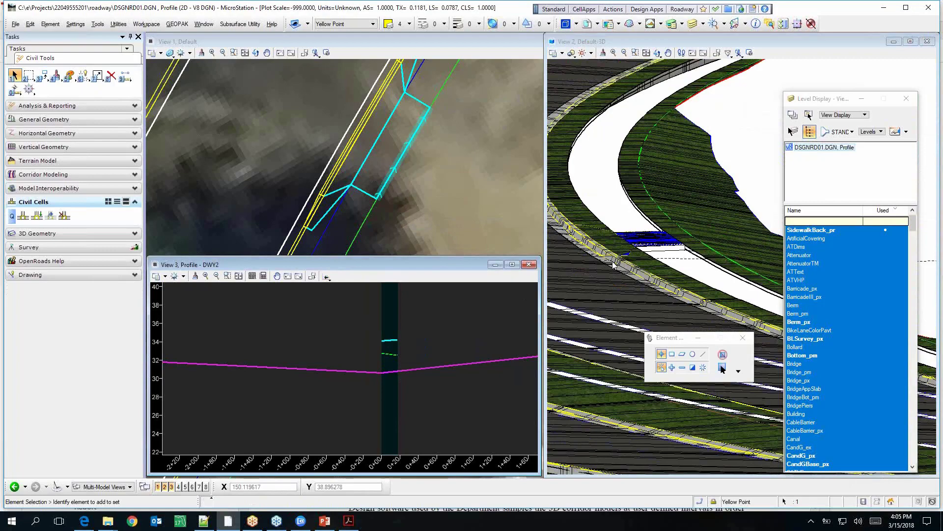
pyautogui.scroll(3, 613, 266)
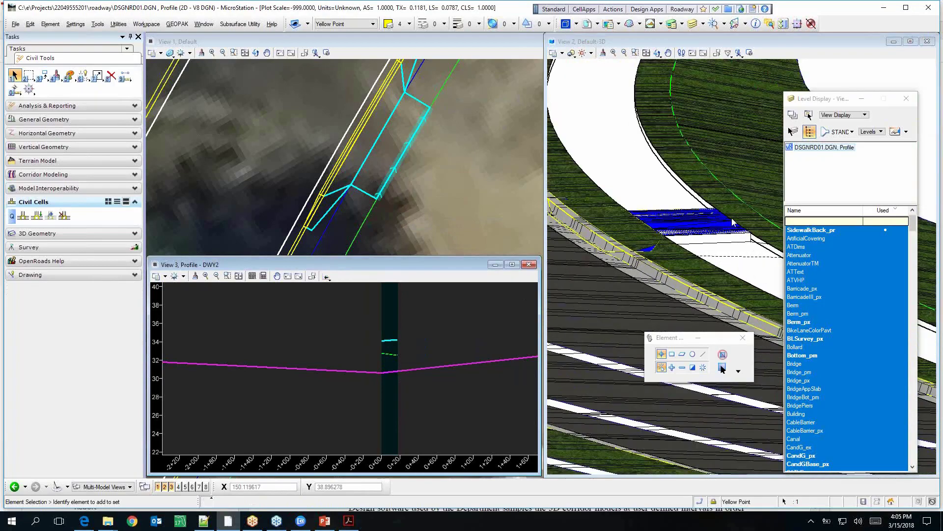
# Turn the Sidewalk_px level back on in View 2 to show the sidewalk surface beside the driveway.
pyautogui.scroll(2, 682, 240)
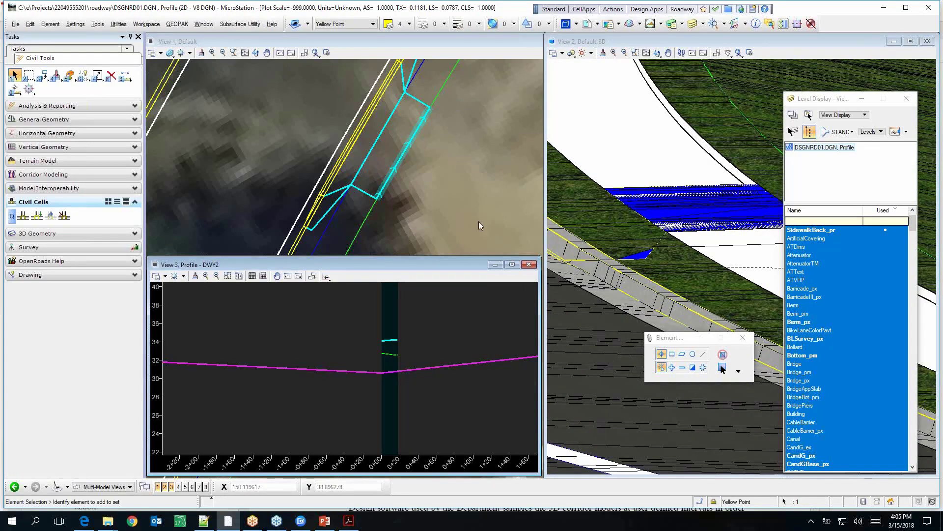
pyautogui.click(387, 192)
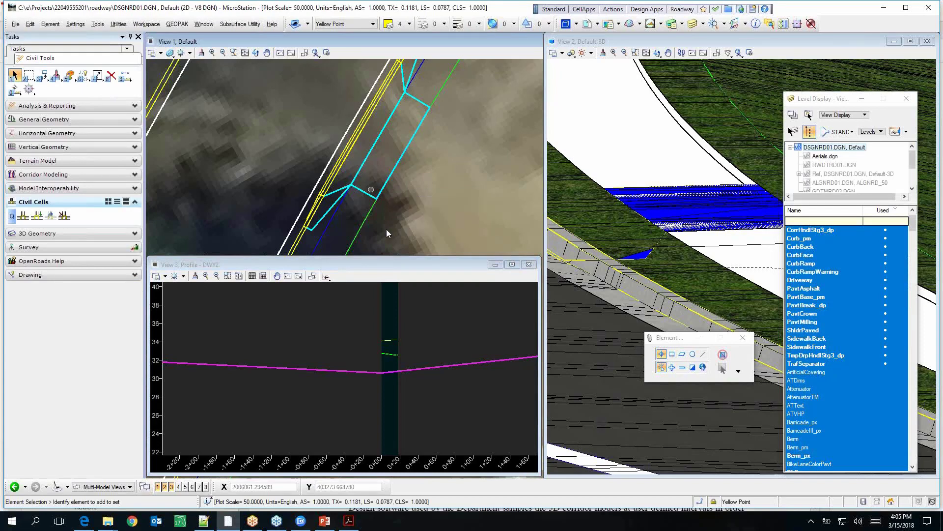
pyautogui.scroll(5, 394, 344)
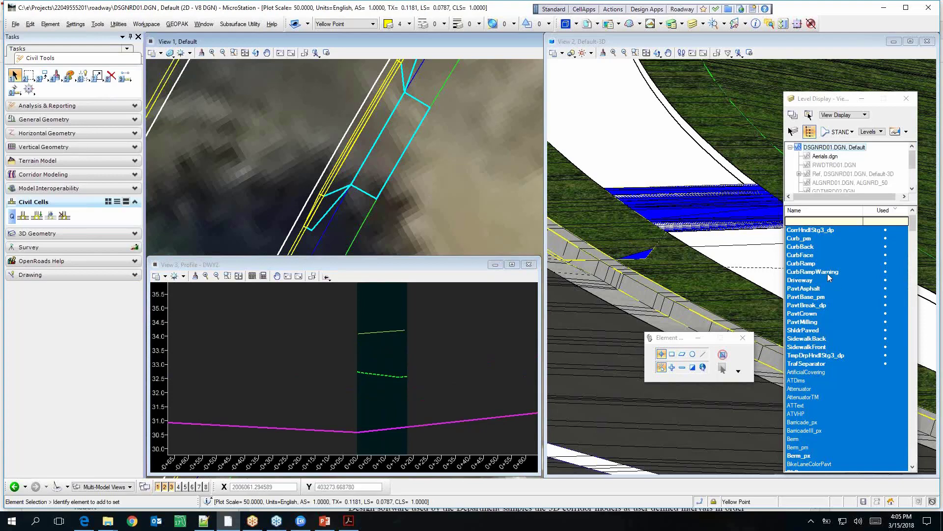
pyautogui.click(740, 41)
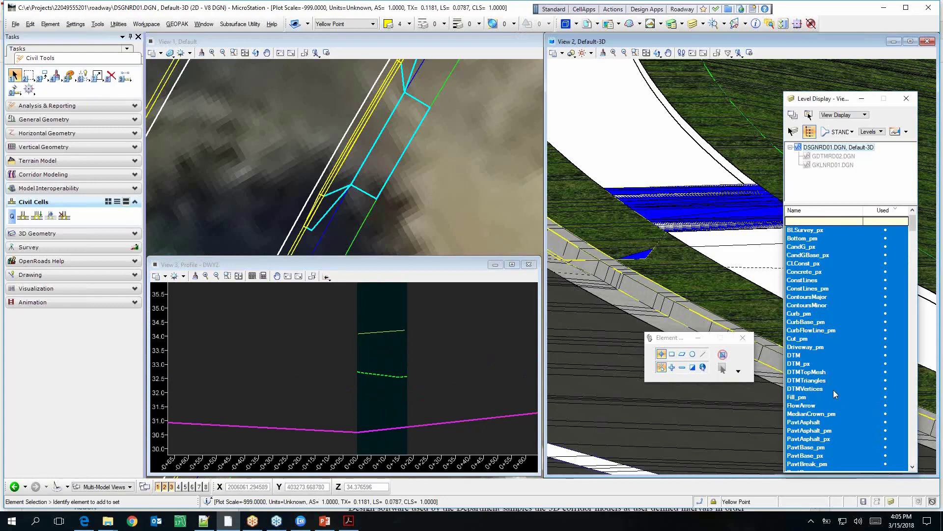
pyautogui.click(833, 390)
pyautogui.click(834, 390)
pyautogui.scroll(-7, 834, 391)
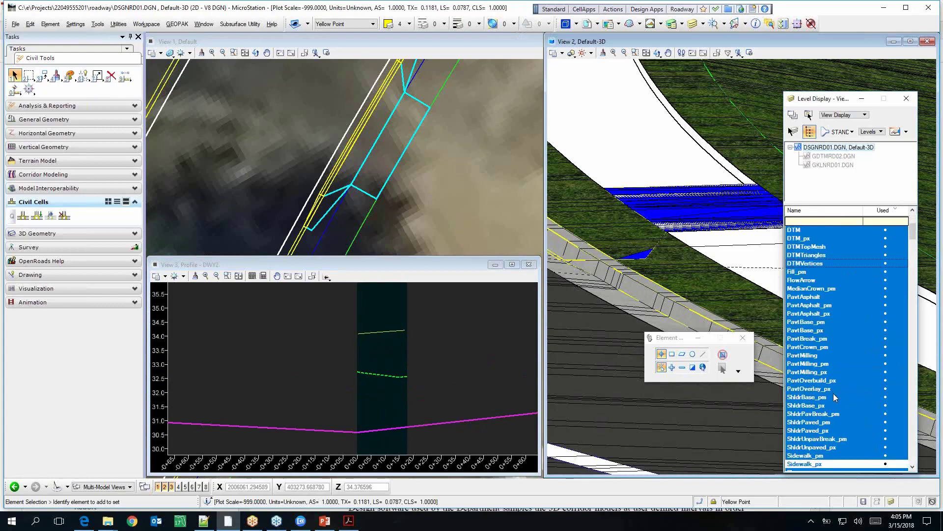
pyautogui.click(832, 414)
pyautogui.click(830, 415)
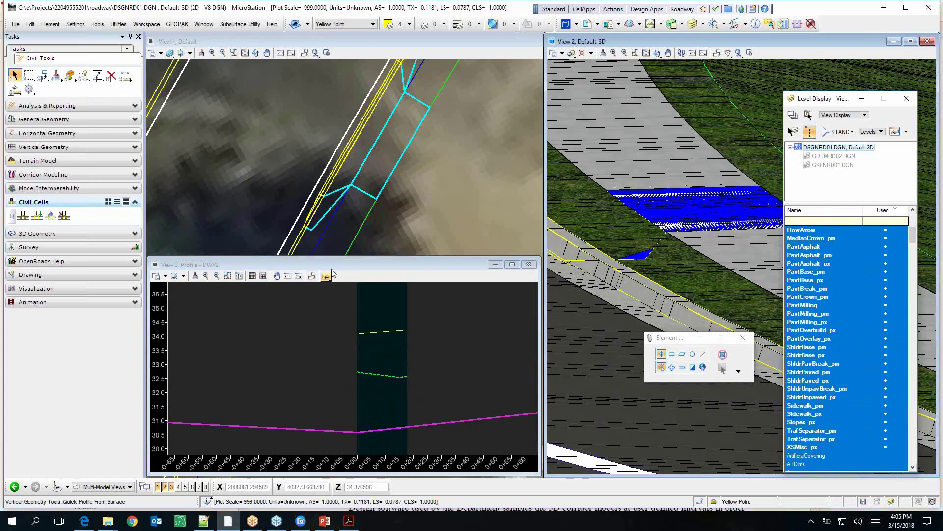
# Add a quick profile from the RT_SidewalkCurbBack surface to the DWY2 profile in View 3, and examine the profile line up close.
pyautogui.click(347, 262)
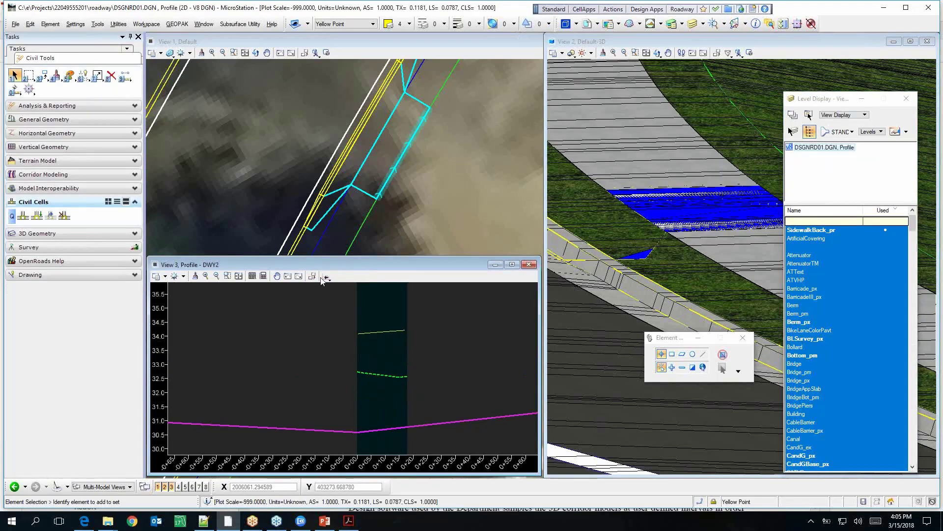
pyautogui.click(326, 276)
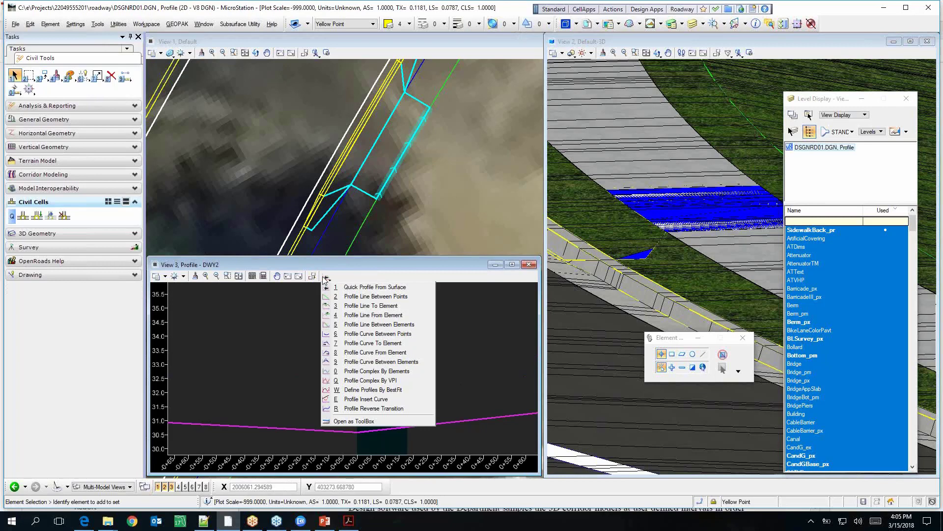
pyautogui.click(355, 287)
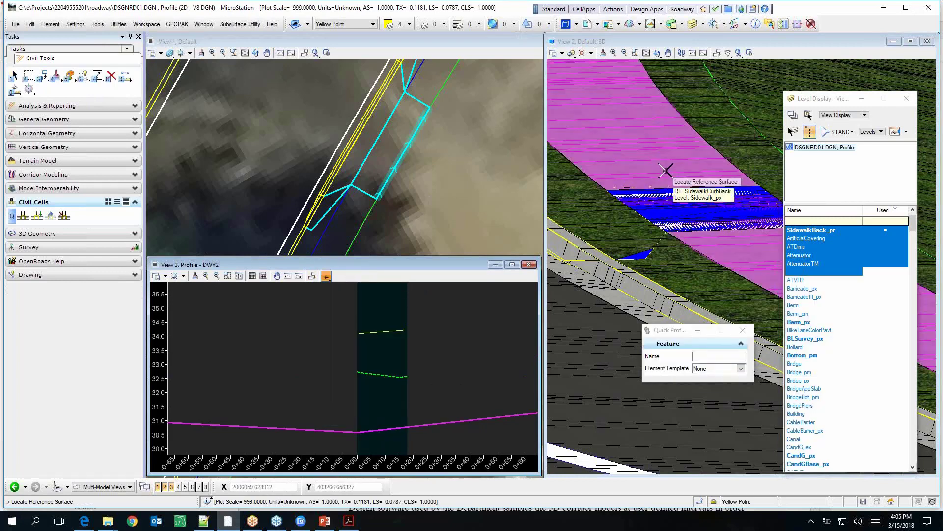
pyautogui.click(666, 170)
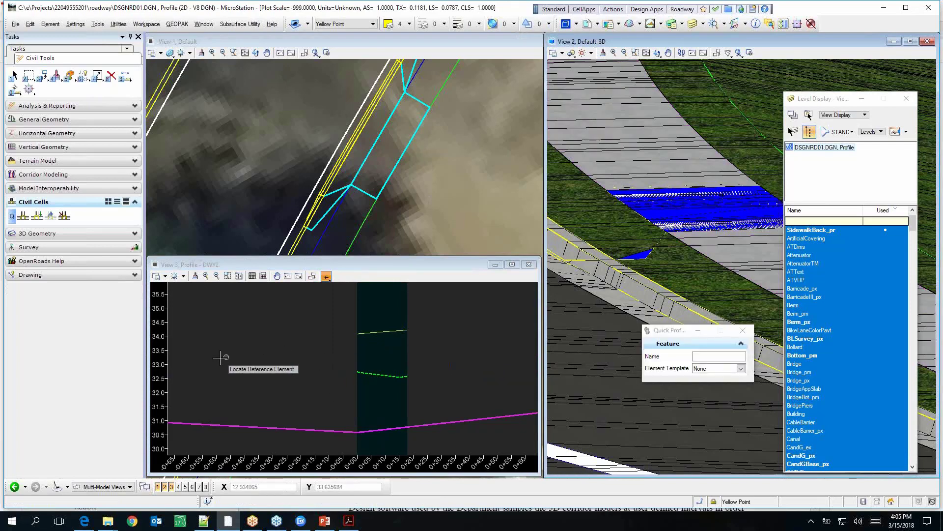
pyautogui.click(104, 145)
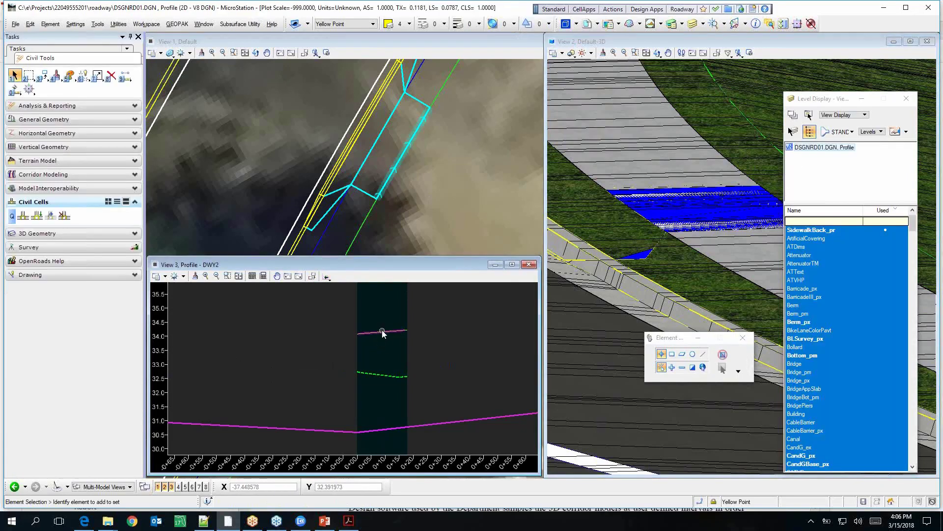
pyautogui.scroll(5, 397, 331)
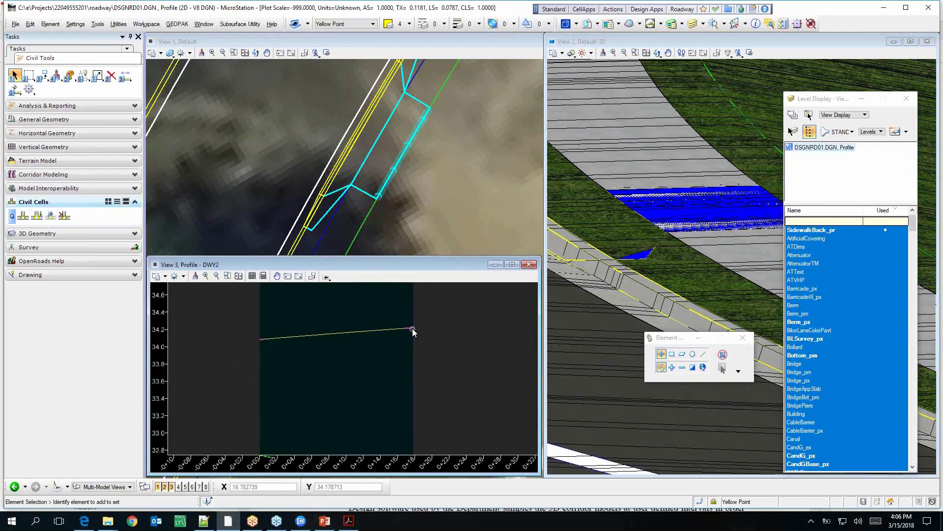
pyautogui.click(413, 331)
pyautogui.scroll(3, 334, 346)
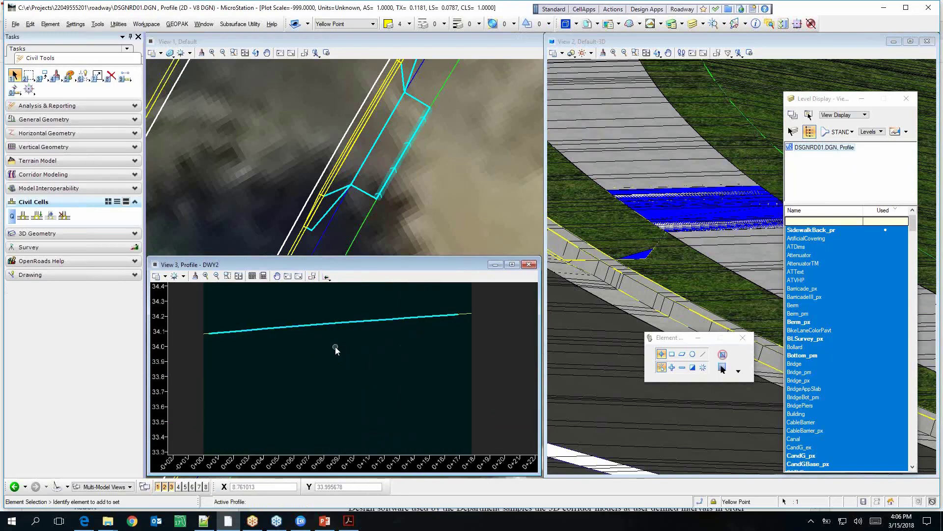
pyautogui.click(335, 348)
pyautogui.scroll(-4, 661, 238)
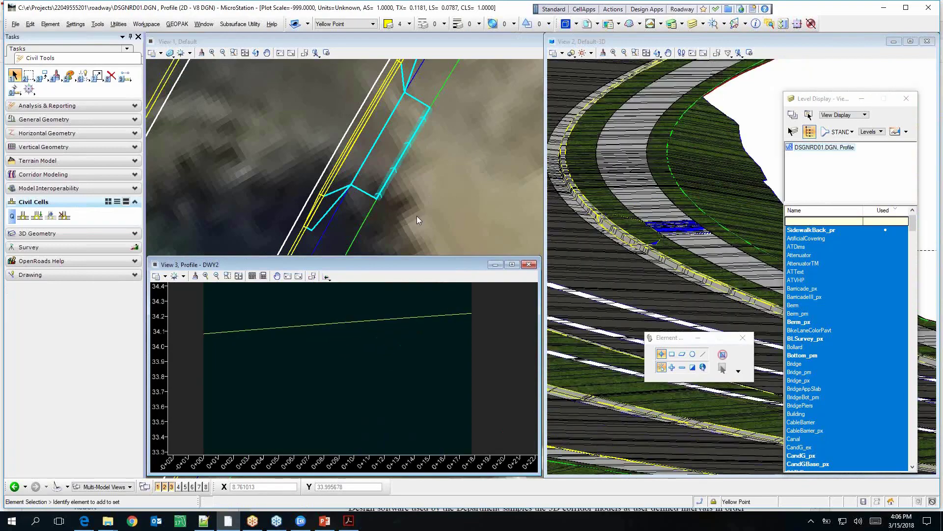
# Turn on the display of construction elements in View 1 and compare the driveway area in the plan and 3D views.
pyautogui.click(350, 211)
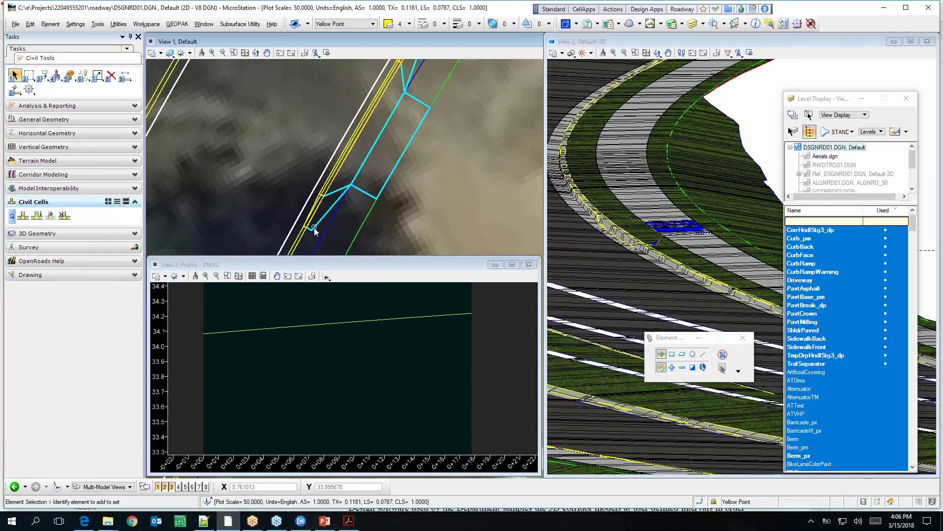
pyautogui.scroll(2, 299, 225)
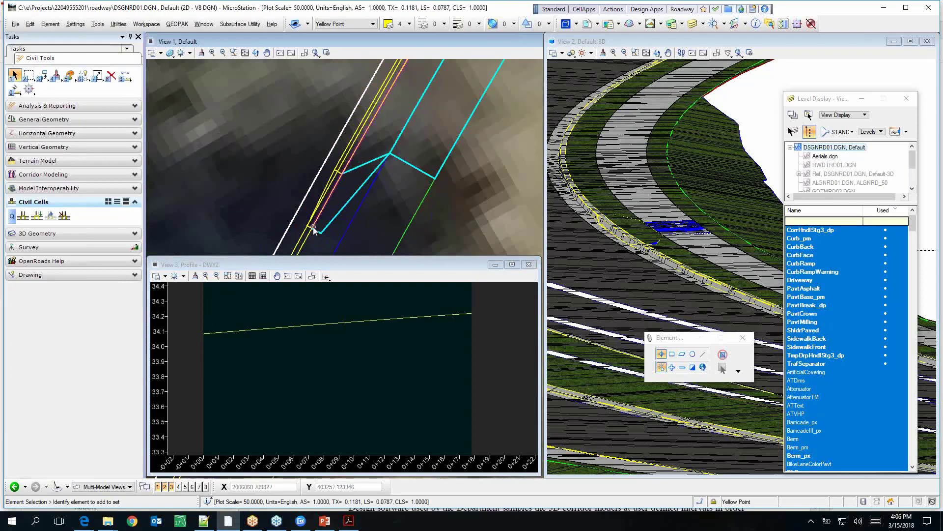
pyautogui.click(153, 52)
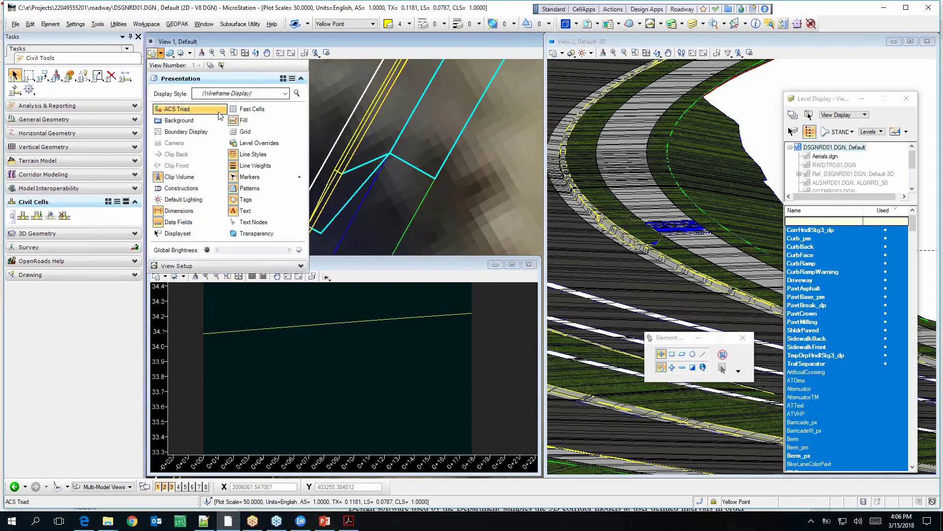
pyautogui.click(178, 189)
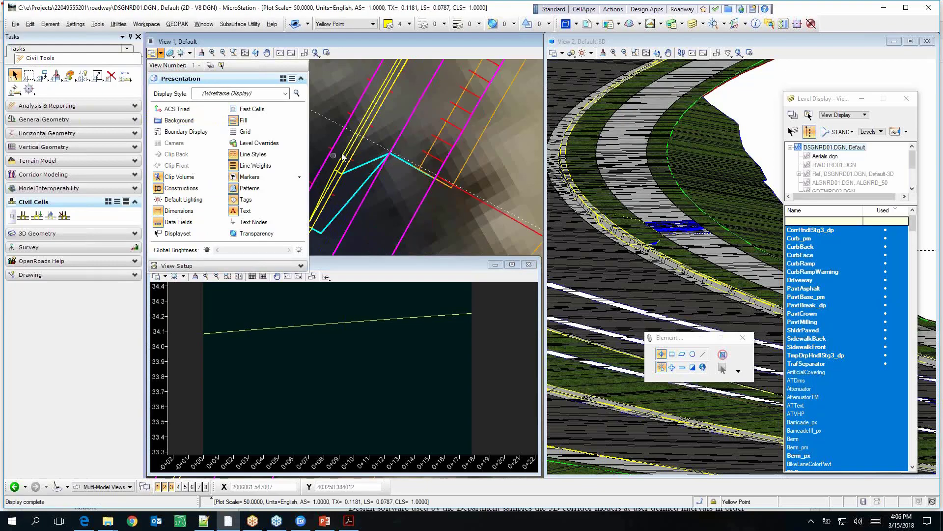
pyautogui.scroll(-2, 344, 158)
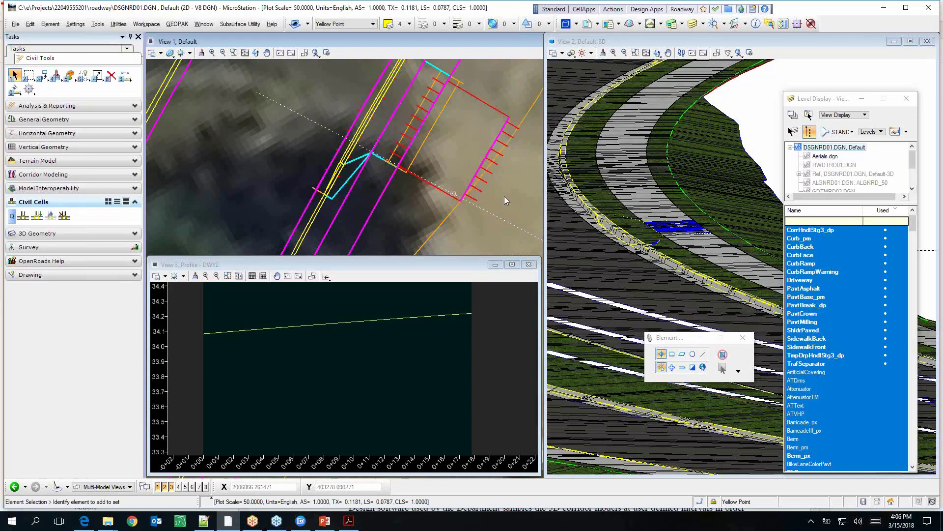
pyautogui.scroll(3, 659, 243)
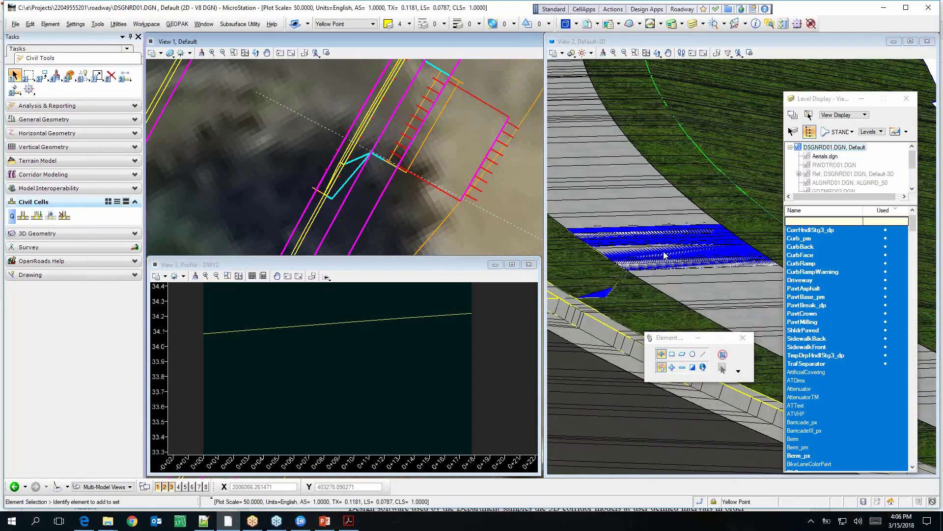
pyautogui.scroll(-3, 687, 251)
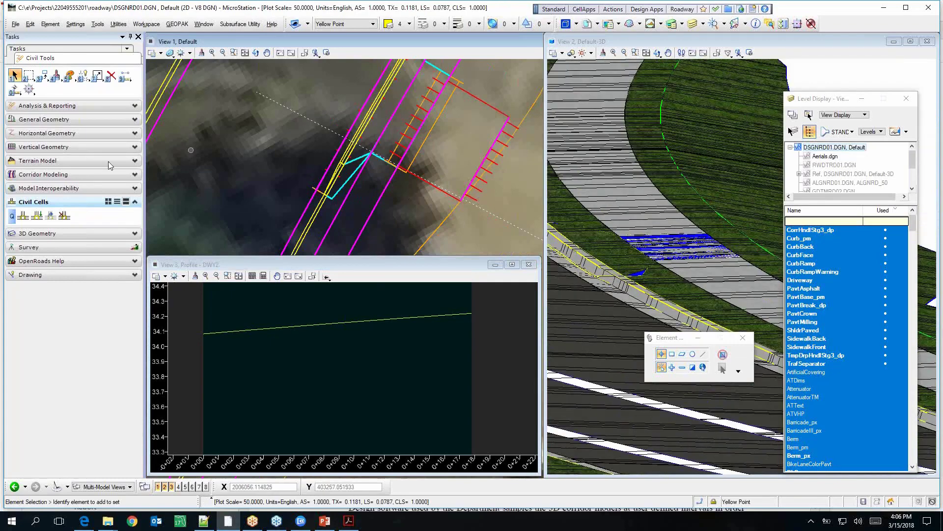
# Add the DTMPrDWY terrain model as a clipping reference to the Curb Type F_Drop linear template.
pyautogui.click(61, 175)
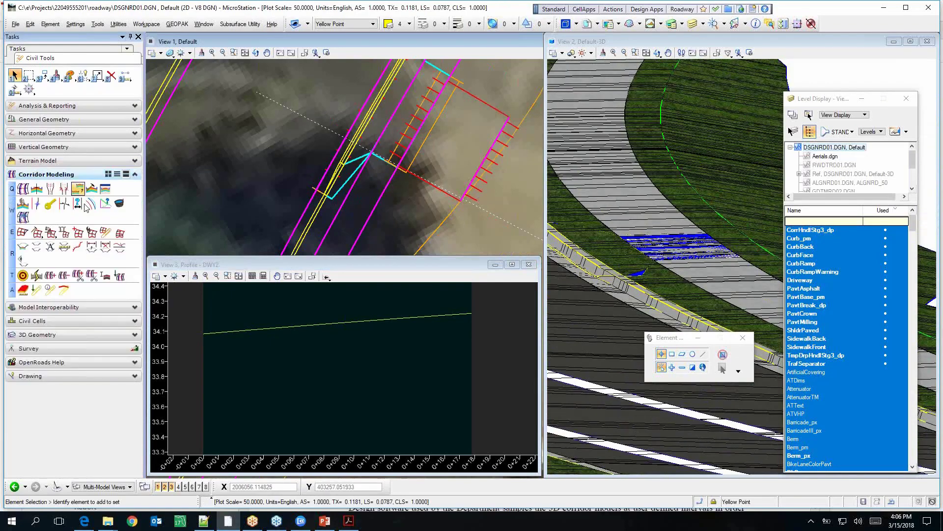
pyautogui.click(77, 276)
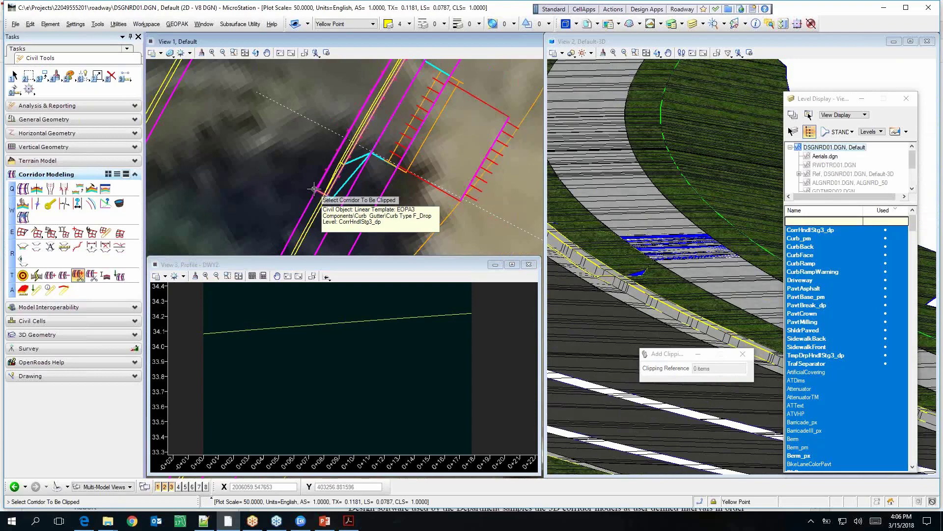
pyautogui.click(314, 189)
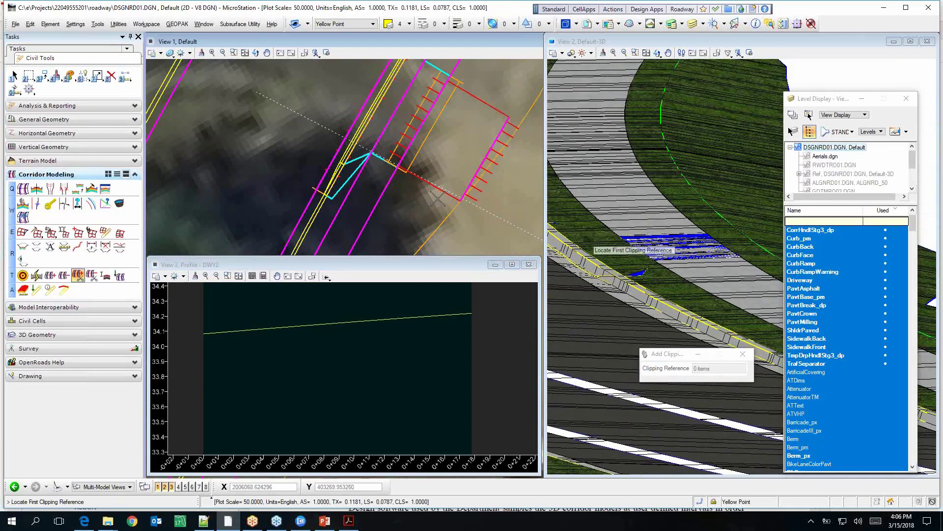
pyautogui.scroll(3, 640, 275)
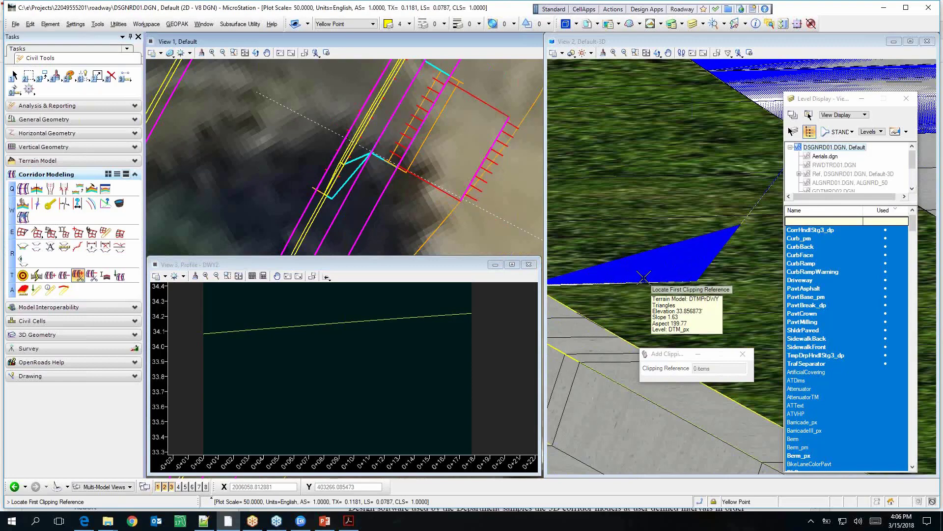
pyautogui.click(644, 278)
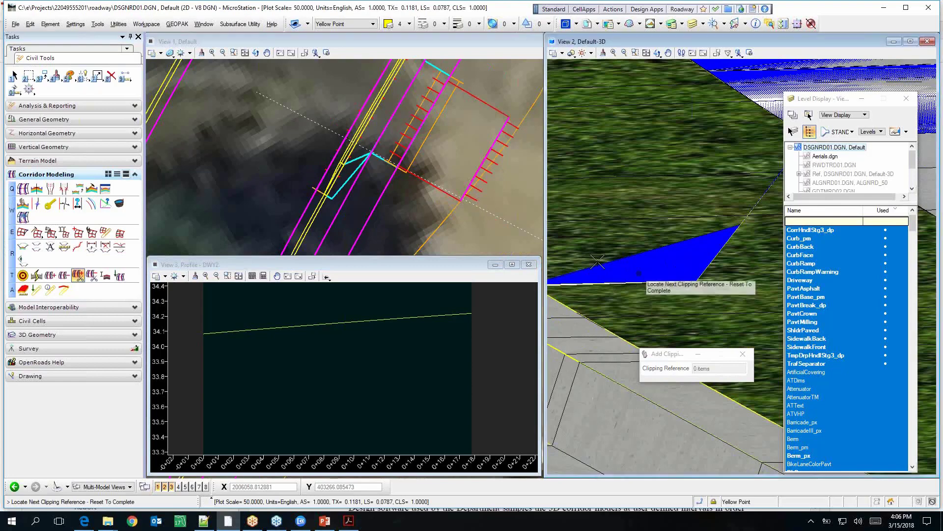
pyautogui.rightClick(487, 234)
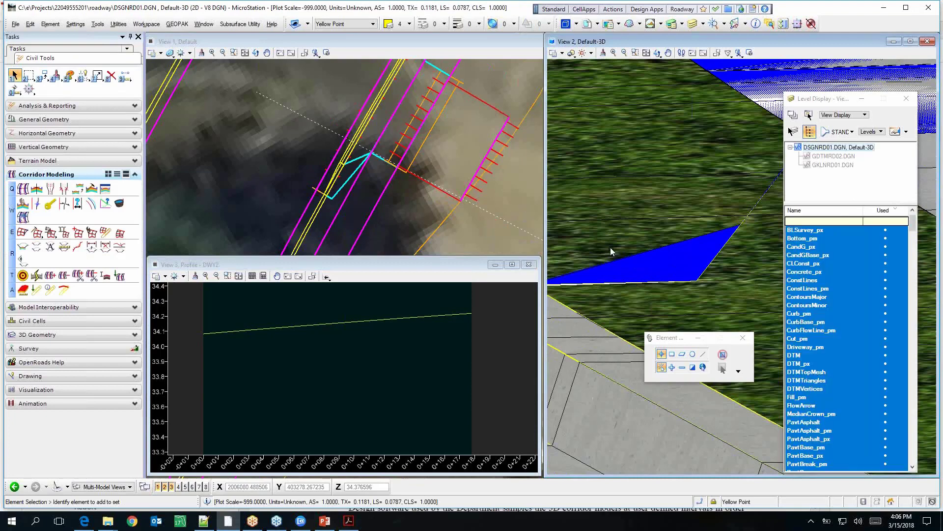
# Clip the roadway corridor at the driveway using the Curb Type F_Drop linear template and the DTMPrDWY terrain model as clipping references.
pyautogui.click(78, 275)
pyautogui.scroll(-3, 237, 180)
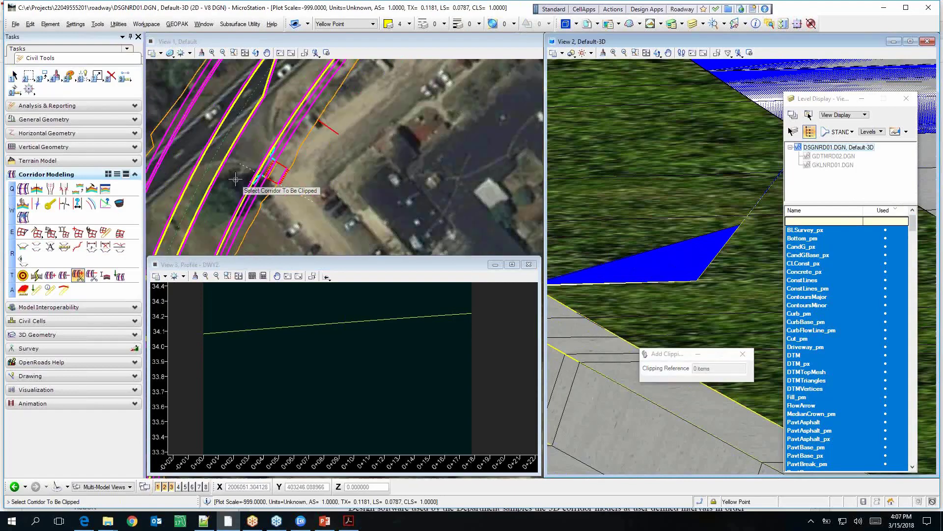
pyautogui.click(252, 183)
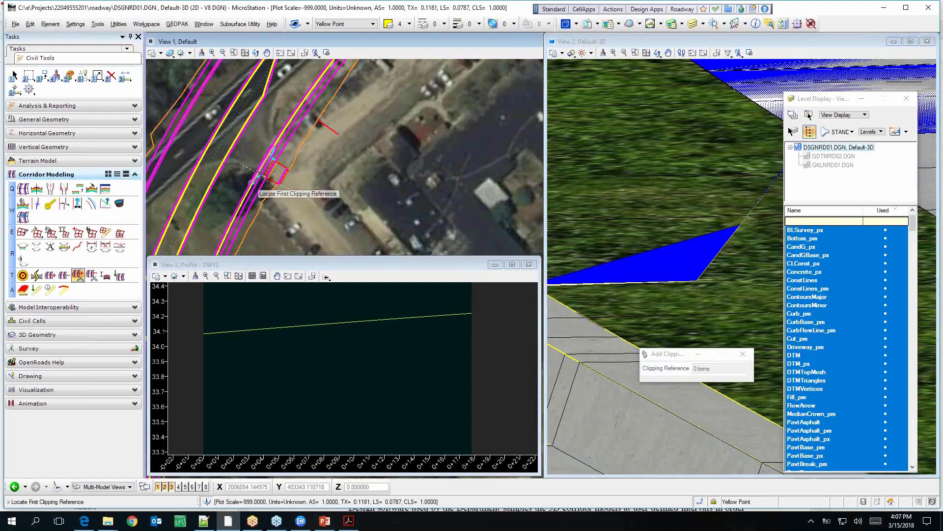
pyautogui.scroll(6, 261, 175)
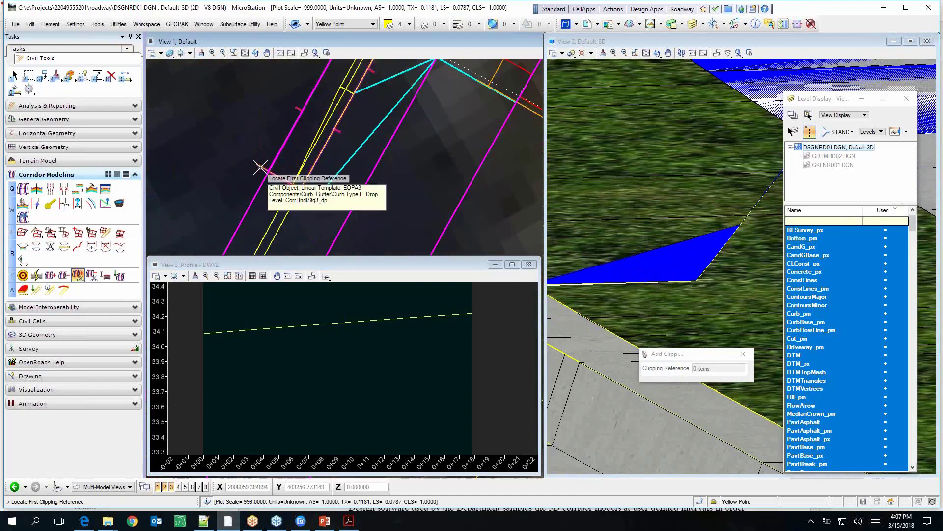
pyautogui.click(260, 167)
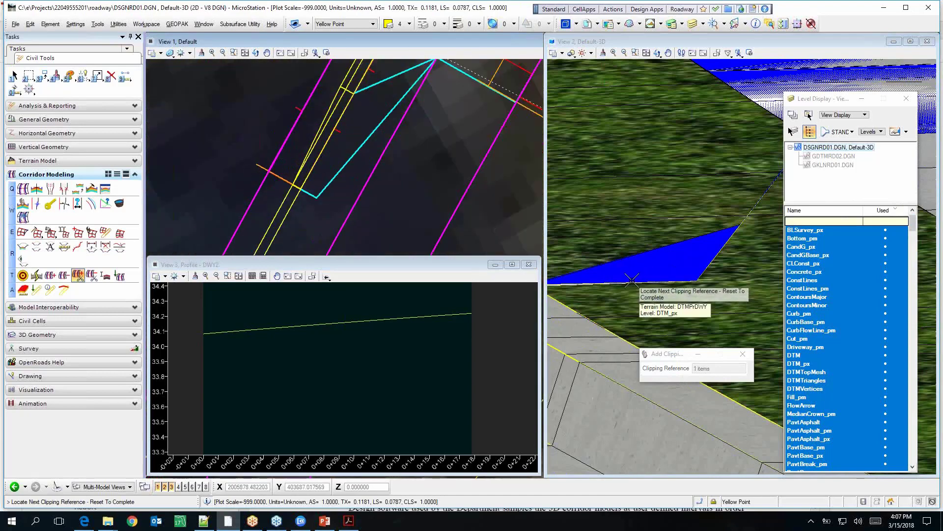
pyautogui.click(632, 281)
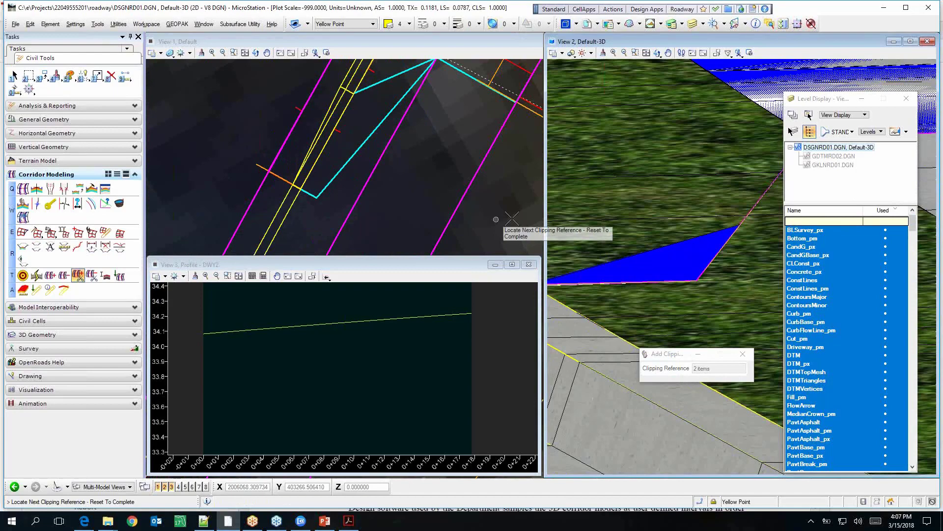
pyautogui.rightClick(512, 218)
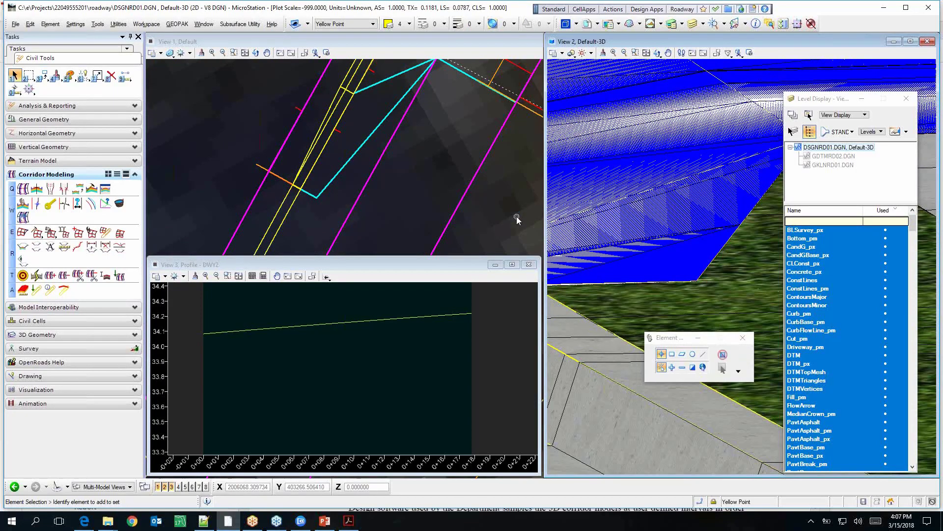
# Turn off the display of line weights in the 3D view so the driveway surface lines are drawn thin.
pyautogui.scroll(-2, 715, 204)
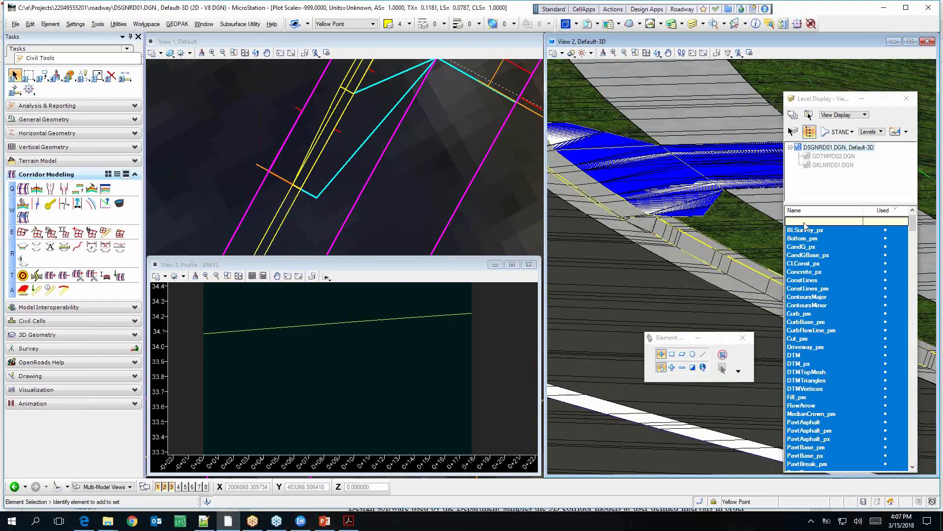
pyautogui.click(553, 52)
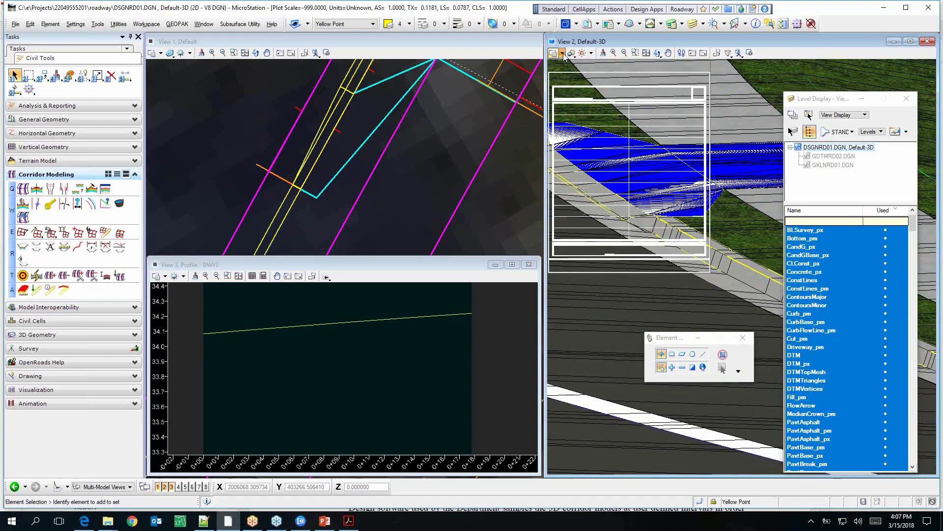
pyautogui.click(583, 188)
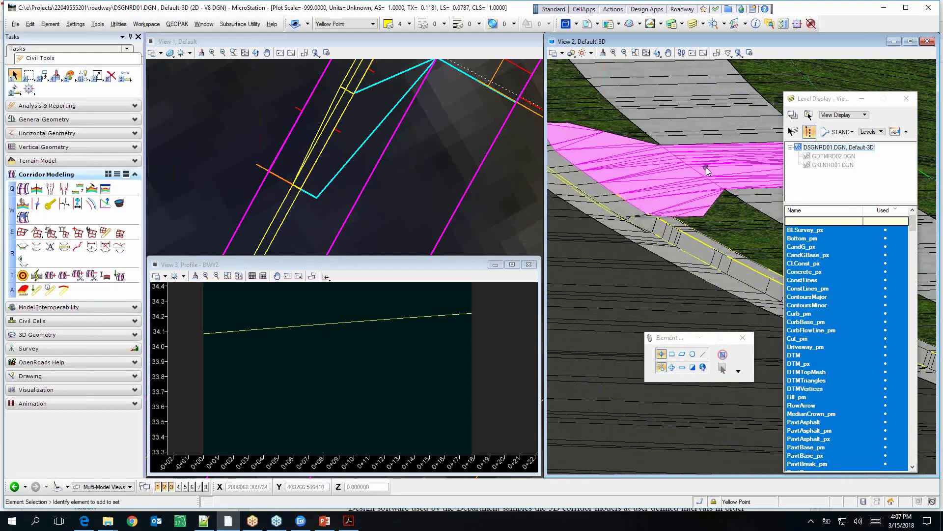
# Identify the driveway surface's level in the 3D view and show the Material column for the levels in Level Manager.
pyautogui.click(708, 170)
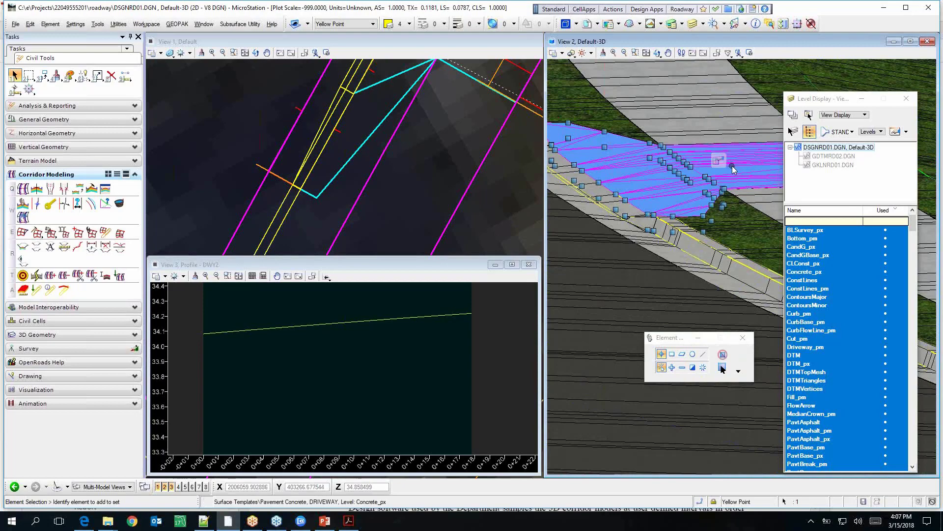
pyautogui.click(670, 188)
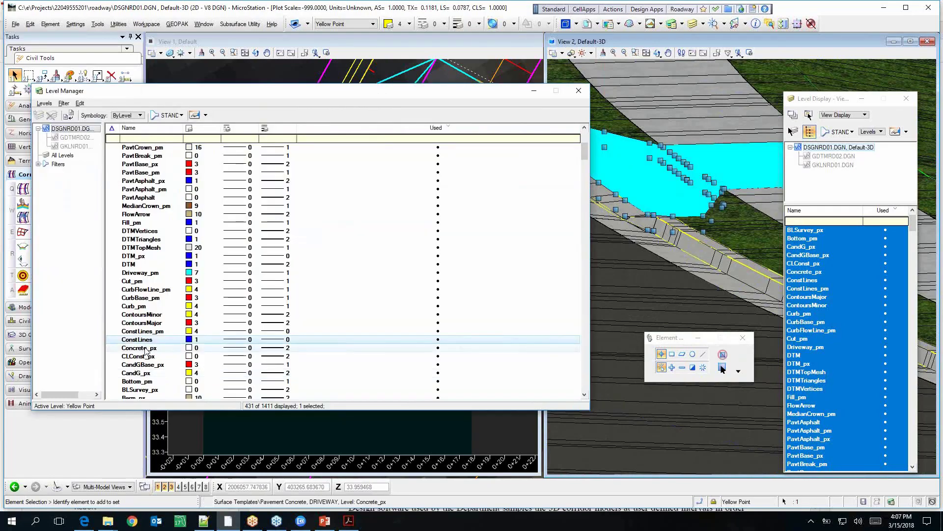
pyautogui.rightClick(369, 126)
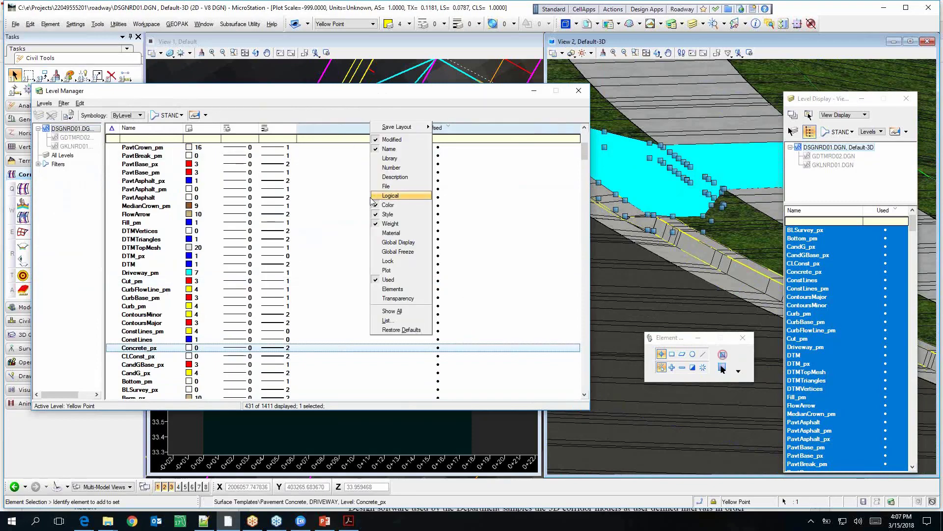
pyautogui.click(377, 235)
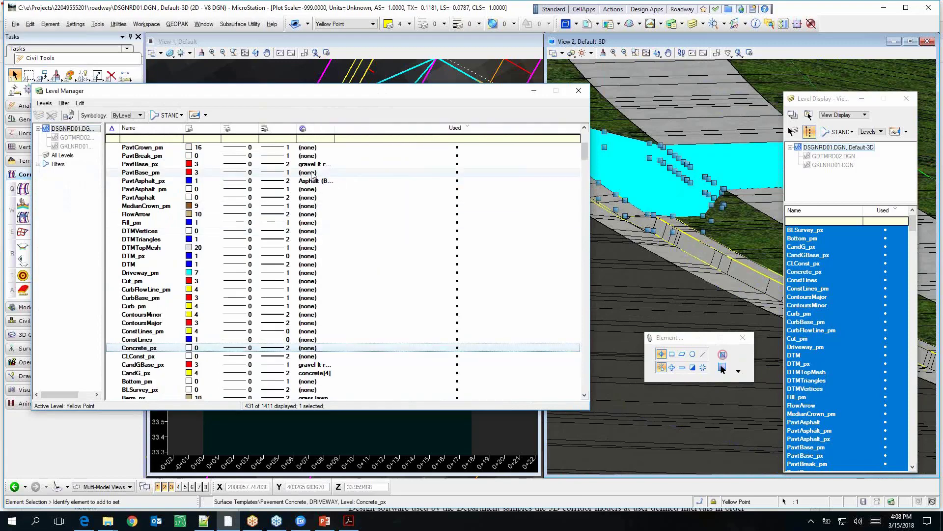
# Assign the Concrete material from the concrete.pal palette to the Concrete_px level and close Level Manager.
pyautogui.click(309, 350)
pyautogui.click(310, 348)
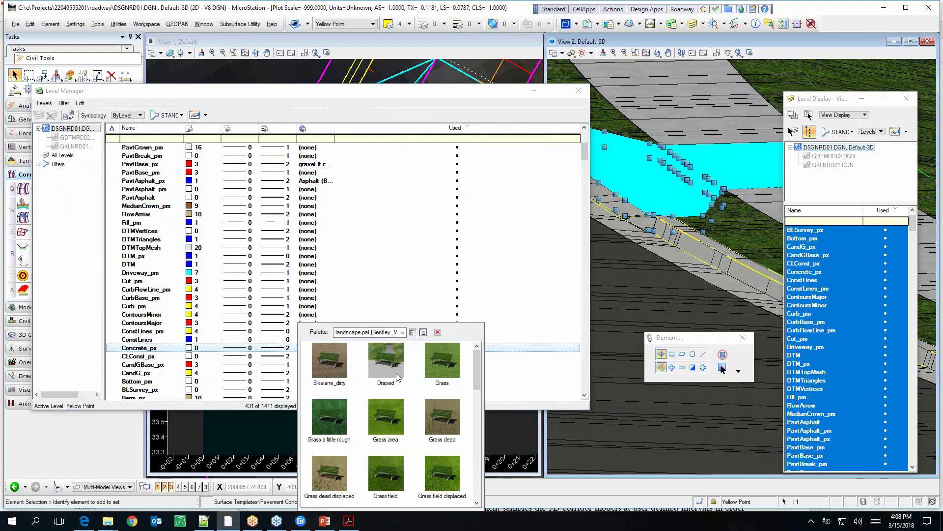
pyautogui.click(403, 333)
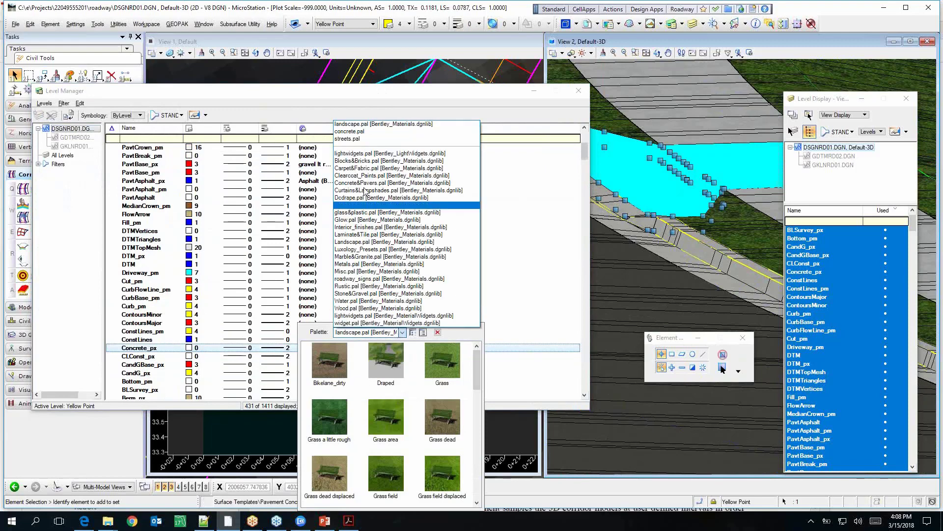
pyautogui.click(361, 132)
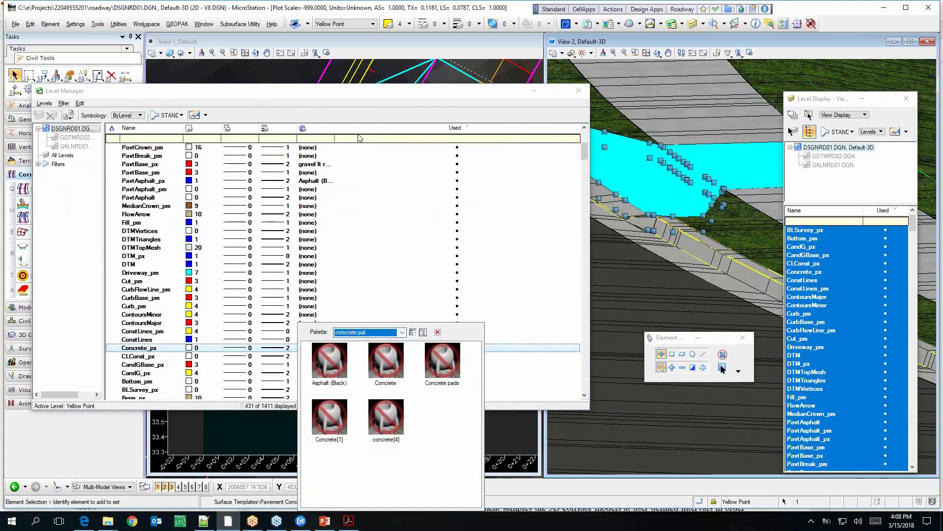
pyautogui.doubleClick(388, 376)
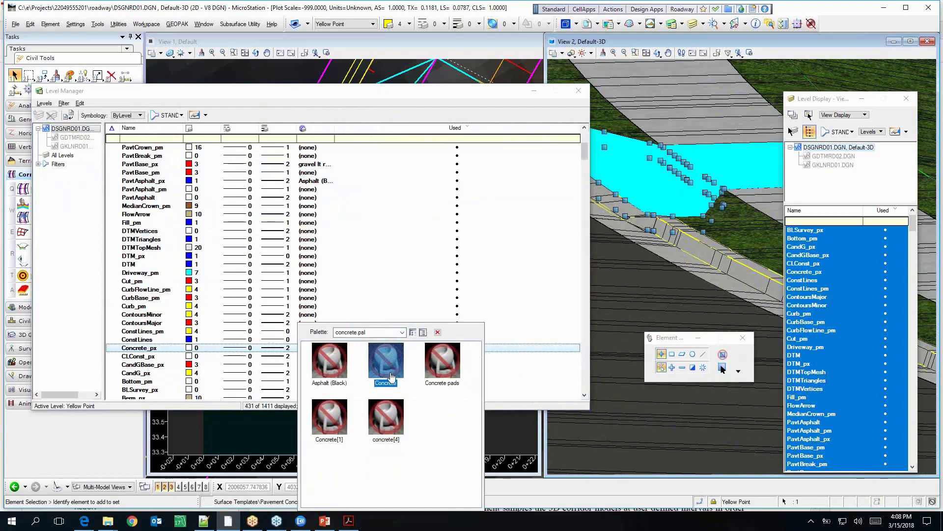
pyautogui.click(669, 244)
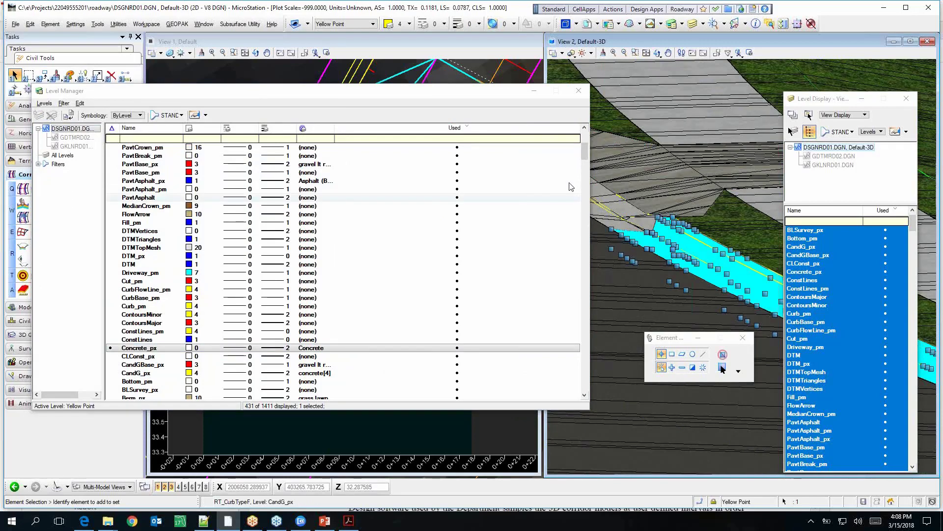
pyautogui.click(578, 91)
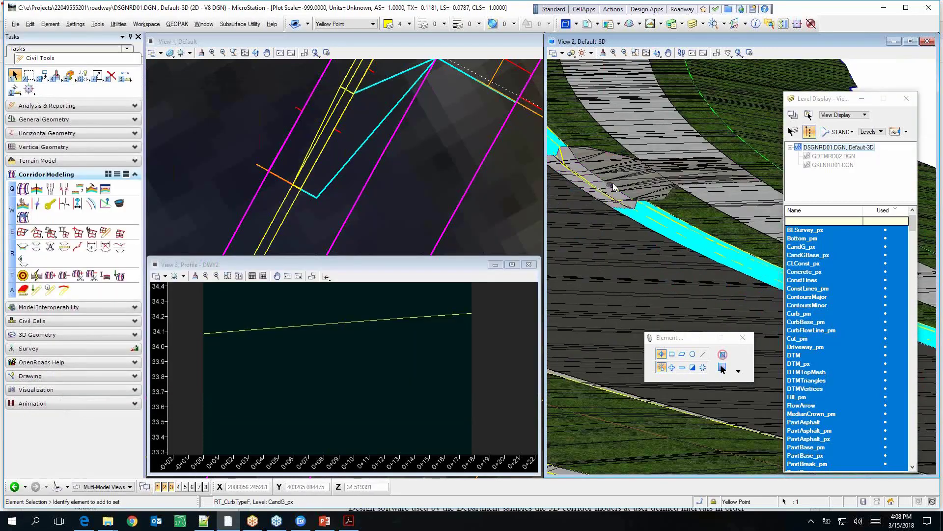
# Turn off the ShldrUnpaved_px level in the 3D view around the driveway.
pyautogui.scroll(2, 663, 185)
pyautogui.click(660, 186)
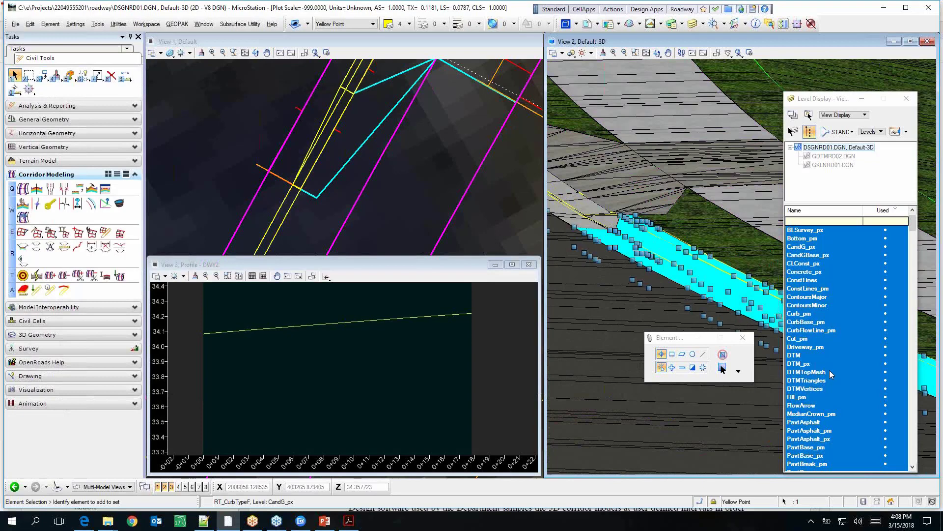
pyautogui.click(845, 382)
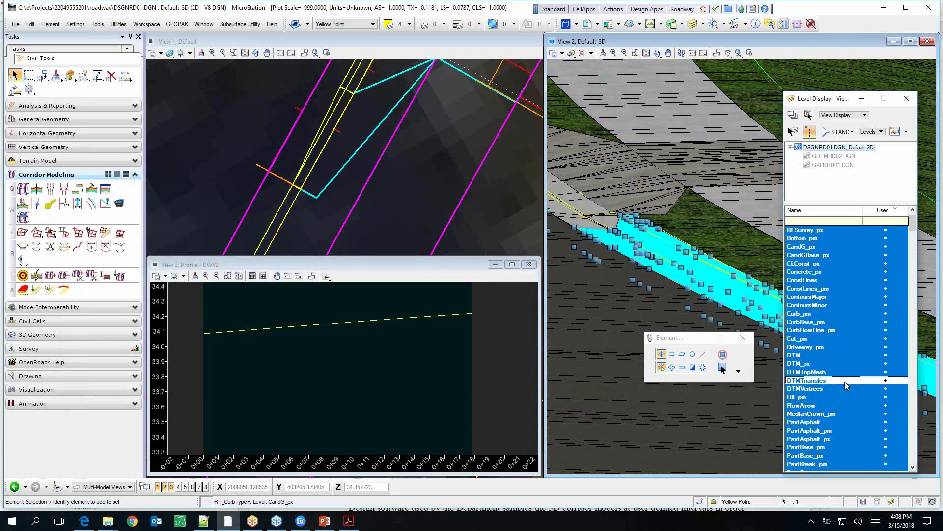
pyautogui.scroll(-5, 845, 381)
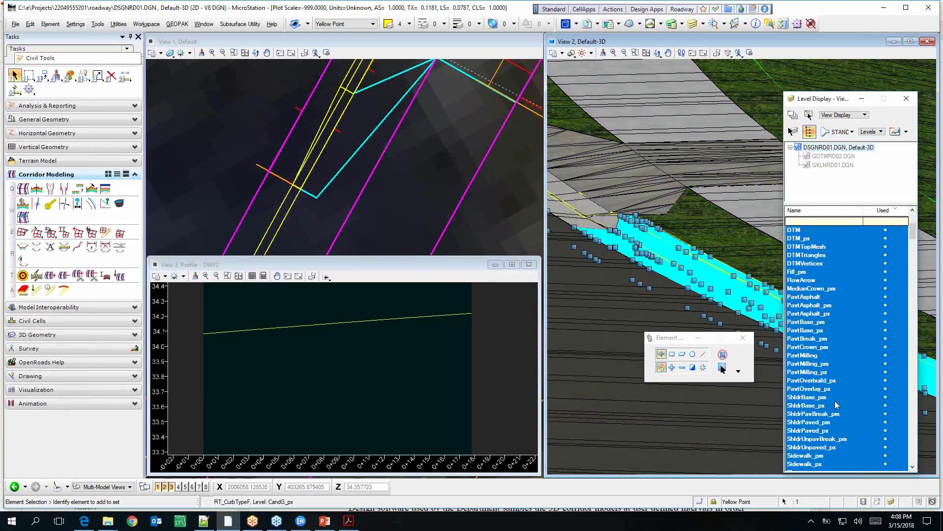
pyautogui.click(822, 448)
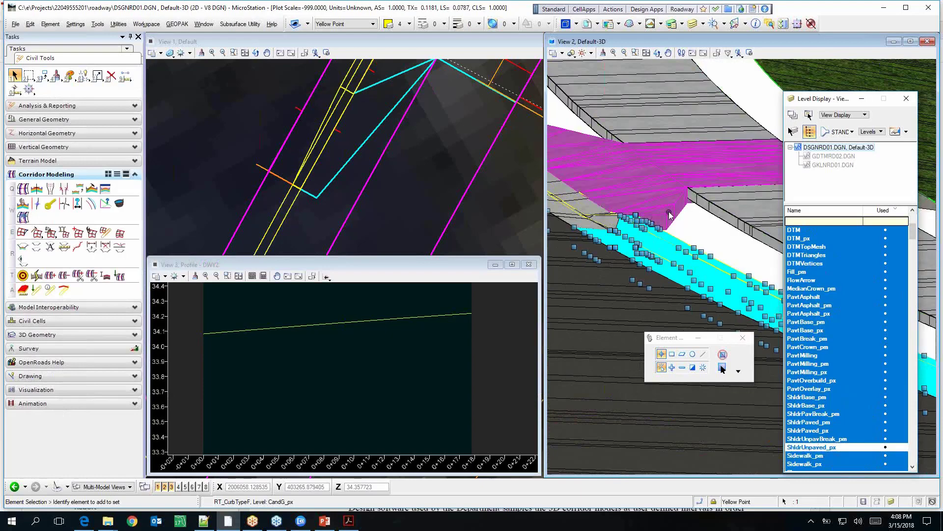
# Examine how the clipped driveway meets the sidewalk, curb and grass slope in the 3D view.
pyautogui.scroll(2, 687, 218)
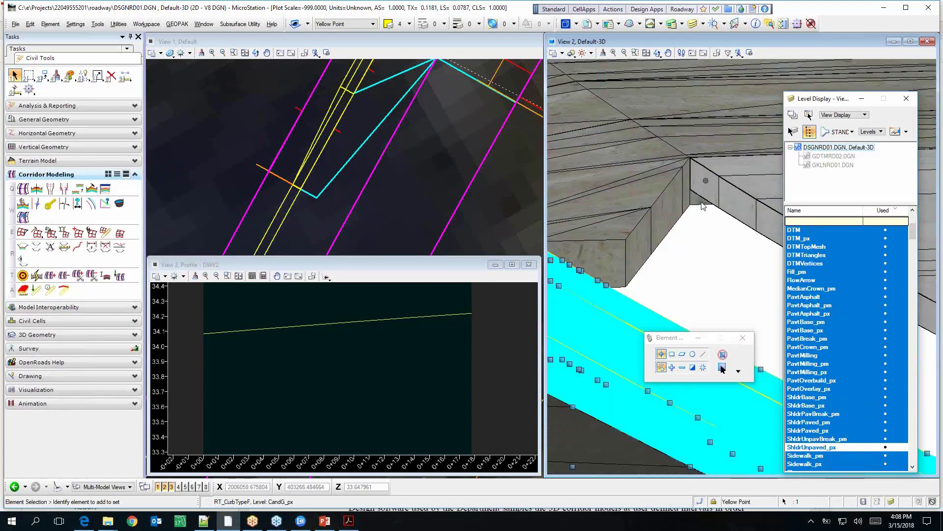
pyautogui.scroll(-3, 587, 239)
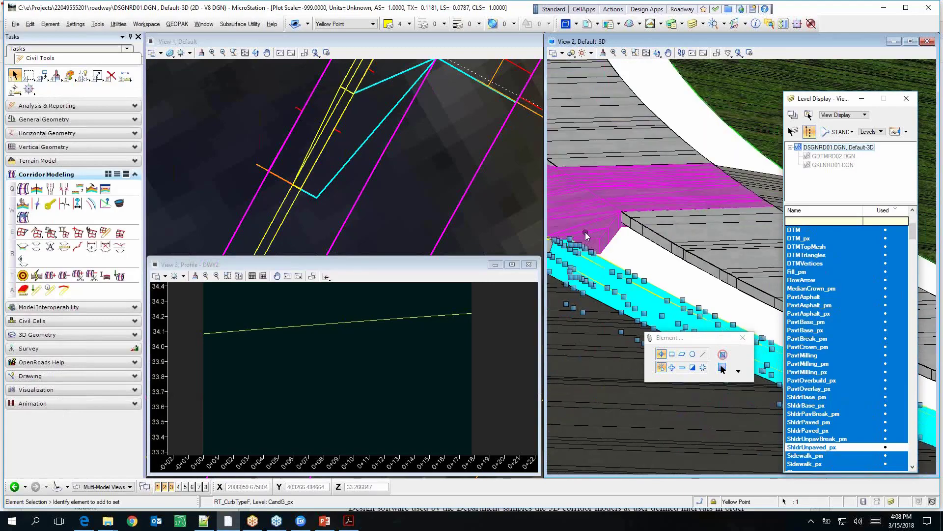
pyautogui.scroll(3, 588, 237)
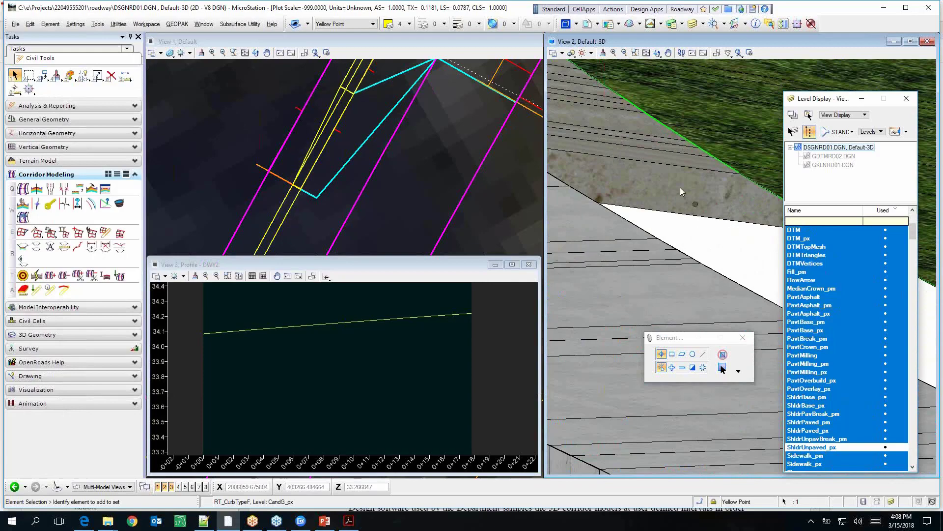
pyautogui.scroll(-3, 656, 207)
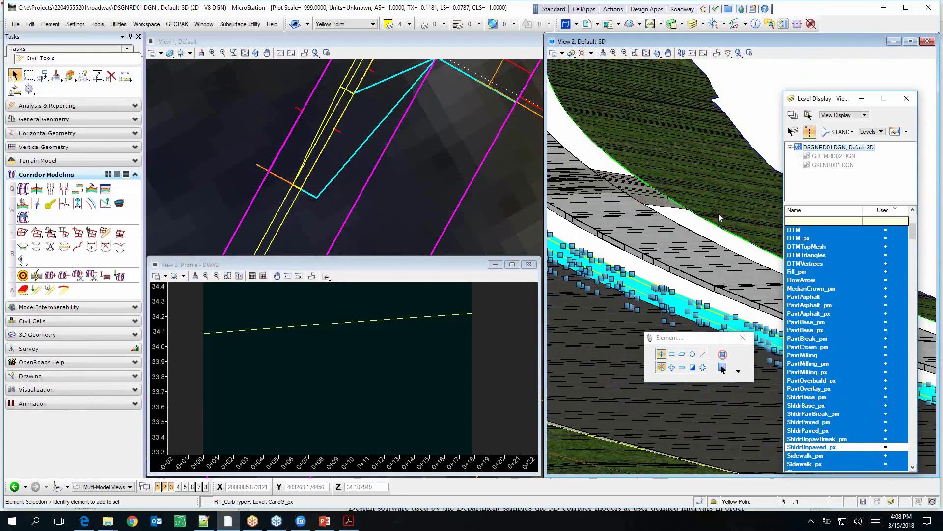
pyautogui.scroll(-2, 649, 228)
pyautogui.scroll(4, 600, 218)
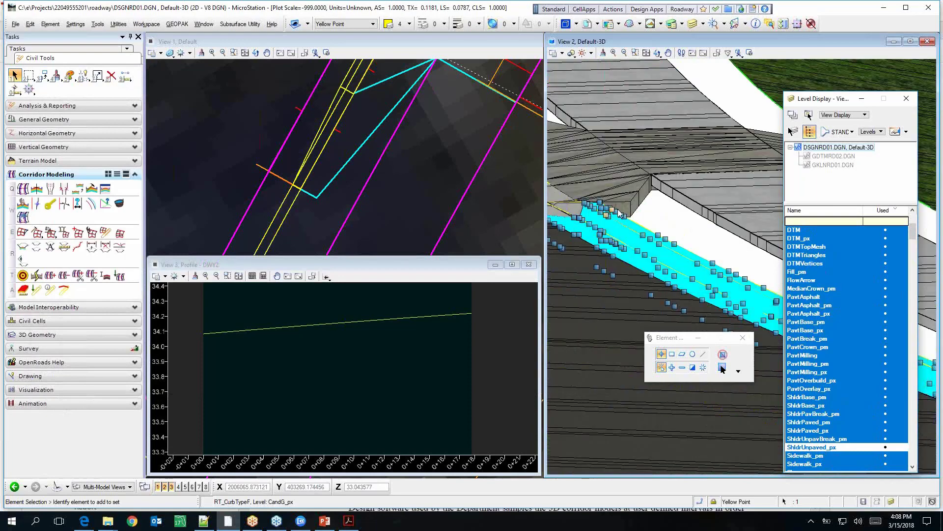
pyautogui.scroll(-2, 673, 211)
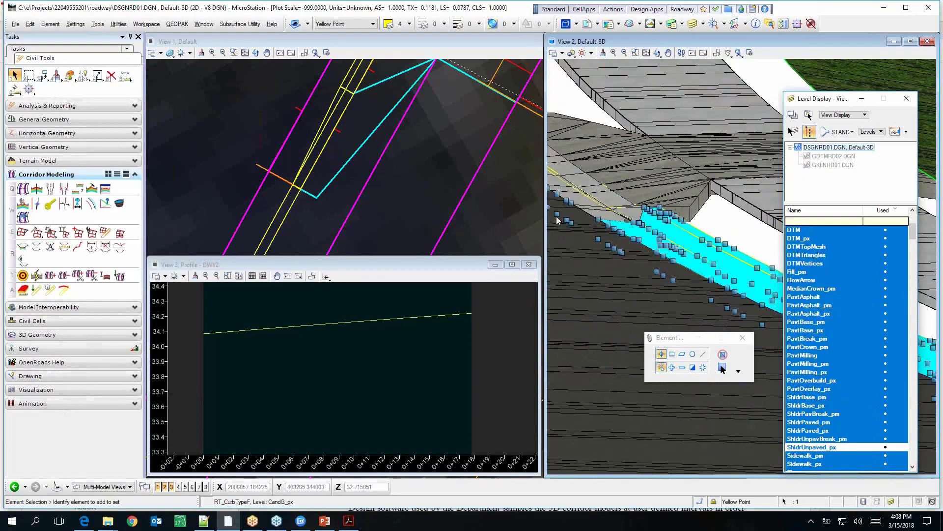
# Clear the curb selection and inspect the dashed construction line through the driveway in the plan view.
pyautogui.click(475, 207)
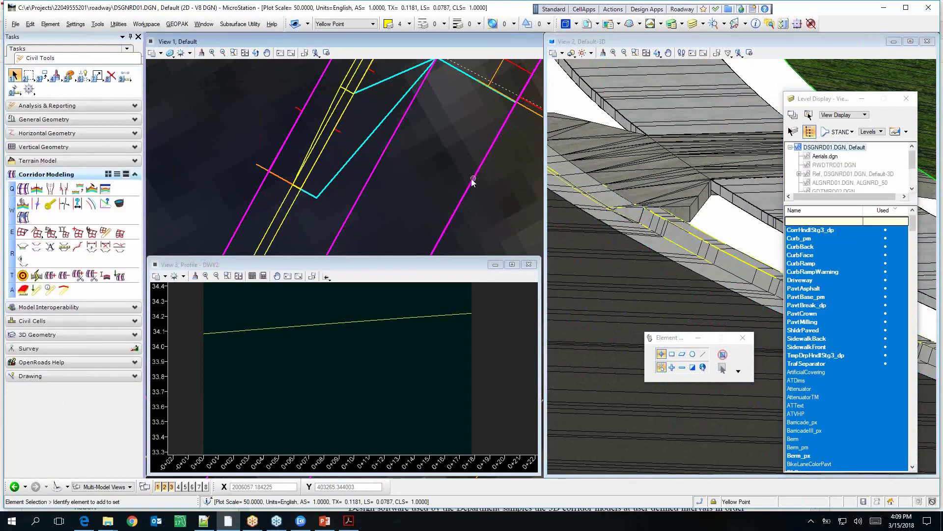
pyautogui.scroll(-1, 396, 203)
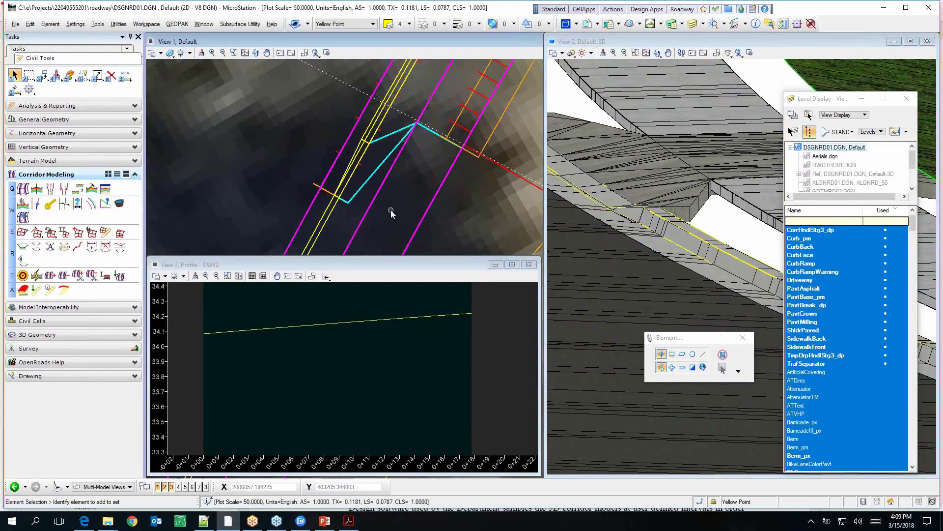
pyautogui.scroll(-1, 362, 175)
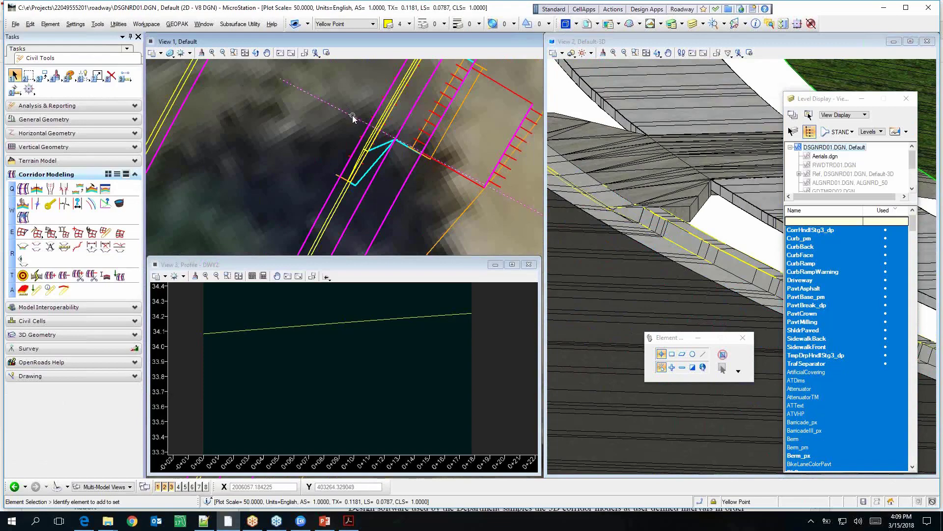
pyautogui.click(353, 116)
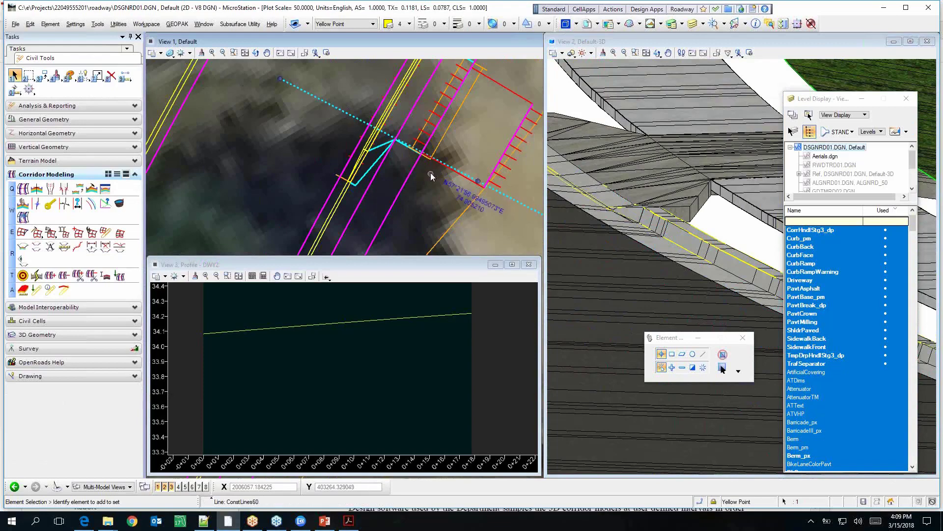
pyautogui.scroll(-1, 431, 176)
pyautogui.scroll(-1, 445, 174)
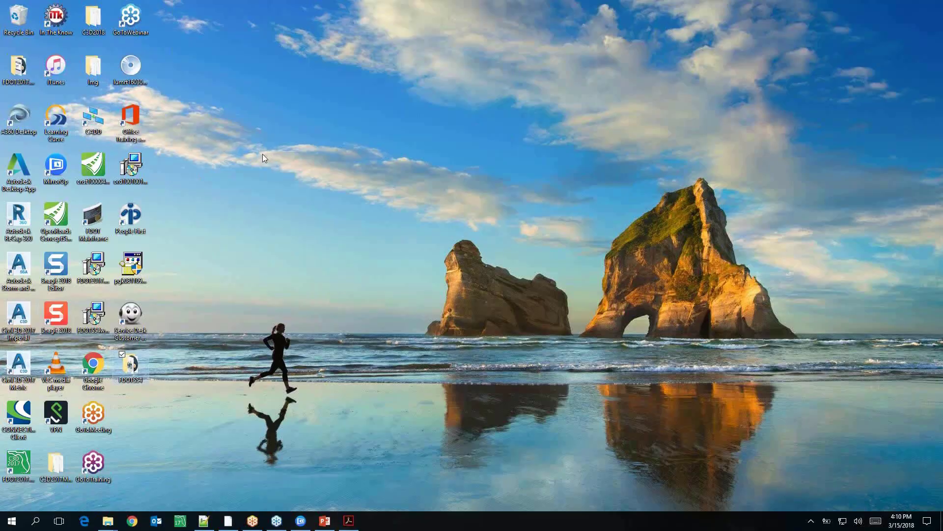
# Open the CADD Website shortcut from the FDOTSS4 desktop folder and maximize the browser window.
pyautogui.doubleClick(130, 364)
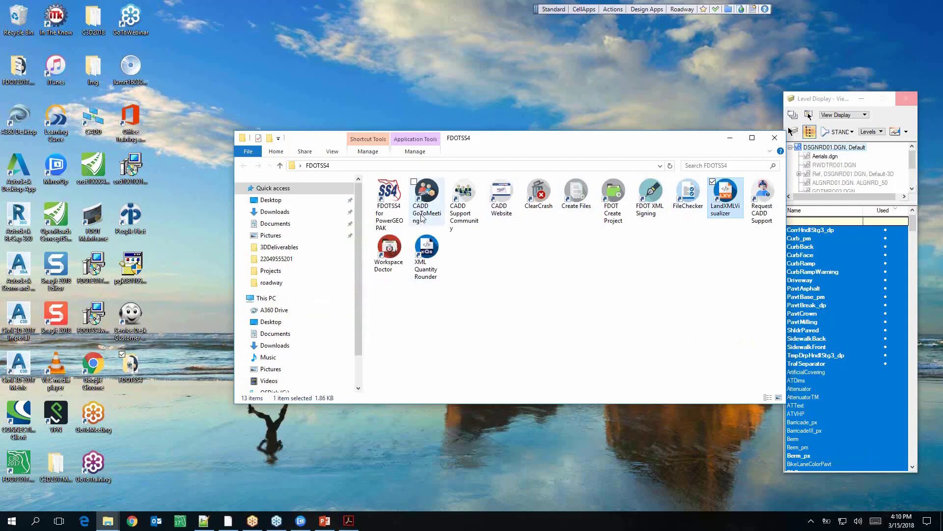
pyautogui.click(509, 197)
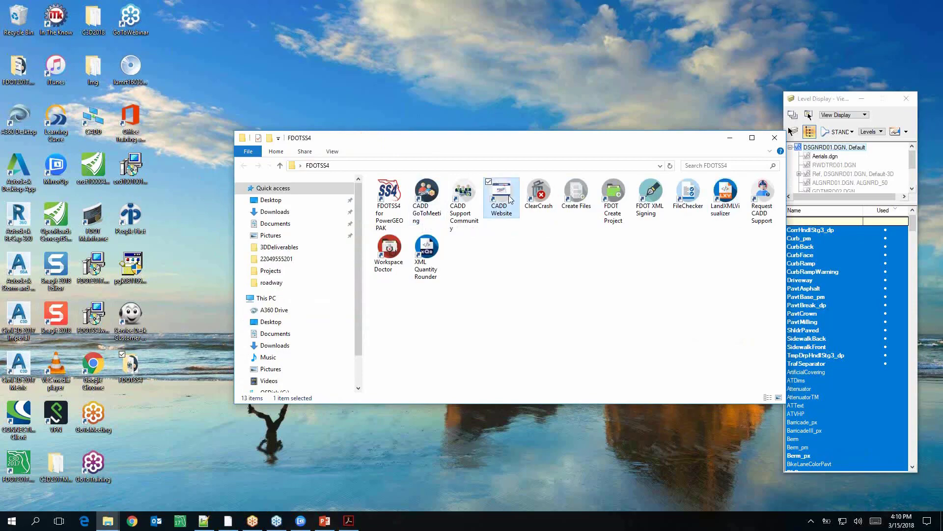
pyautogui.doubleClick(509, 198)
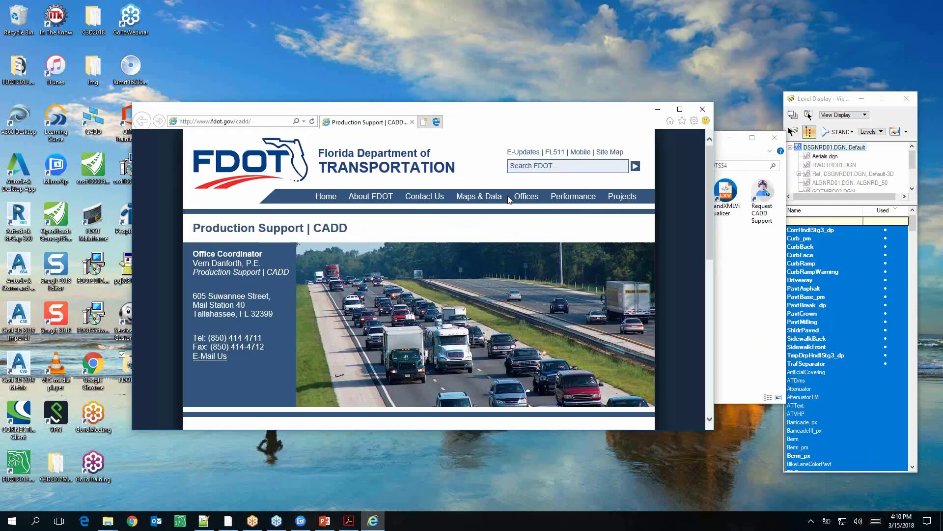
pyautogui.click(679, 110)
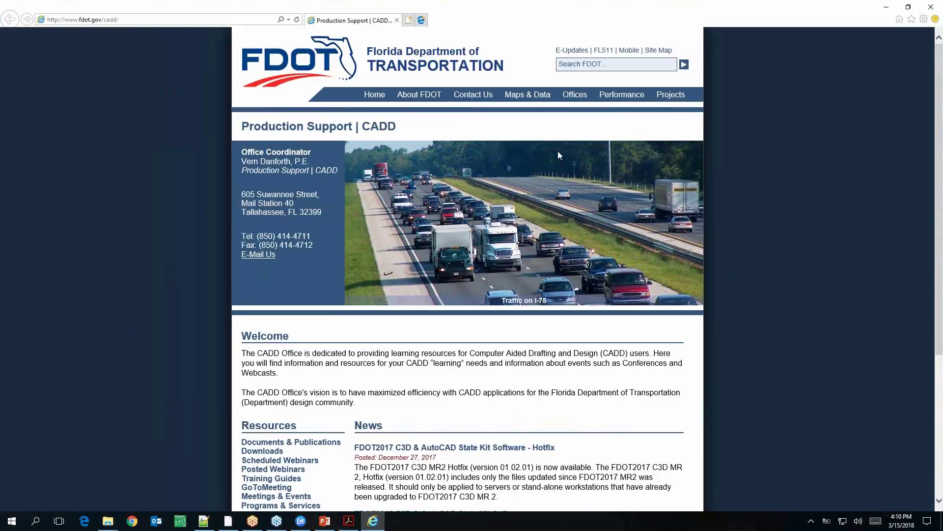
# Open the Posted Webinars page and browse the FDOT Roadway Design & 3D Modeling recordings under FDOT MicroStation.
pyautogui.scroll(-4, 238, 272)
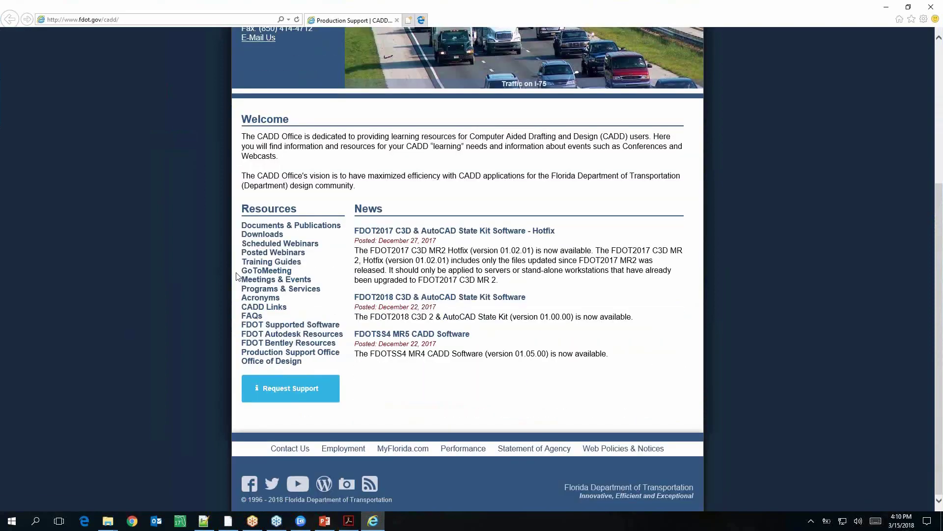
pyautogui.click(273, 253)
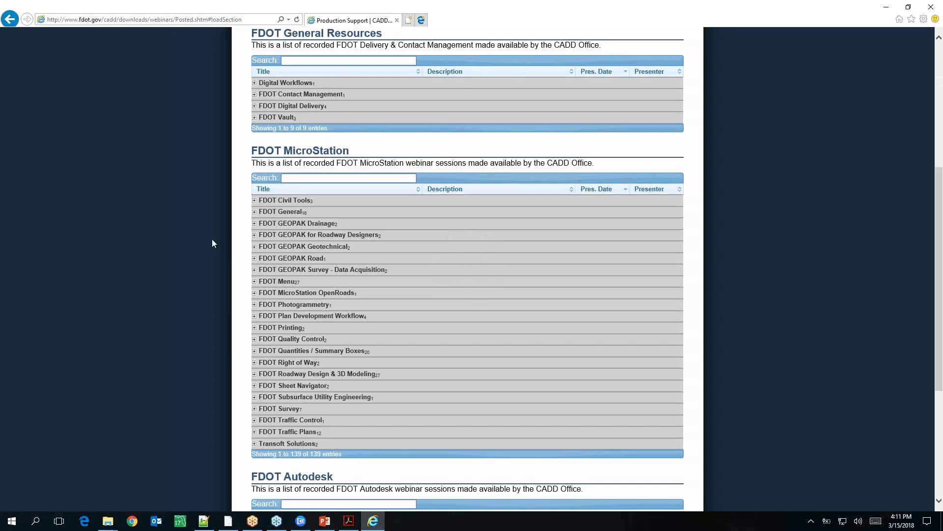
pyautogui.click(255, 374)
pyautogui.scroll(-5, 207, 343)
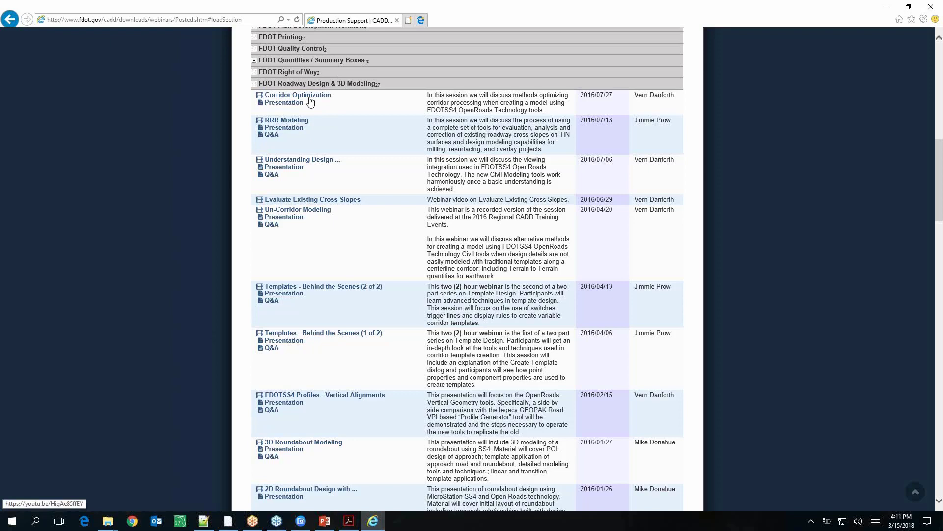
# Open the Corridor Optimization presentation and review its slides on template processing order, processing times and controlling or stopping corridor processing.
pyautogui.click(310, 102)
pyautogui.scroll(-10, 317, 149)
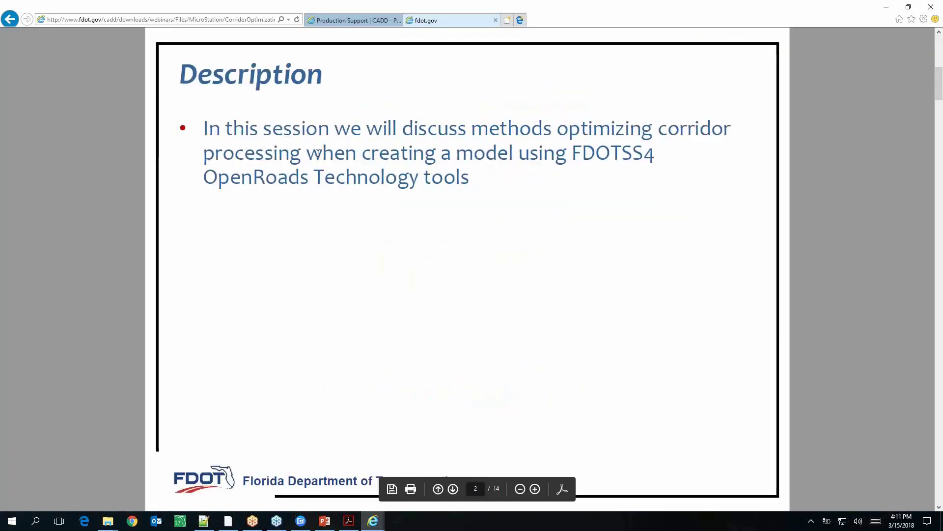
pyautogui.scroll(-5, 314, 150)
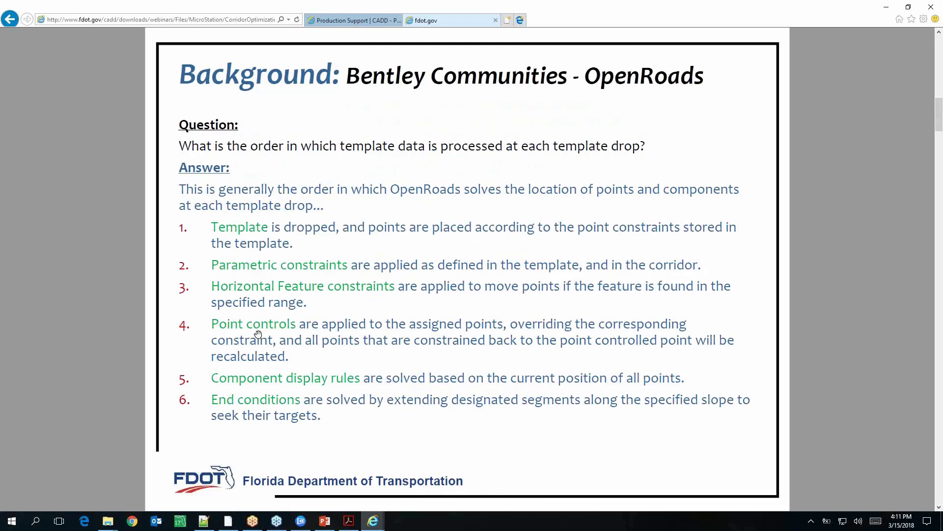
pyautogui.scroll(-3, 264, 391)
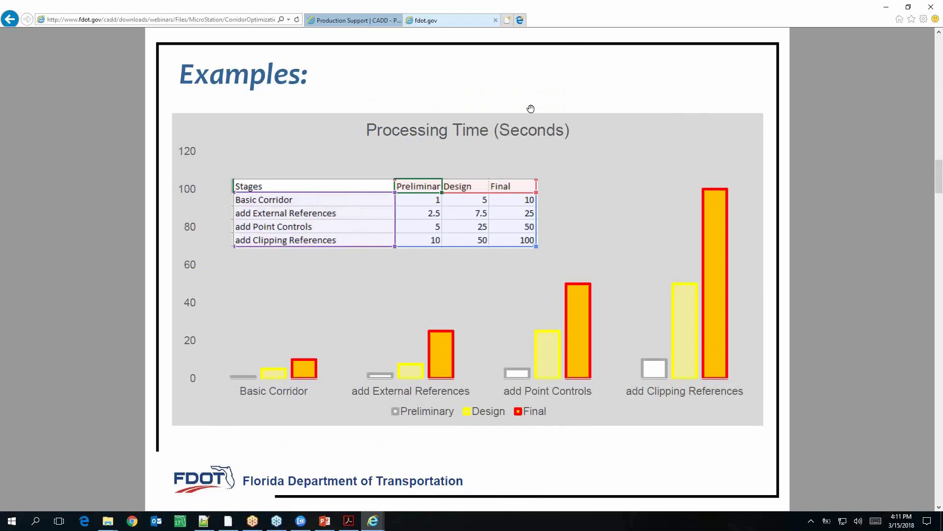
pyautogui.scroll(-2, 534, 109)
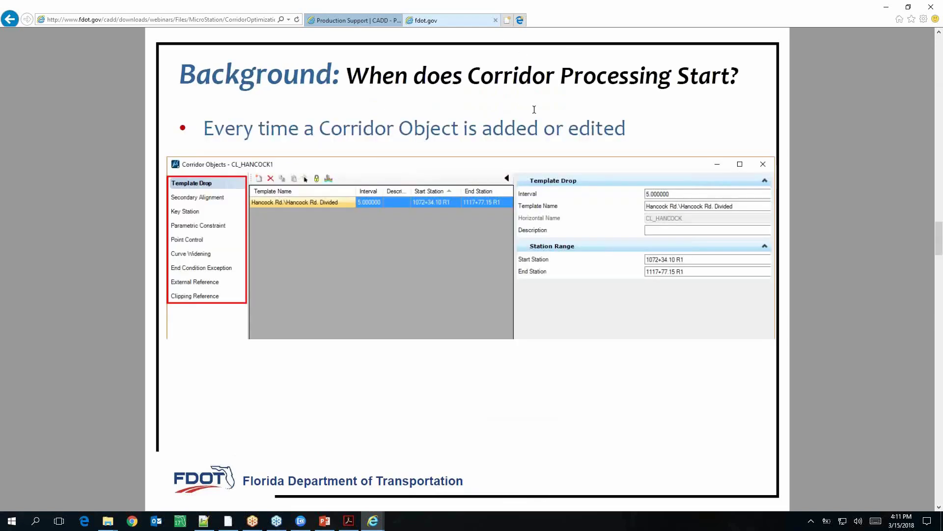
pyautogui.scroll(-2, 534, 109)
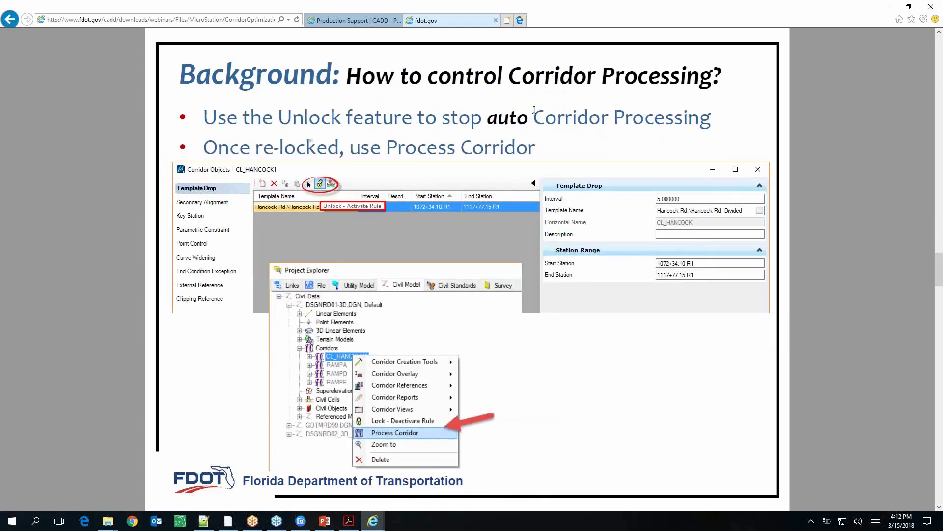
pyautogui.scroll(1, 534, 109)
pyautogui.scroll(-1, 534, 109)
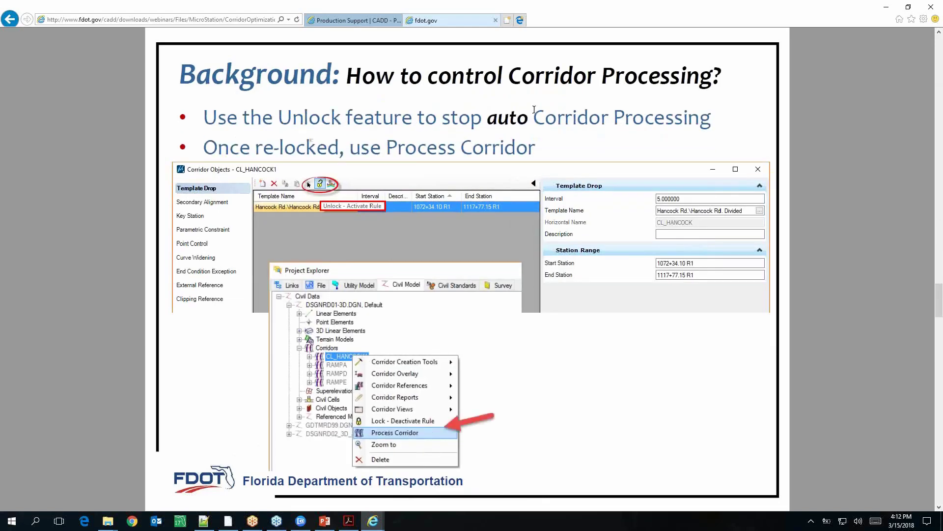
pyautogui.scroll(-1, 534, 109)
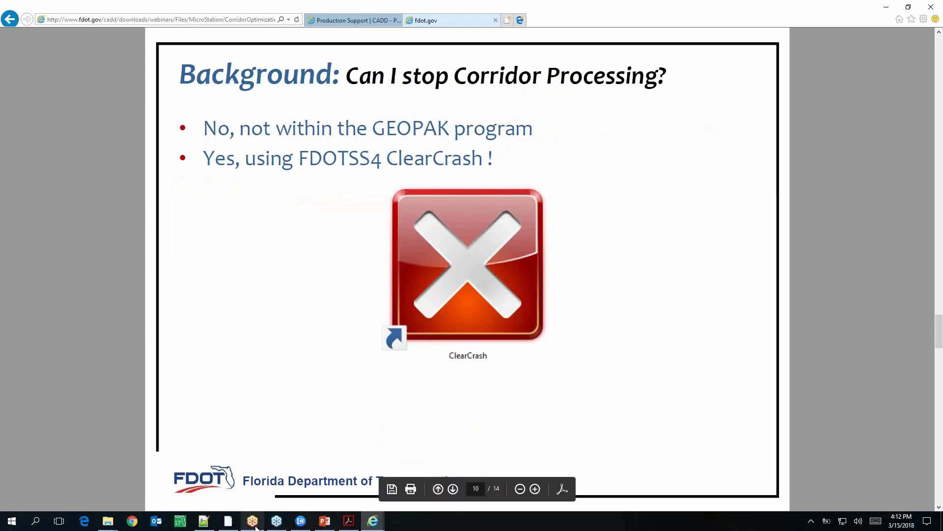
# Switch to MicroStation and examine the driveway, curb and surrounding corridor mesh in the 3D view.
pyautogui.moveTo(370, 523)
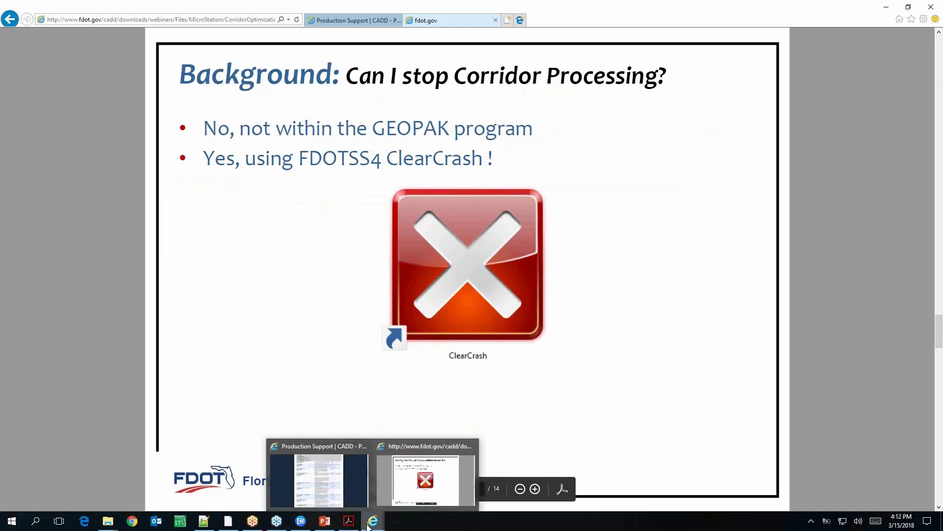
pyautogui.click(229, 522)
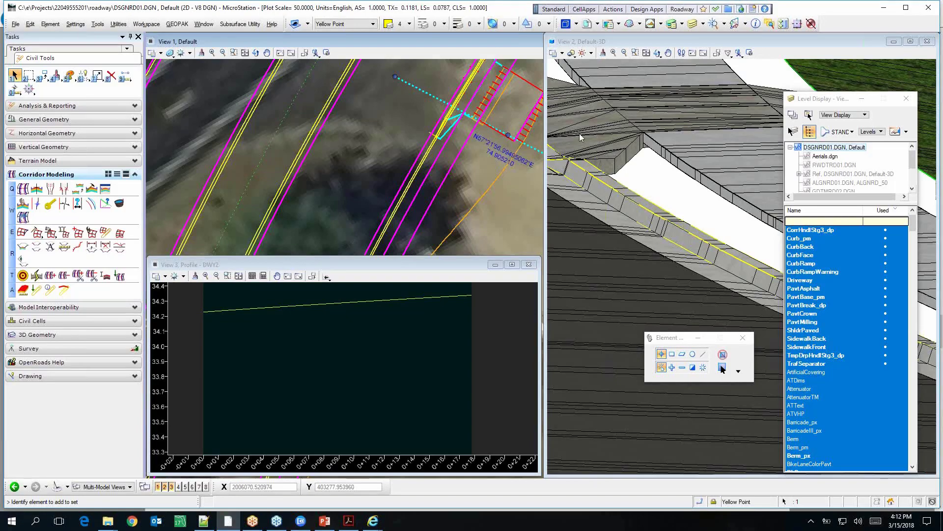
pyautogui.keyDown('shift'); pyautogui.moveTo(582, 134); pyautogui.dragTo(676, 168, button='middle'); pyautogui.keyUp('shift')
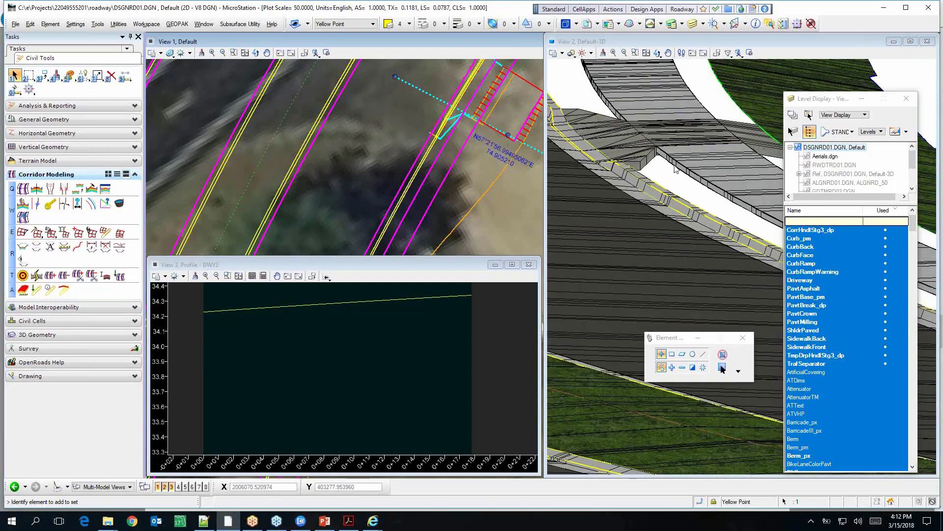
pyautogui.scroll(2, 633, 157)
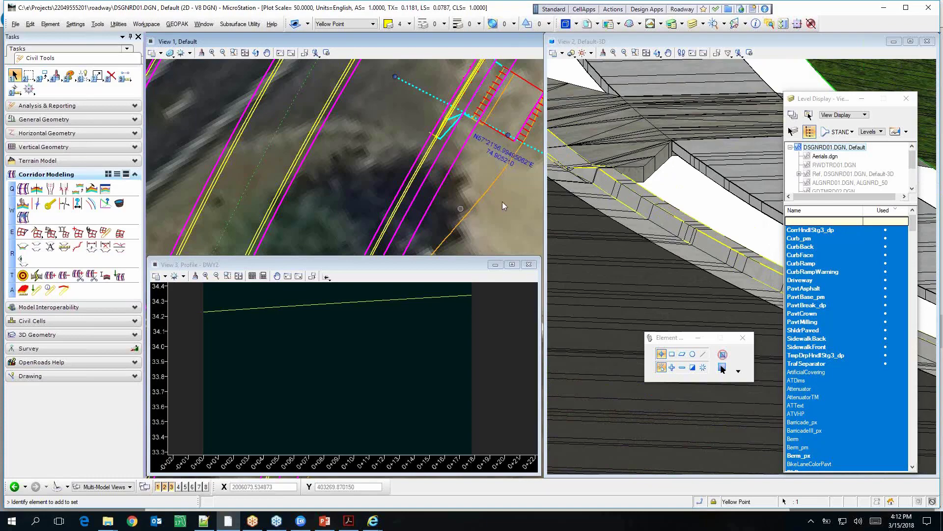
pyautogui.scroll(-2, 596, 187)
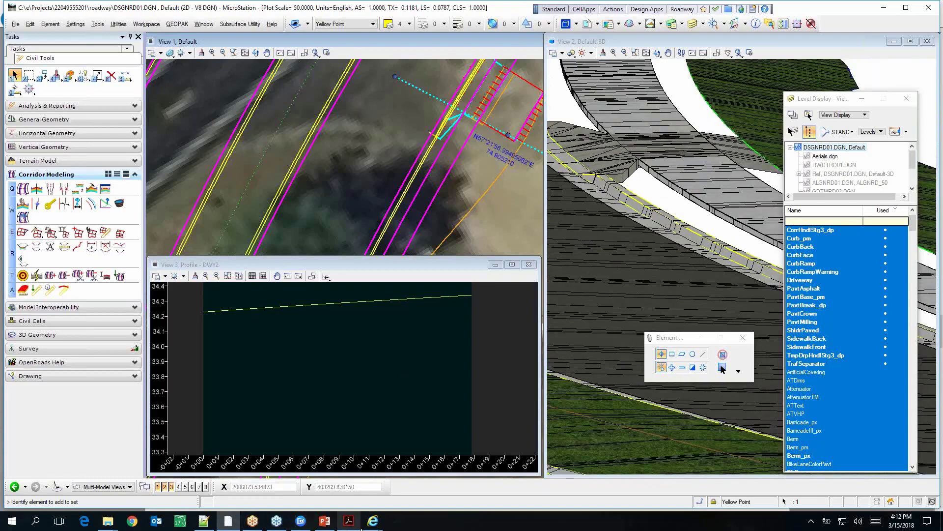
# Return to the Posted Webinars page in Internet Explorer and open the FDOTSS4 Crossover Detail presentation.
pyautogui.moveTo(373, 521)
pyautogui.click(346, 484)
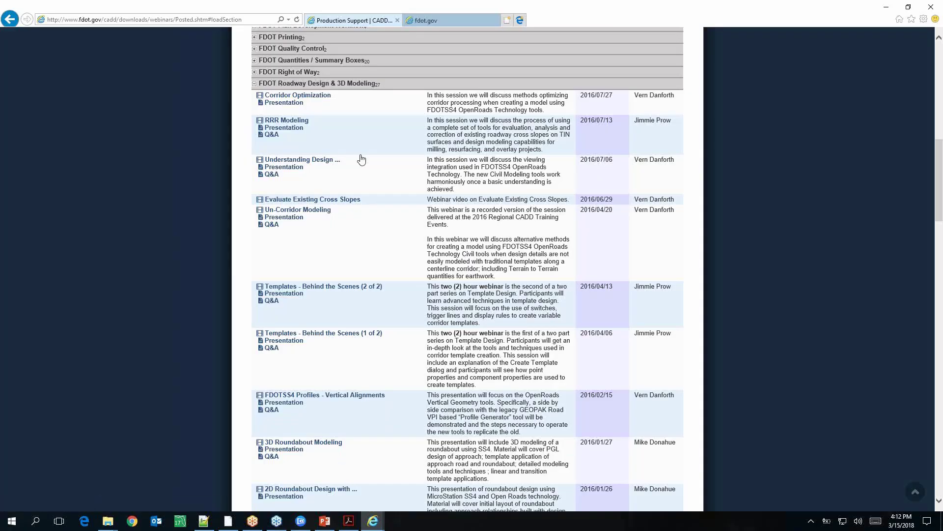
pyautogui.scroll(-2, 352, 207)
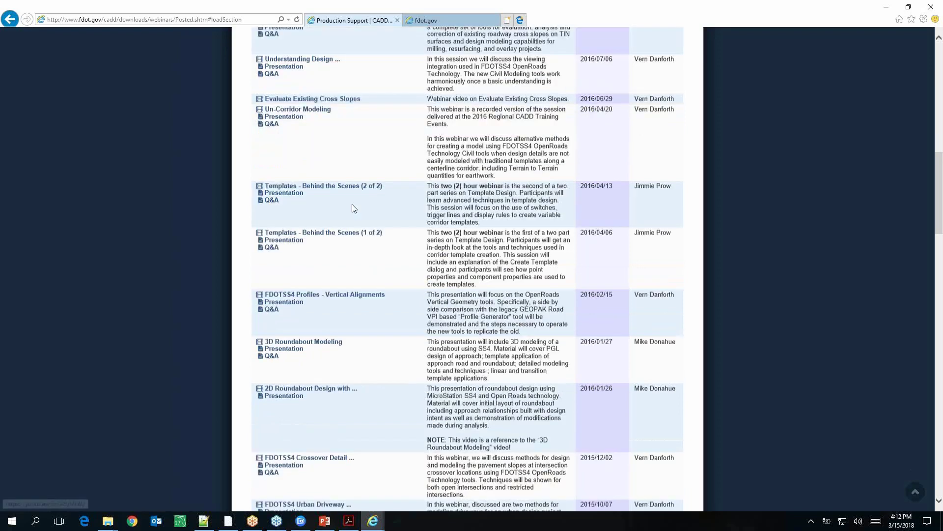
pyautogui.scroll(-2, 352, 207)
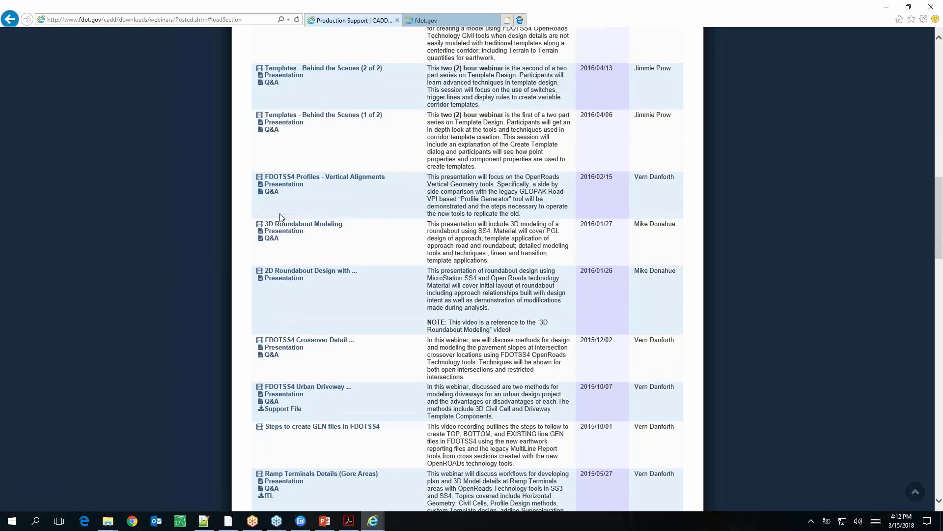
pyautogui.scroll(-2, 207, 211)
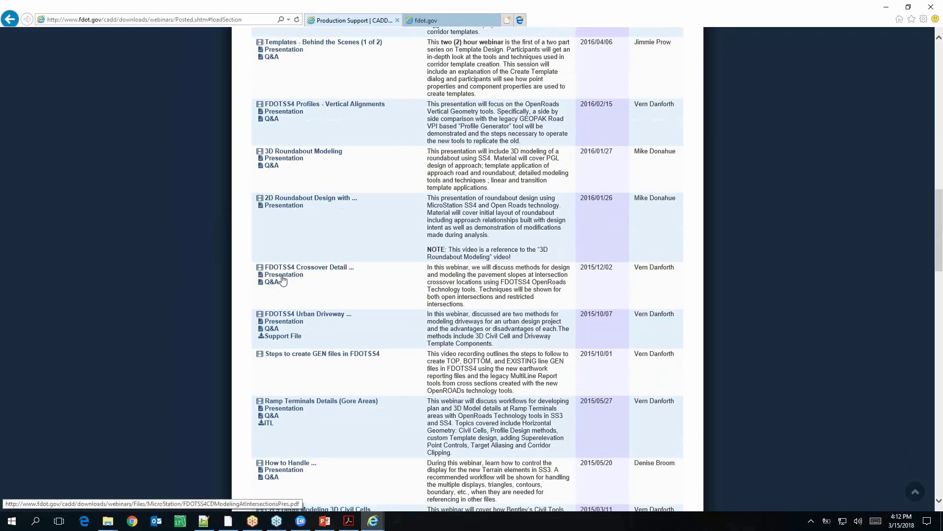
pyautogui.click(282, 277)
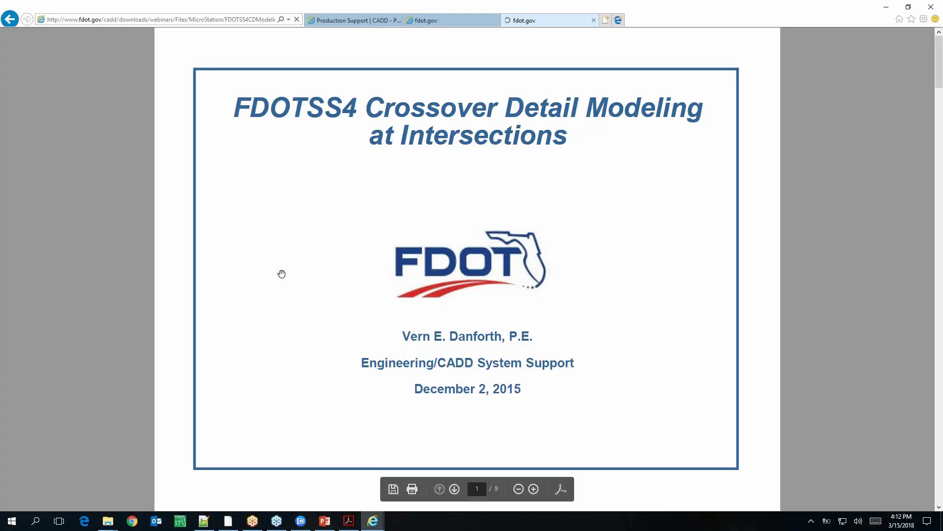
# Review the crossover modeling slides, including the session overview, configuration steps, LT_XOVER_CTL point properties and restricted left turn workflow.
pyautogui.scroll(-5, 388, 224)
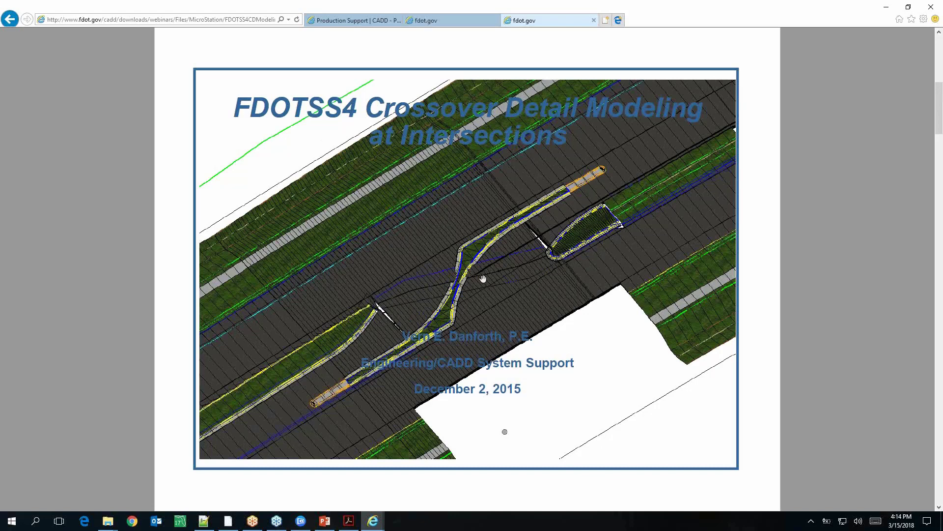
pyautogui.scroll(-1, 490, 273)
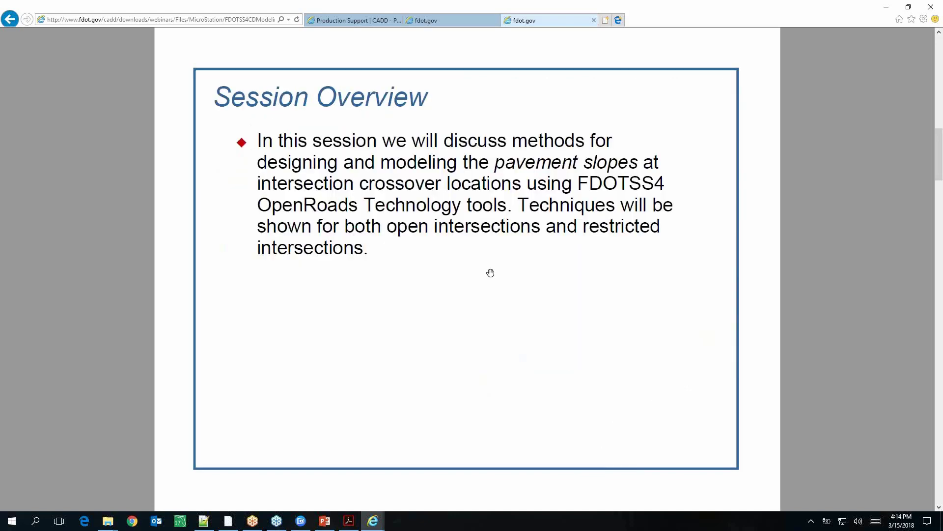
pyautogui.scroll(-1, 490, 273)
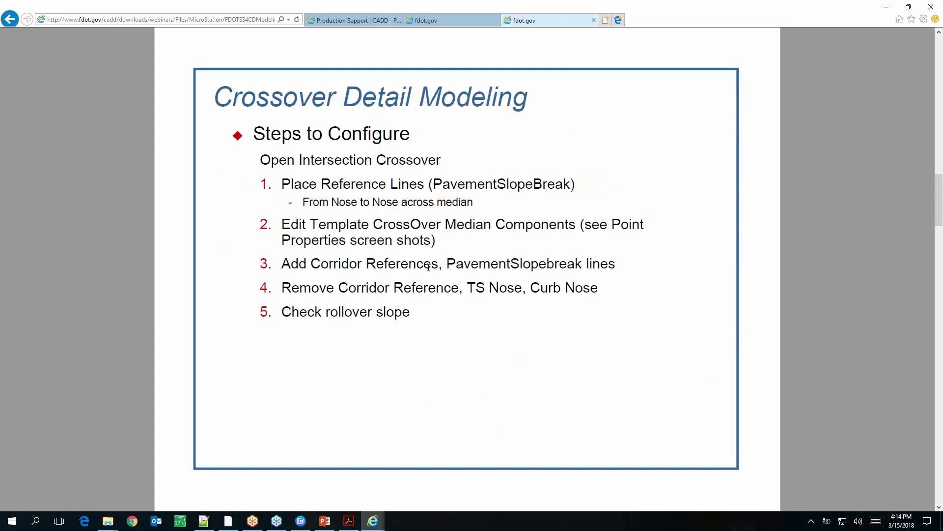
pyautogui.scroll(-1, 428, 267)
pyautogui.scroll(-1, 428, 267)
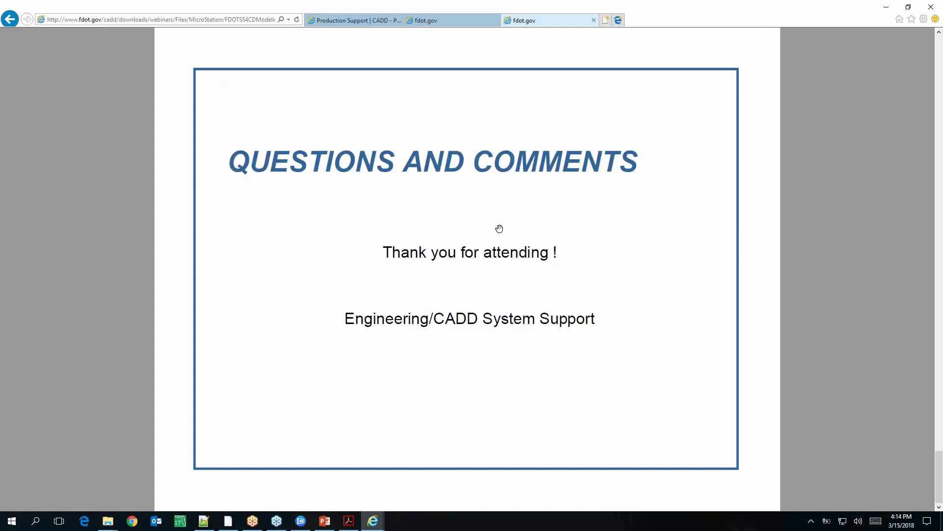
pyautogui.scroll(3, 499, 229)
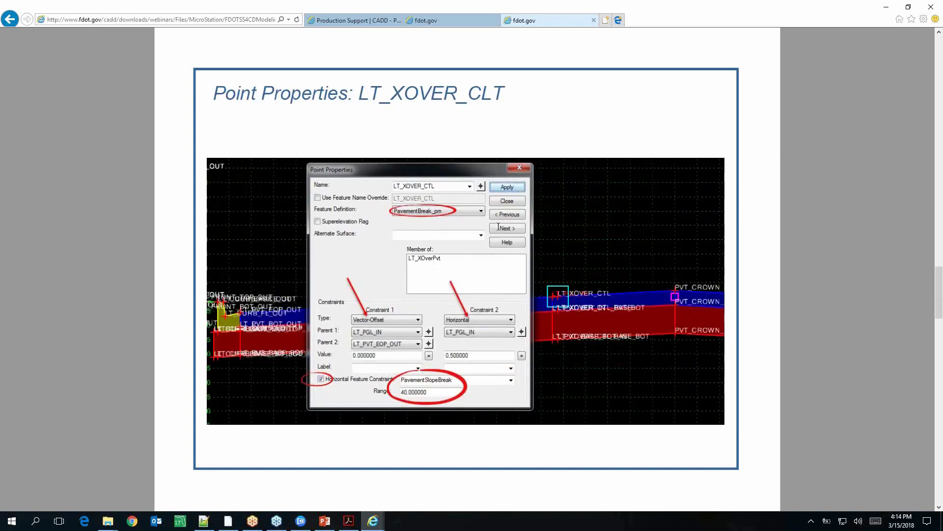
pyautogui.scroll(1, 498, 227)
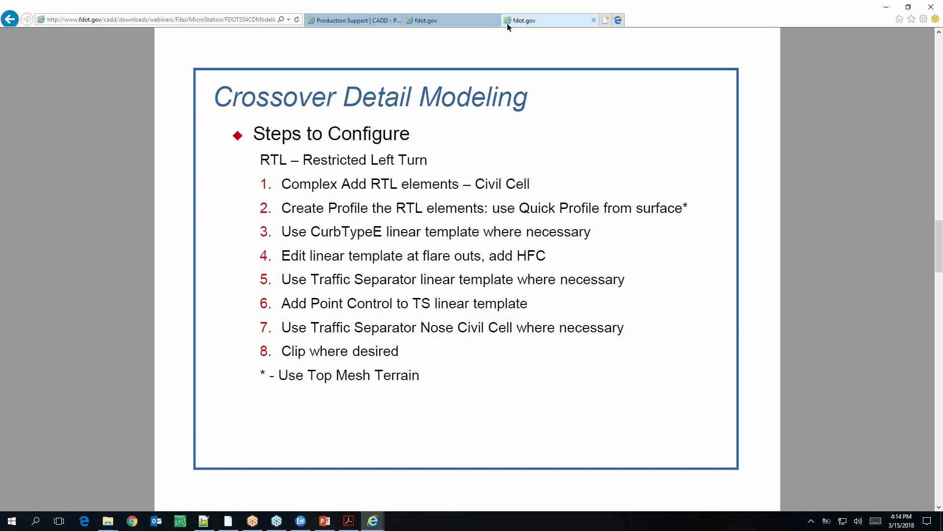
# Go back to the Posted Webinars list and open the Ramp Terminals Details (Gore Areas) presentation.
pyautogui.click(390, 21)
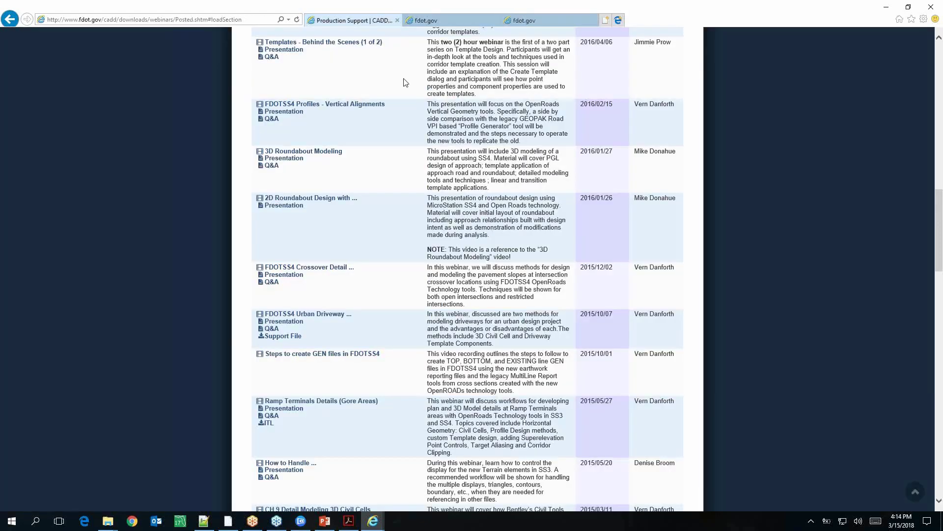
pyautogui.click(507, 21)
pyautogui.hotkey('ctrl', 'Tab')
pyautogui.scroll(-2, 323, 362)
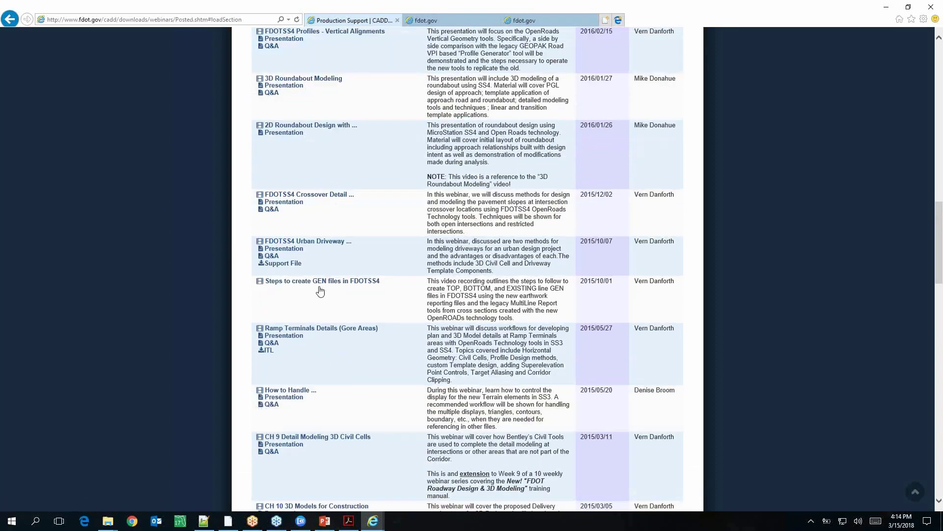
pyautogui.click(284, 338)
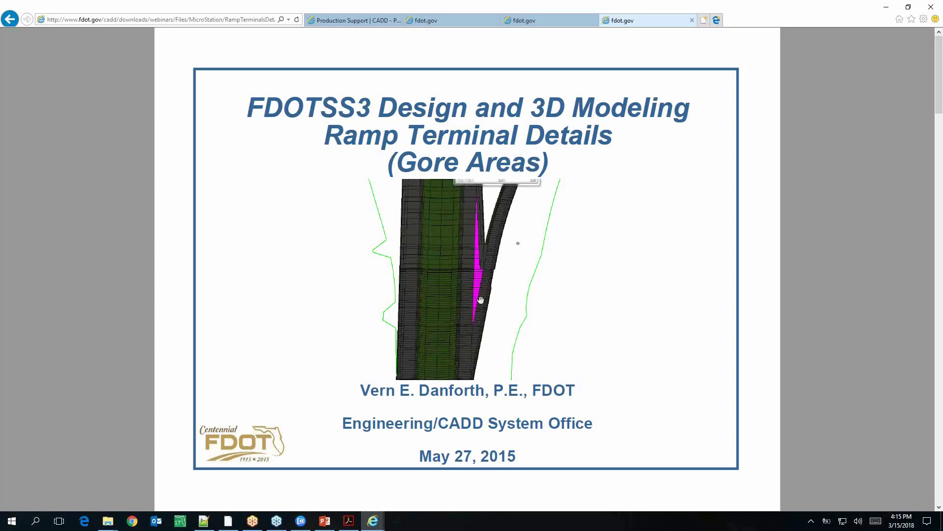
# Skim the ramp terminal slides through to the closing slide and return to the title slide.
pyautogui.scroll(-1, 478, 311)
pyautogui.scroll(-2, 478, 310)
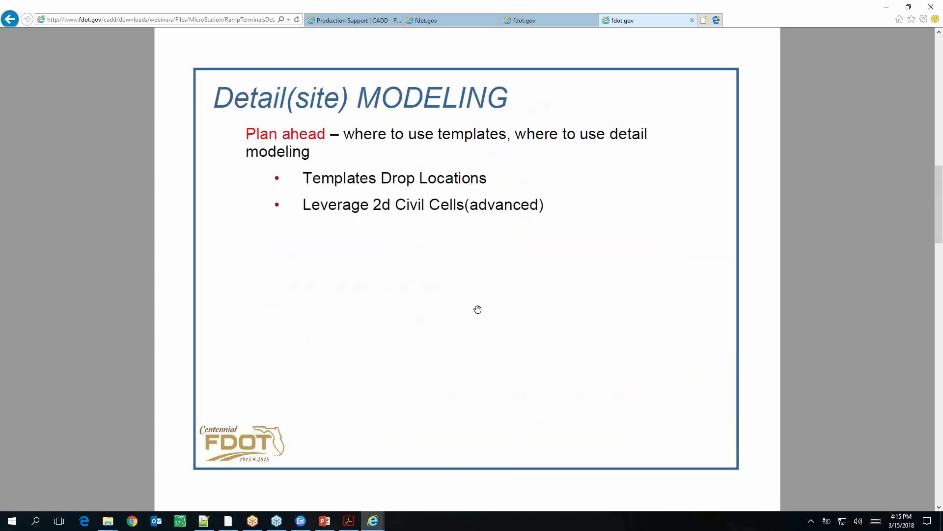
pyautogui.scroll(-3, 477, 309)
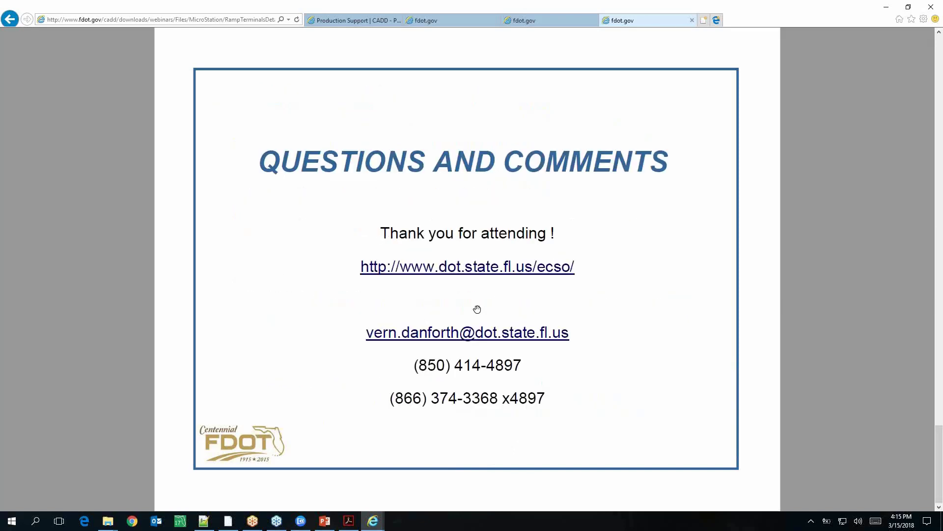
pyautogui.scroll(5, 477, 309)
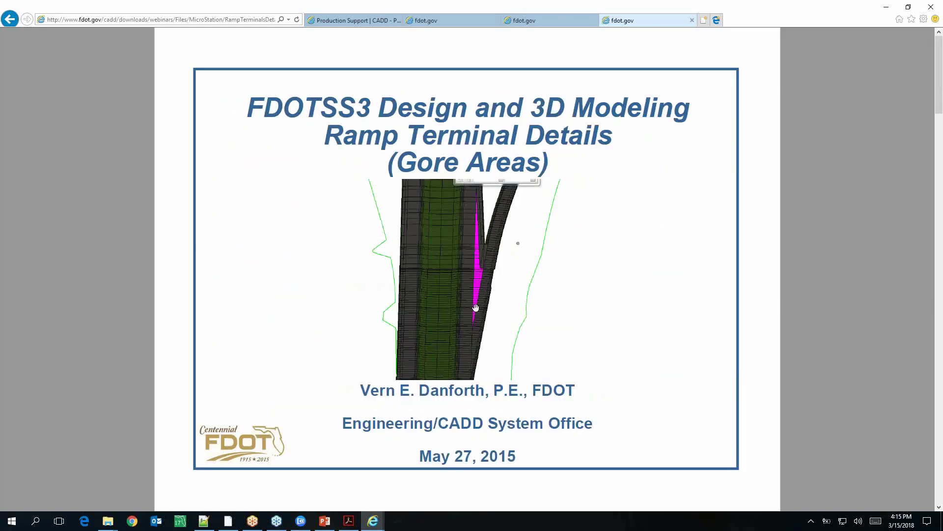